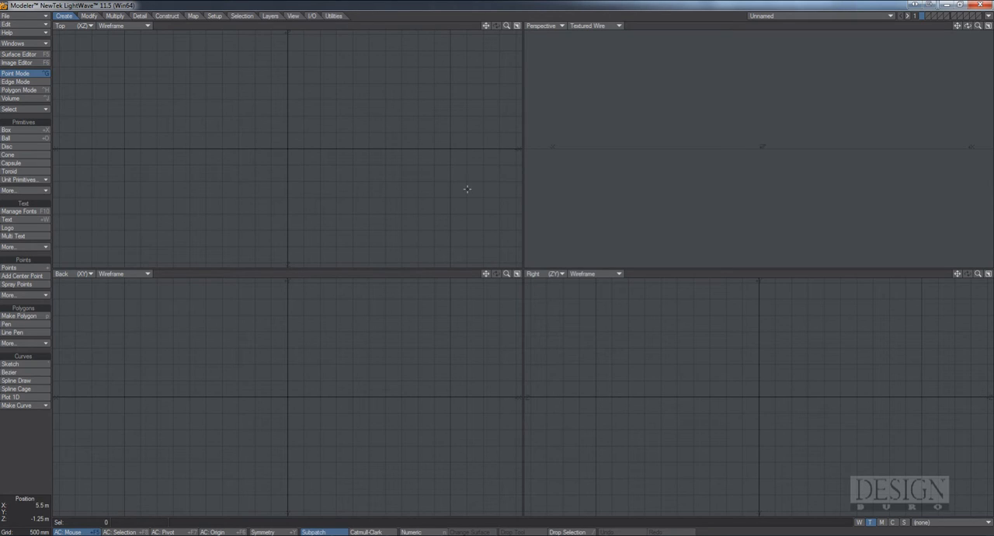
Open the List text file in Notepad and examine the Storm library's material names, UV layers and used textures
left_click(12, 138)
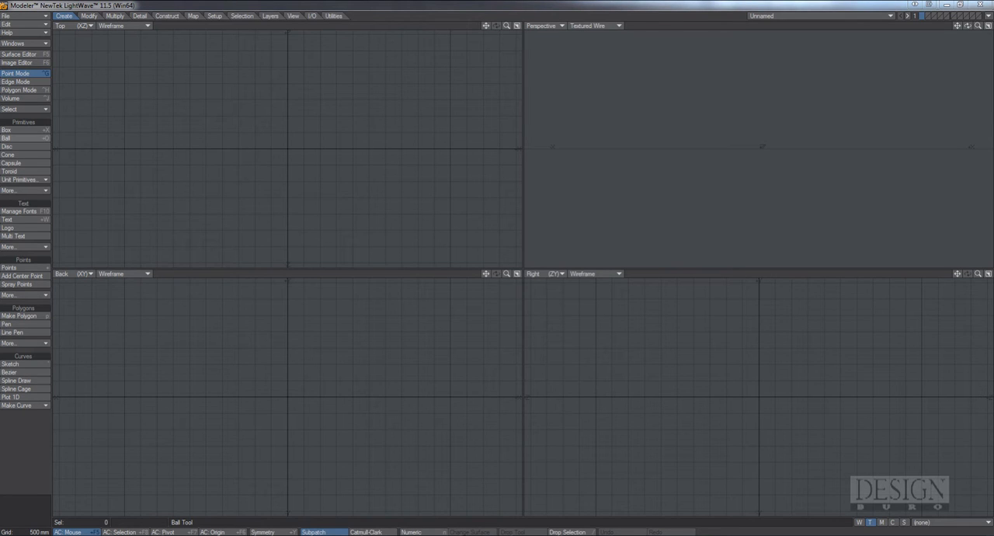
left_click_drag(0, 47, 475, 29)
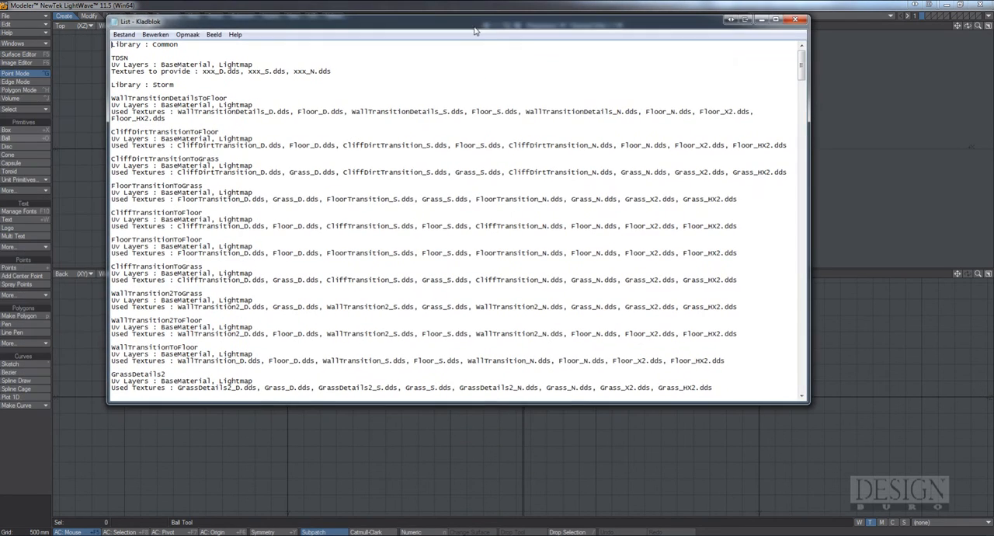
left_click_drag(806, 403, 887, 473)
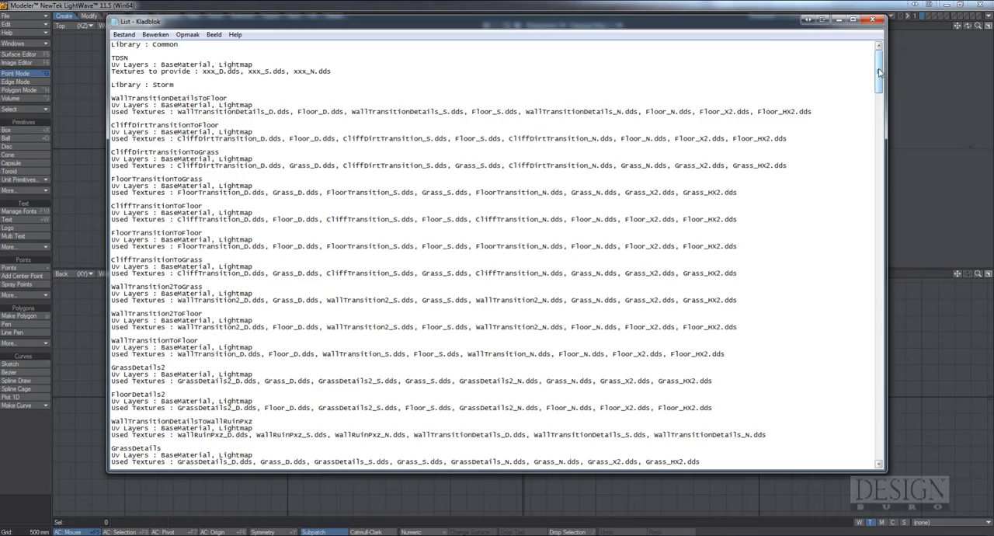
left_click_drag(880, 72, 890, 184)
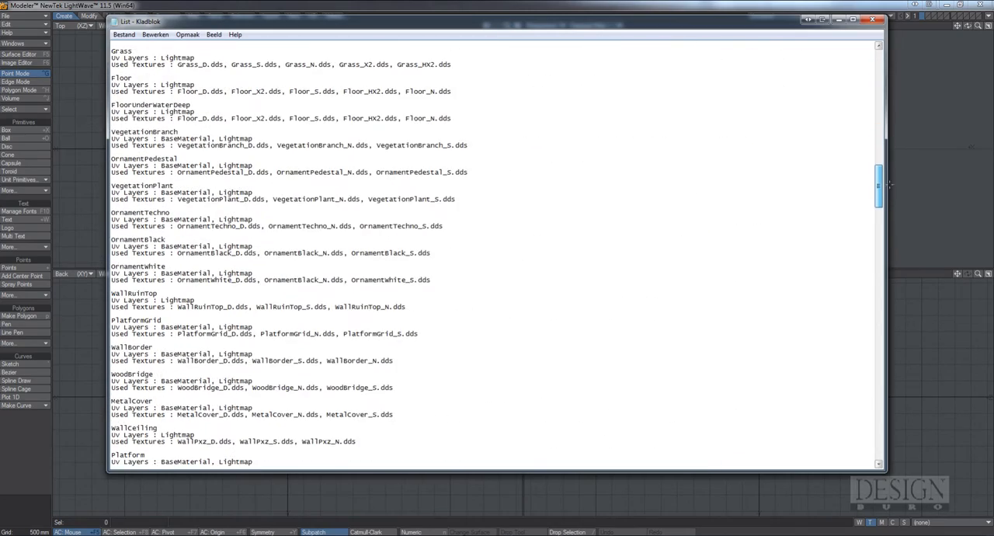
left_click_drag(172, 187, 123, 187)
left_click_drag(168, 159, 115, 160)
left_click_drag(158, 132, 112, 104)
left_click_drag(890, 187, 887, 68)
left_click_drag(174, 84, 111, 86)
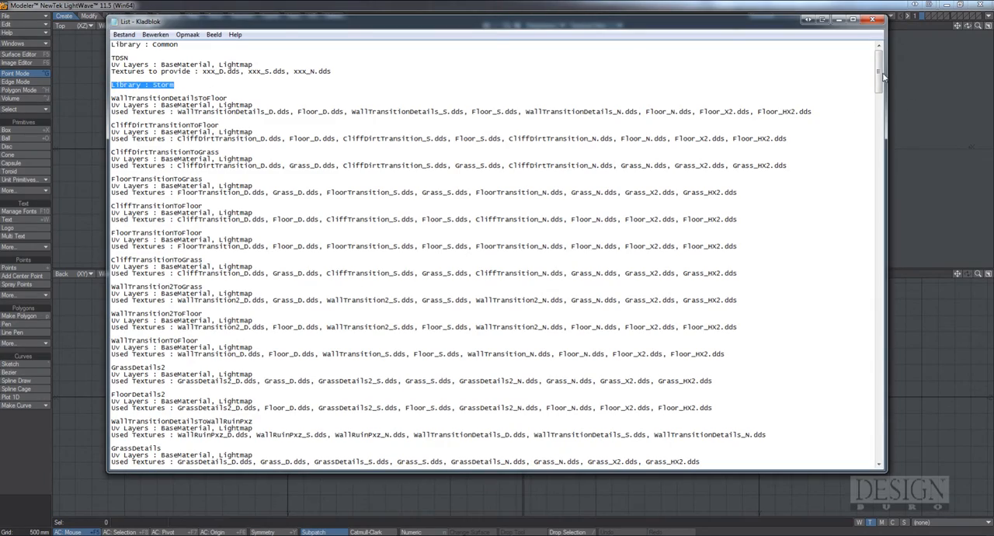
left_click_drag(880, 77, 875, 203)
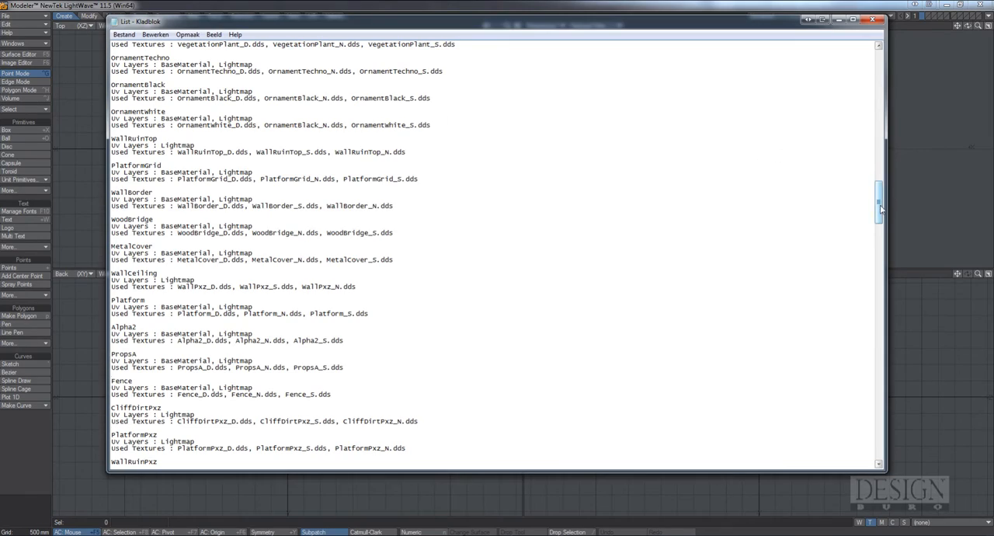
left_click_drag(880, 208, 886, 71)
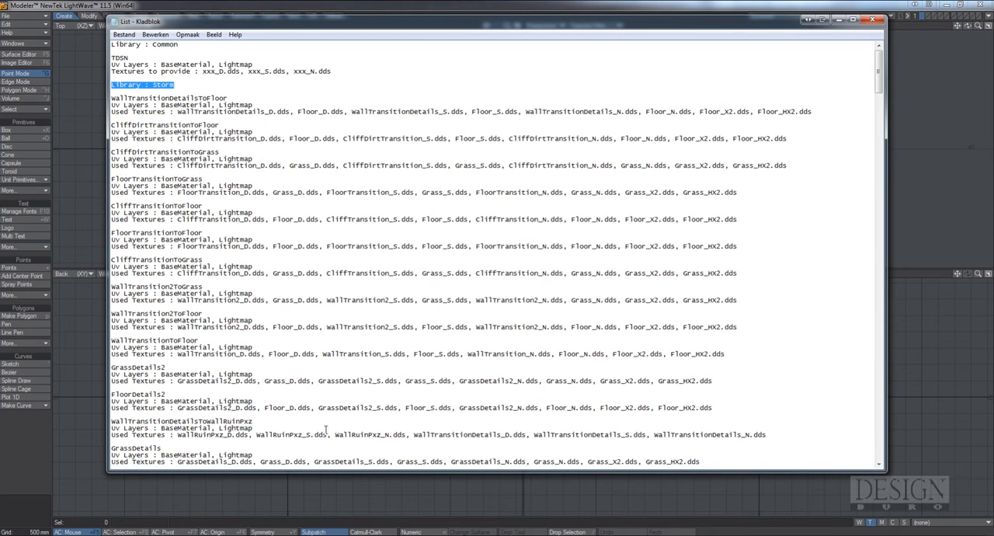
Examine the start of the Canyon library section in the List file, and close the file
left_click_drag(879, 72, 861, 237)
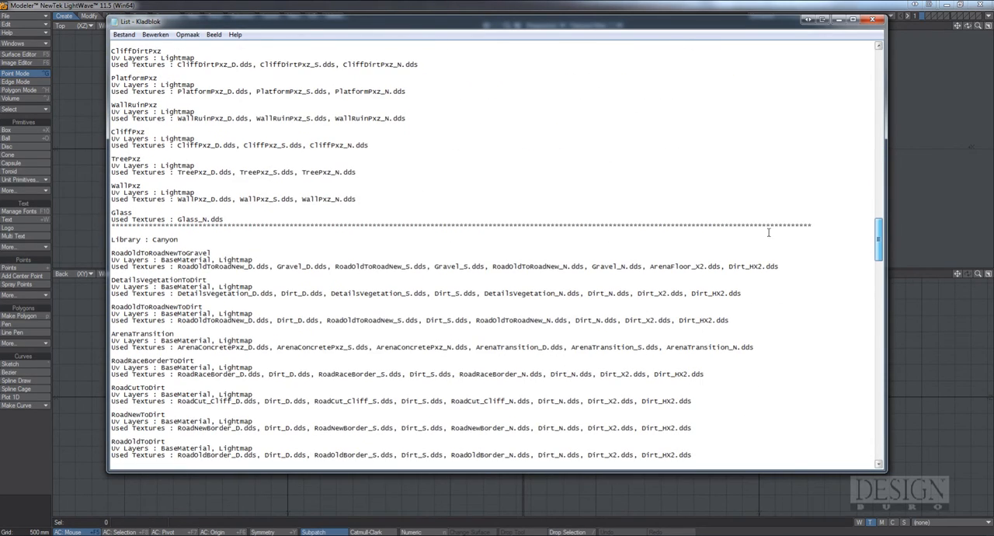
left_click_drag(179, 240, 136, 241)
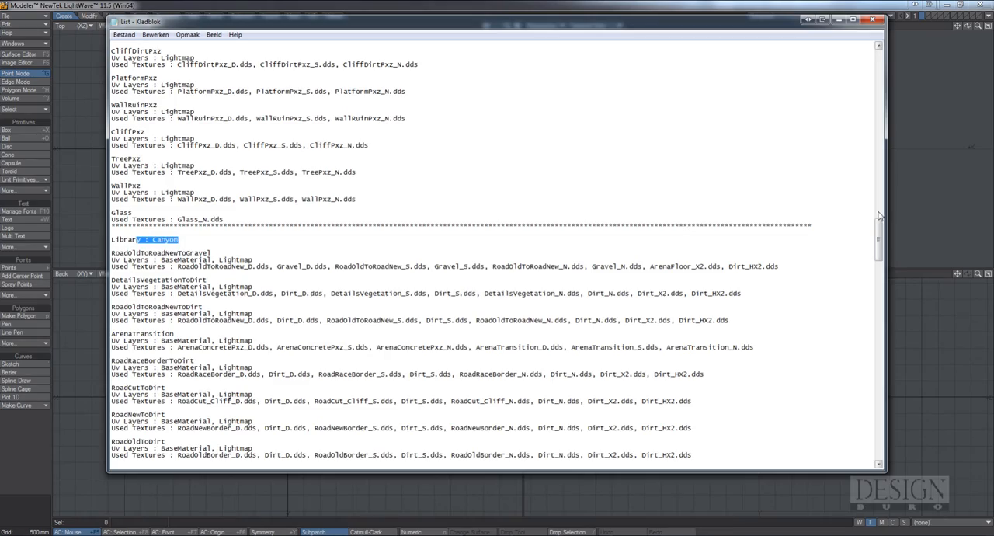
mouse_move(877, 233)
left_mouse_down()
mouse_move(877, 267)
mouse_move(885, 58)
mouse_move(880, 230)
left_mouse_up()
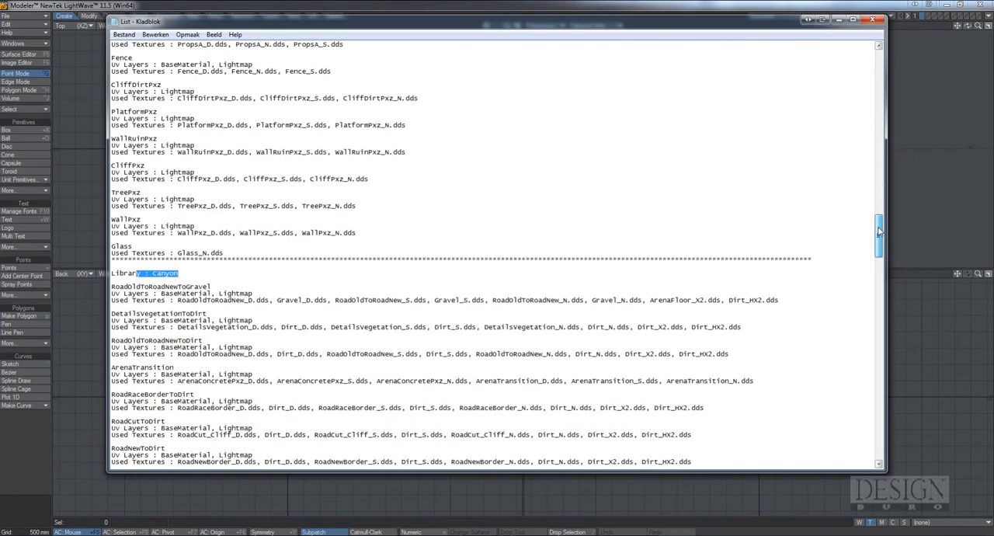
left_click_drag(880, 230, 866, 58)
left_click(873, 18)
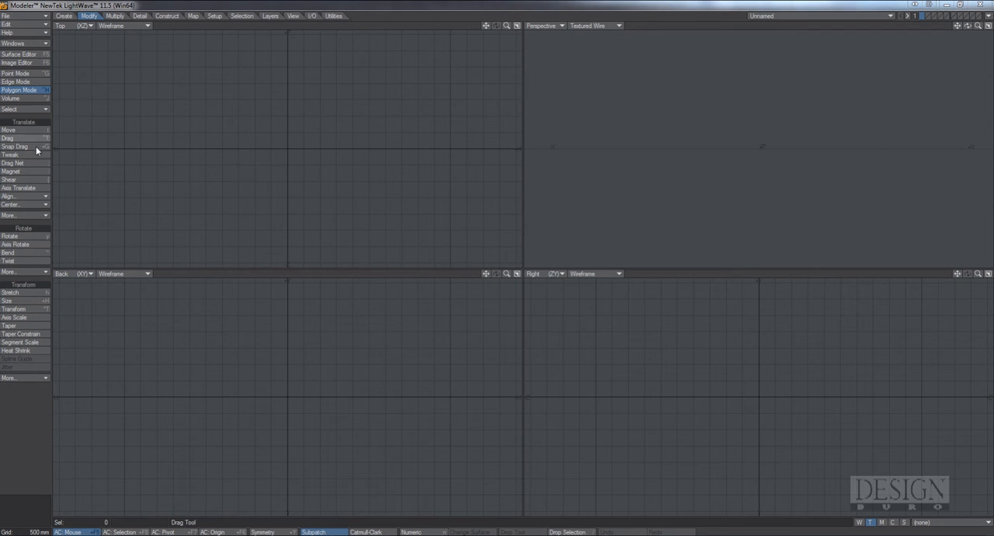
Create a box 25 m wide, 20 m high and 25 m deep centred on the origin
left_click(64, 16)
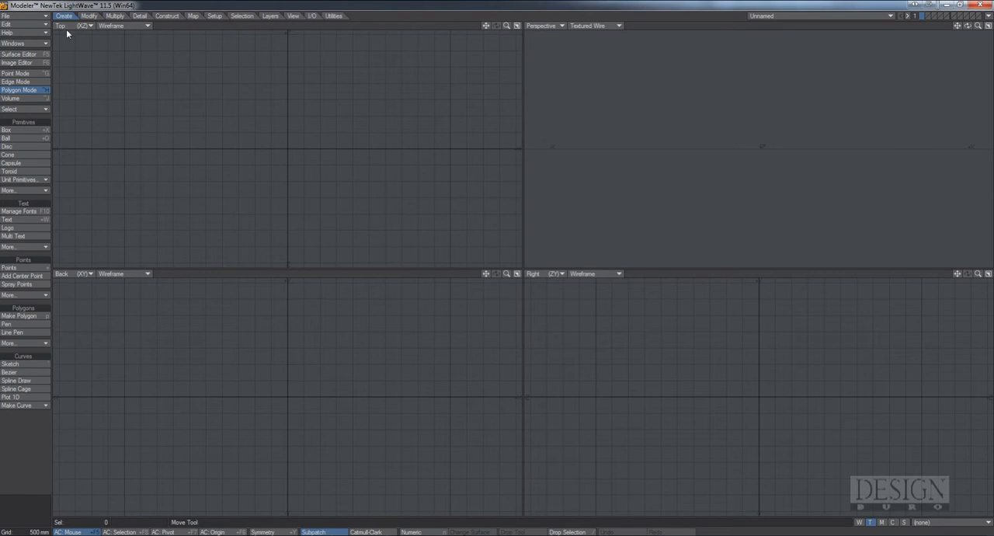
left_click(37, 132)
key("n")
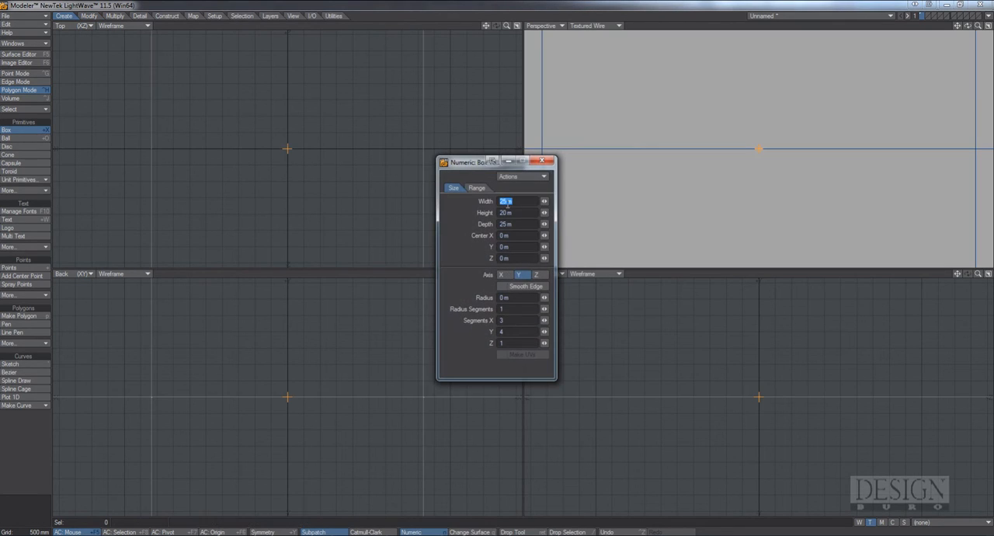
left_click_drag(978, 25, 917, 27)
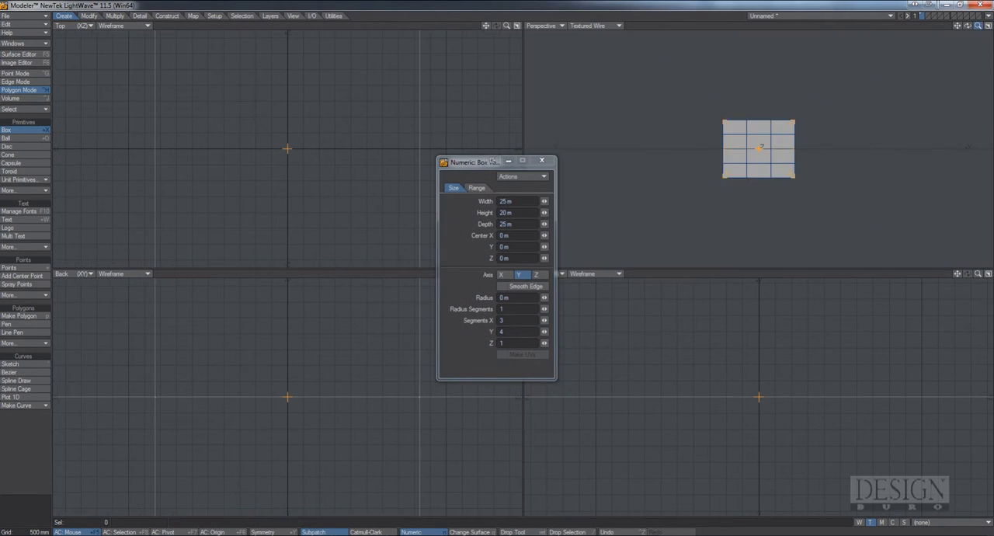
key("a")
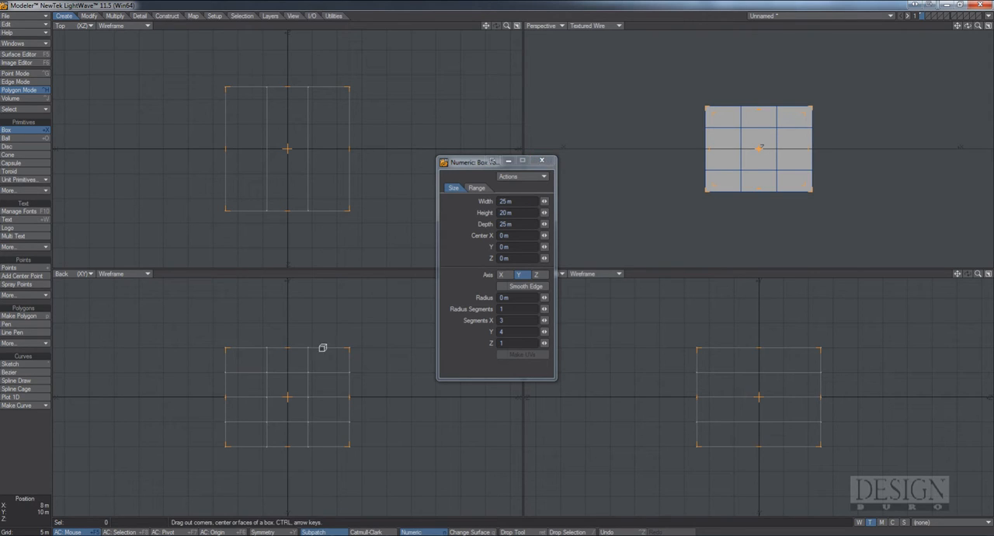
Set the box to 5 segments in Y, keeping 3 in X and 1 in Z, and finish the box
key("Down")
key("Down")
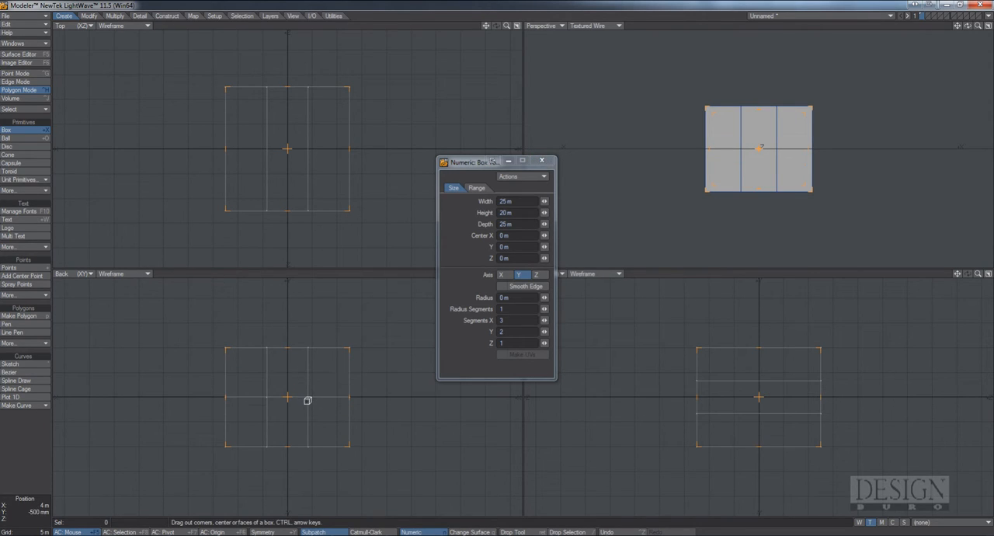
key("Up")
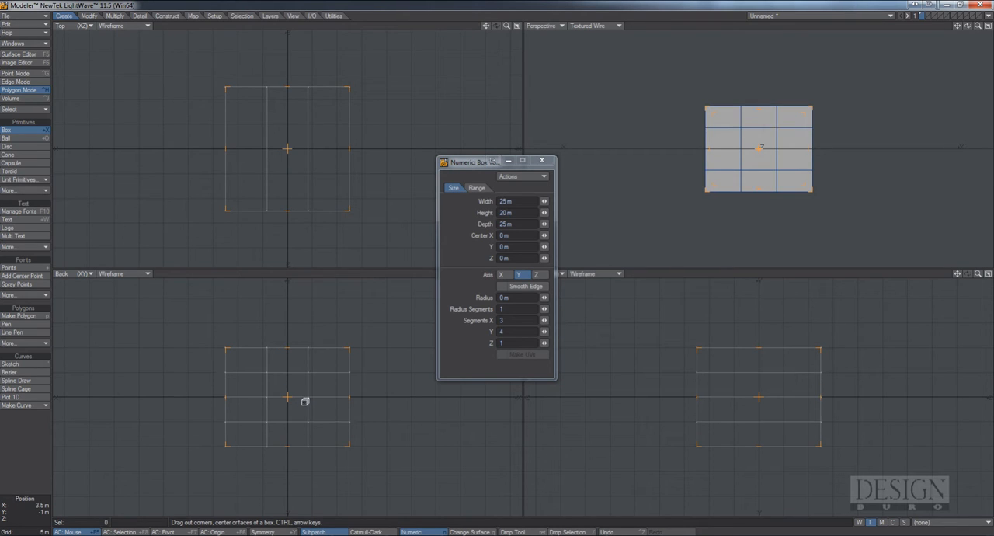
key("Down")
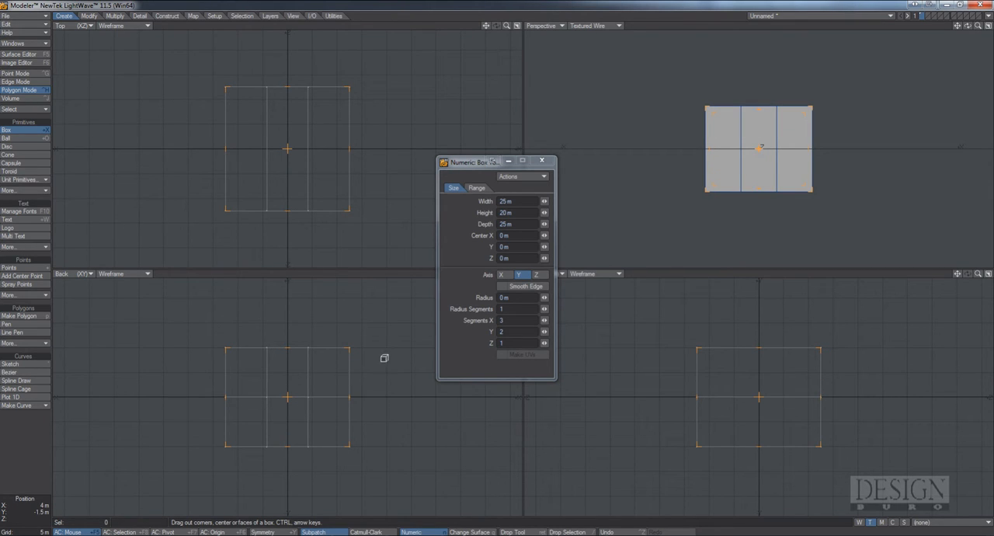
key("Up")
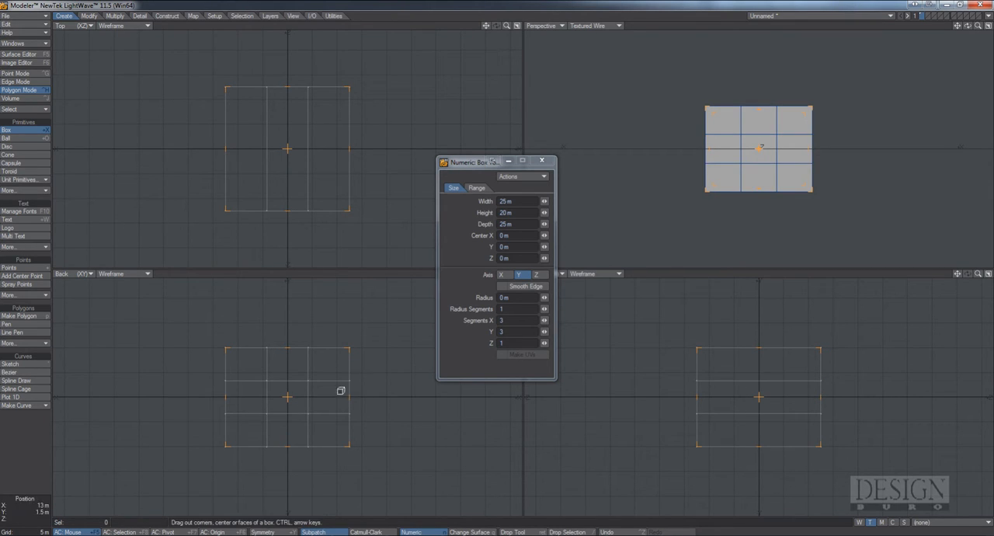
key("Up")
key("Up")
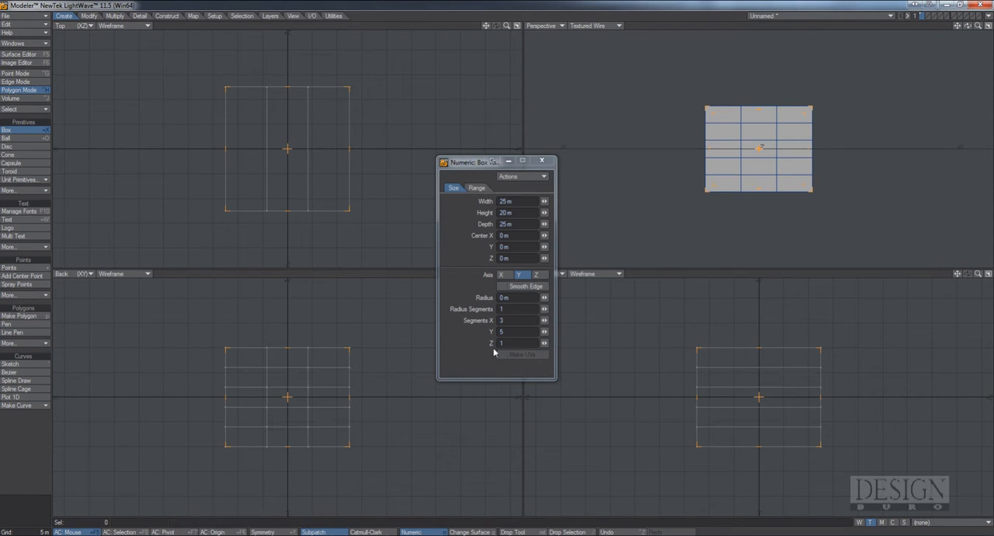
key("Down")
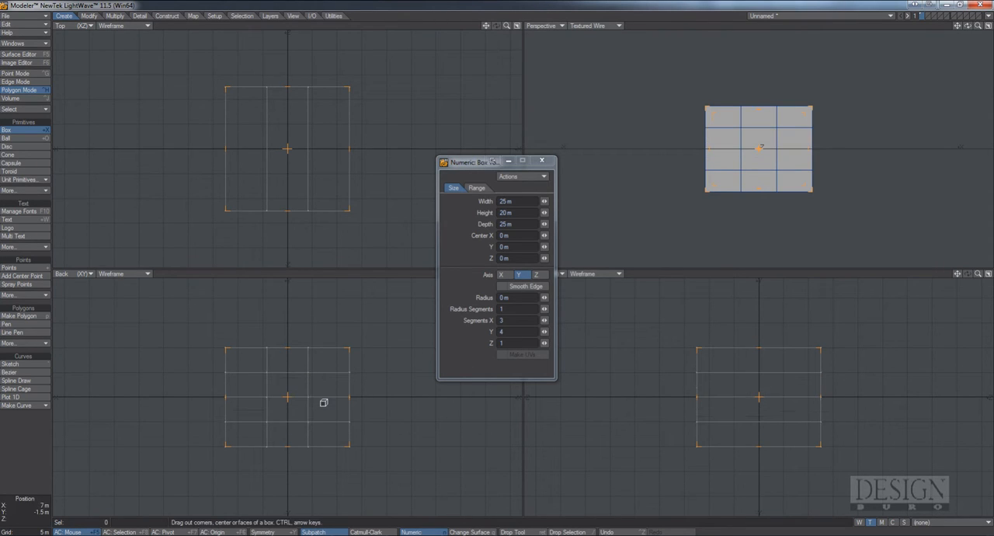
key("Up")
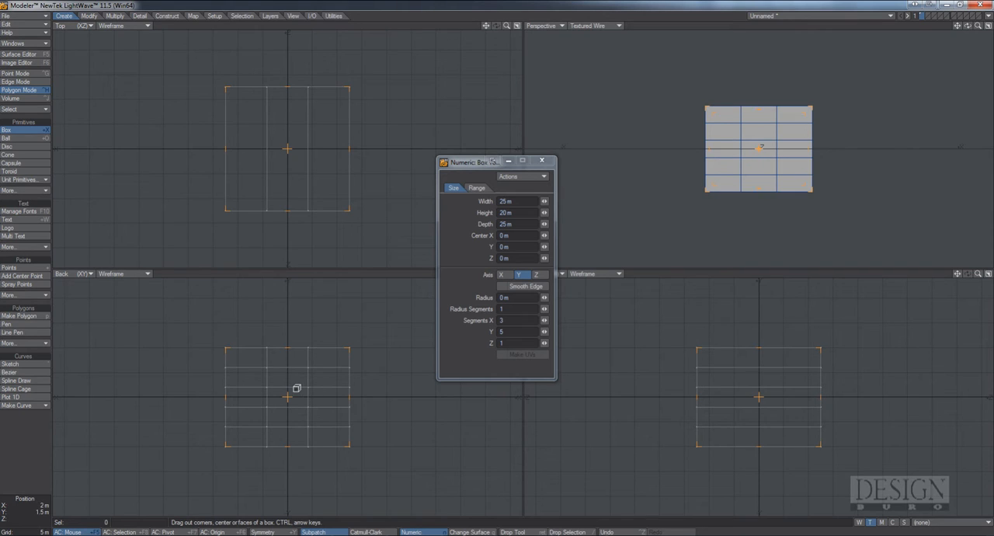
left_click(541, 161)
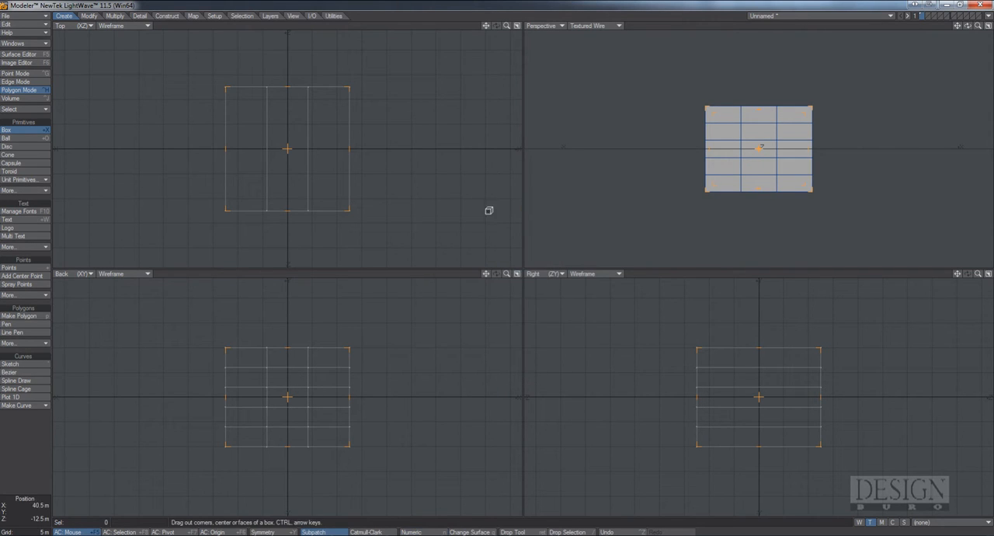
key("space")
Extend the centre polygons of the box's front and back faces, stretching them outward to 178% along Z around the selection centre
left_click_drag(802, 122, 847, 188, "alt")
left_click(37, 90)
left_click(746, 169)
left_click(798, 149)
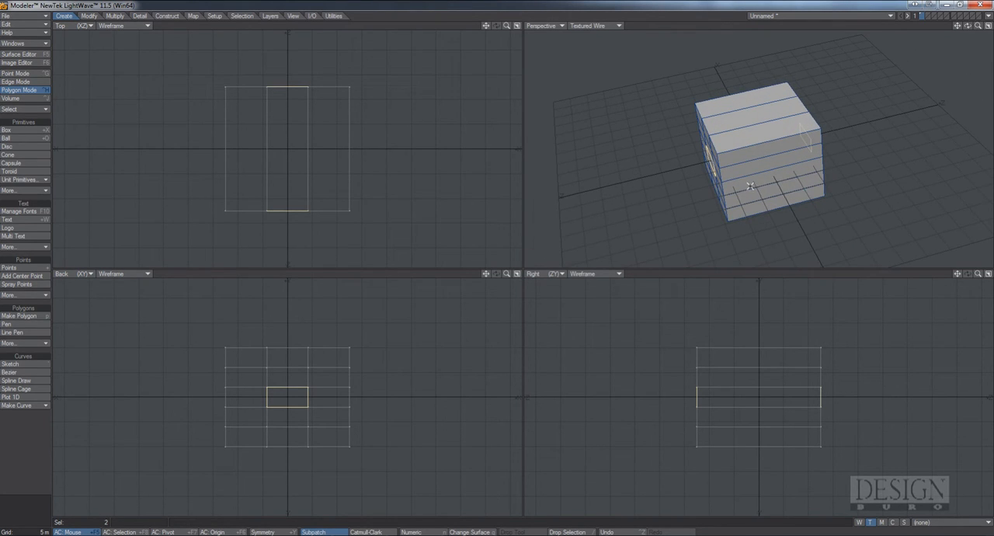
key("h")
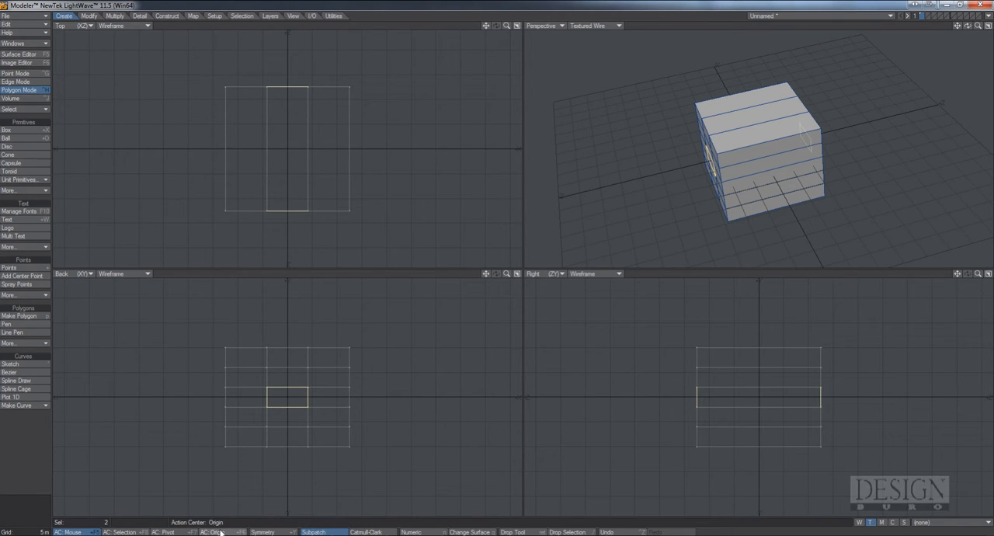
left_click(133, 532)
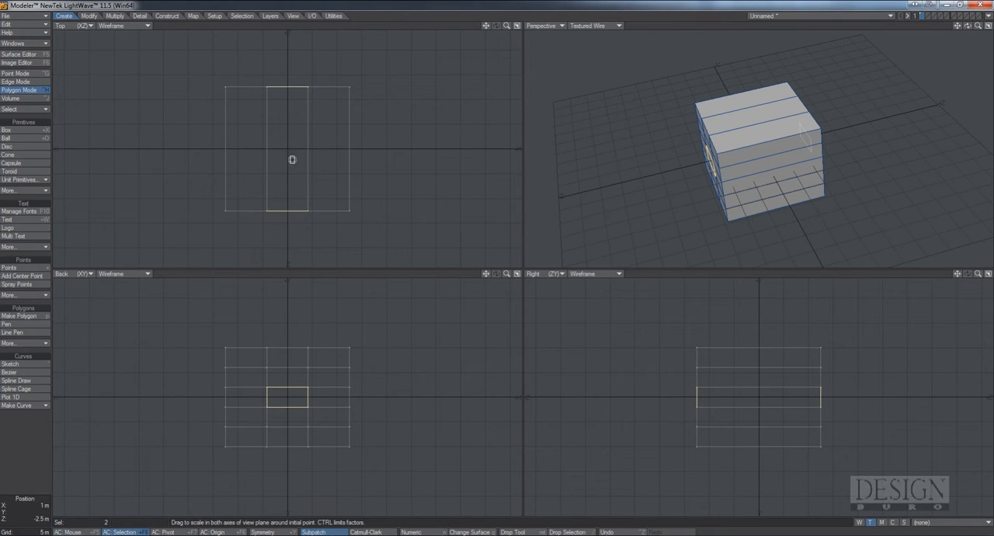
left_click_drag(290, 153, 290, 94, "ctrl")
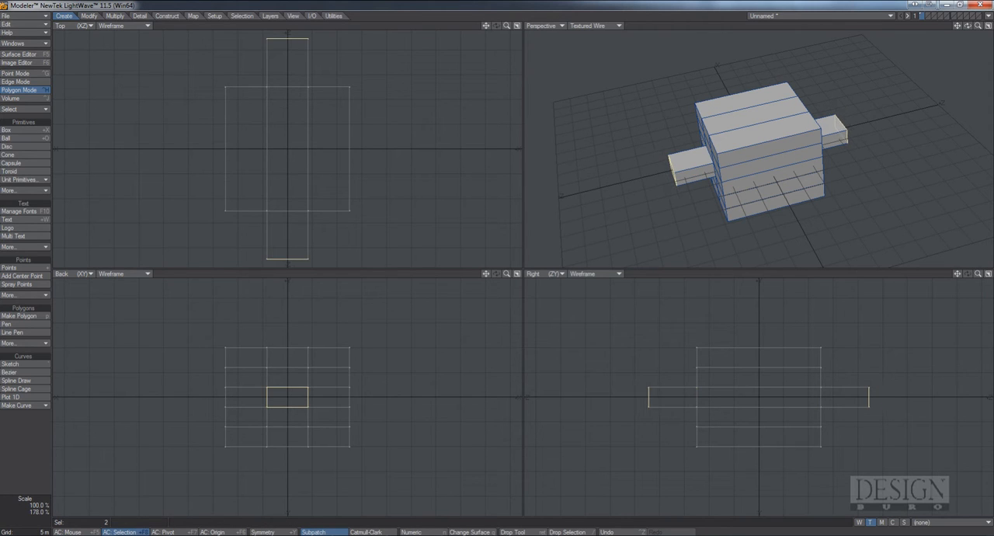
Extend the top-row polygons on the box's two X sides, stretch them outward along X, and clear the selection
left_click_drag(393, 162, 376, 154, "alt")
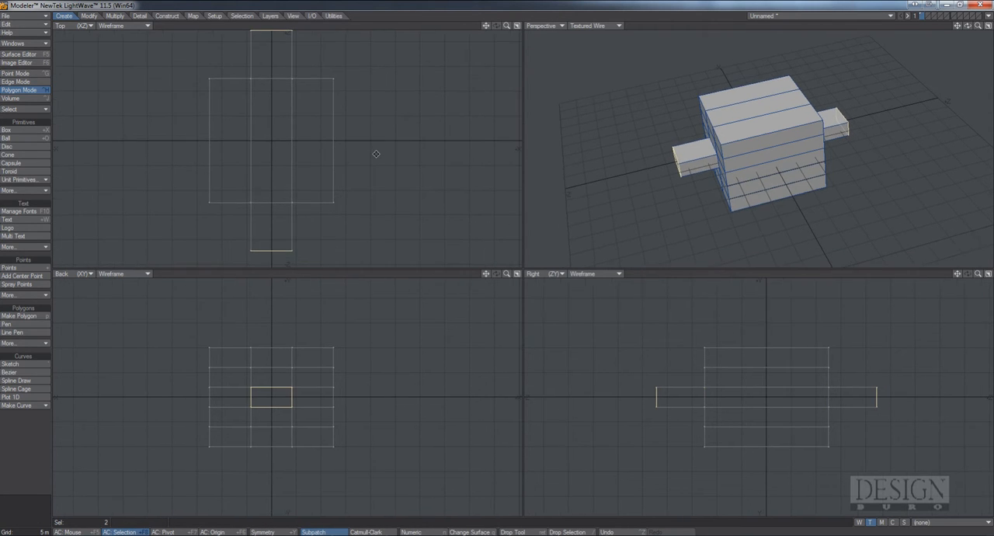
left_click_drag(802, 168, 717, 130, "alt")
key("slash")
left_click(785, 126)
left_click(697, 124)
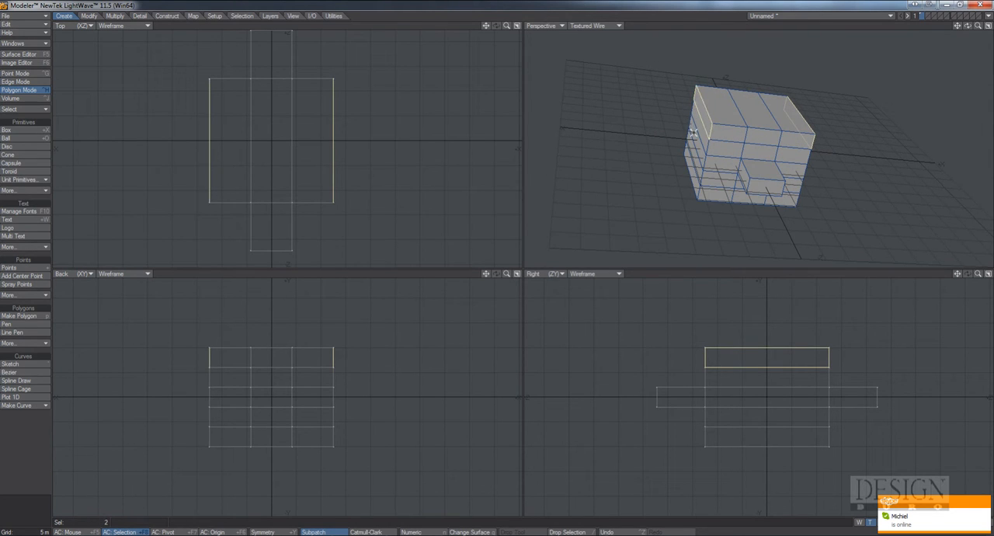
key("h")
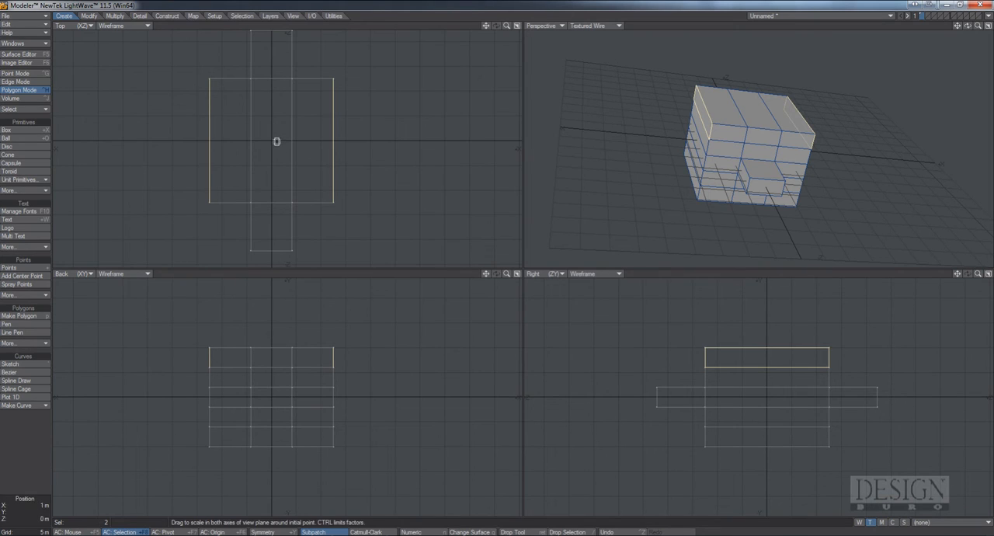
left_click_drag(276, 141, 330, 140)
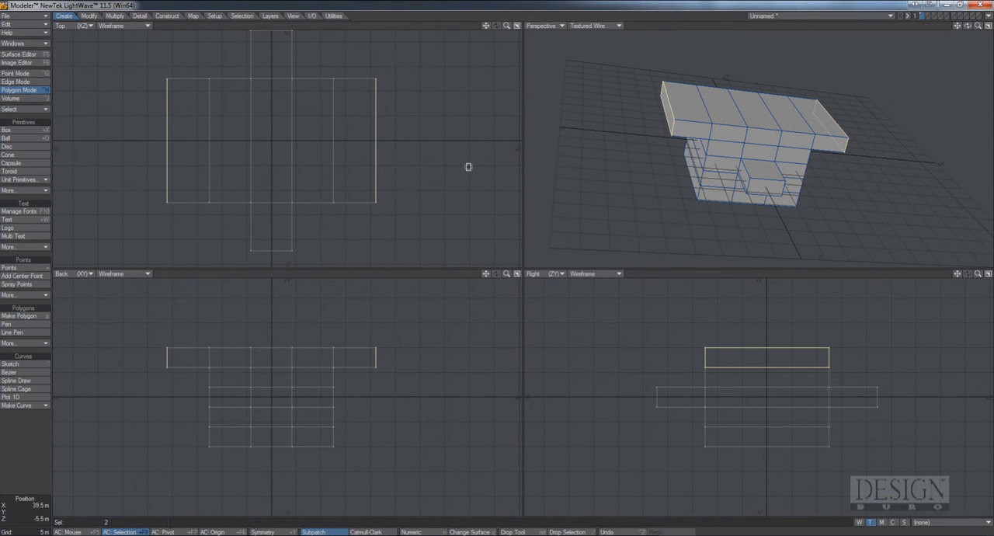
left_click_drag(469, 167, 446, 156, "alt")
key("space")
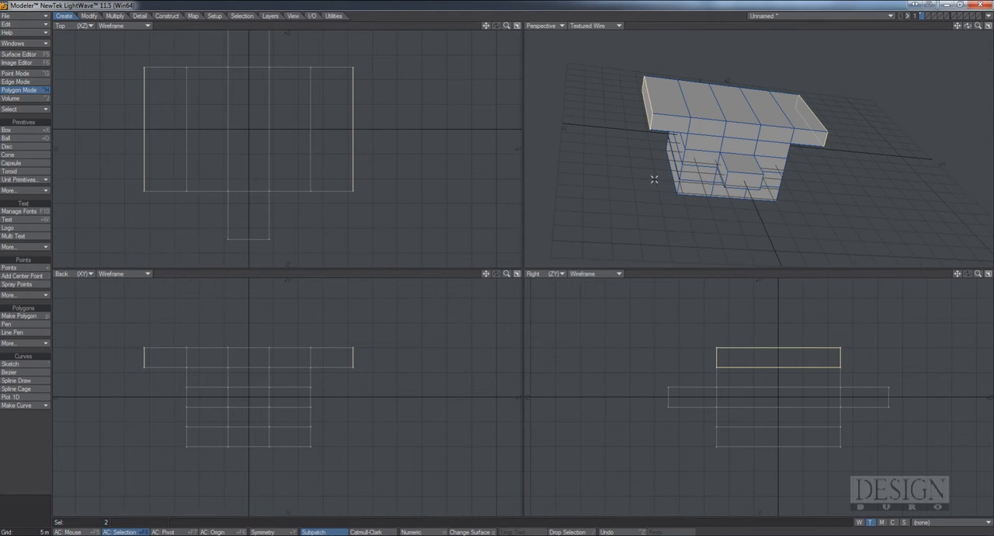
left_click_drag(825, 155, 727, 128, "alt")
key("/")
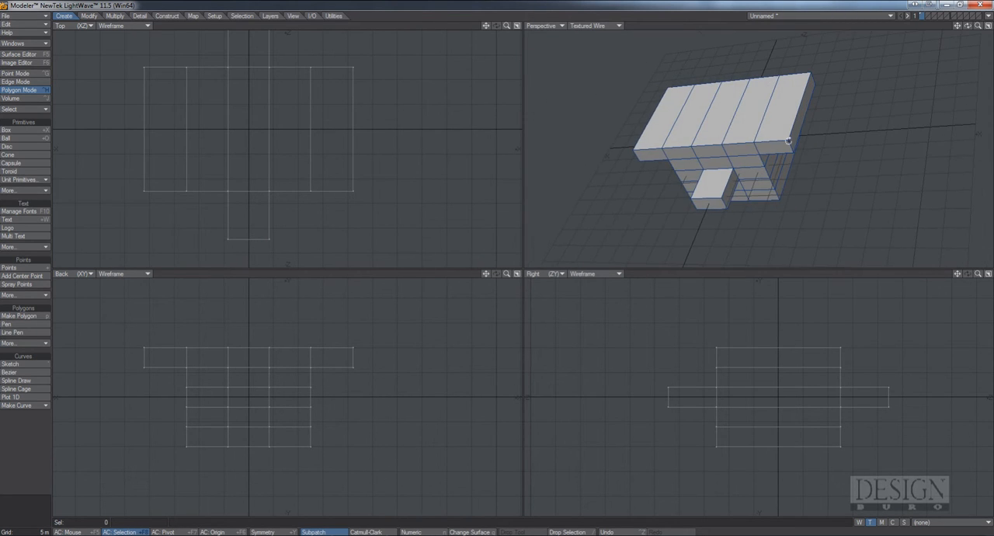
left_click_drag(789, 141, 762, 115, "alt")
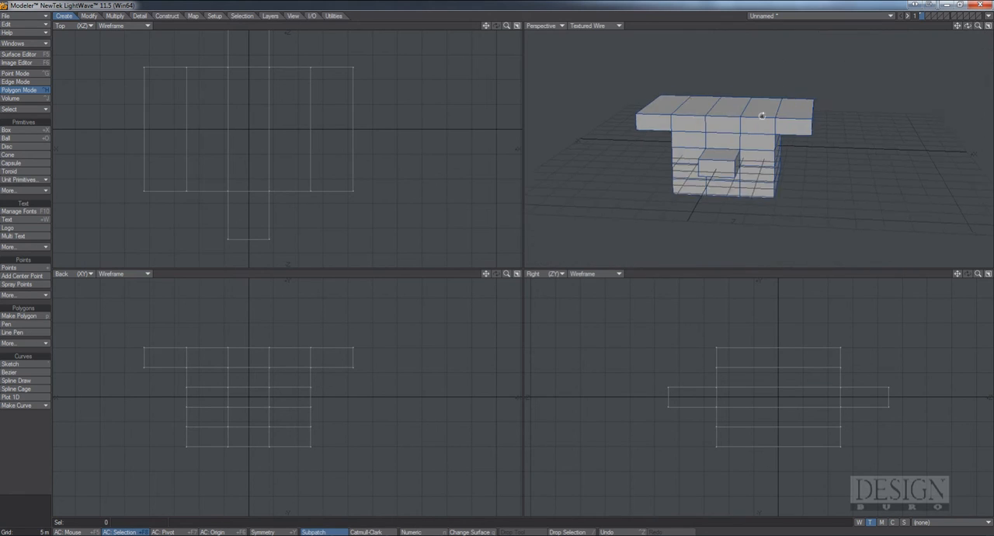
left_click_drag(697, 153, 777, 176, "alt")
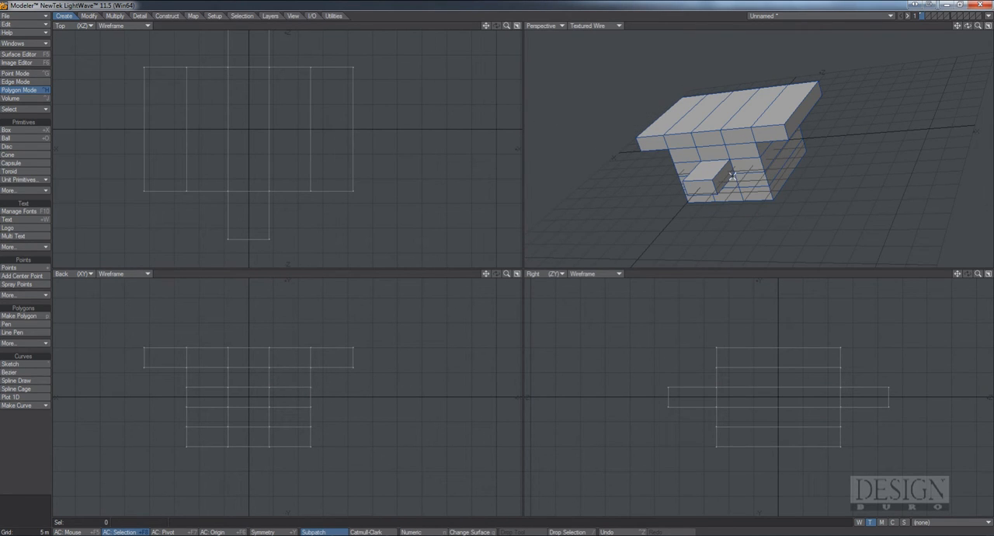
Rest the block on the ground along the Y axis, and recentre it on the origin
key("F3")
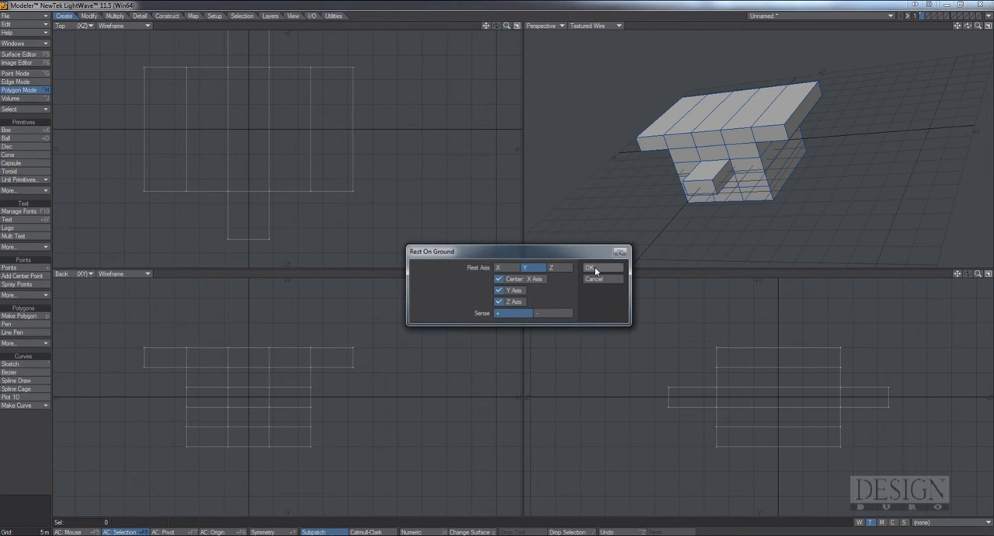
left_click(596, 269)
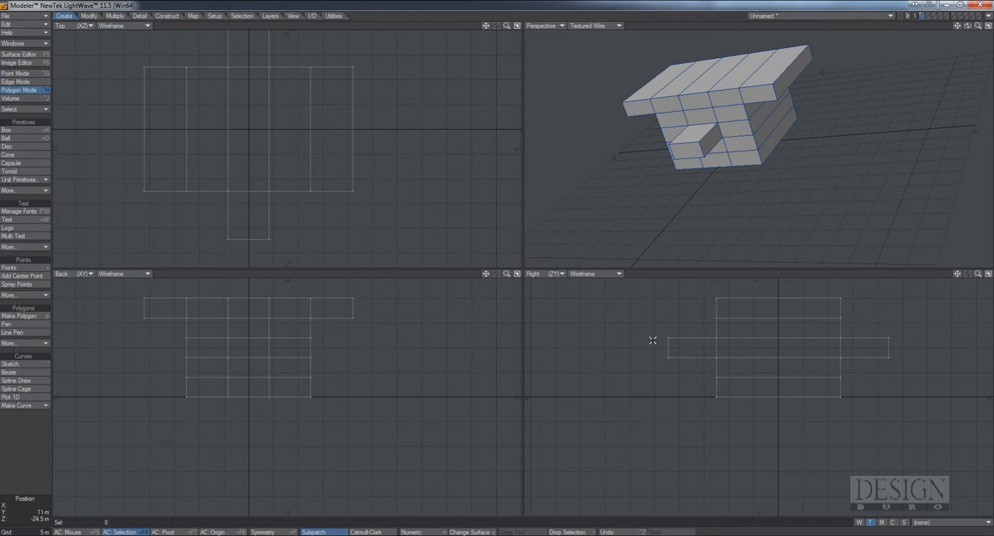
key("F2")
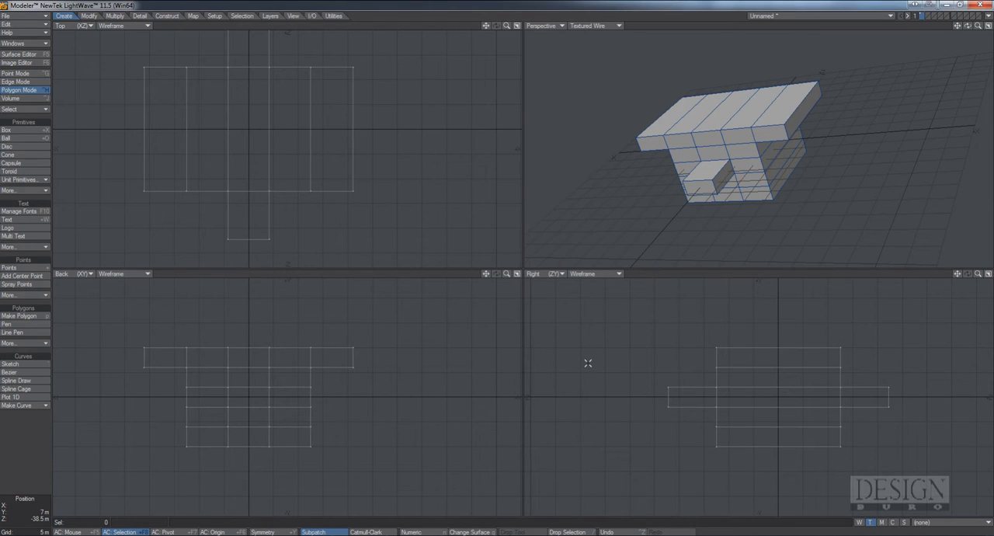
Rest the whole block on the ground plane along Y in the positive sense, centring it on the axes
key("shift+r")
left_click(595, 269)
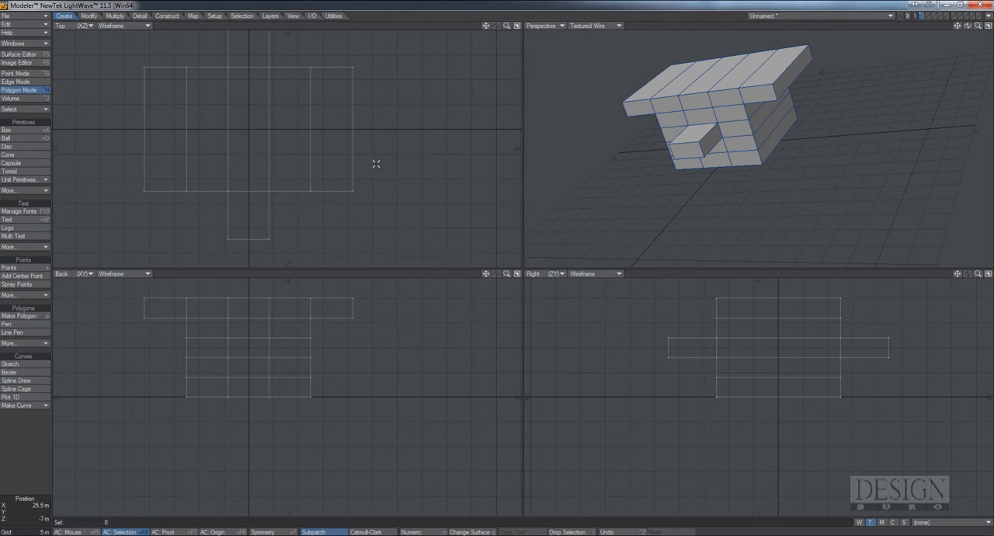
Examine the block's widened top, side walls and protruding centre bars from several angles
left_click_drag(696, 184, 845, 103, "alt")
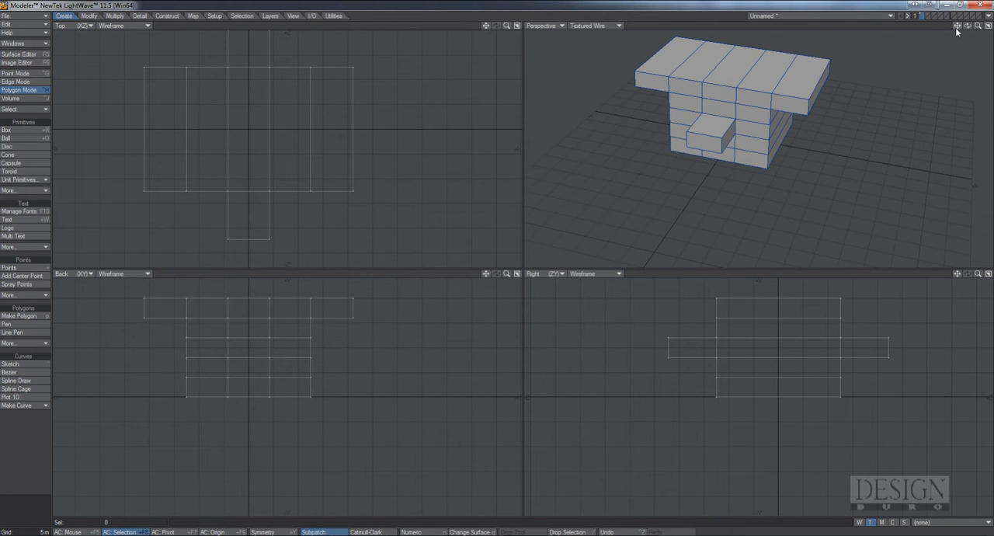
left_click_drag(957, 28, 959, 78)
left_click_drag(837, 180, 736, 190, "alt")
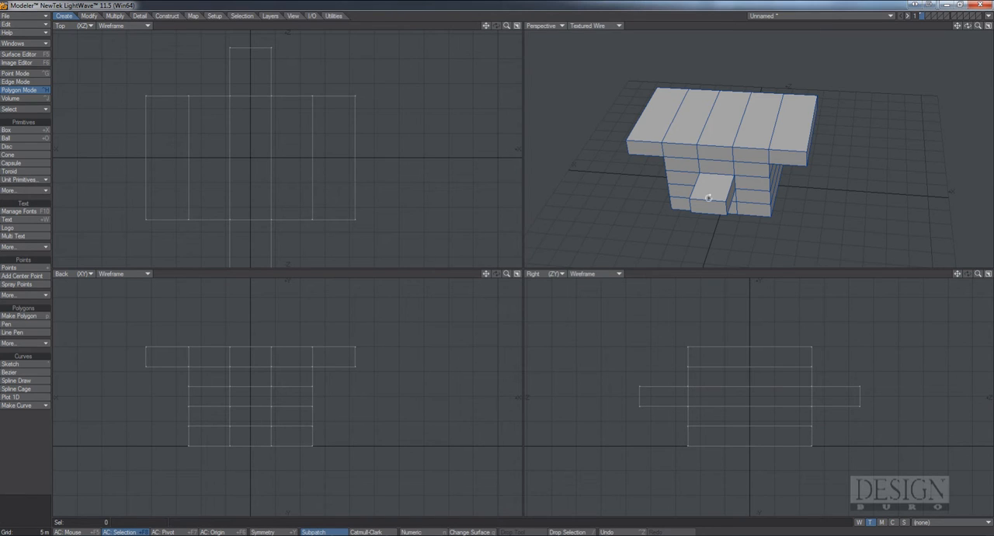
left_click_drag(699, 195, 748, 182, "alt")
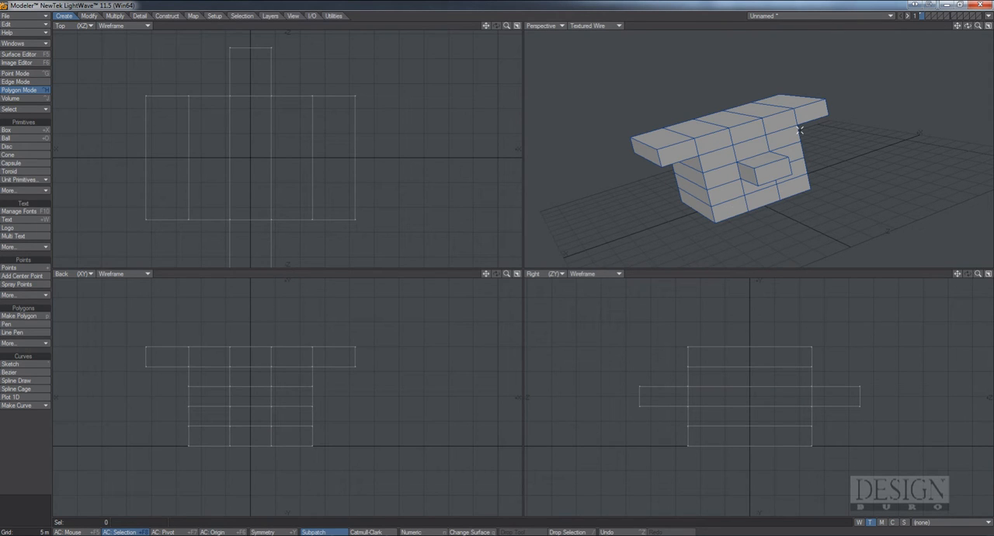
left_click_drag(708, 175, 765, 139, "alt")
left_click_drag(712, 170, 797, 140, "alt")
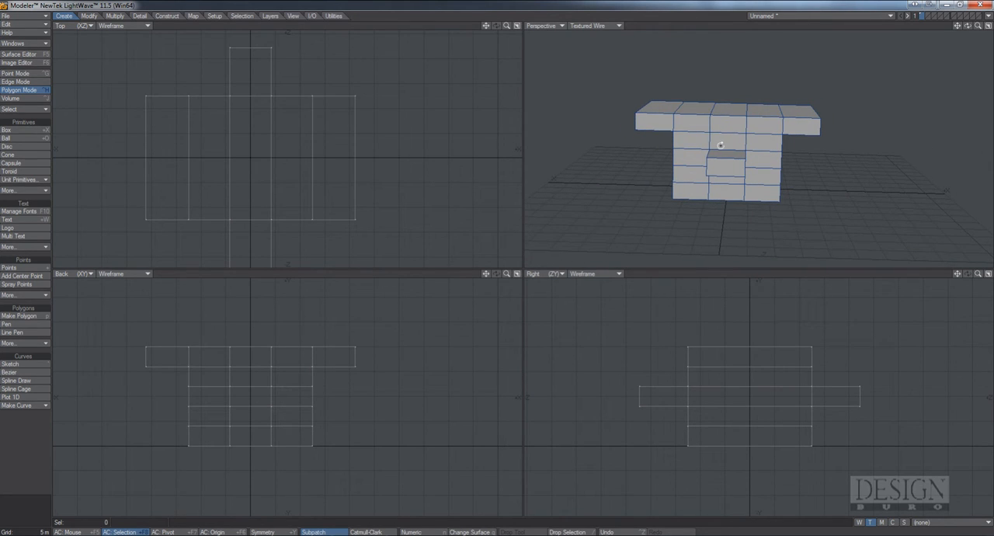
left_click_drag(721, 145, 737, 159, "alt")
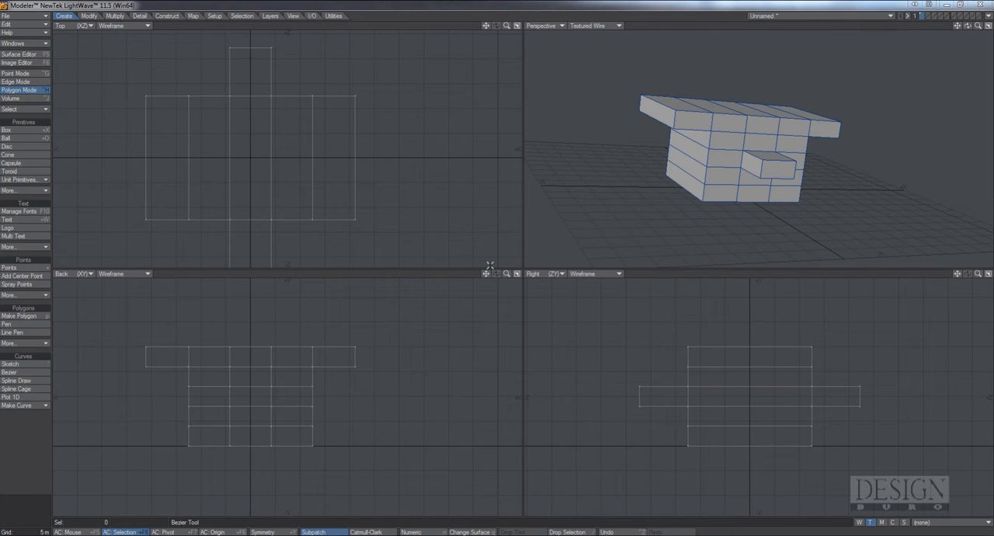
left_click_drag(805, 158, 724, 179, "alt")
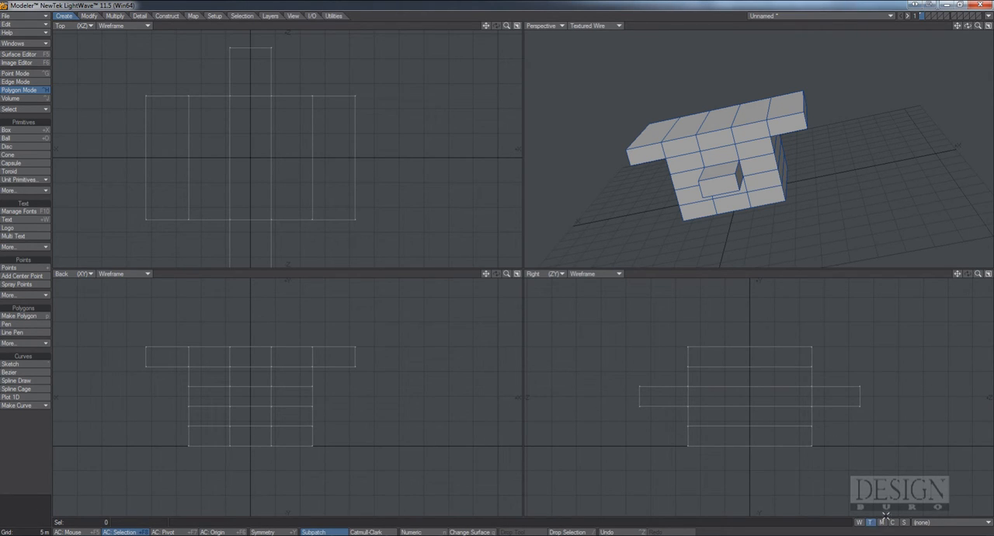
left_click(943, 522)
left_click(943, 523)
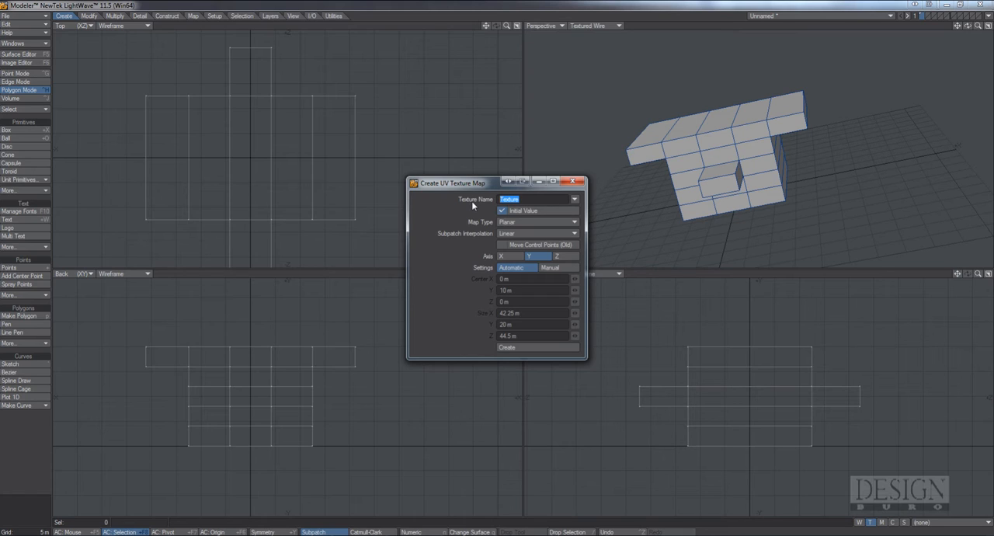
type("Material")
left_click(566, 222)
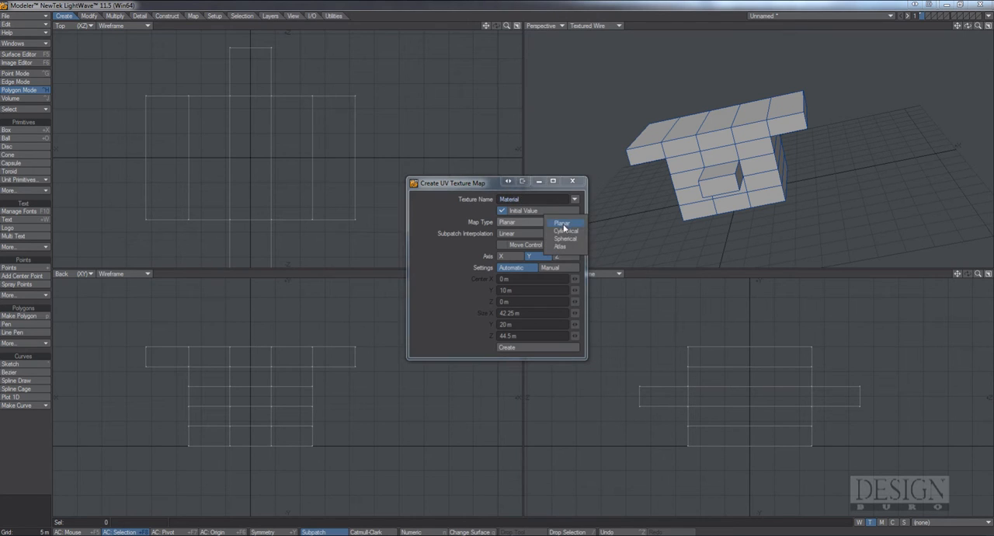
left_click(561, 246)
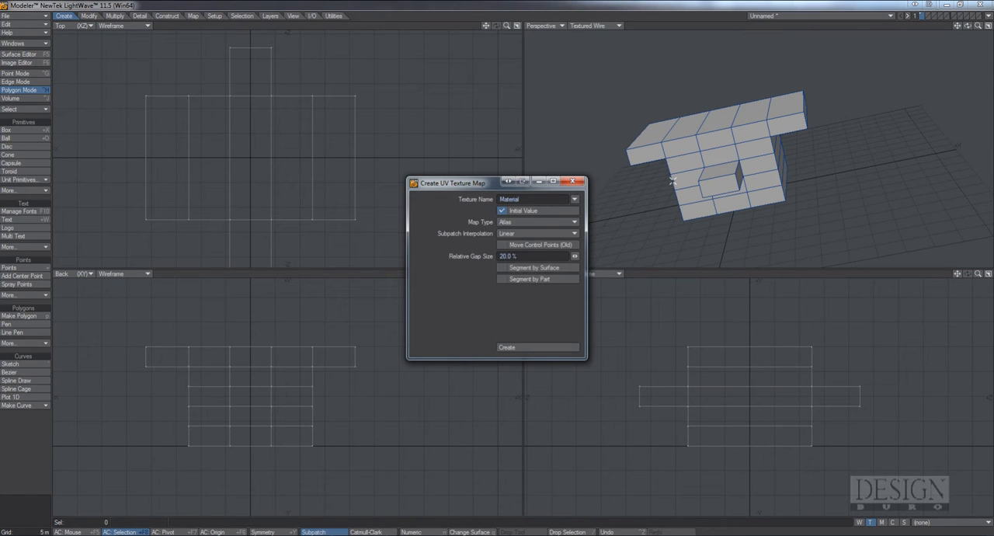
left_click(573, 181)
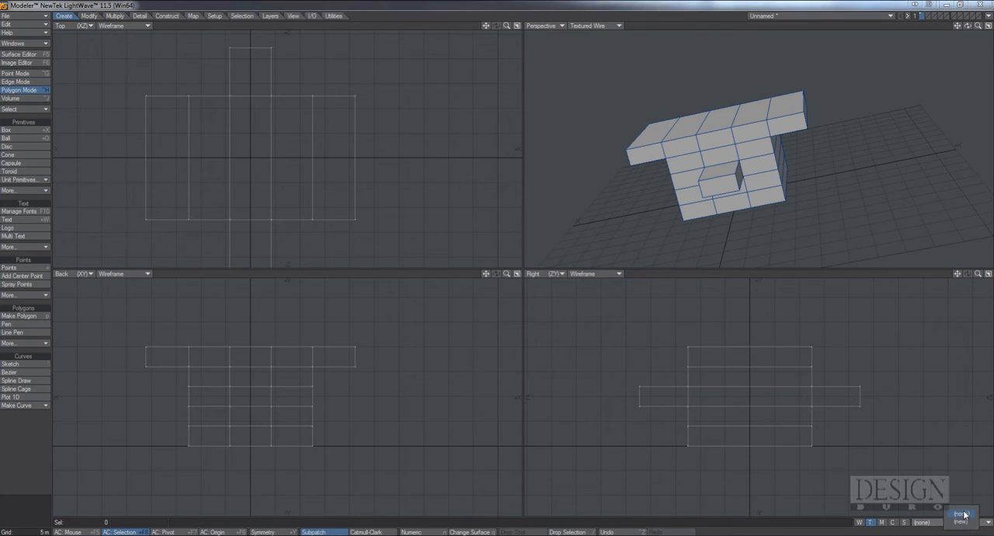
Assign a new surface named wall to the entire block
left_click_drag(797, 109, 707, 150, "alt")
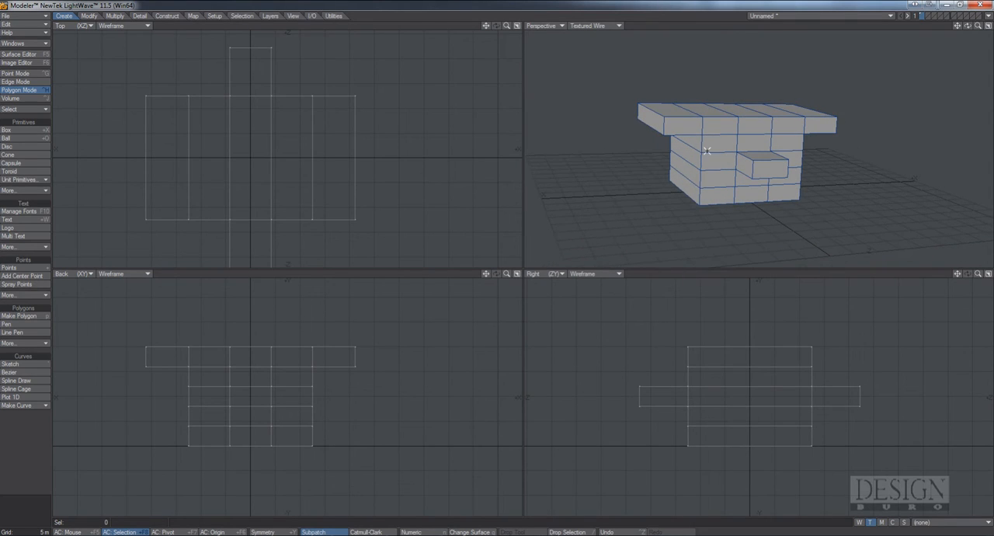
key("q")
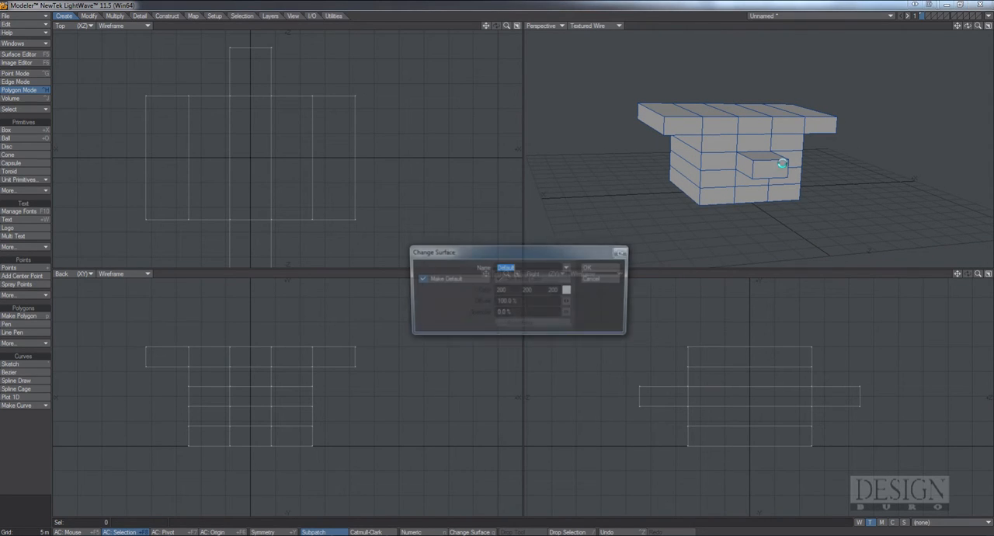
left_click_drag(531, 254, 586, 215)
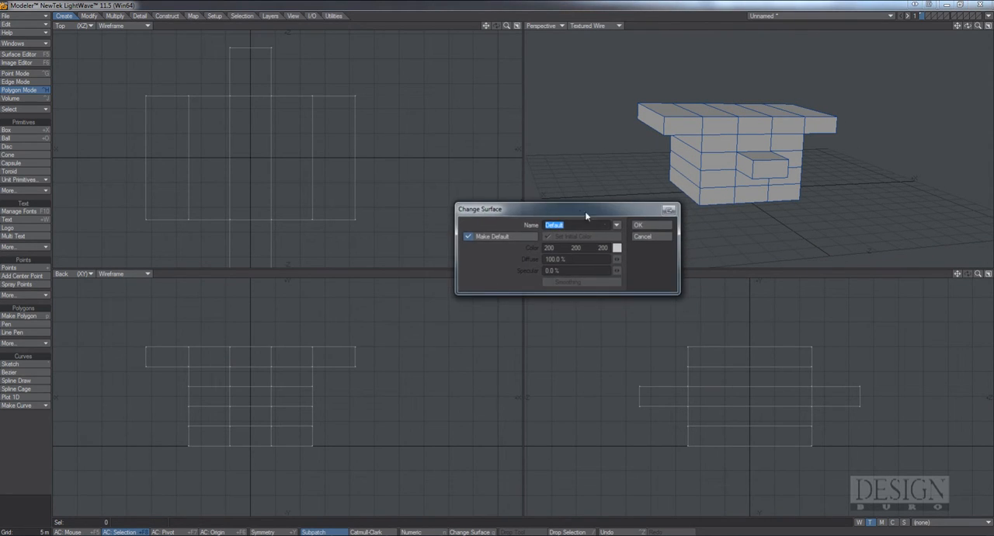
type("wall")
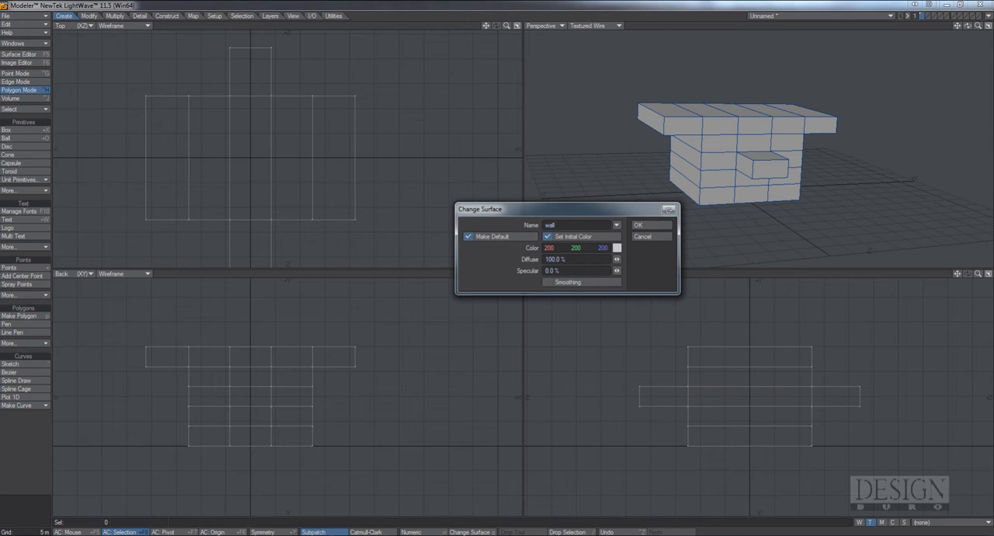
key("Return")
Assign a new surface named top to the five upward-facing polygons of the block's widened upper row, and clear the selection
left_click_drag(665, 176, 714, 187, "alt")
left_click_drag(676, 158, 800, 110)
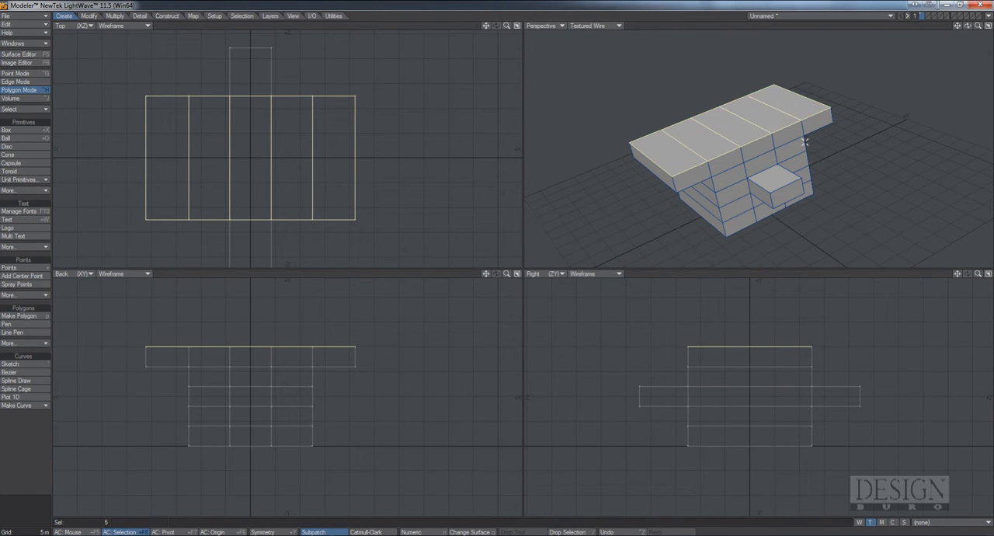
mouse_move(805, 171)
left_mouse_down("alt")
mouse_move(808, 153)
mouse_move(812, 171)
left_mouse_up("alt")
key("q")
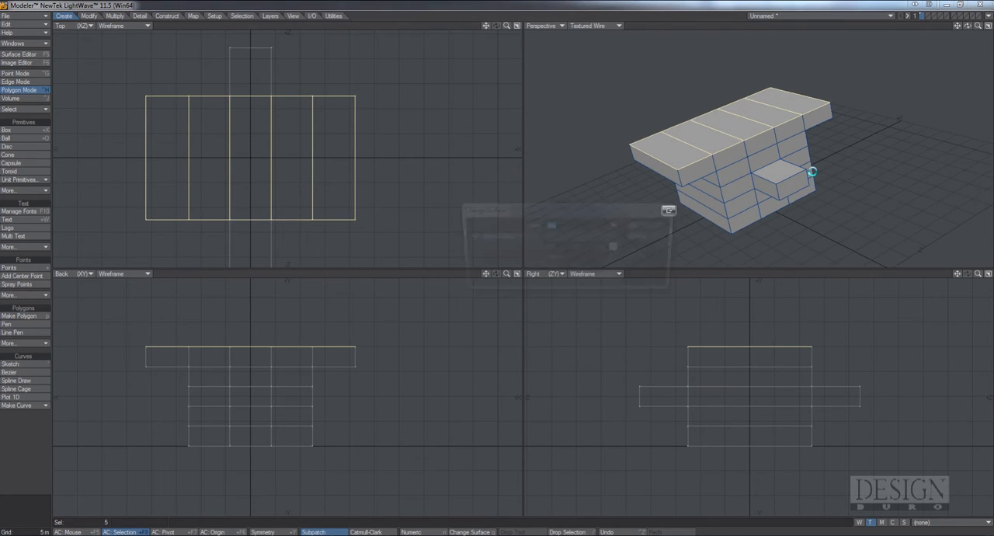
type("top")
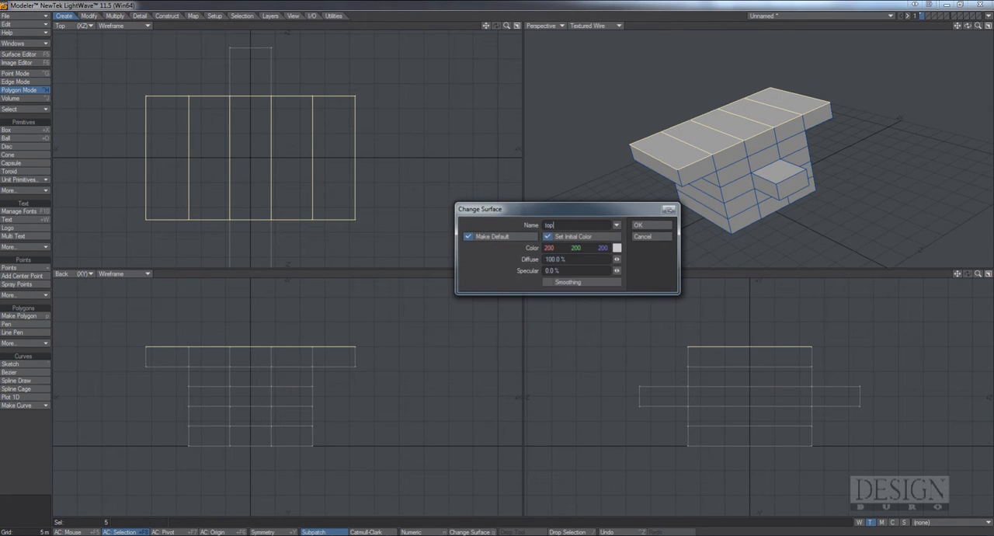
key("Return")
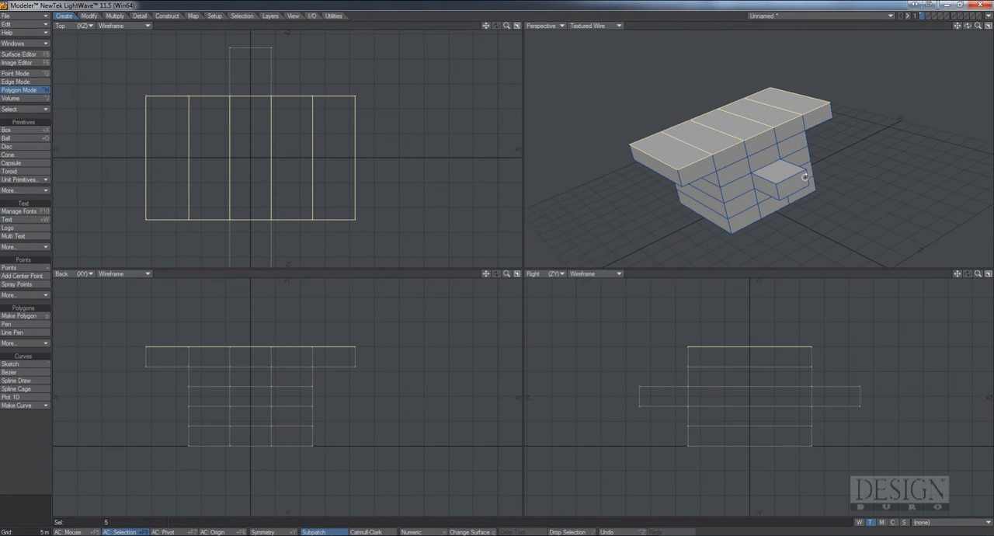
left_click_drag(805, 177, 766, 189, "alt")
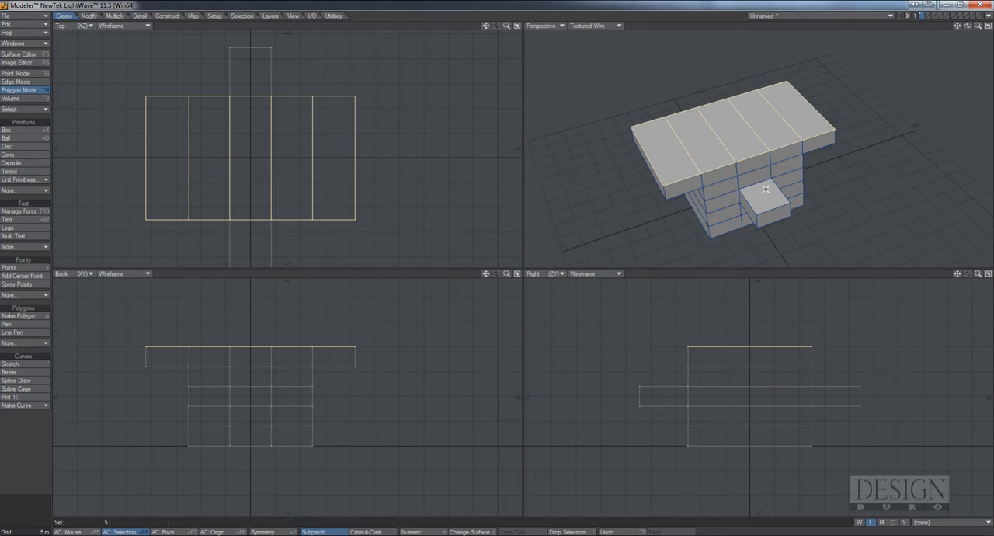
key("slash")
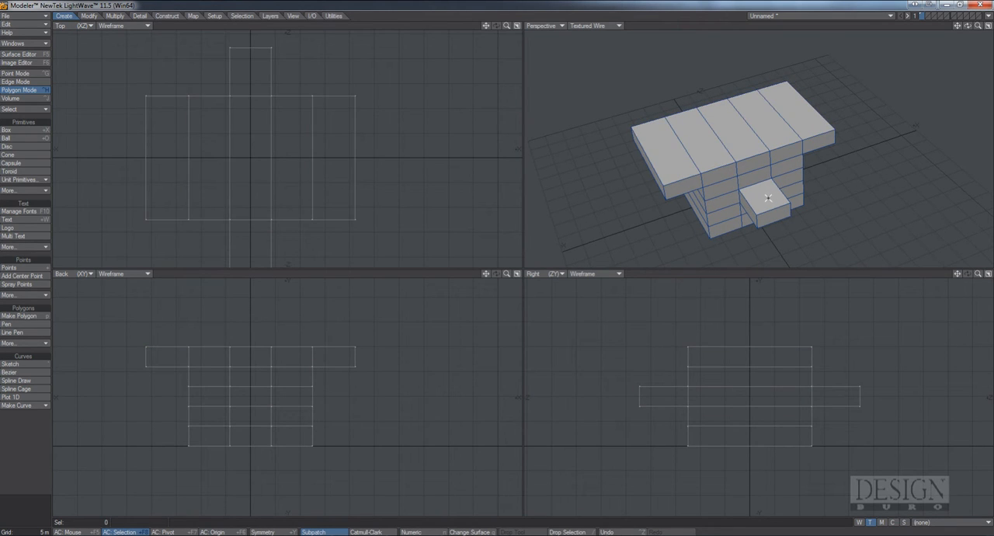
Assign the existing top surface to the upper faces of both protruding bars, and clear the selection
left_click(767, 198)
mouse_move(700, 132)
left_mouse_down("alt")
mouse_move(786, 187)
mouse_move(718, 139)
left_mouse_up("alt")
left_click(704, 129, "shift")
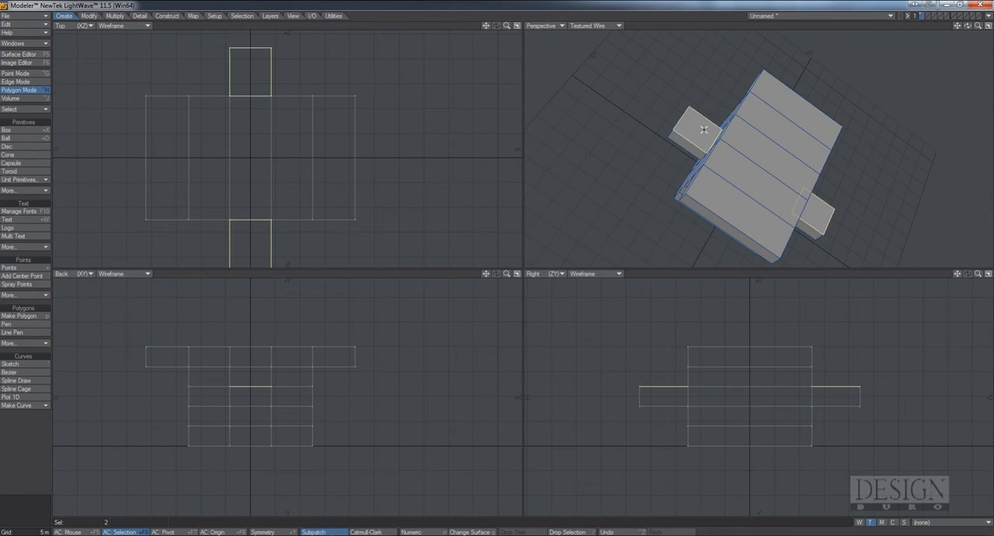
key("q")
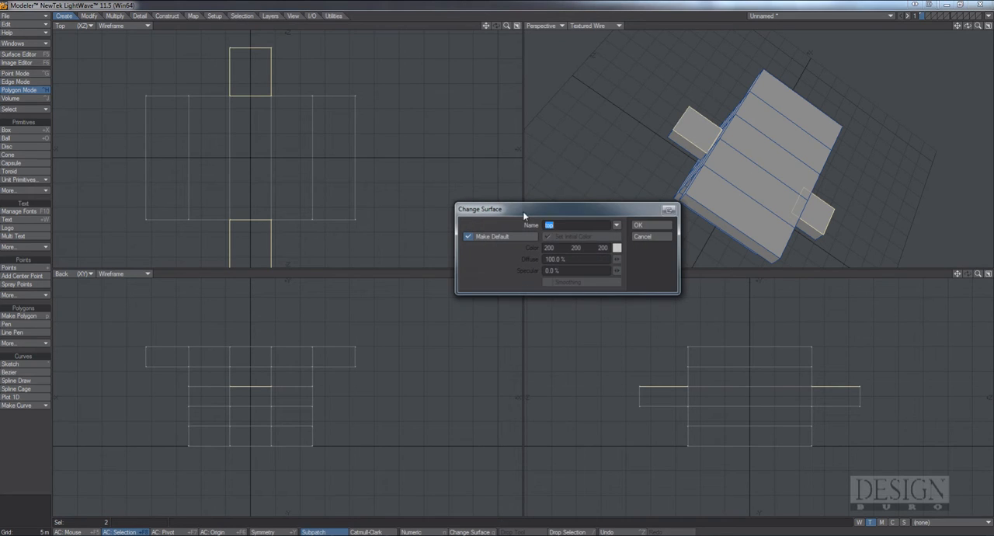
left_click(648, 224)
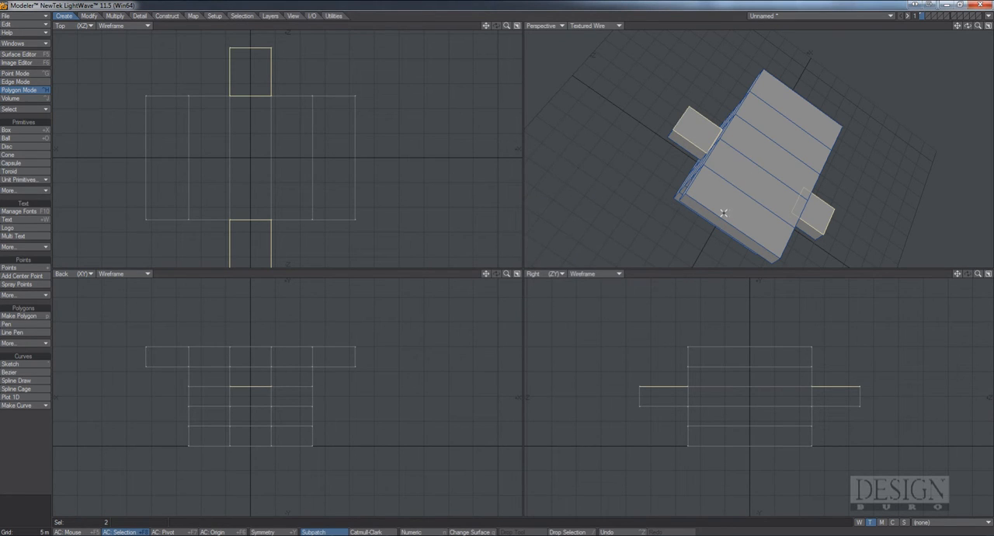
key("slash")
Open the Surface Editor and review the settings of the top and wall surfaces
left_click_drag(783, 198, 689, 107, "alt")
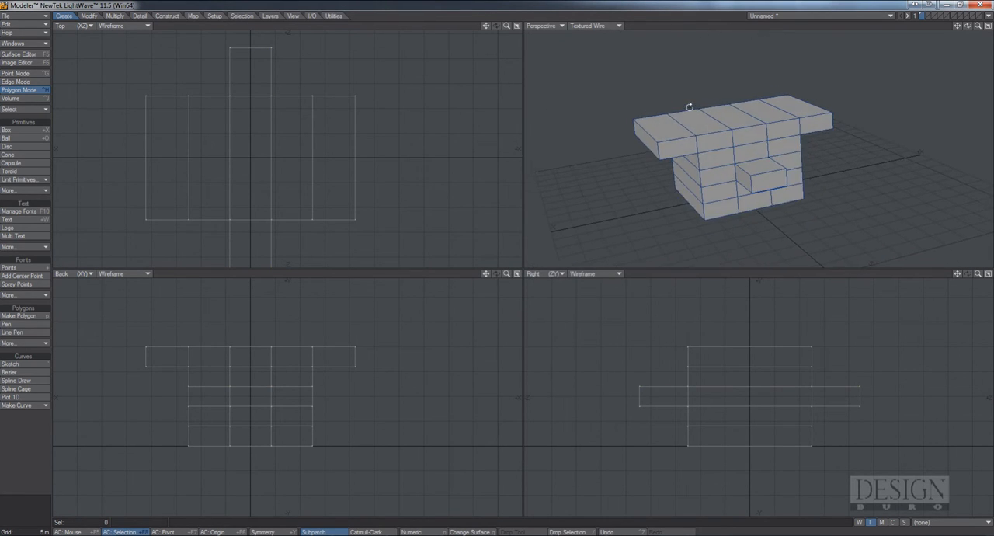
left_click(19, 55)
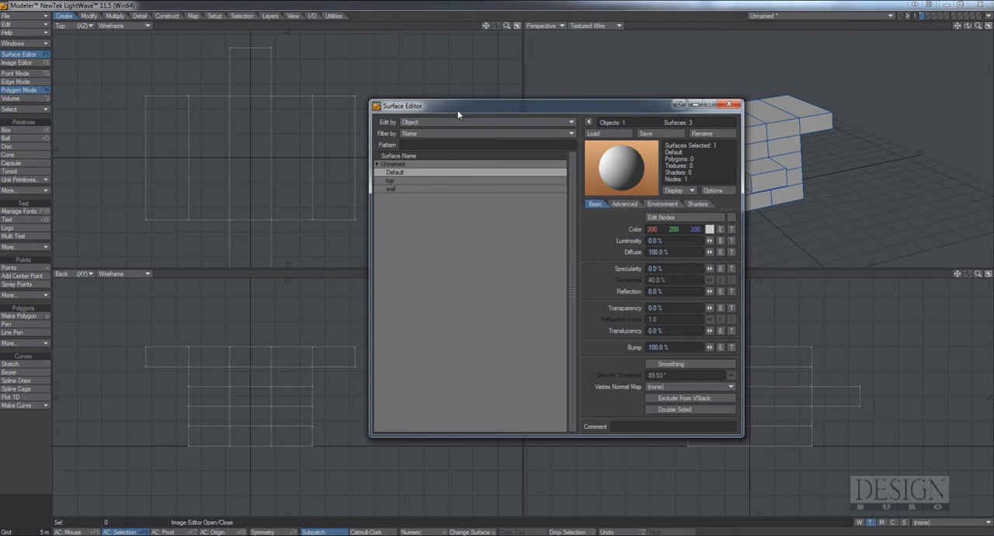
left_click_drag(456, 106, 302, 98)
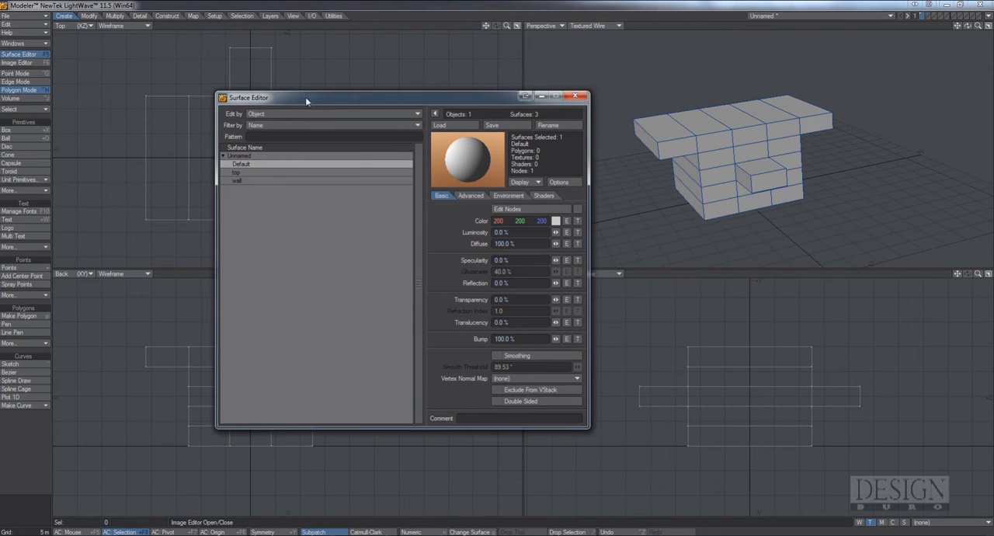
left_click(268, 175)
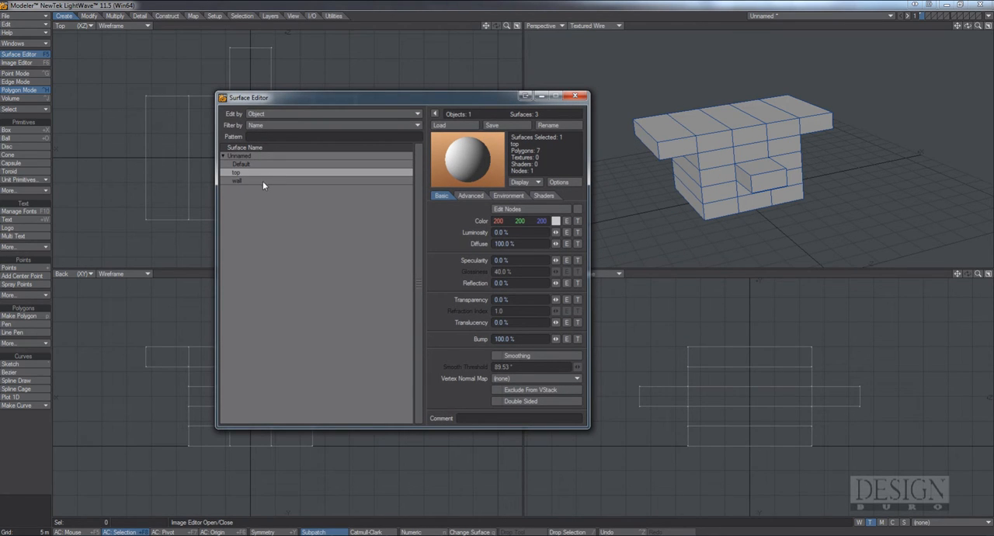
left_click(261, 181)
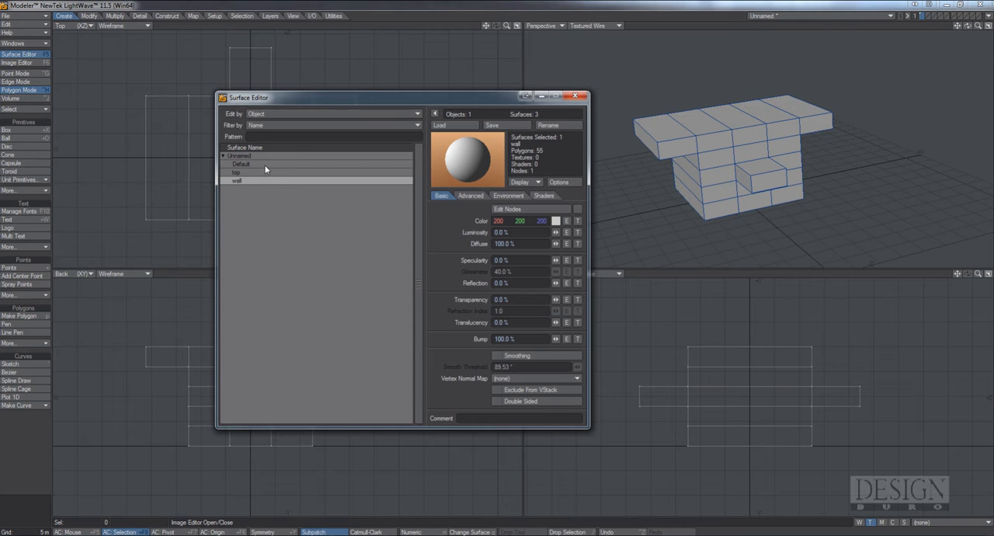
Raise the top surface's luminosity to 100% to highlight its polygons on the model, and lower it again
left_click(251, 174)
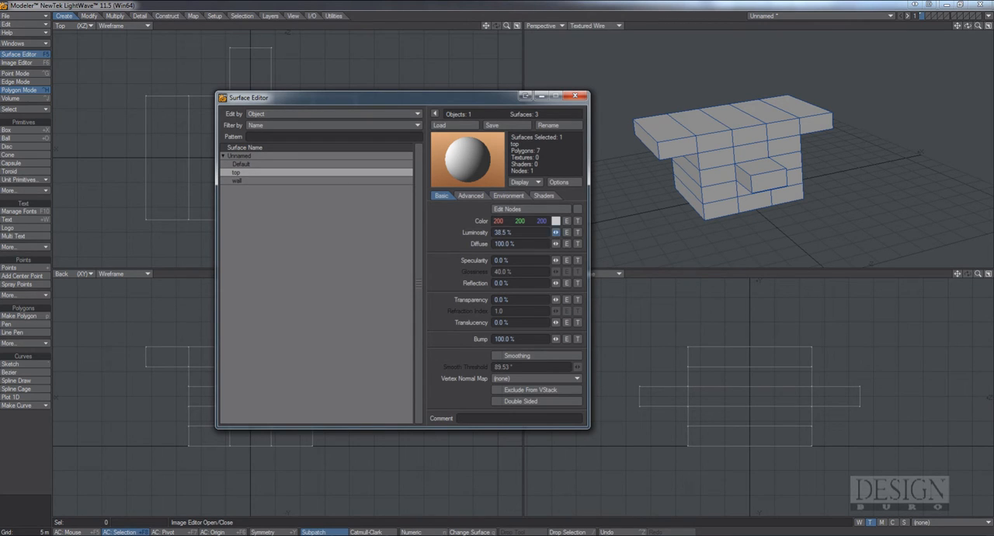
left_click_drag(704, 159, 757, 171, "alt")
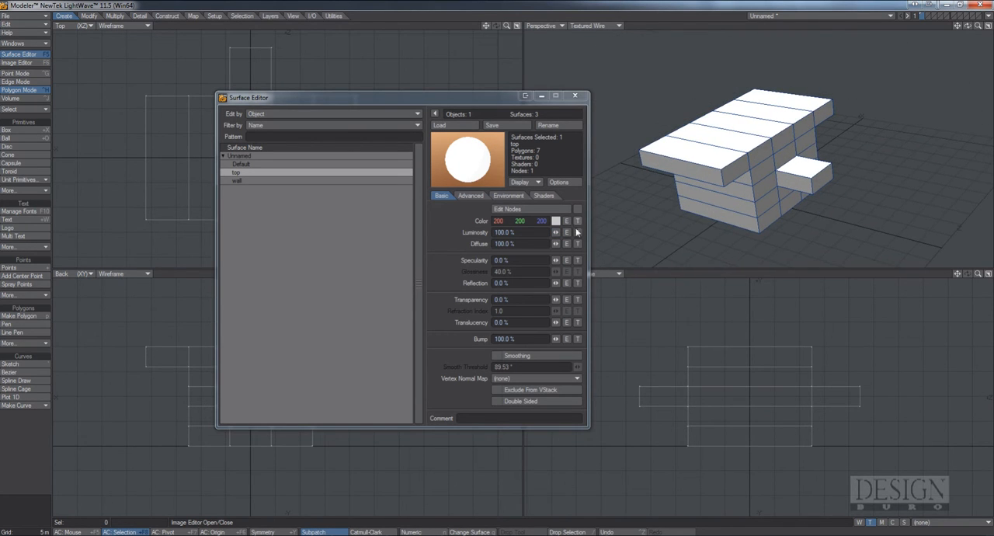
mouse_move(555, 233)
left_mouse_down()
mouse_move(499, 233)
mouse_move(548, 230)
left_mouse_up()
Raise the wall surface's luminosity to 100% to highlight its polygons on the model, and return it to 0%
left_click(271, 181)
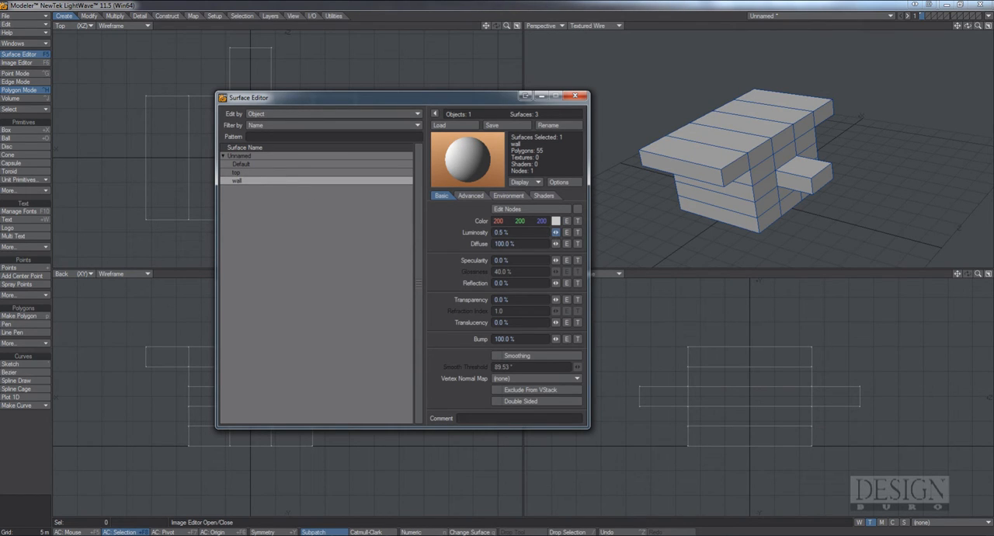
left_click_drag(556, 232, 633, 232)
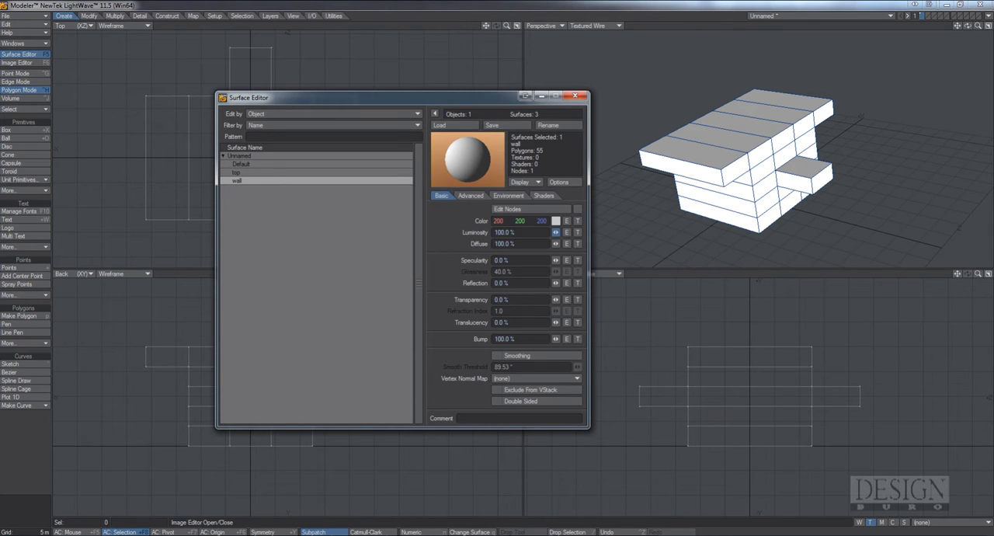
left_click_drag(556, 233, 552, 232)
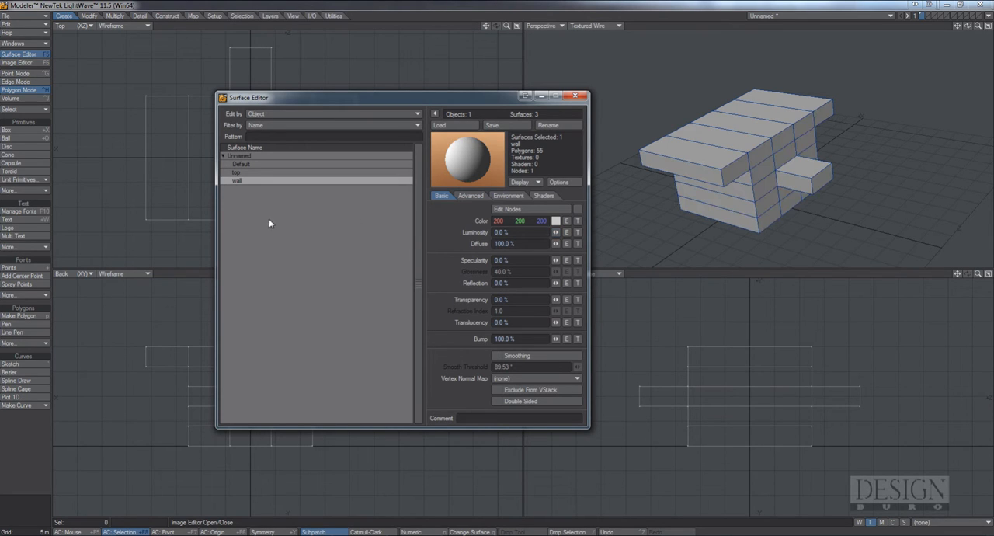
left_click(578, 221)
left_click_drag(511, 130, 483, 122)
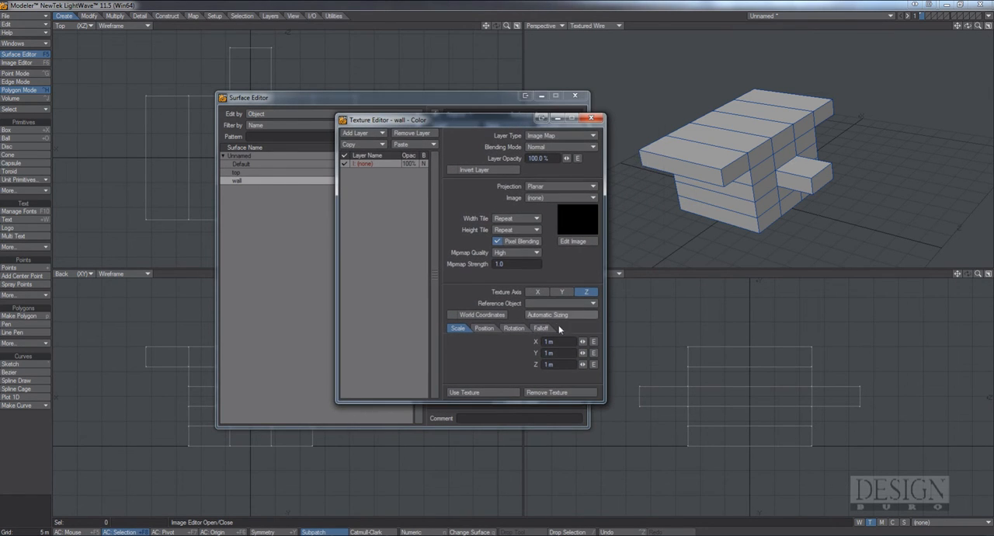
left_click(591, 119)
Load the saved Castle_brick surface preset onto the wall surface
left_click(456, 128)
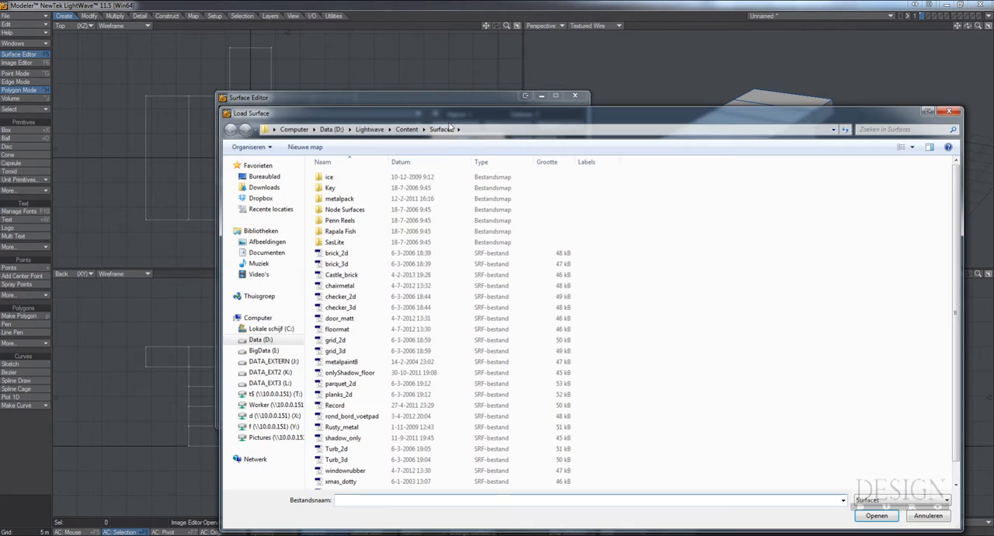
double_click(342, 274)
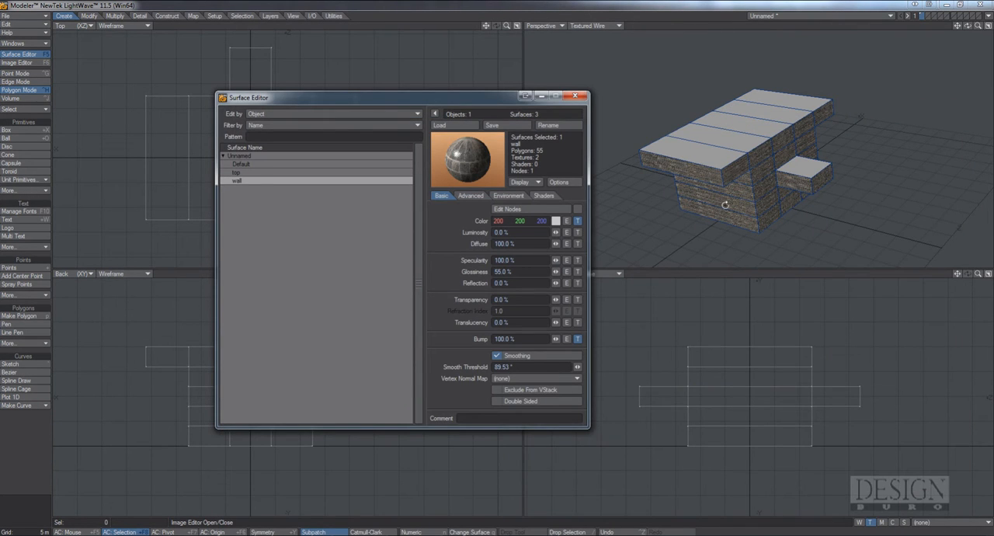
left_click_drag(725, 205, 669, 164, "alt")
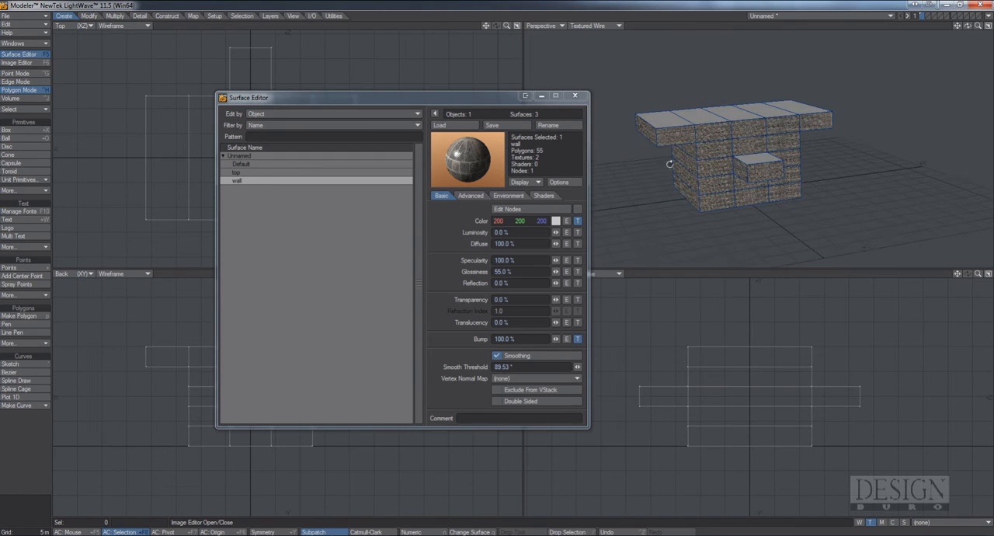
Set the perspective viewport's shading to Texture to show the bricks without wireframe lines
left_click(595, 25)
left_click(599, 72)
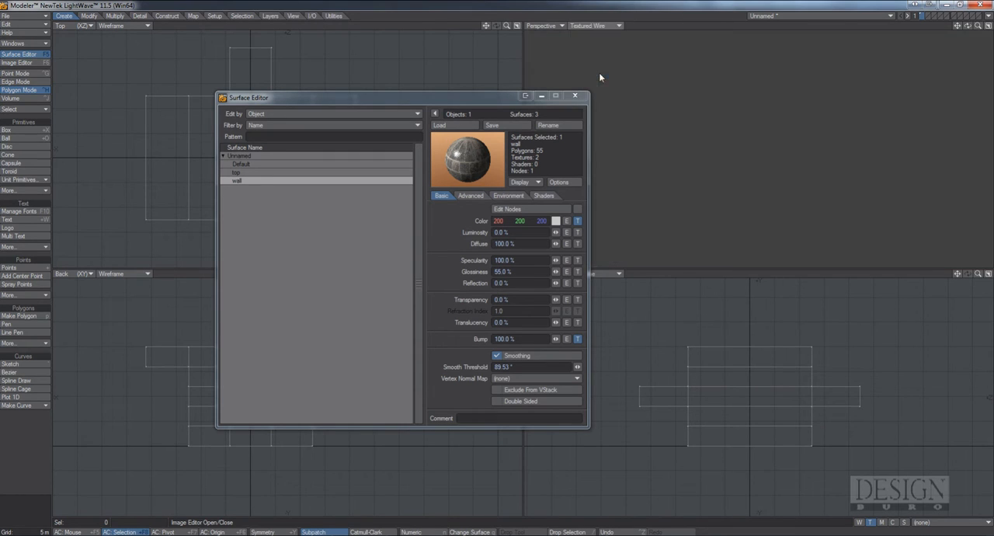
left_click_drag(783, 153, 751, 137, "ctrl+alt")
Set the wall surface's smooth threshold to 39°
left_click(503, 367)
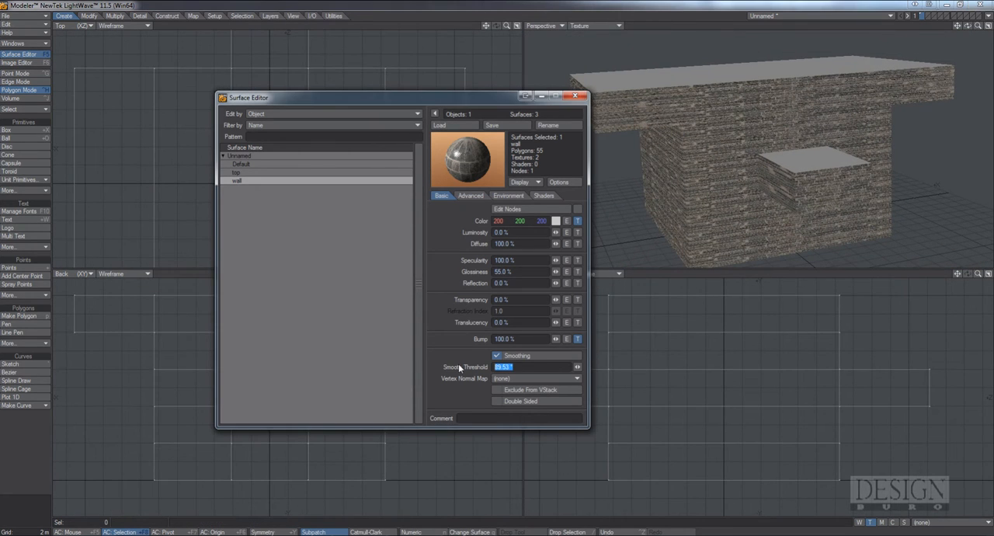
type("39")
key("Return")
left_click_drag(663, 221, 640, 213, "alt")
Change the projection of the wall surface's color texture to Cubic and apply the texture
left_click(576, 223)
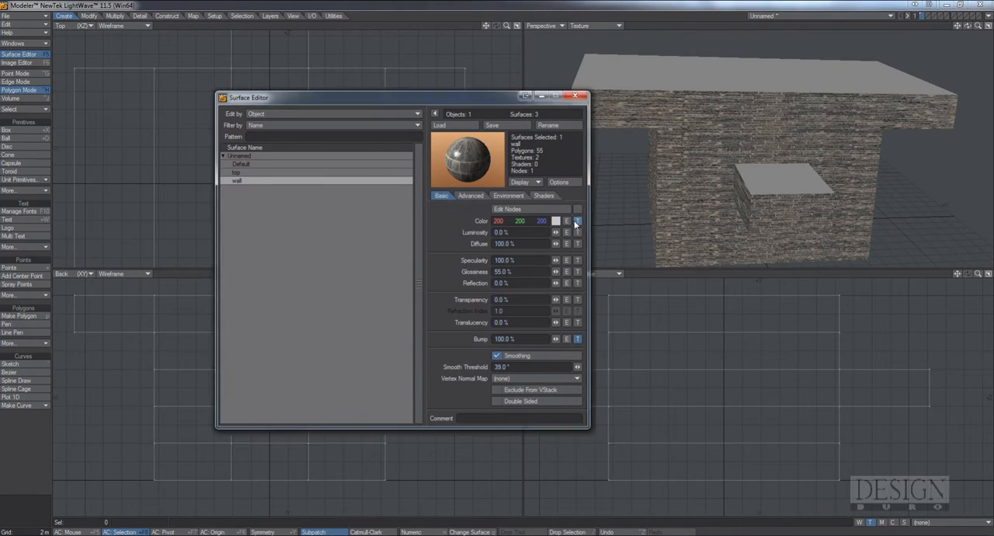
left_click_drag(512, 123, 419, 106)
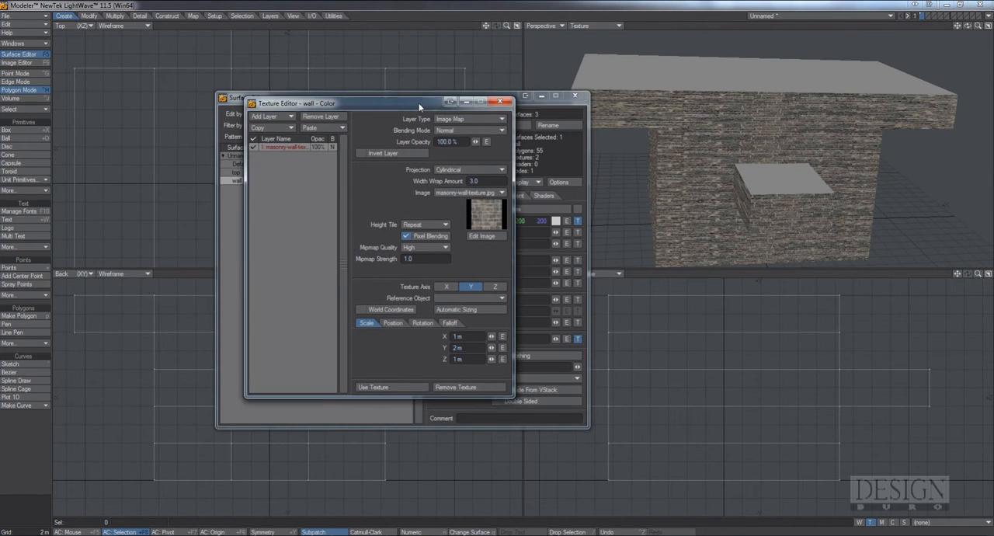
left_click(490, 170)
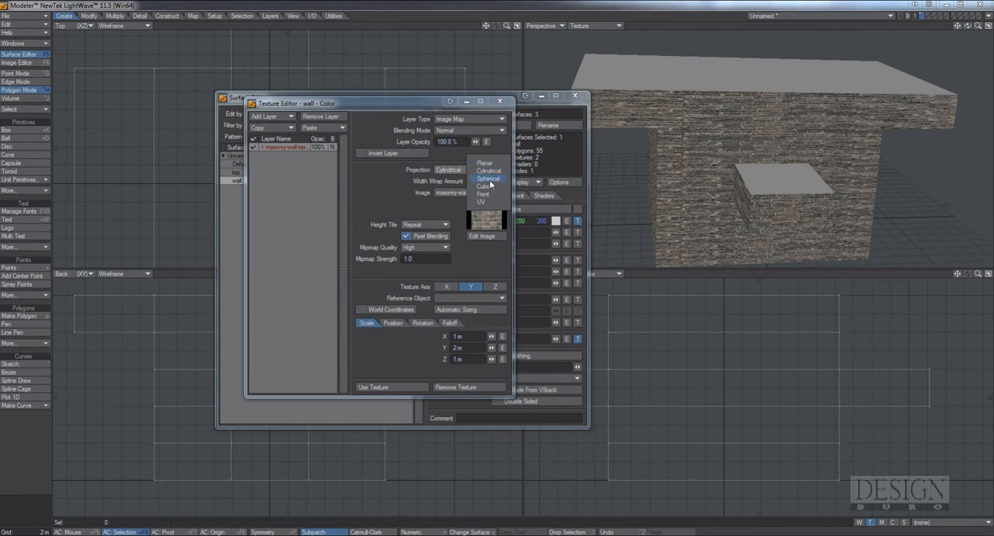
left_click(488, 187)
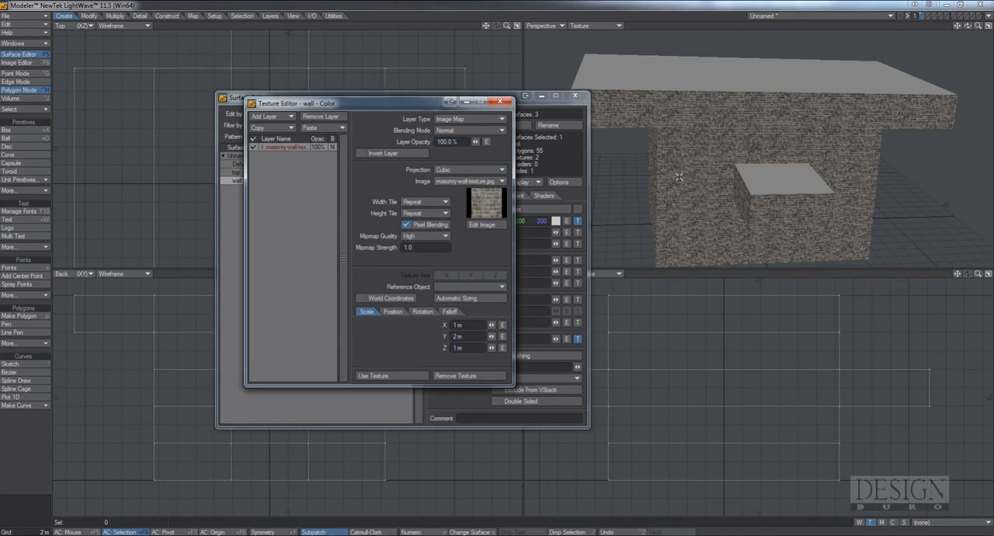
left_click_drag(690, 166, 736, 171, "ctrl+alt")
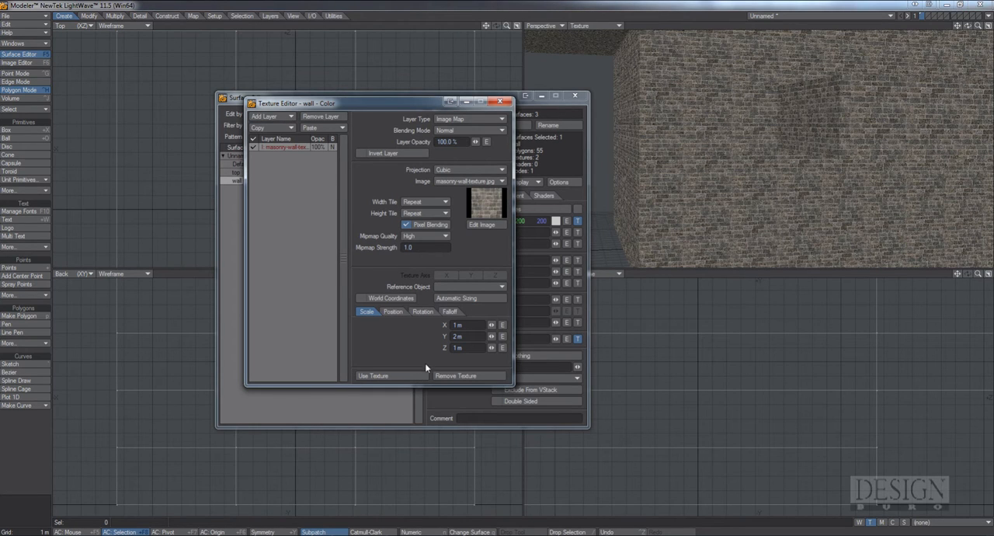
left_click(377, 375)
Change the projection of the wall surface's bump texture to Cubic and apply the texture
left_click(577, 339)
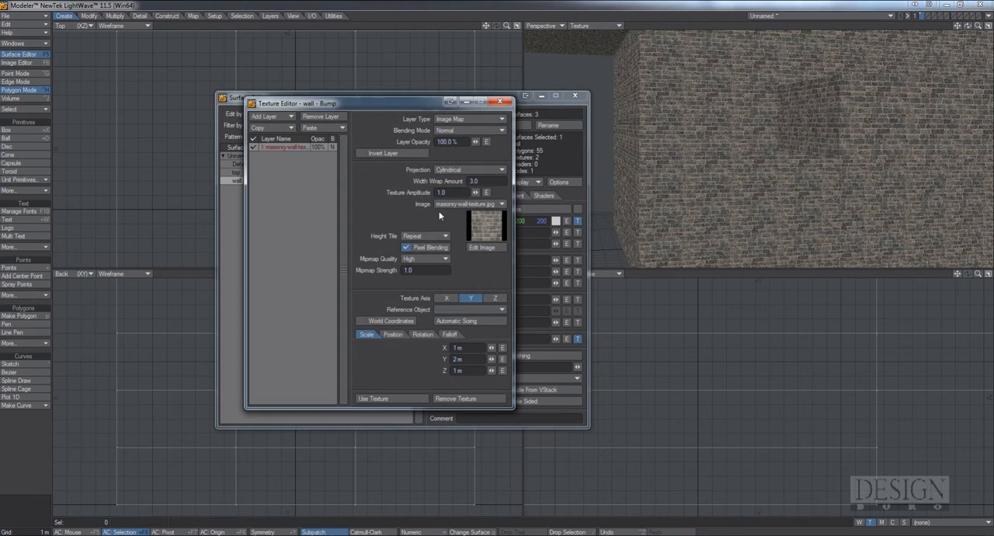
left_click(484, 170)
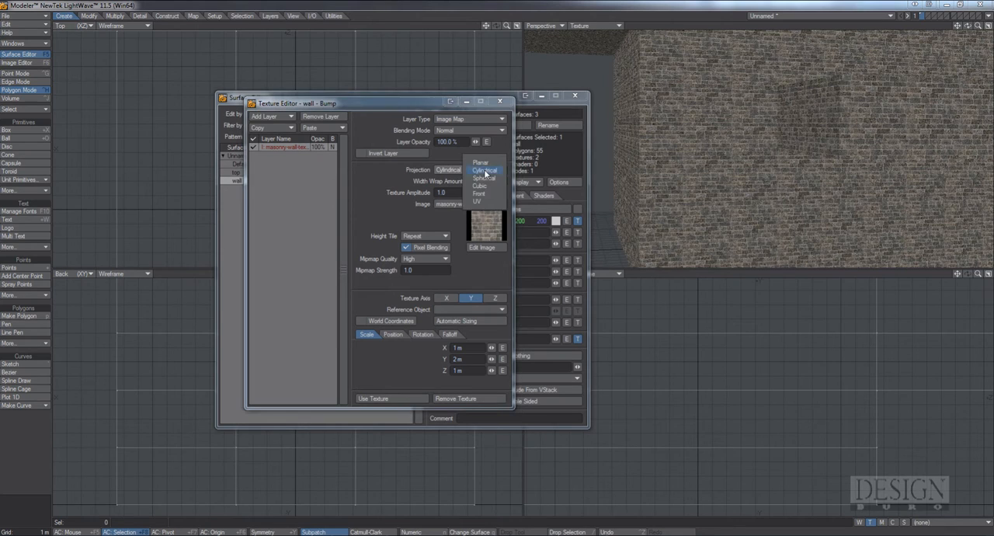
left_click(481, 187)
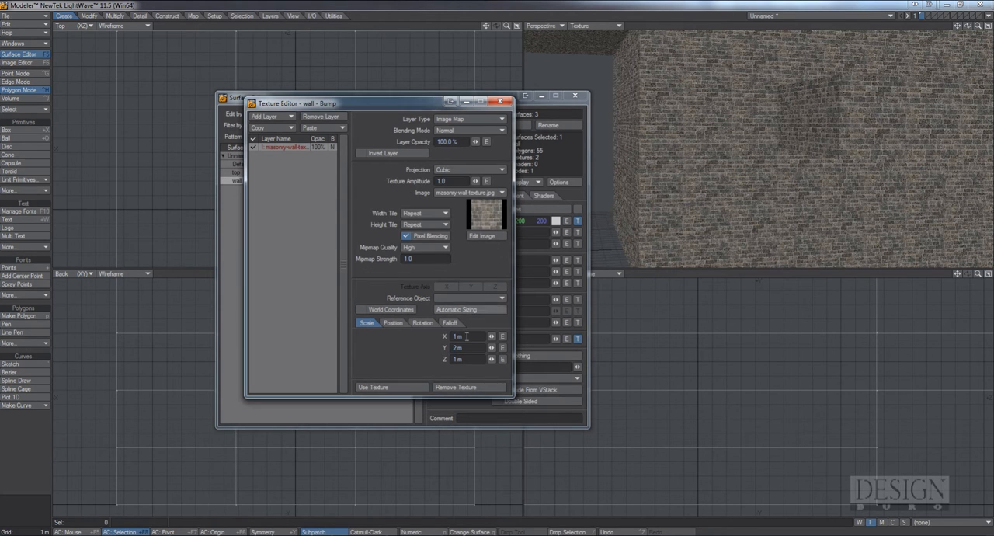
left_click(407, 386)
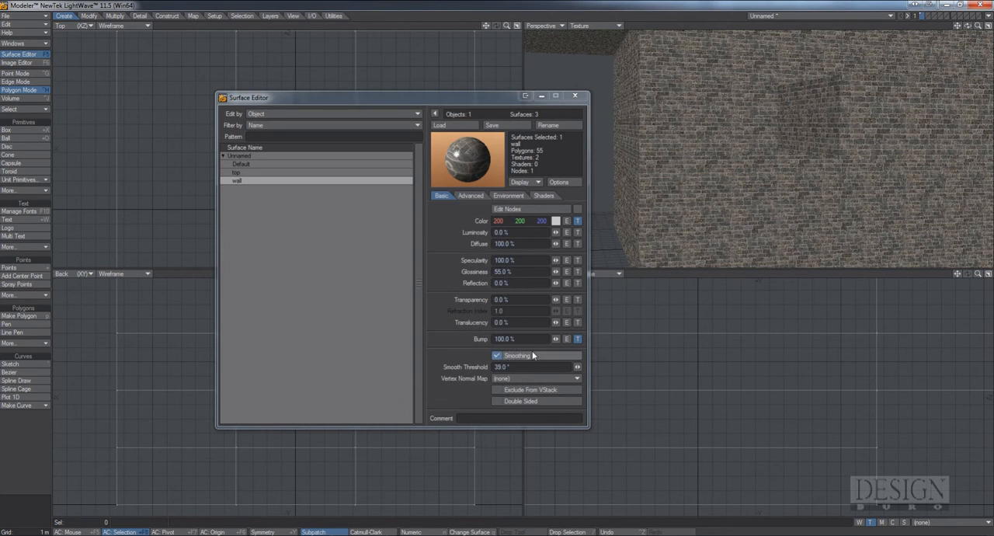
left_click_drag(788, 94, 705, 164, "alt")
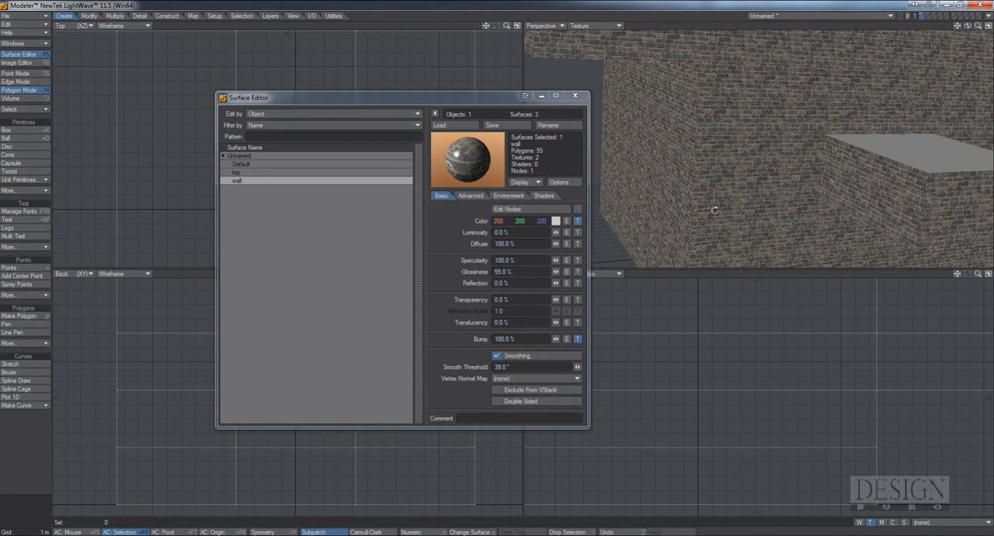
left_click_drag(715, 210, 730, 195, "alt")
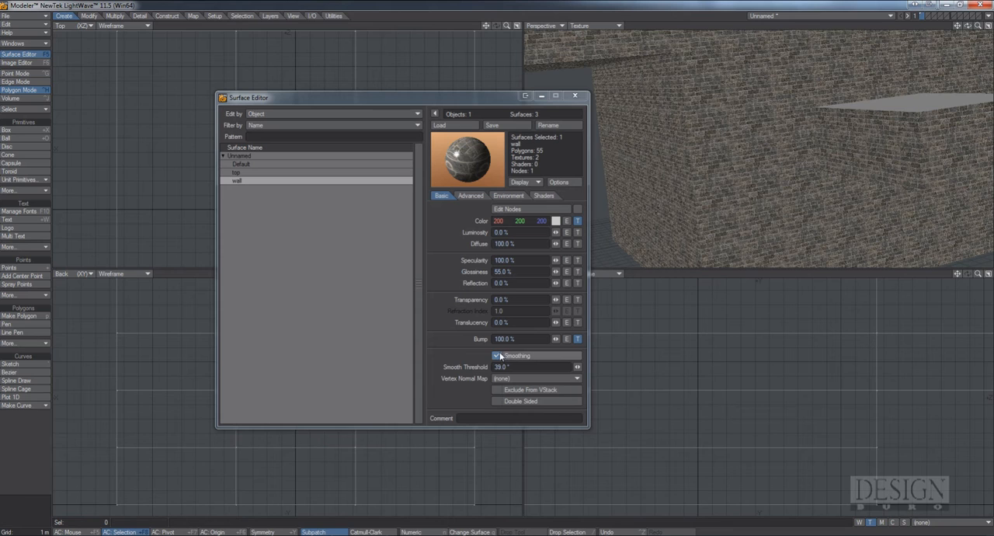
left_click(470, 197)
left_click(509, 196)
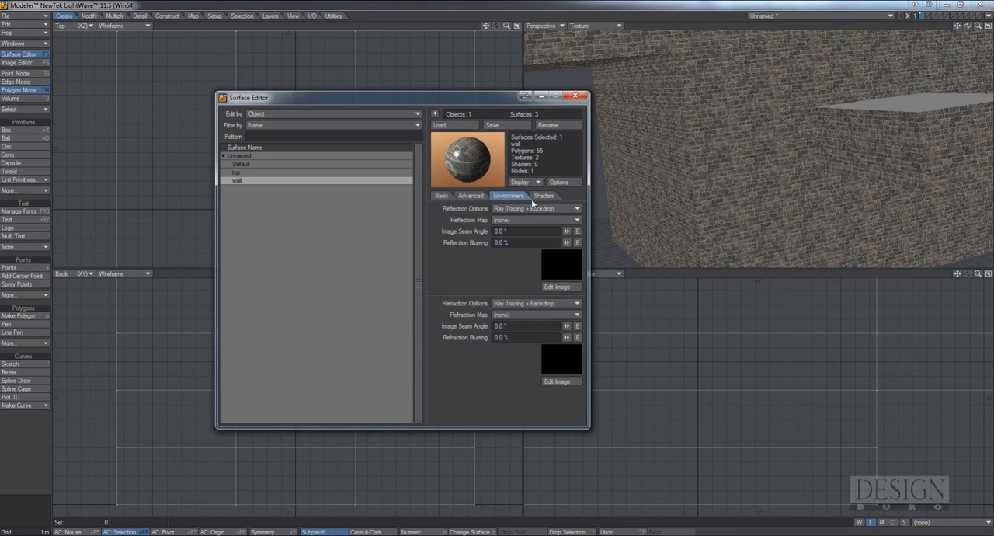
left_click(544, 196)
left_click(441, 196)
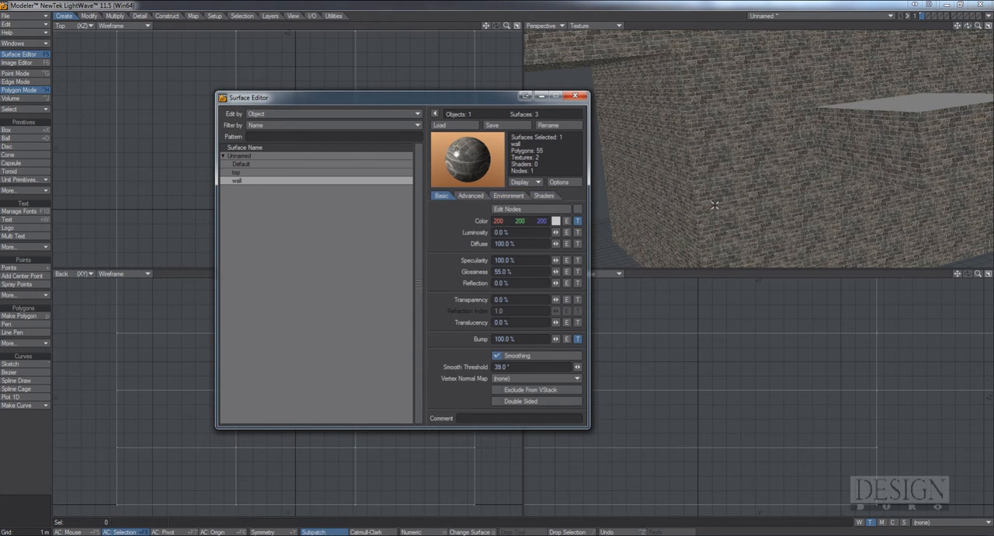
Select the top surface and open the texture settings for its color
key("a")
left_click_drag(729, 160, 790, 121, "alt")
left_click_drag(435, 102, 380, 97)
left_click(228, 167)
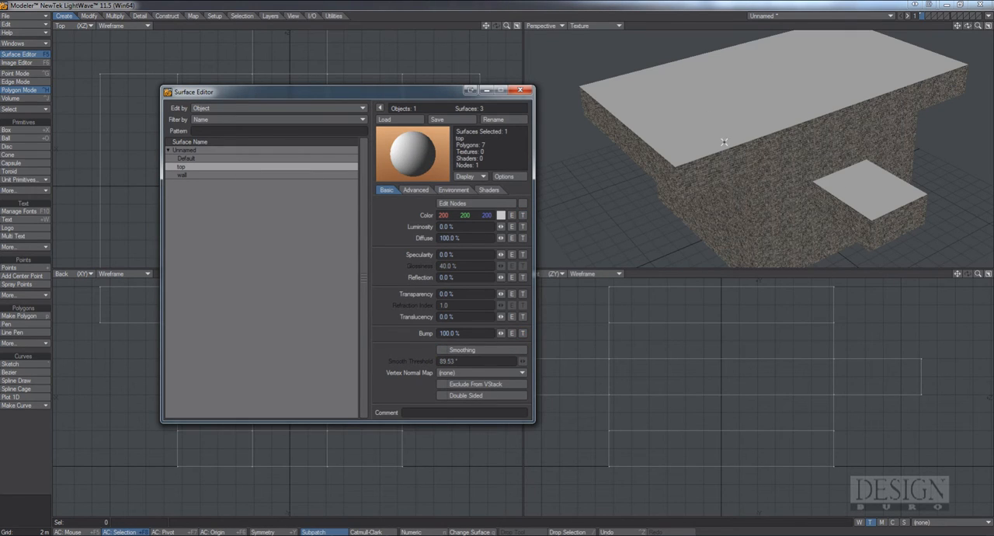
left_click(524, 216)
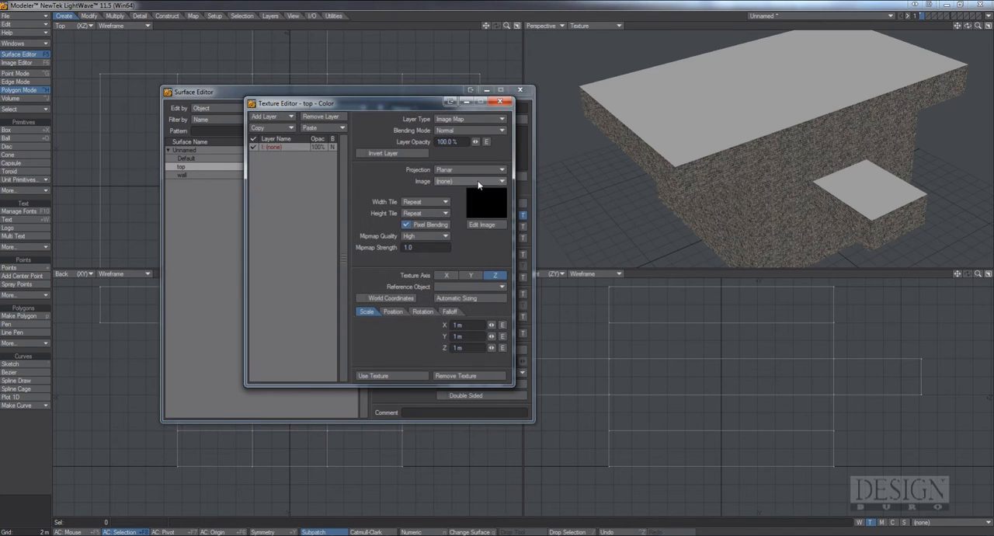
Load the first OpenfootageNET grass image from the Images/Nature folder as the top surface's color texture
left_click(485, 182)
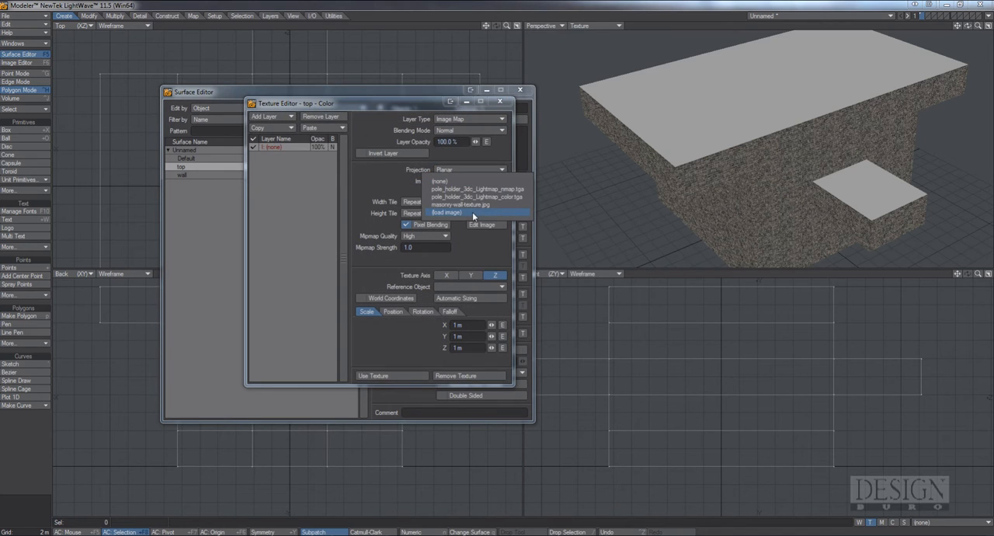
left_click(472, 212)
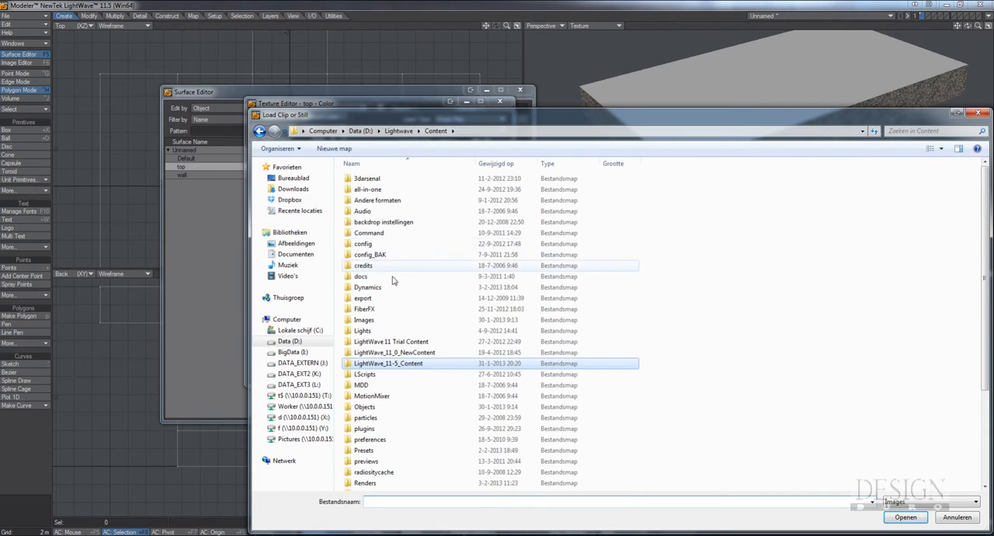
double_click(404, 320)
scroll(462, 291, "down", 8)
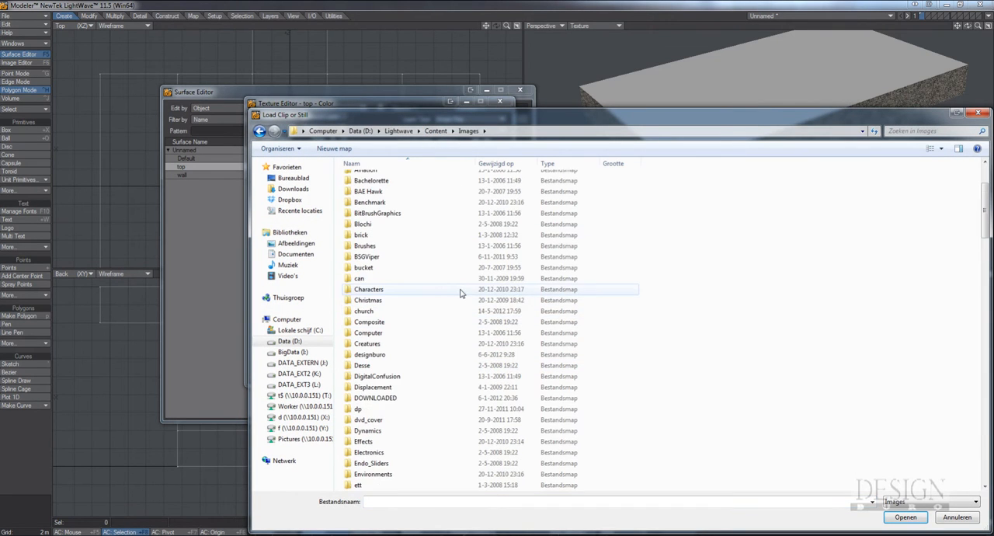
scroll(463, 291, "up", 3)
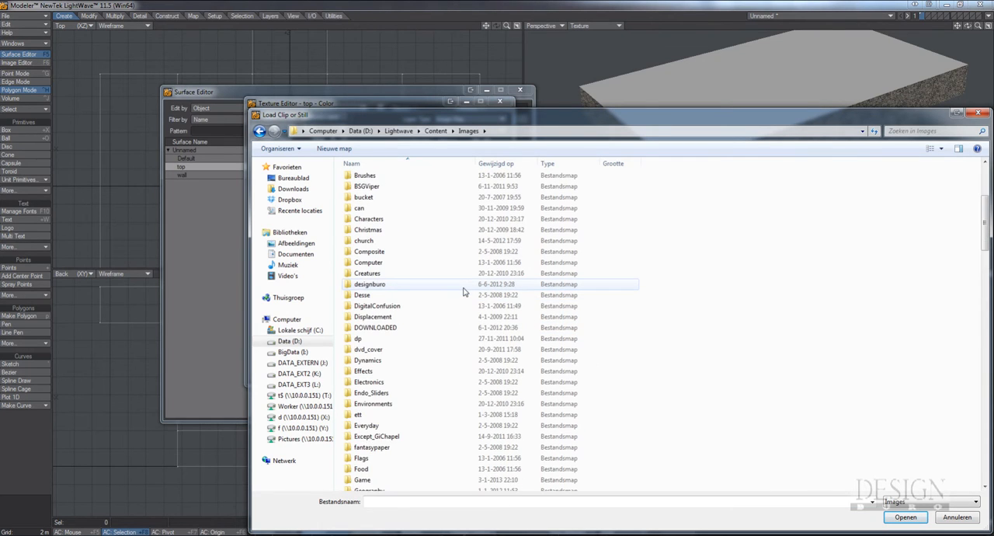
scroll(464, 292, "down", 7)
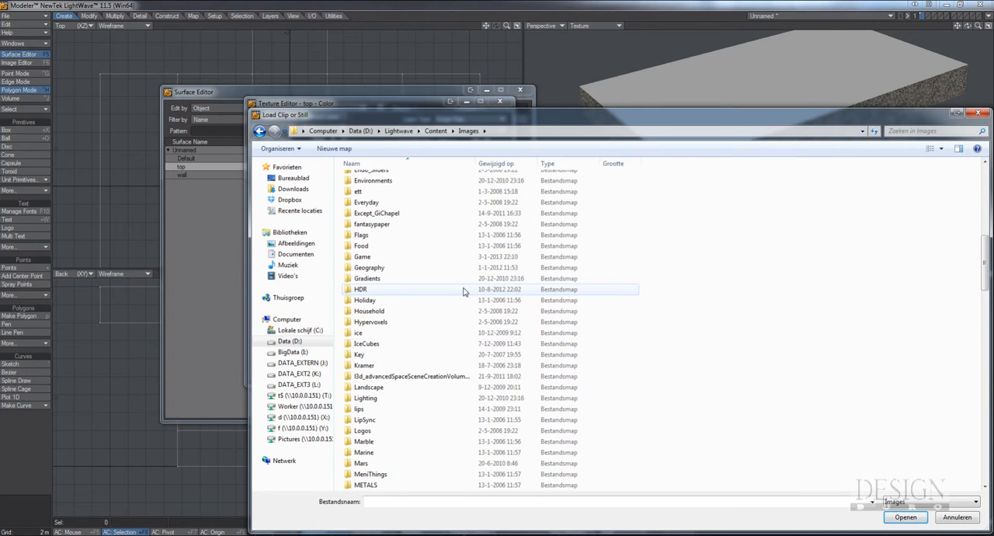
scroll(464, 291, "down", 5)
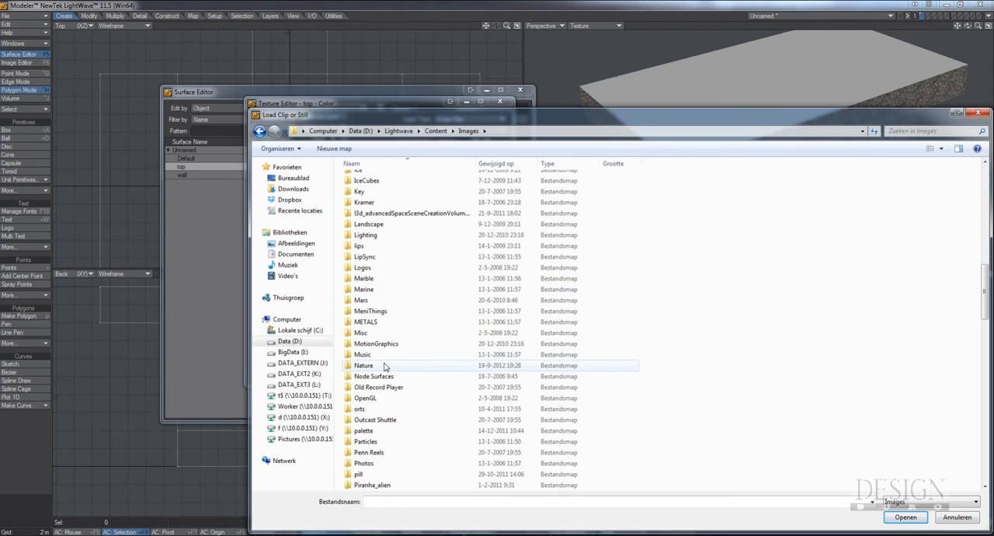
double_click(435, 365)
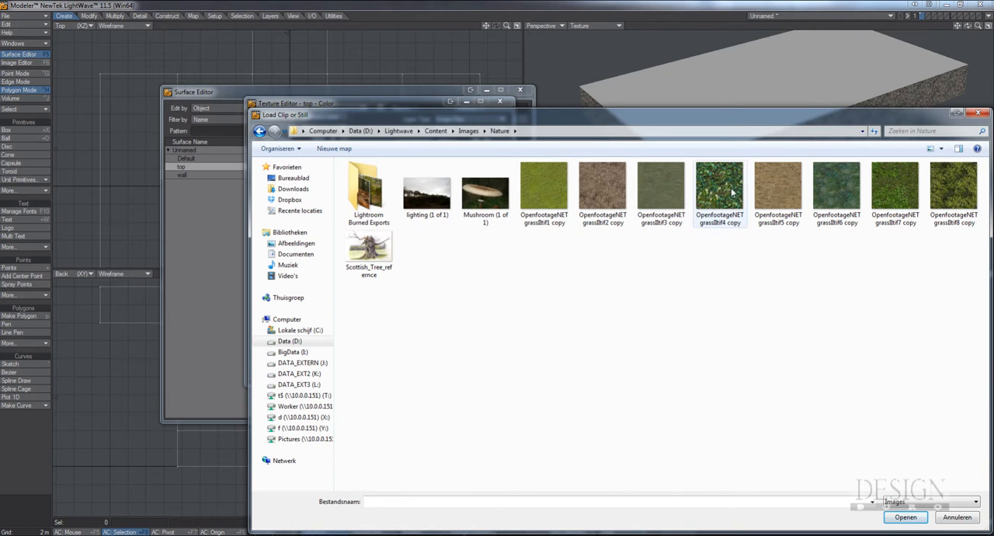
left_click_drag(721, 123, 585, 112)
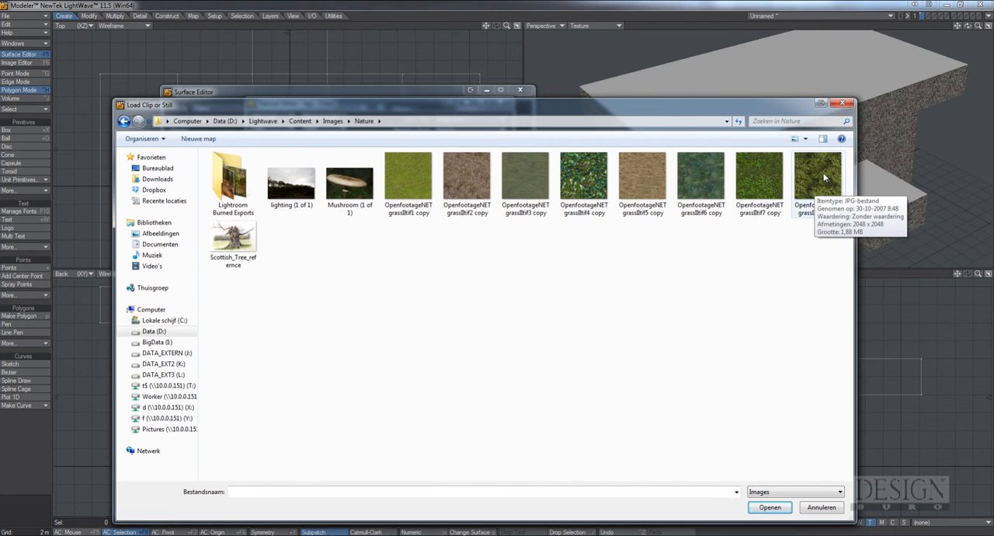
double_click(411, 169)
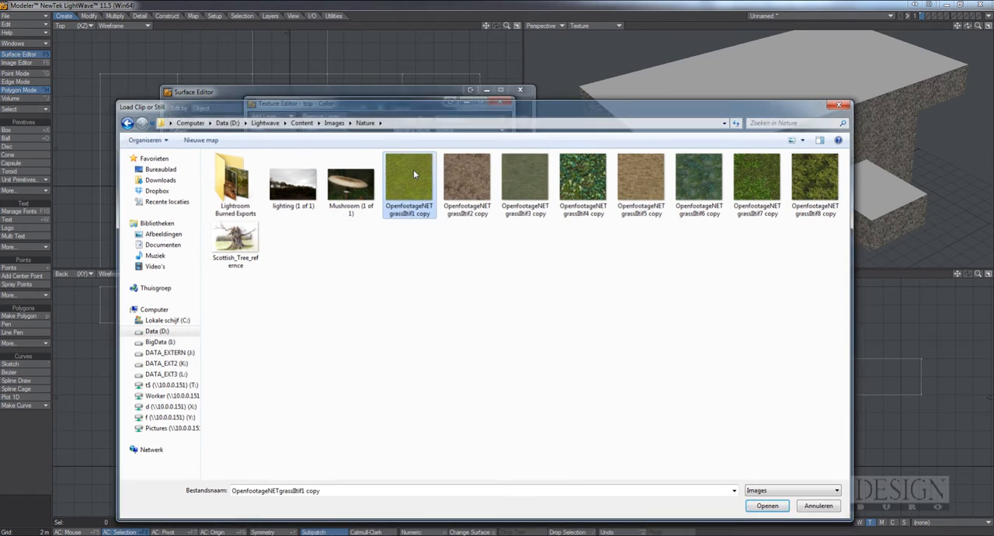
Set the texture axis of the top surface's planar grass image to Y
left_click_drag(730, 132, 795, 151, "ctrl+alt")
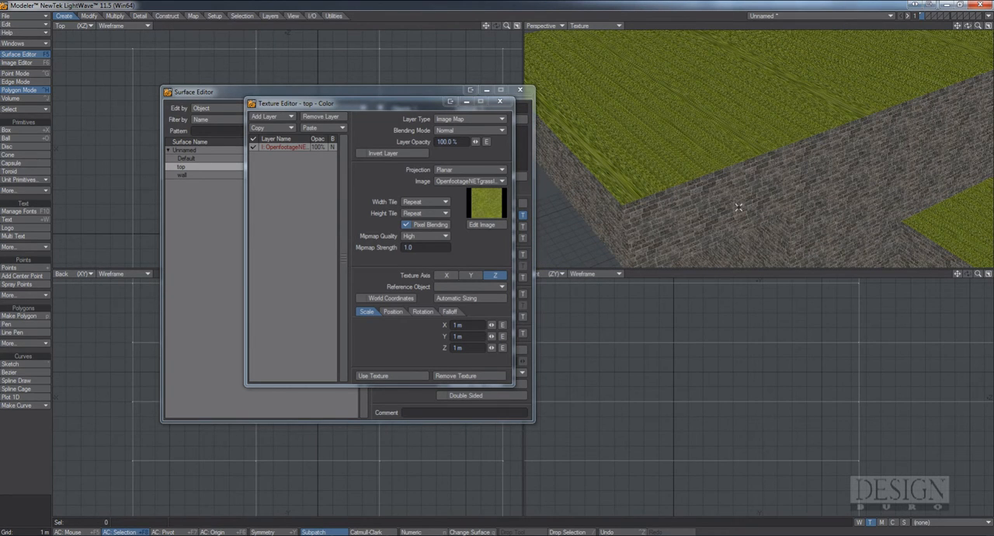
left_click(470, 277)
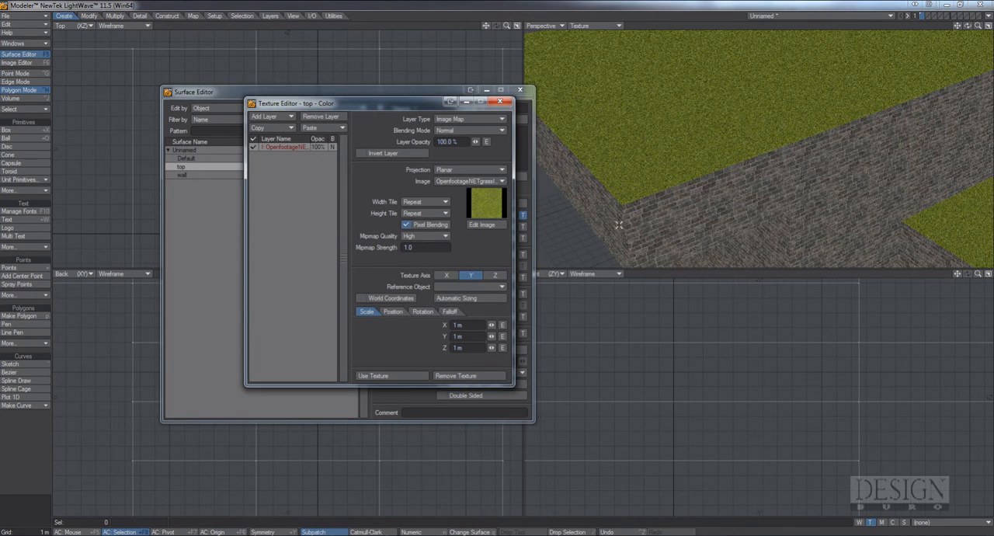
Size the grass texture on the top surface with Automatic Sizing and inspect it on the block
left_click_drag(633, 168, 655, 166, "alt")
left_click_drag(654, 166, 633, 206, "ctrl+alt")
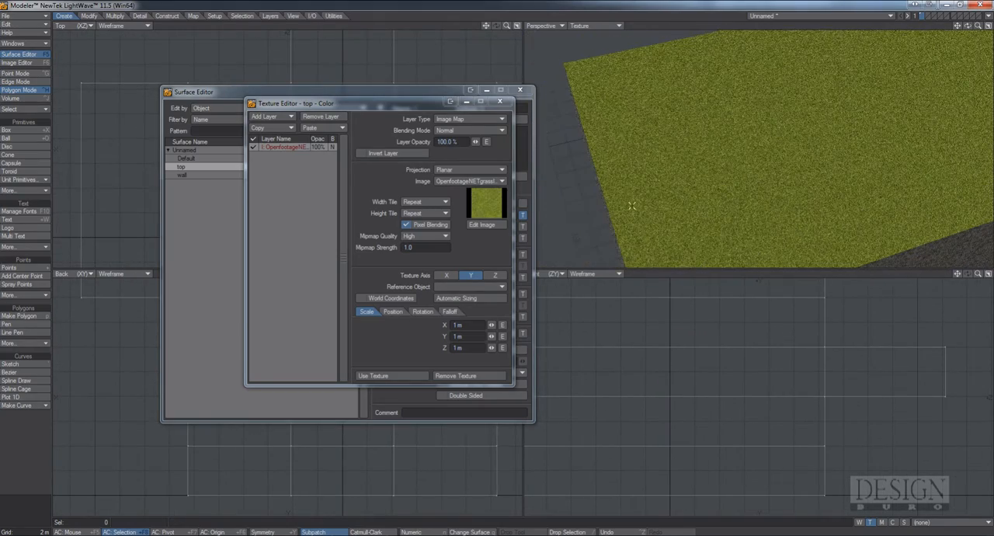
left_click(483, 301)
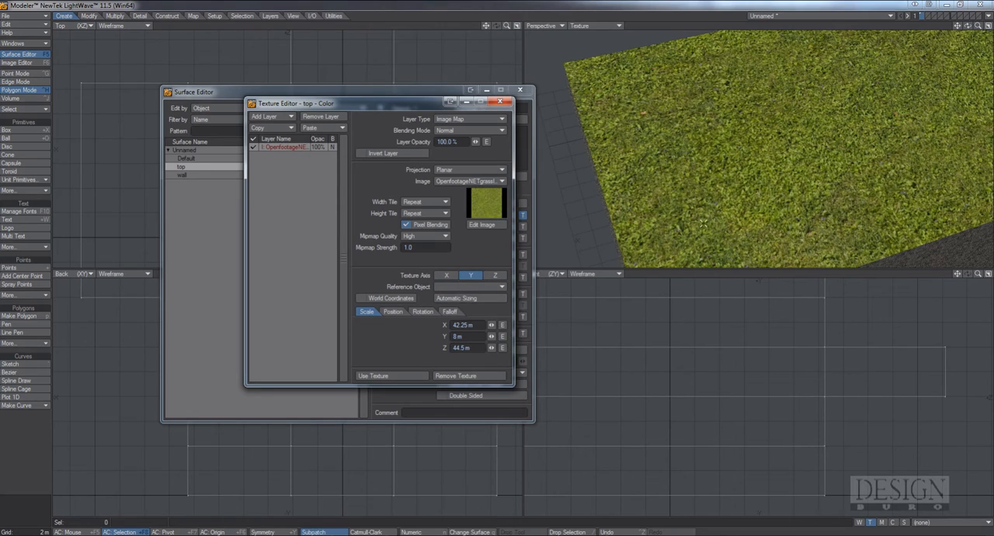
left_click_drag(819, 217, 832, 191, "alt")
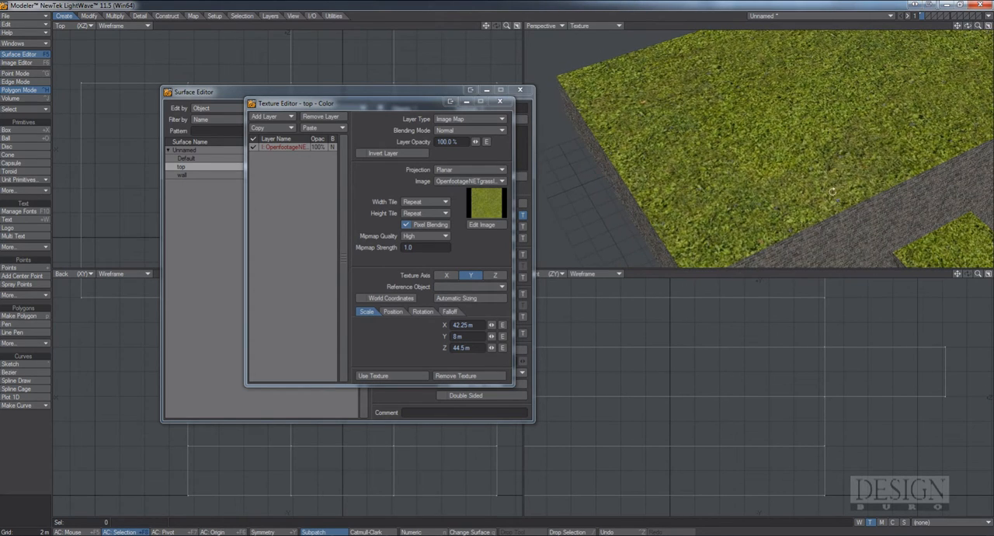
left_click_drag(750, 192, 784, 184, "ctrl+alt")
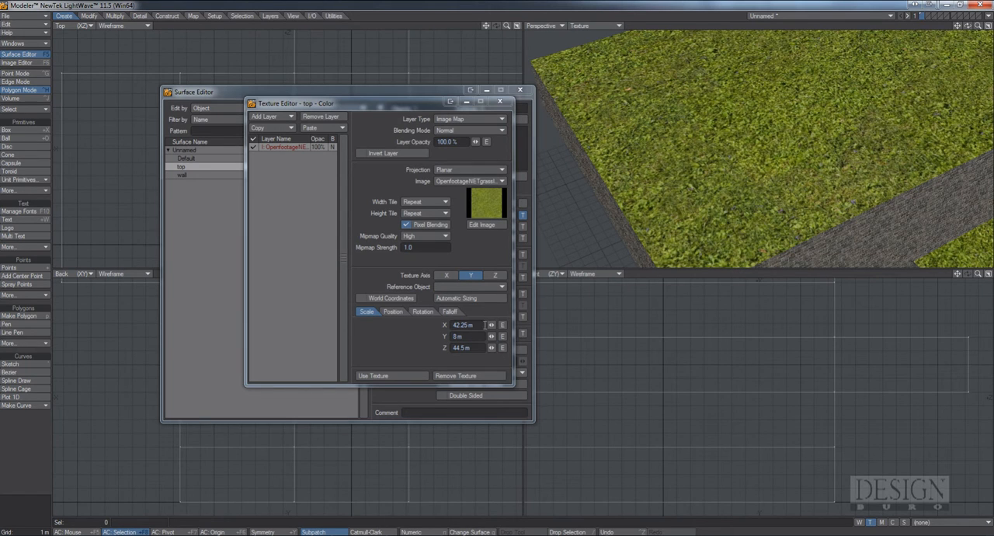
Set the grass texture's scale to 5 m on X, Y and Z and apply the texture
left_click(485, 325)
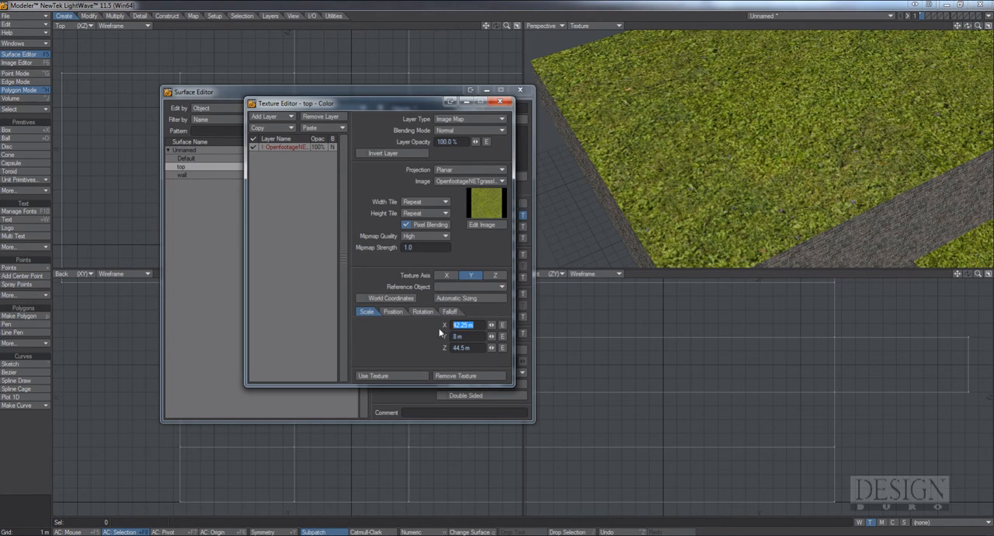
left_click_drag(738, 181, 711, 200, "ctrl+alt")
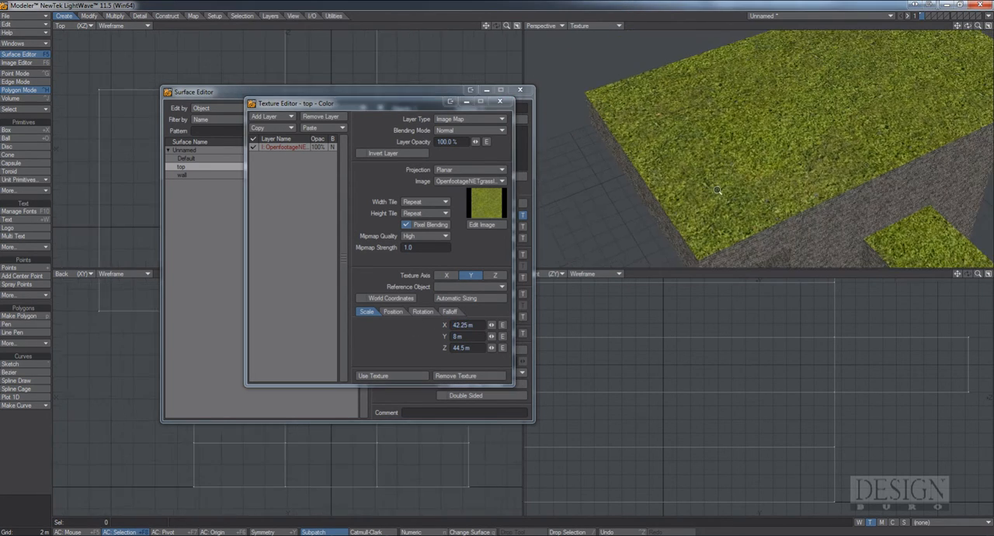
left_click(479, 325)
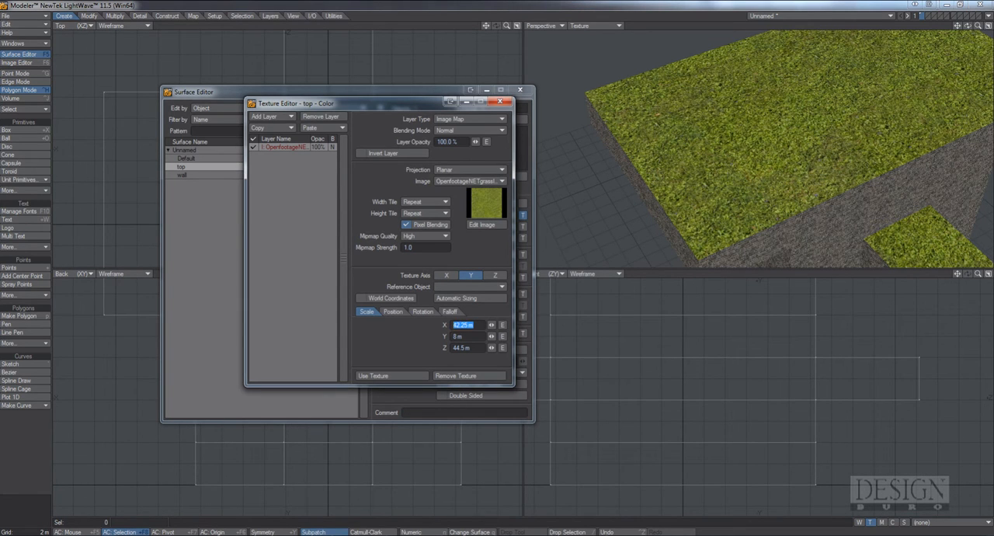
type("5")
key("Tab")
type("5")
key("Tab")
type("5")
key("Tab")
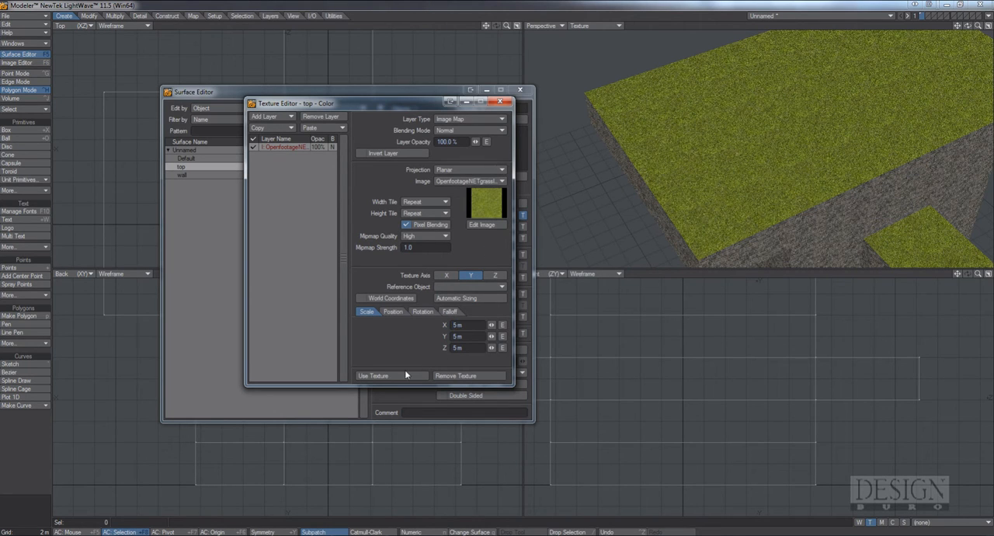
left_click(400, 375)
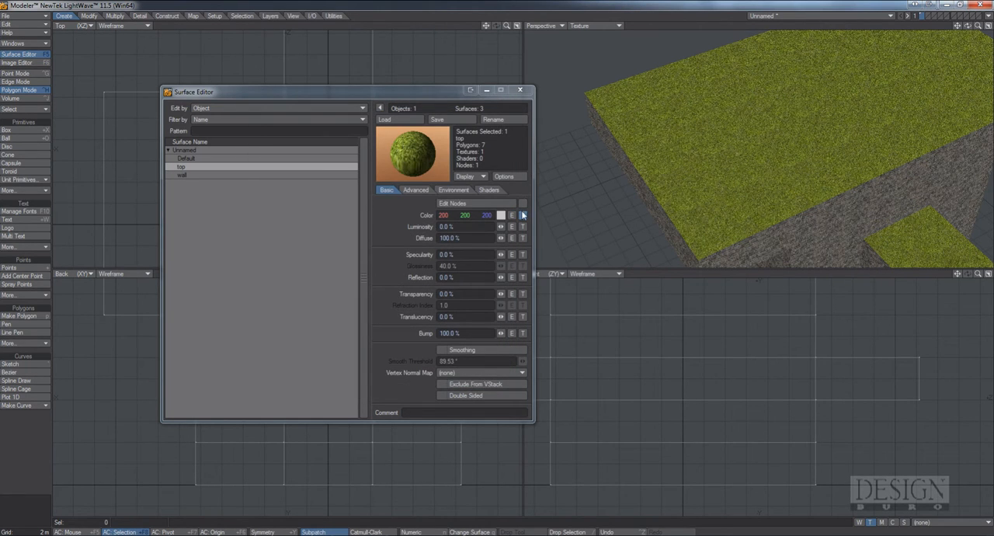
Clone the OpenfootageNET grass image as a reference in the Image Editor and widen the image list
left_click(19, 62)
left_click_drag(500, 107, 649, 122)
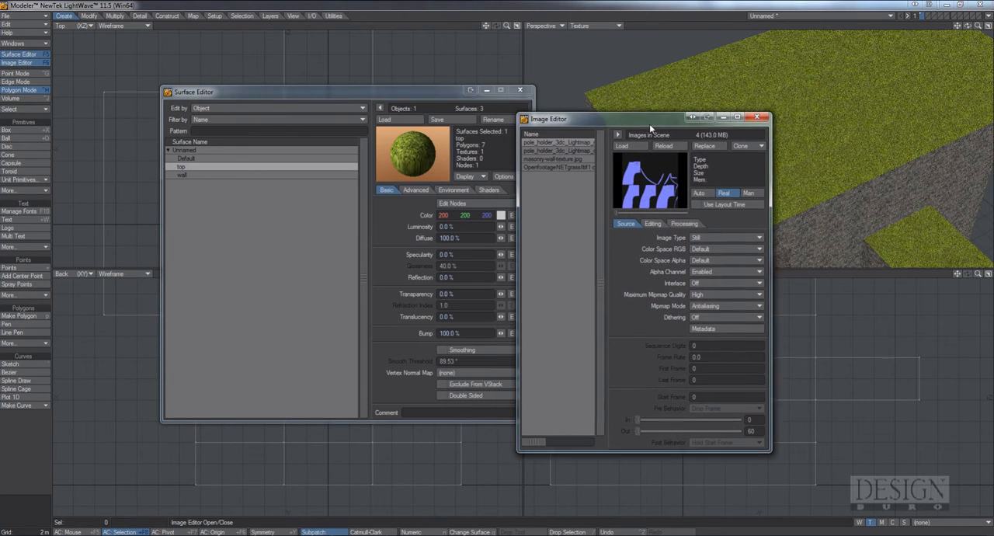
left_click(553, 169)
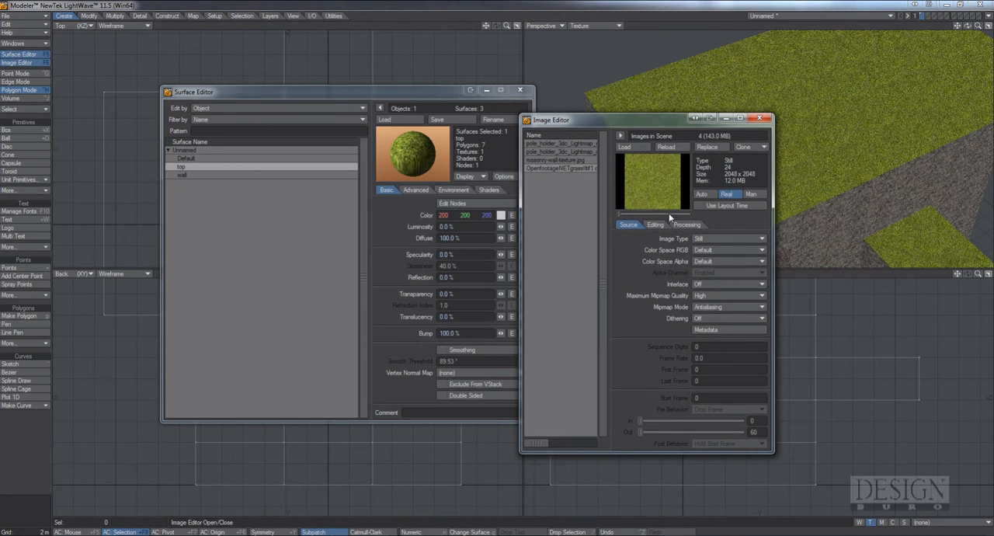
left_click(751, 146)
left_click_drag(519, 242, 396, 238)
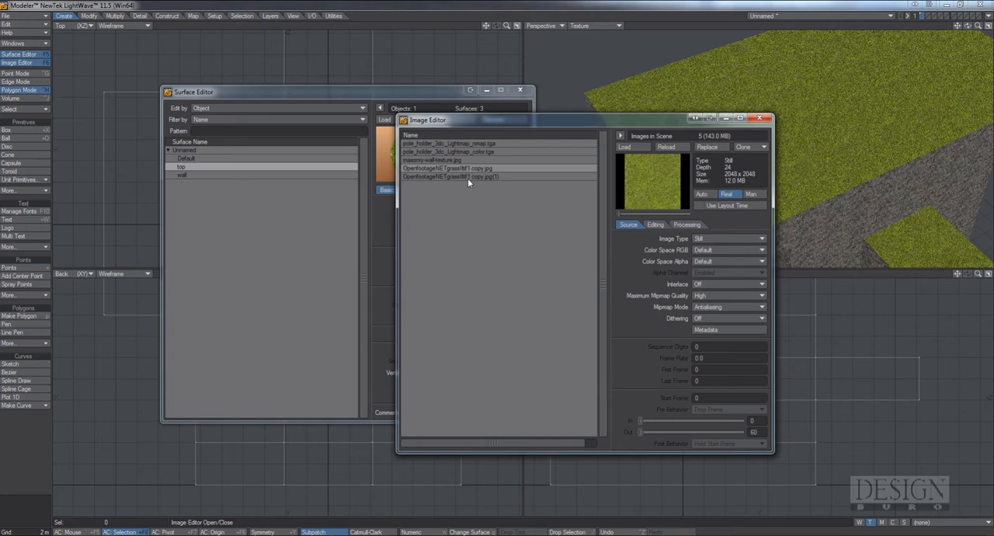
Set the cloned grass image's saturation to -1.0, contrast to 0.71 and brightness to -0.32, and close the Image Editor
left_click(488, 176)
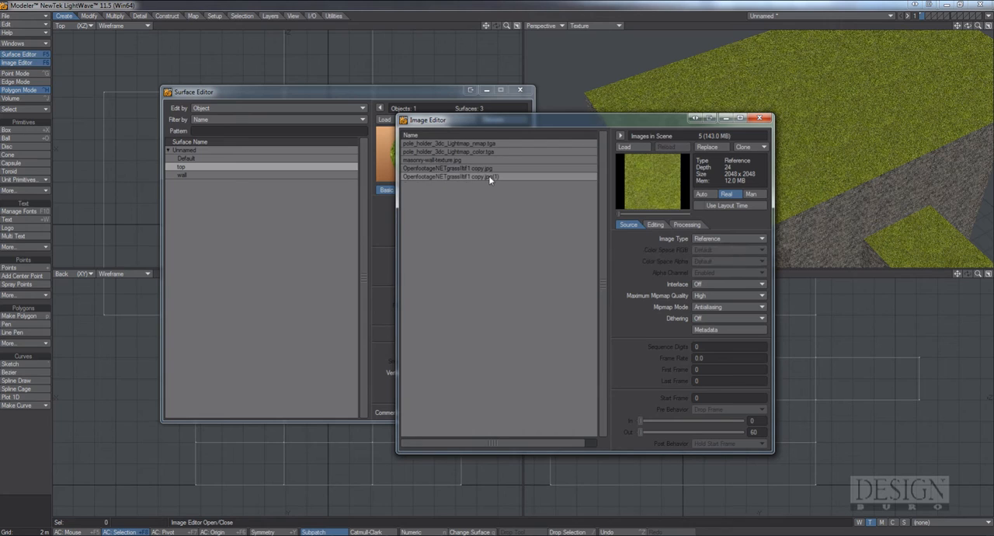
left_click(656, 226)
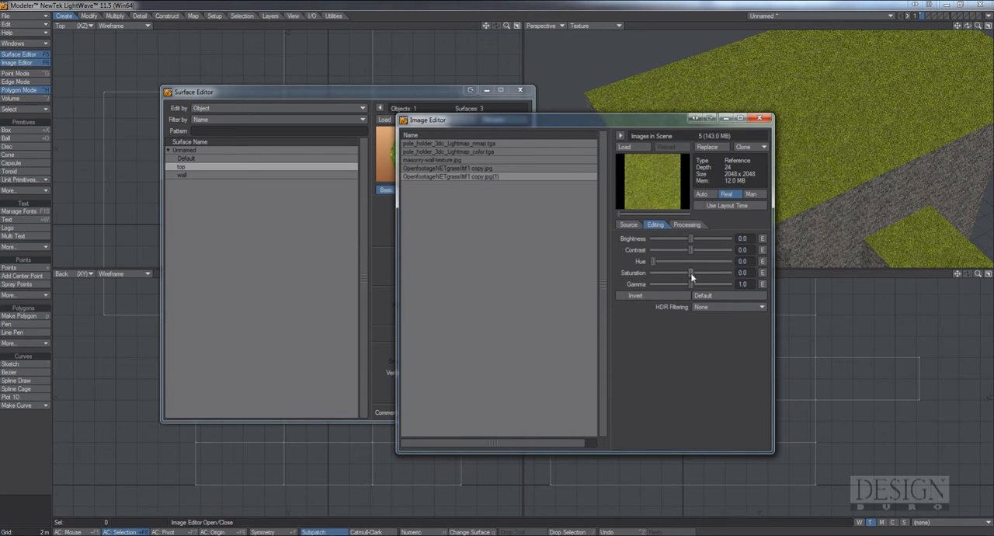
left_click_drag(691, 273, 626, 274)
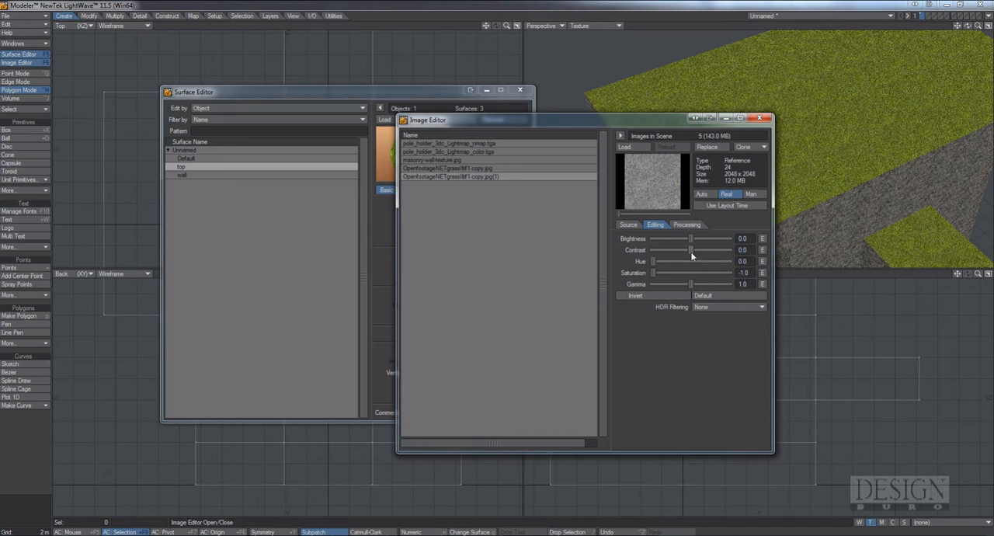
mouse_move(690, 251)
left_mouse_down()
mouse_move(708, 250)
mouse_move(680, 241)
left_mouse_up()
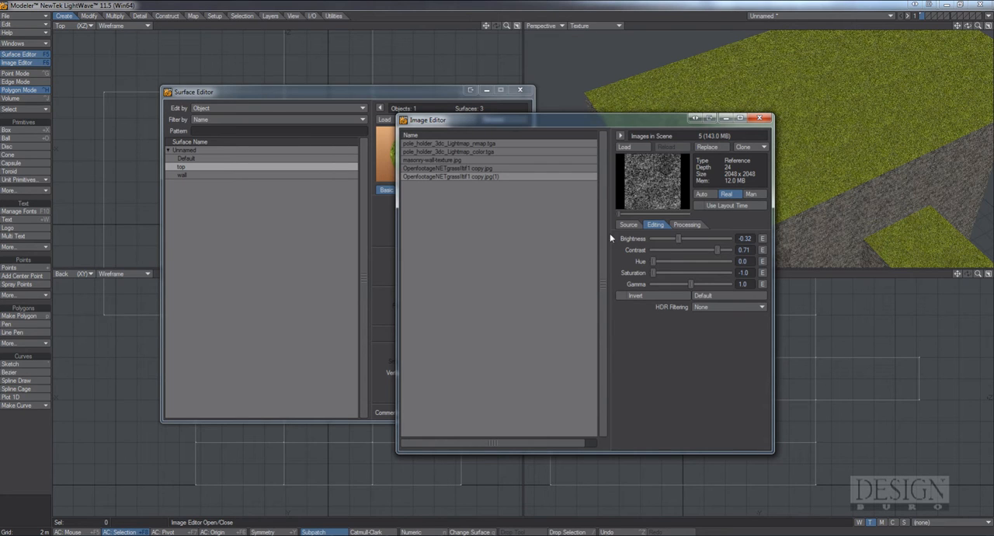
left_click_drag(634, 126, 469, 150)
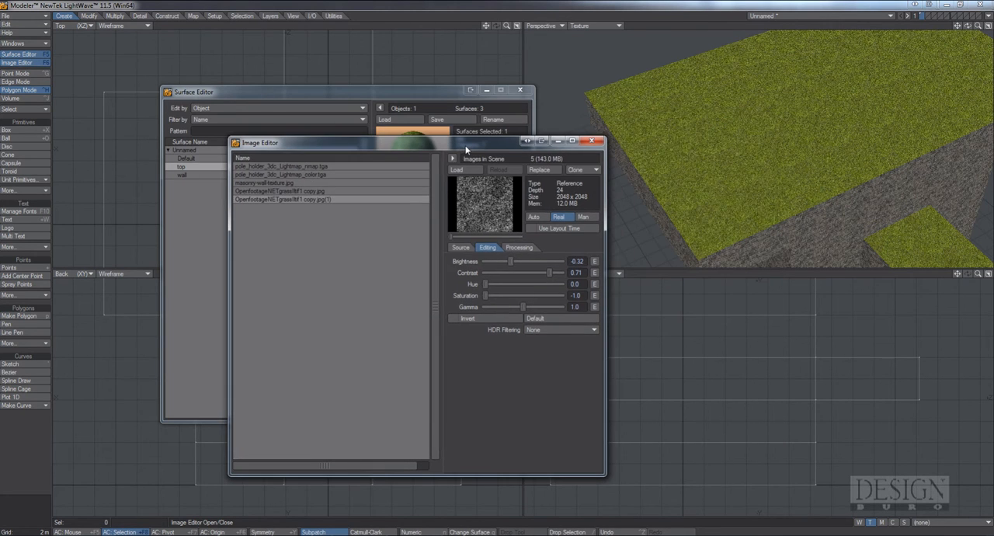
left_click(589, 142)
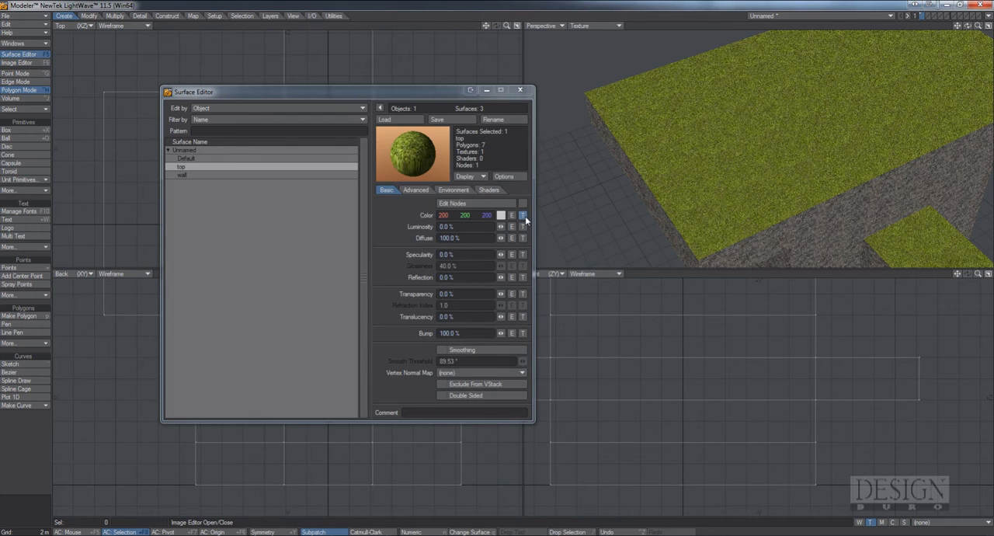
Copy the top surface's color texture layer, paste it into the bump texture in place of the empty layer and apply it
left_click(524, 215)
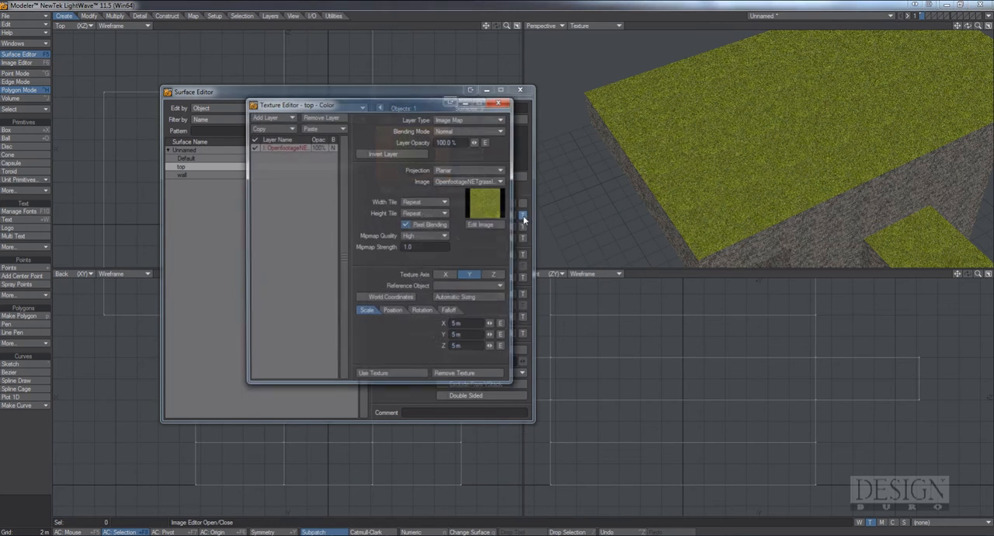
left_click(278, 129)
left_click(280, 130)
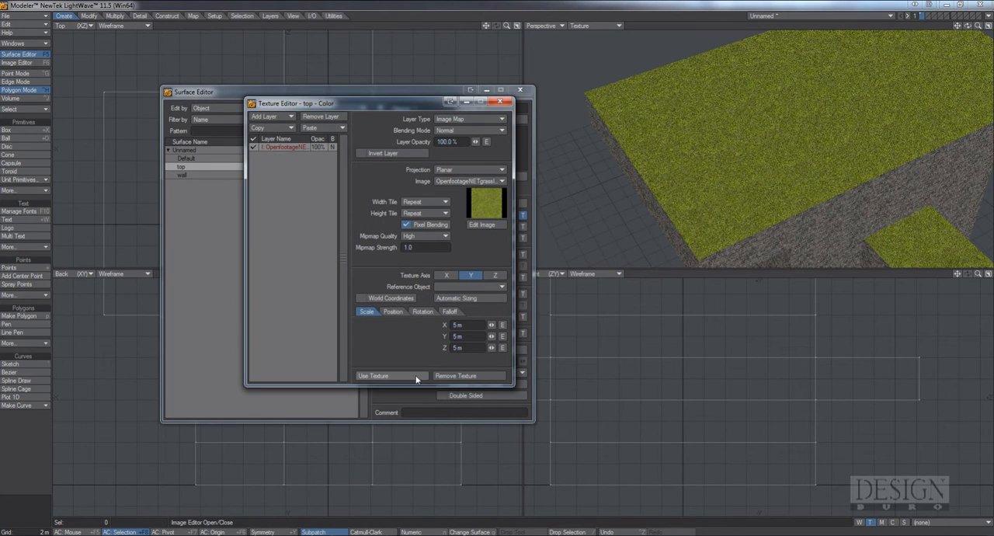
left_click(417, 379)
left_click(523, 333)
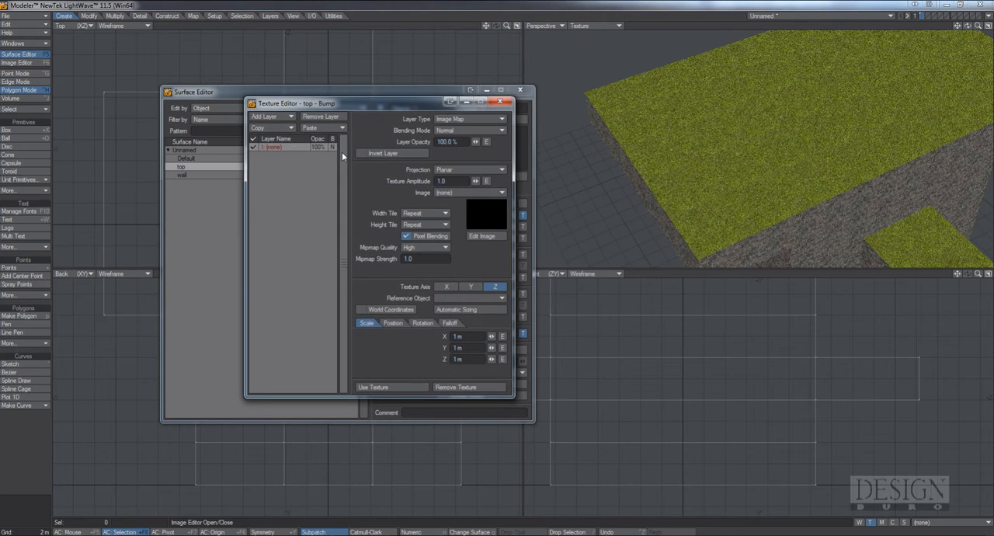
left_click(322, 127)
left_click(321, 138)
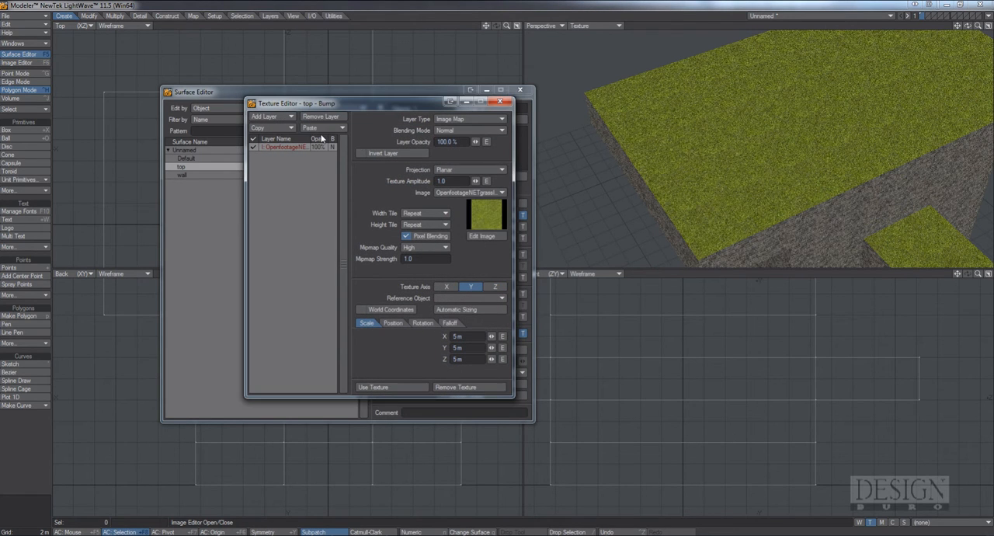
left_click(415, 387)
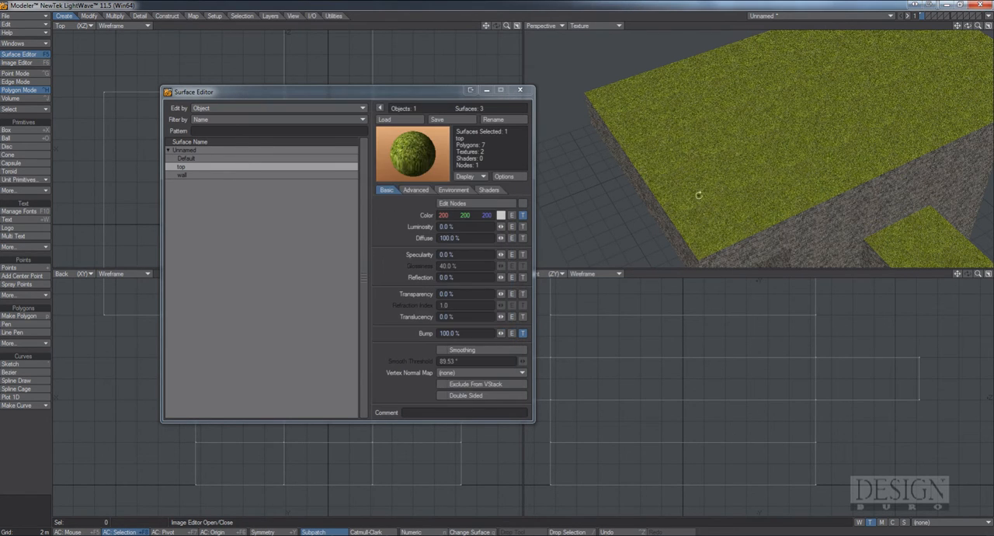
Examine the brick wall up close, compare the wall and top surface settings, and close the Surface Editor
left_click_drag(699, 195, 716, 154, "alt")
left_click_drag(795, 180, 797, 104, "alt")
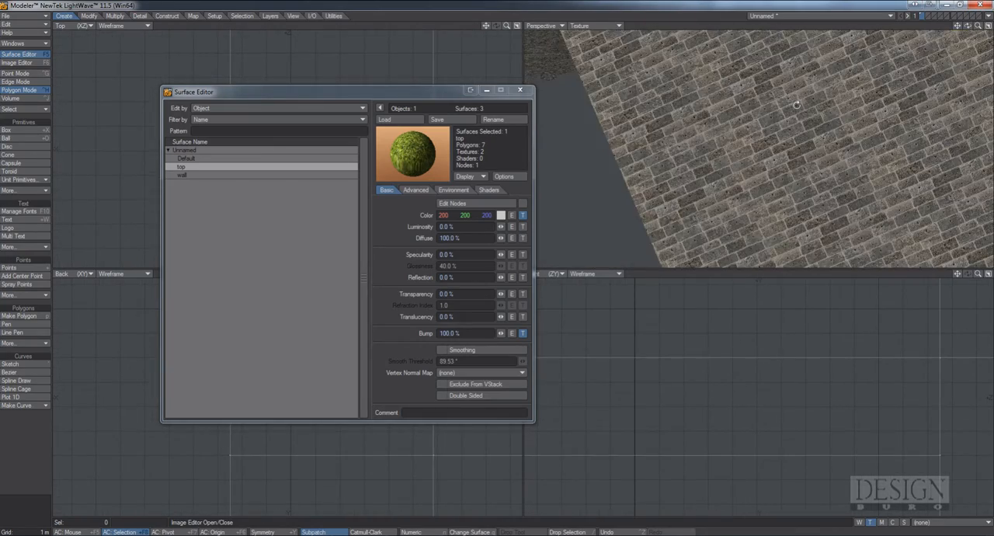
left_click(228, 174)
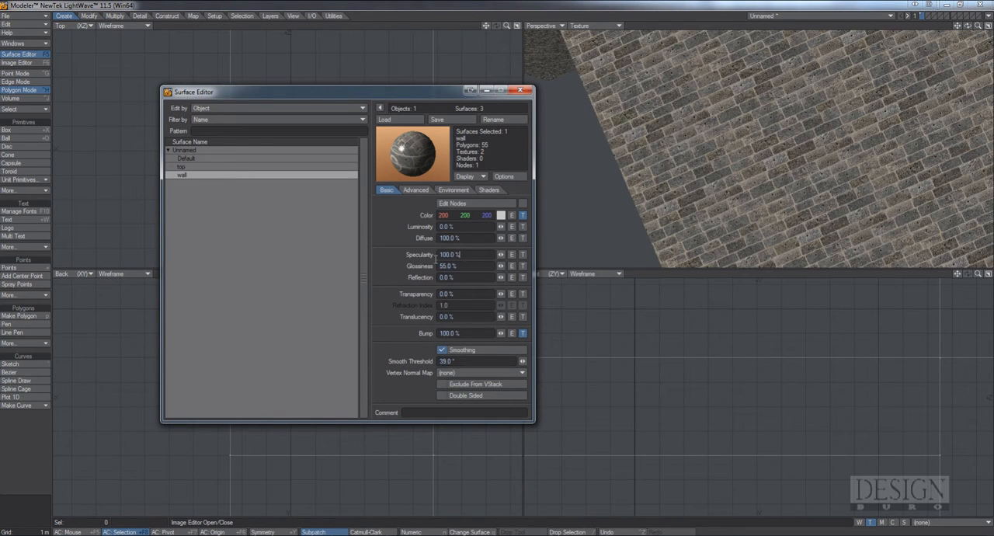
left_click_drag(672, 174, 719, 180, "alt")
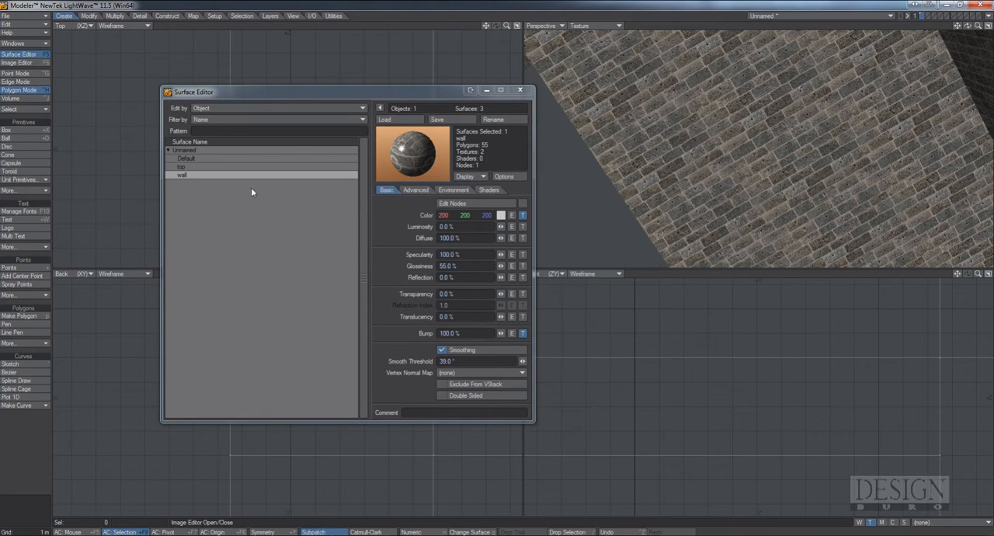
left_click(205, 167)
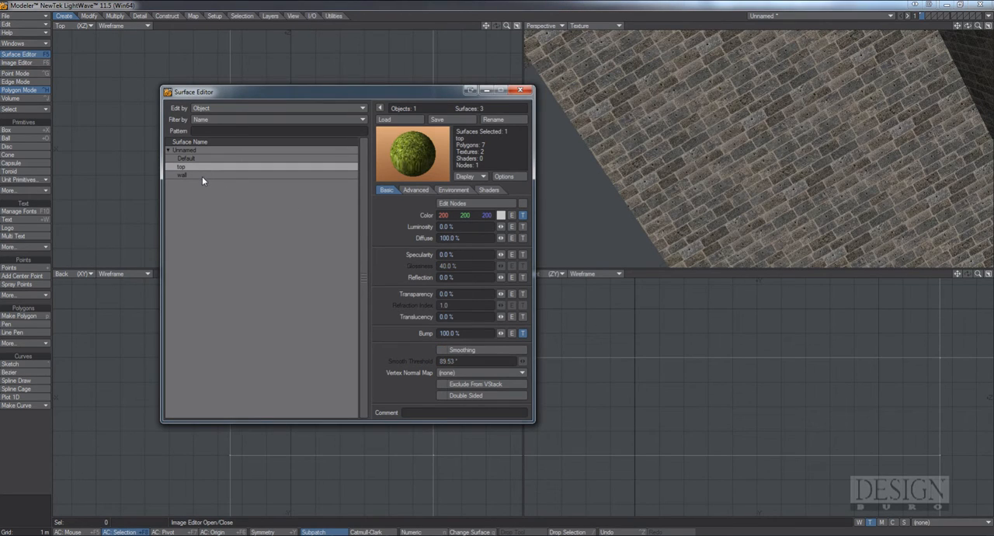
left_click(203, 175)
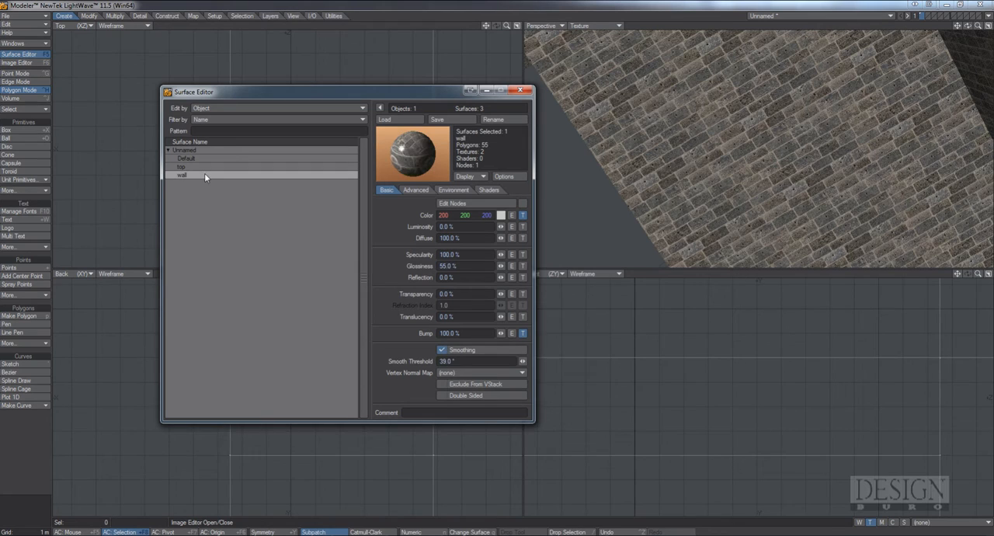
left_click(202, 166)
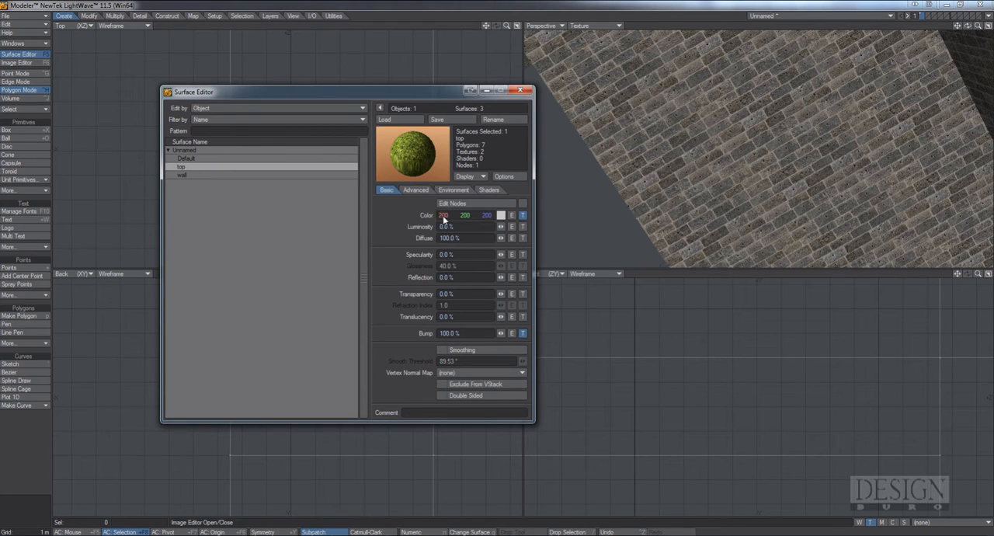
left_click(238, 176)
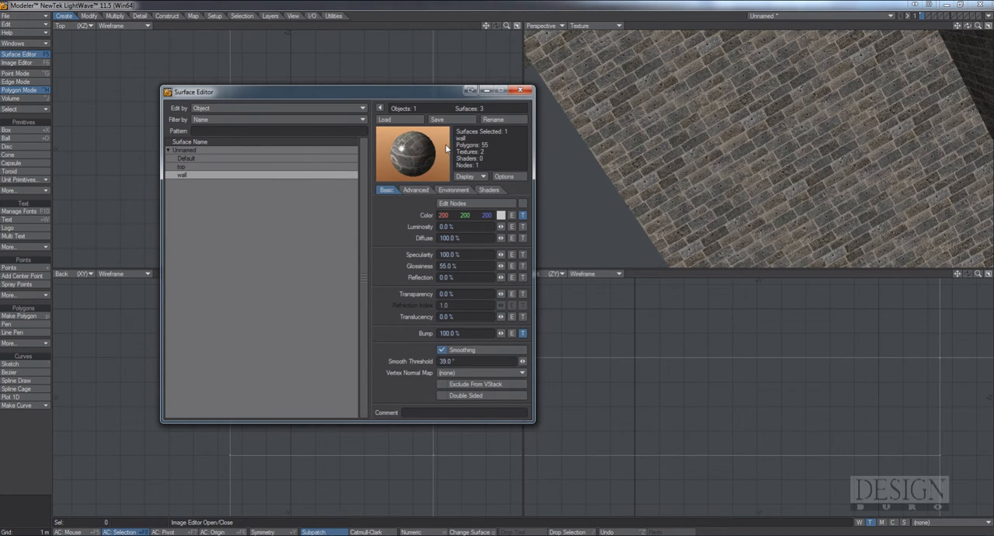
left_click(521, 91)
Save the object as tutorial in the Objects/sm folder
key("shift+s")
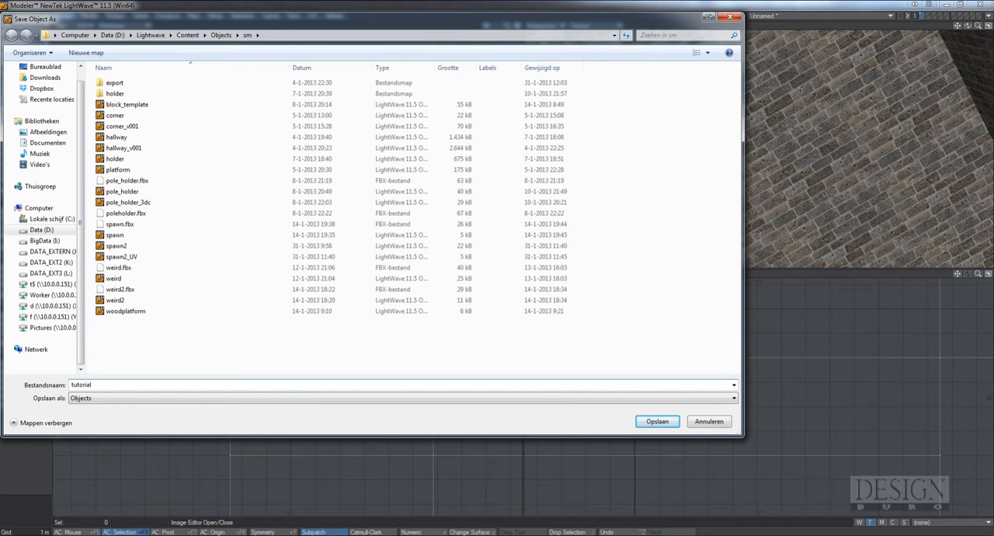
type("tutorial")
key("Return")
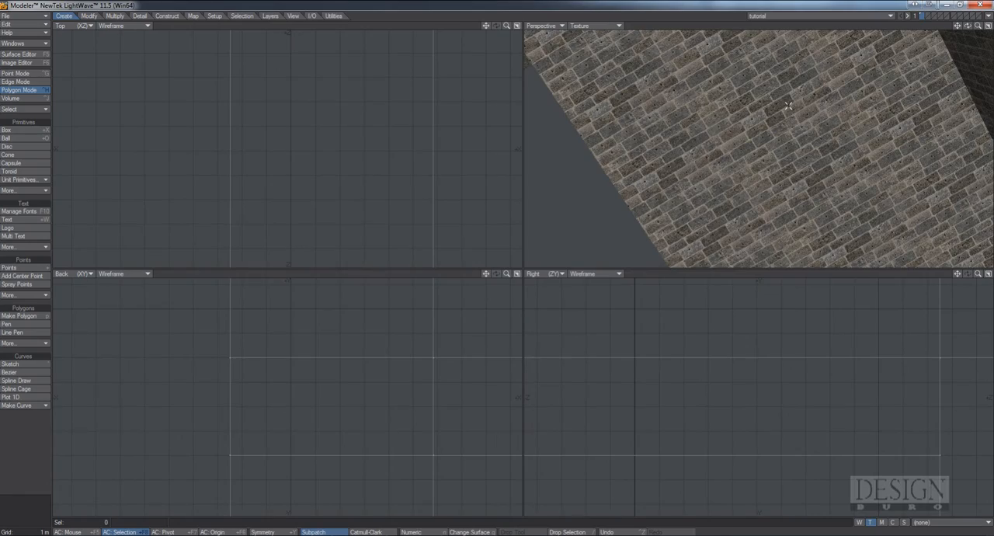
Create a UV texture map named Material with the Atlas map type, segmented by surface
scroll(789, 106, "down", 4)
left_click_drag(788, 107, 761, 152, "alt")
scroll(754, 162, "down", 2)
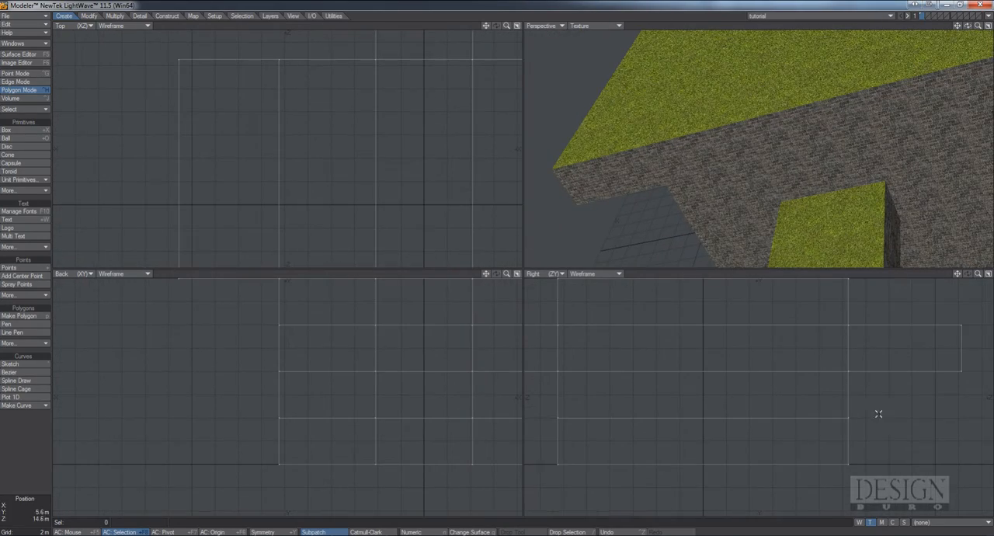
left_click(942, 523)
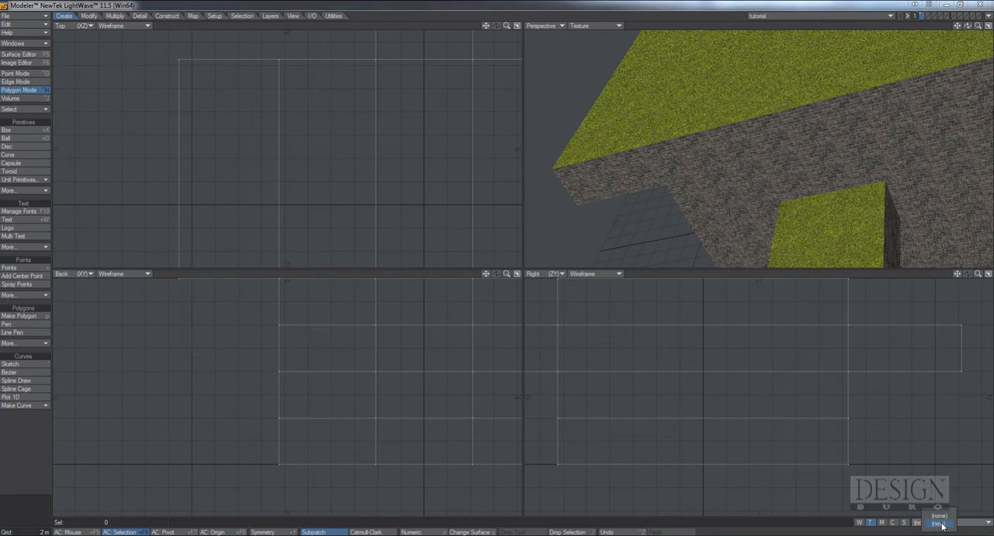
left_click(940, 524)
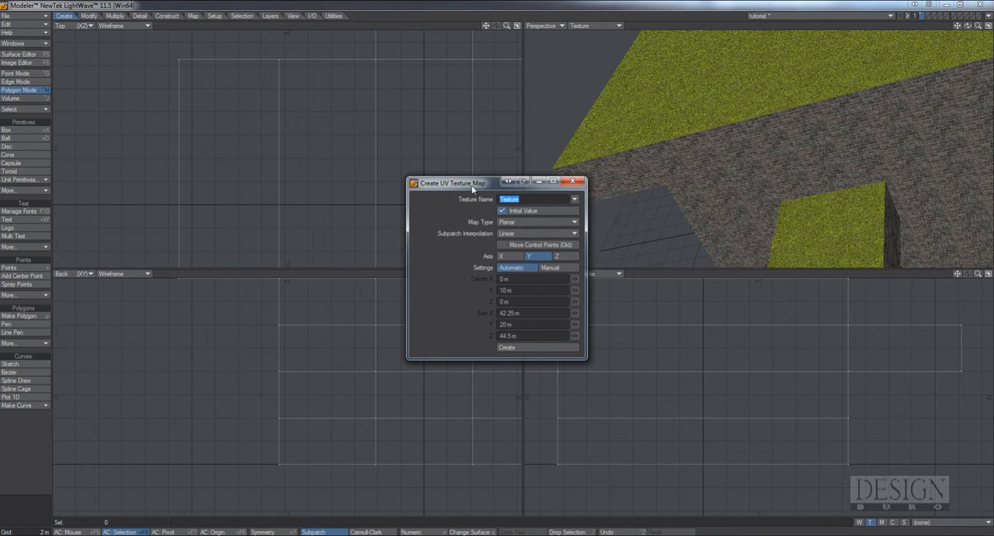
left_click_drag(472, 189, 429, 166)
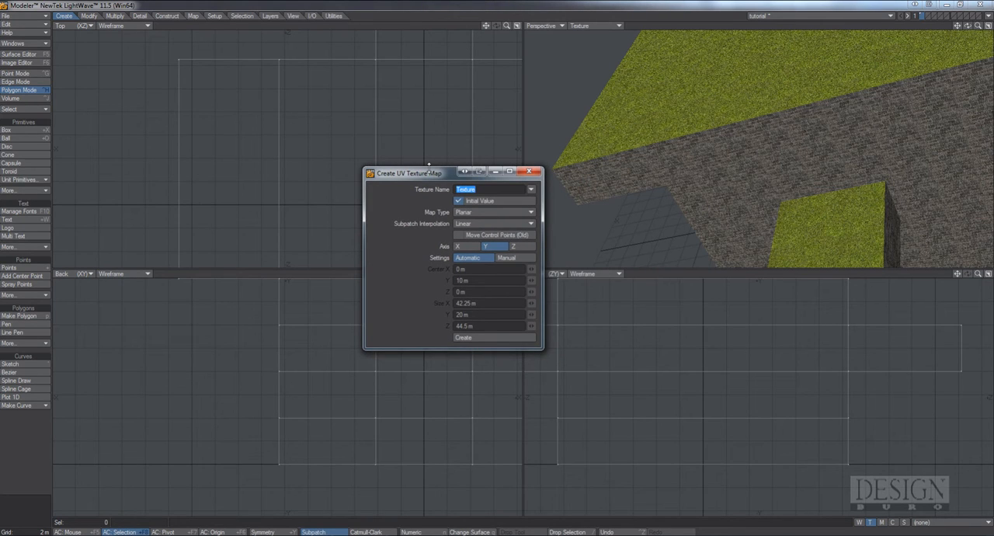
type("Material")
left_click(497, 212)
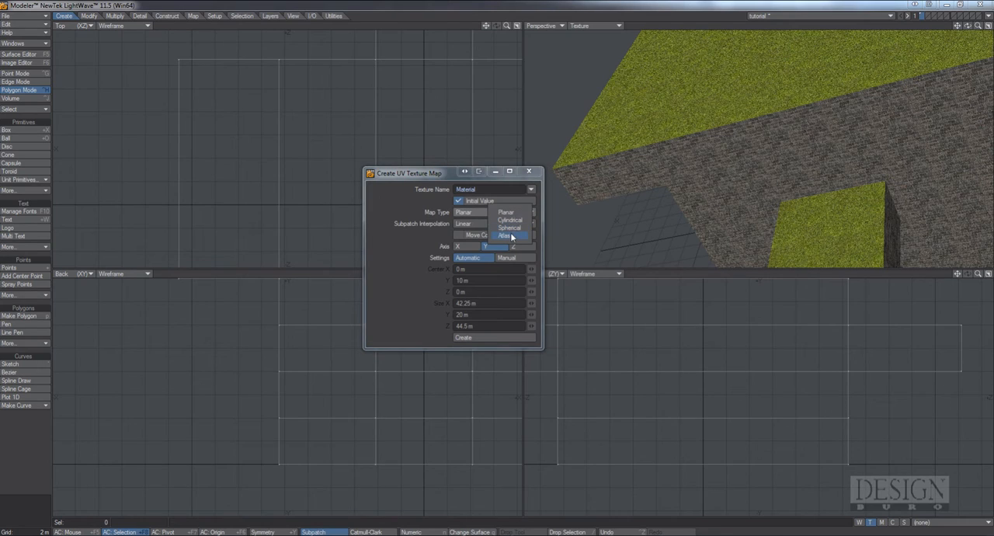
left_click(512, 237)
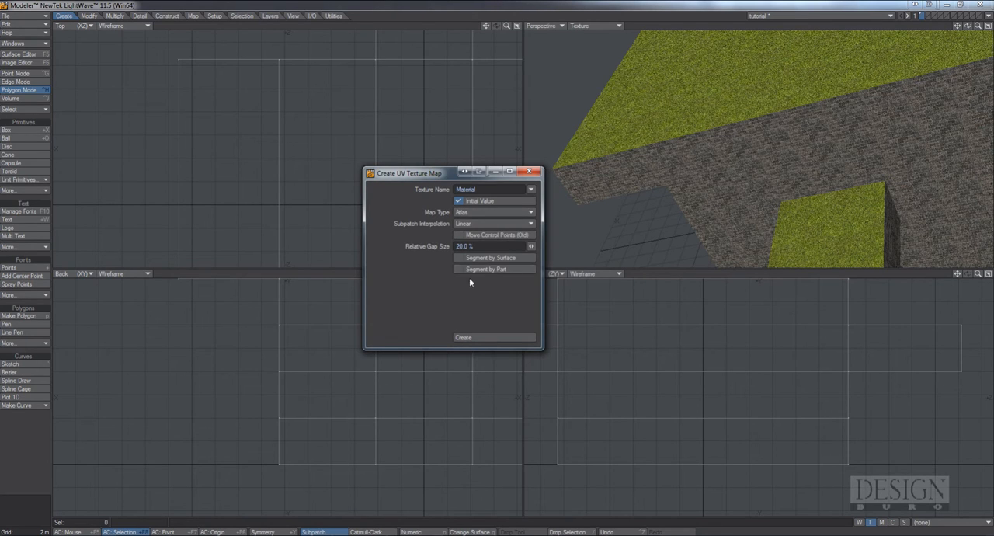
left_click(461, 259)
left_click(490, 339)
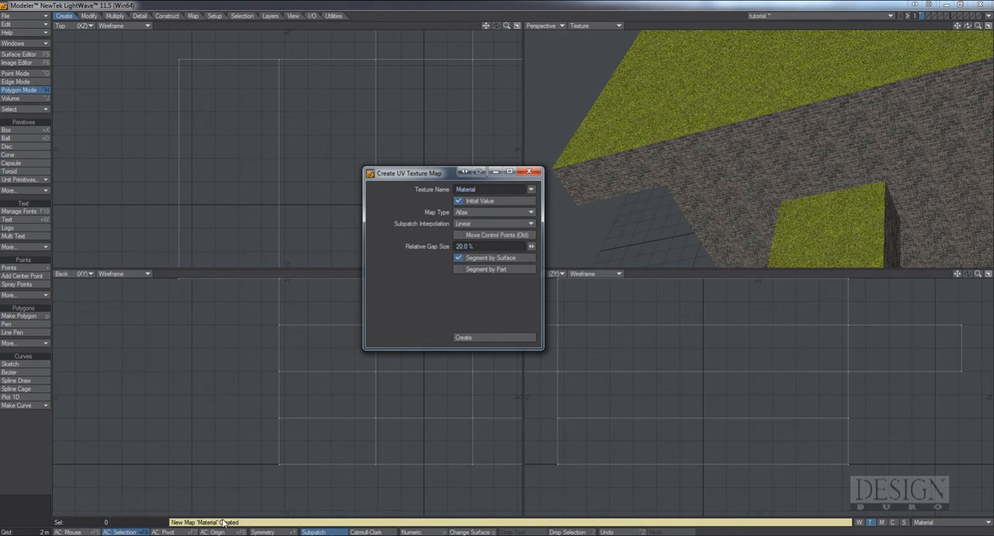
left_click(530, 171)
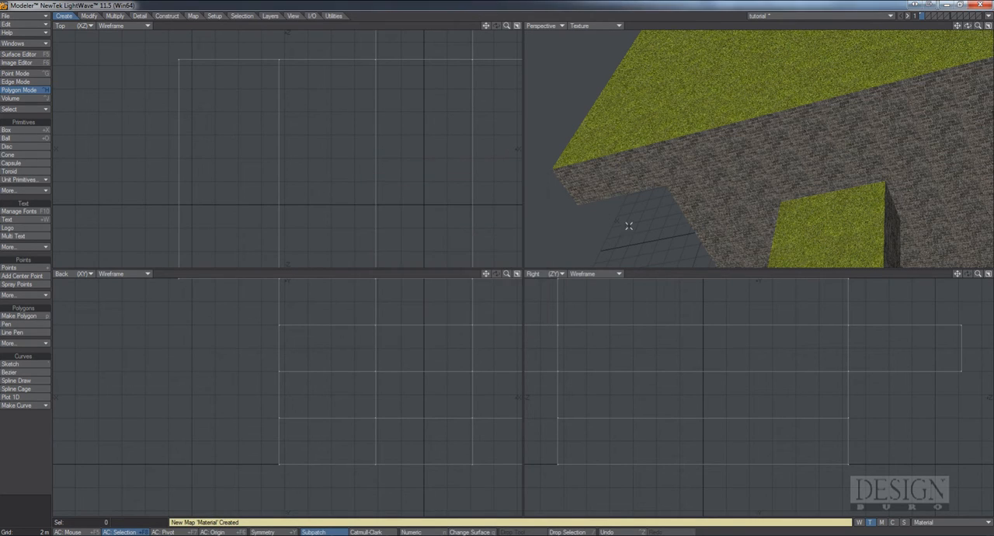
Change the Back view to a UV Texture view and frame the whole UV layout in it
left_click(78, 274)
left_click(76, 311)
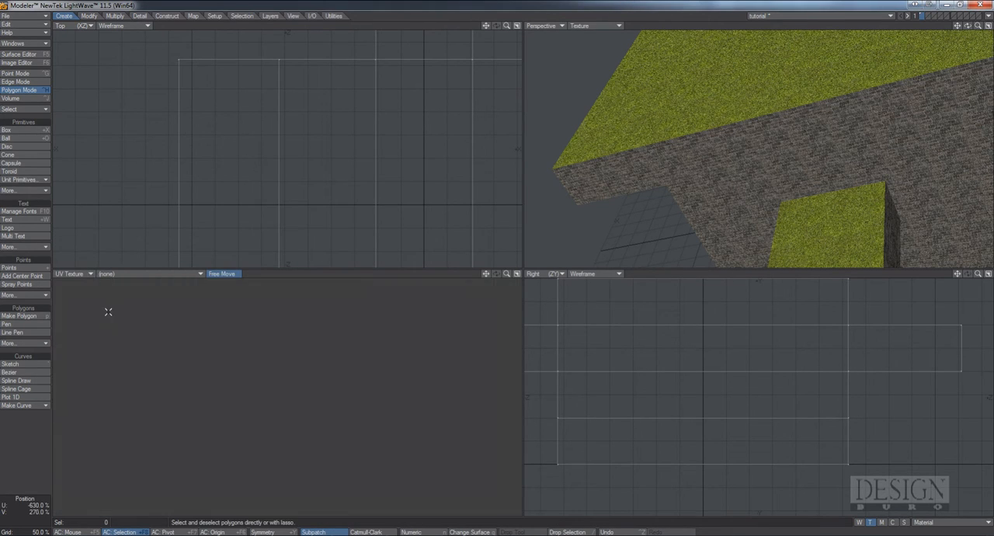
left_click_drag(507, 274, 390, 369)
left_click_drag(508, 275, 485, 272)
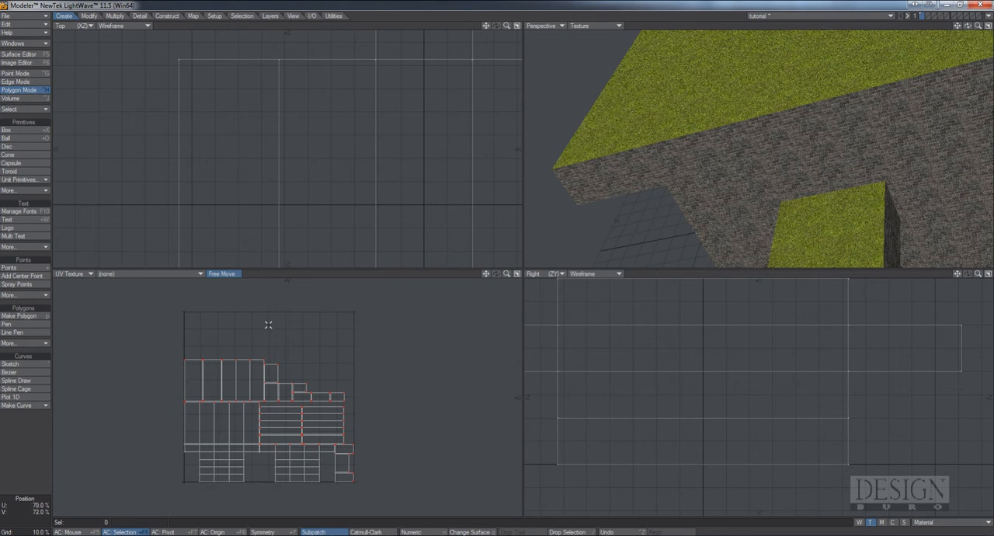
Copy the Material vertex map to a new map named Lightmap
left_click(191, 16)
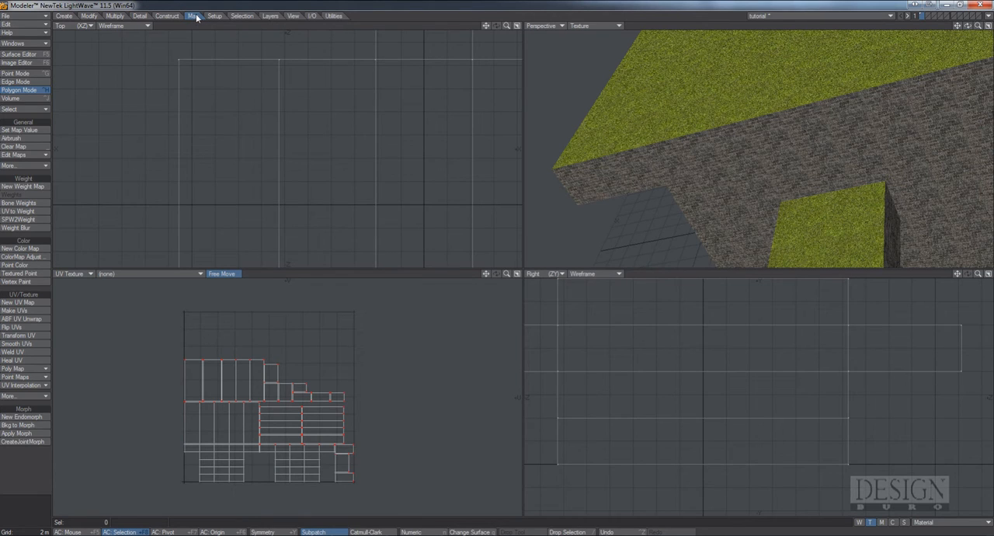
left_click(29, 156)
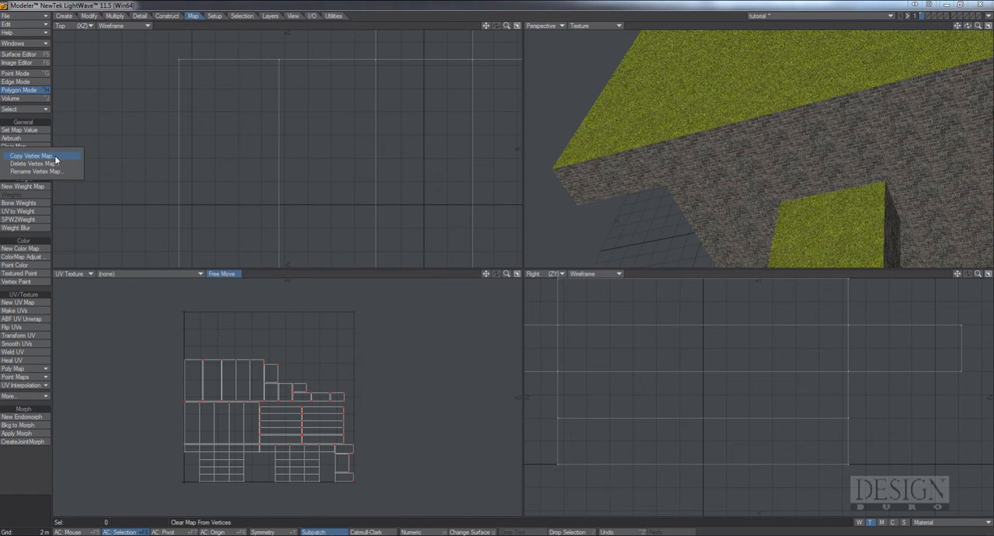
left_click(54, 158)
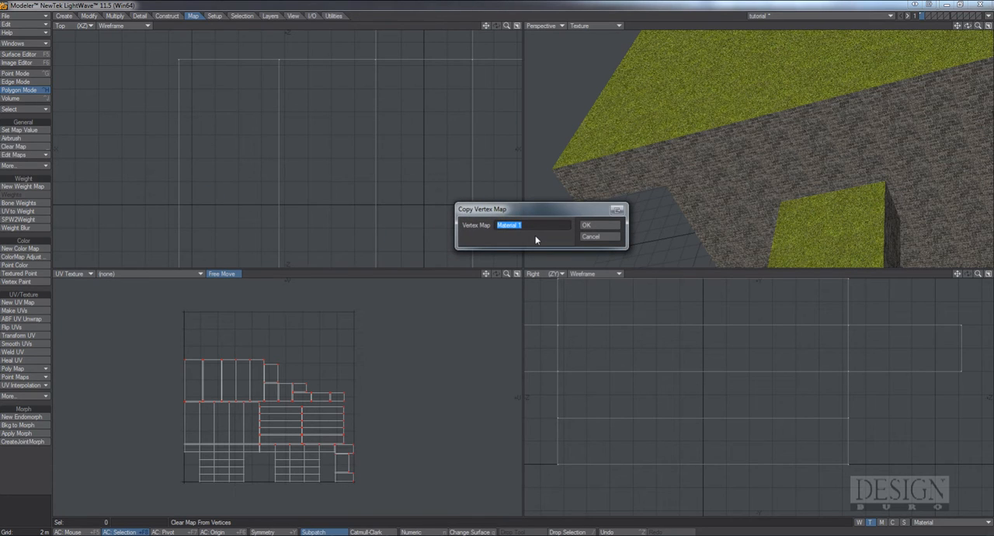
type("Lightmap")
key("Return")
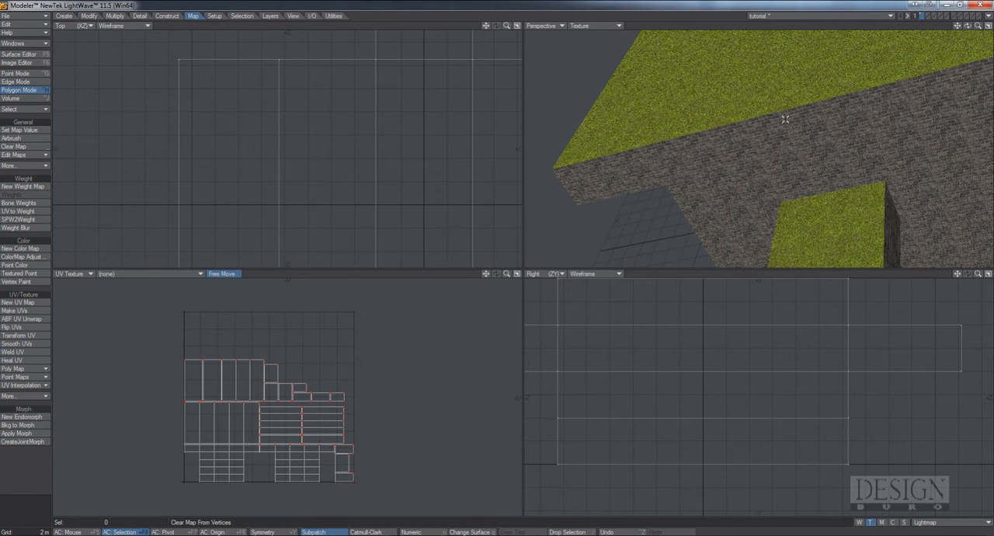
Name the block's layer tutorial in the layer settings and check the entered name
left_click_drag(767, 142, 774, 122, "alt")
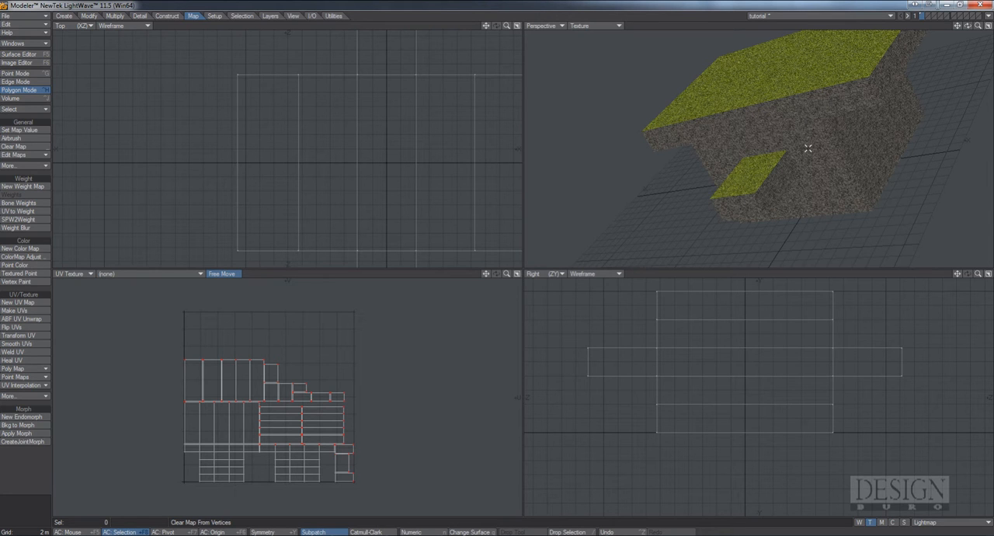
left_click_drag(775, 157, 713, 166, "alt")
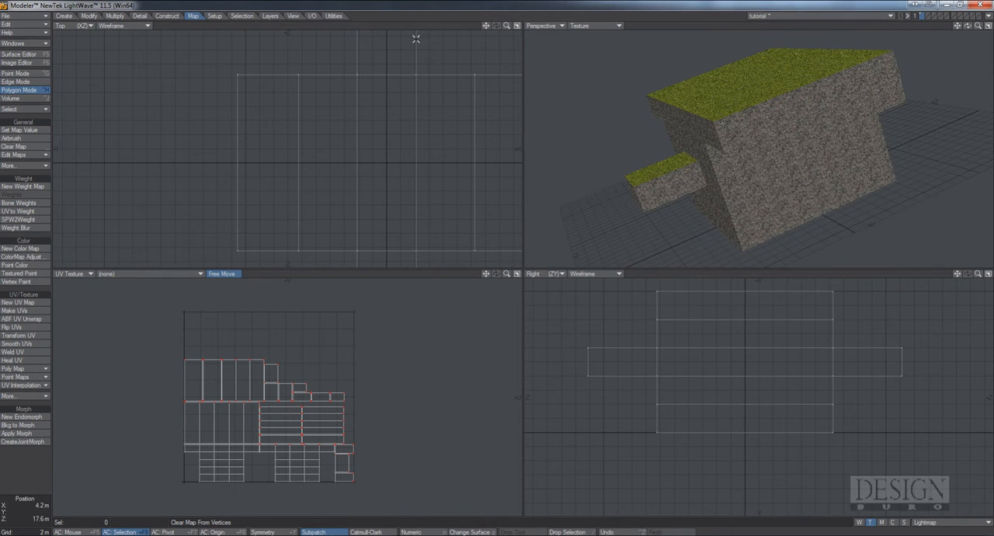
left_click(270, 16)
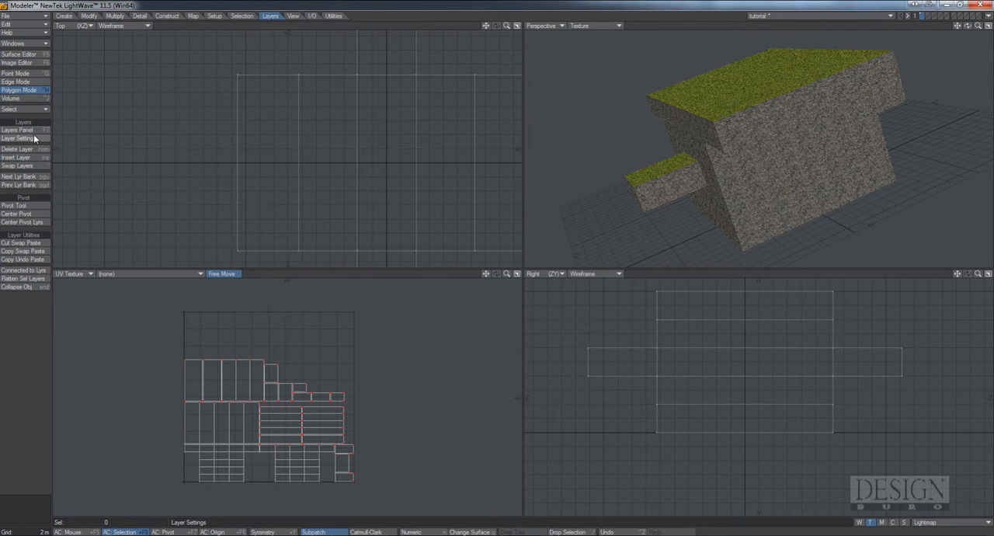
left_click(35, 138)
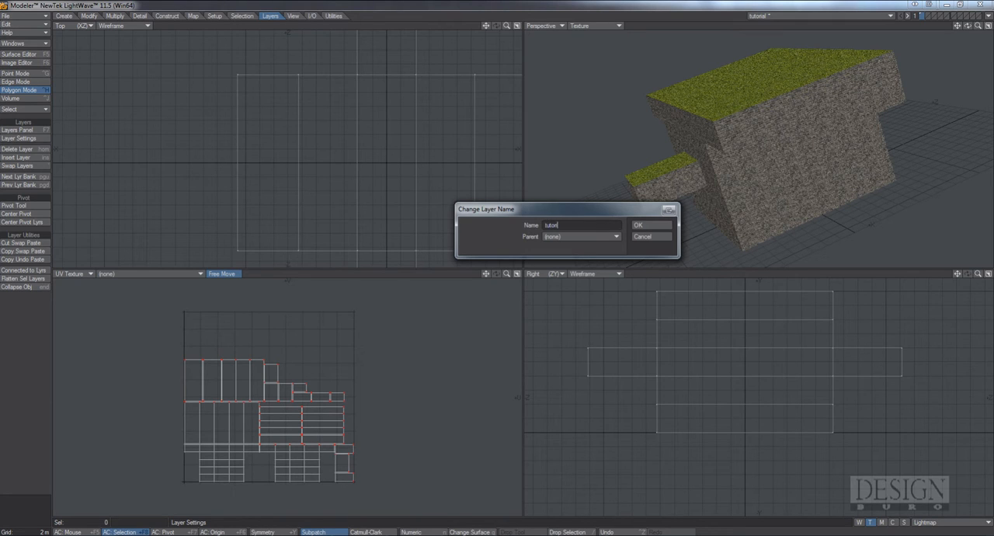
key("Return")
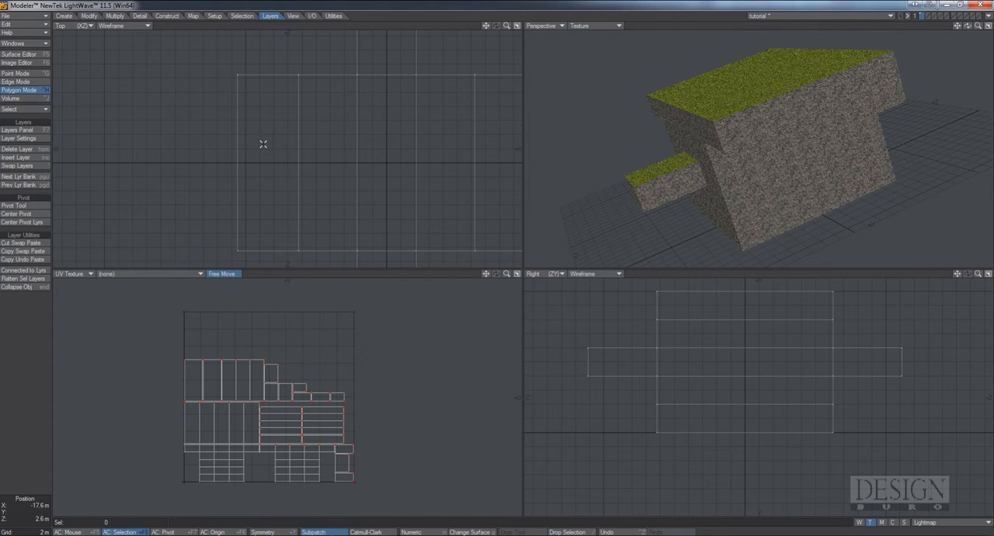
left_click(19, 139)
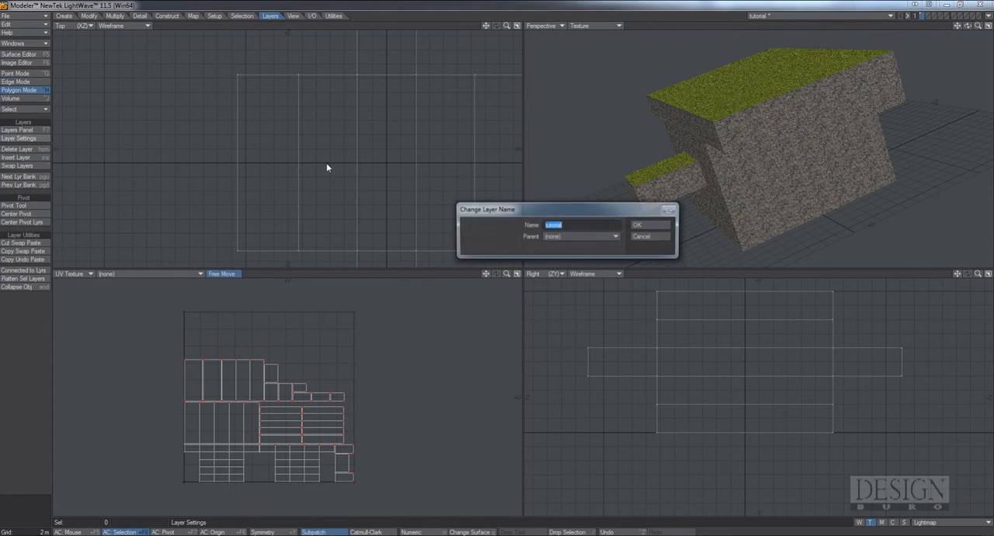
left_click(573, 224)
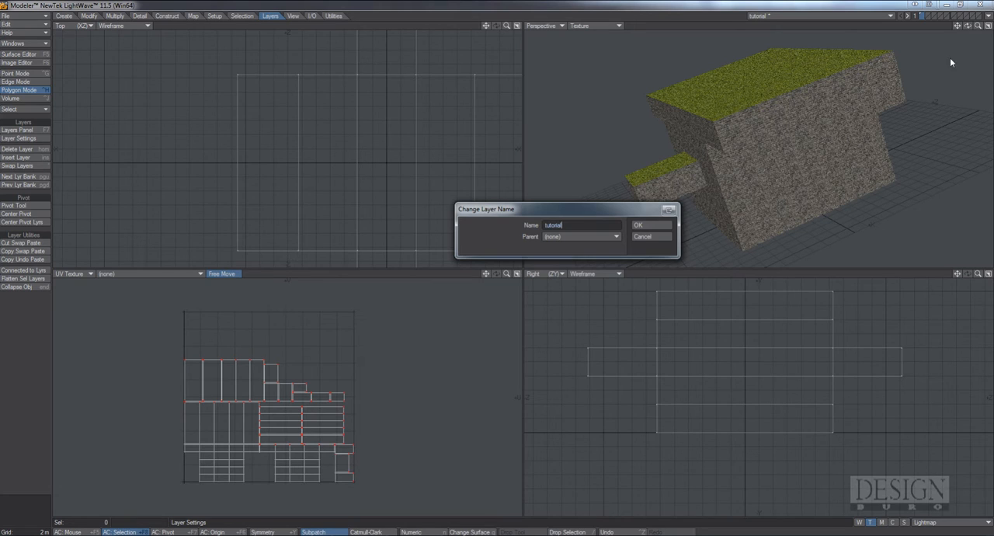
left_click(653, 236)
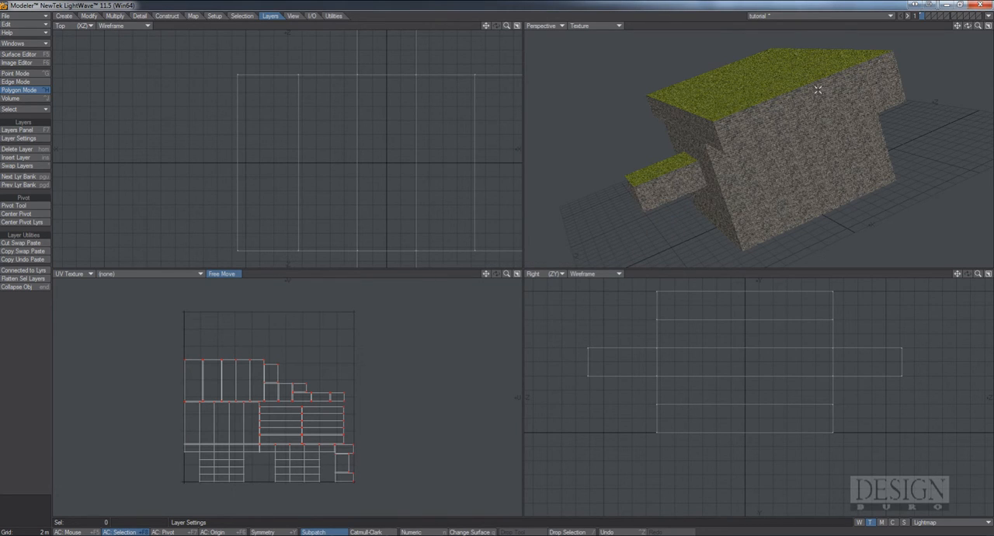
Save the tutorial object and send it to LightWave Layout
left_click_drag(817, 95, 780, 100, "alt")
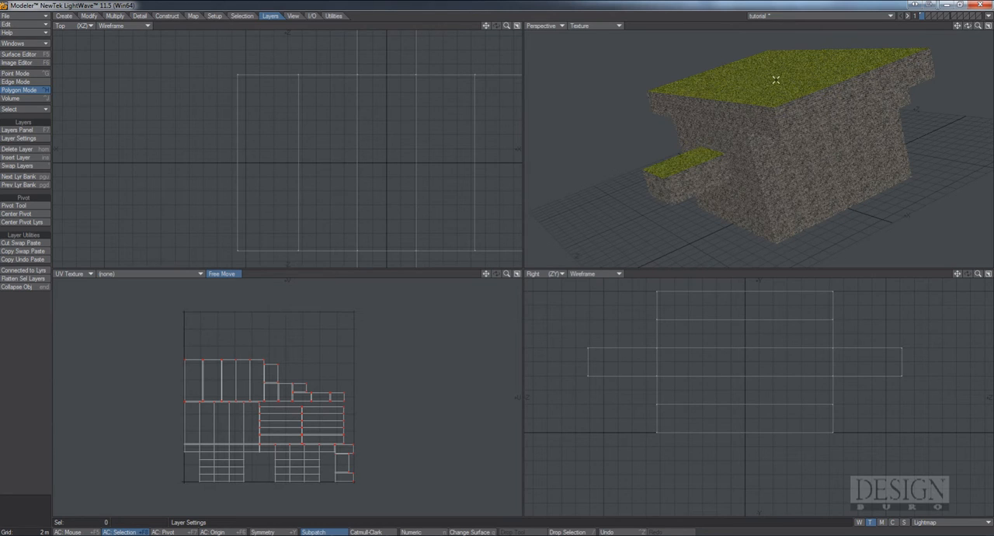
left_click_drag(775, 113, 741, 135, "alt")
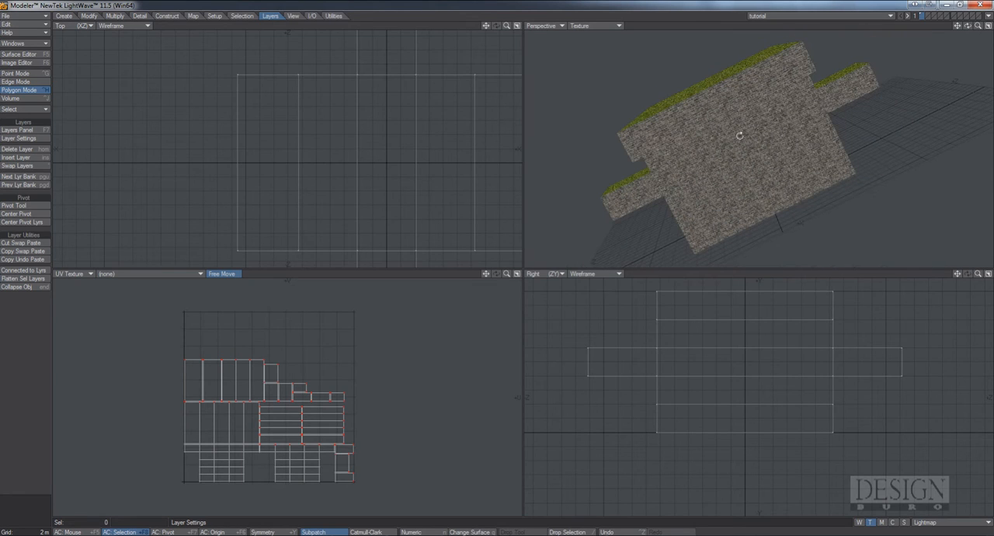
left_click_drag(750, 102, 751, 116, "alt")
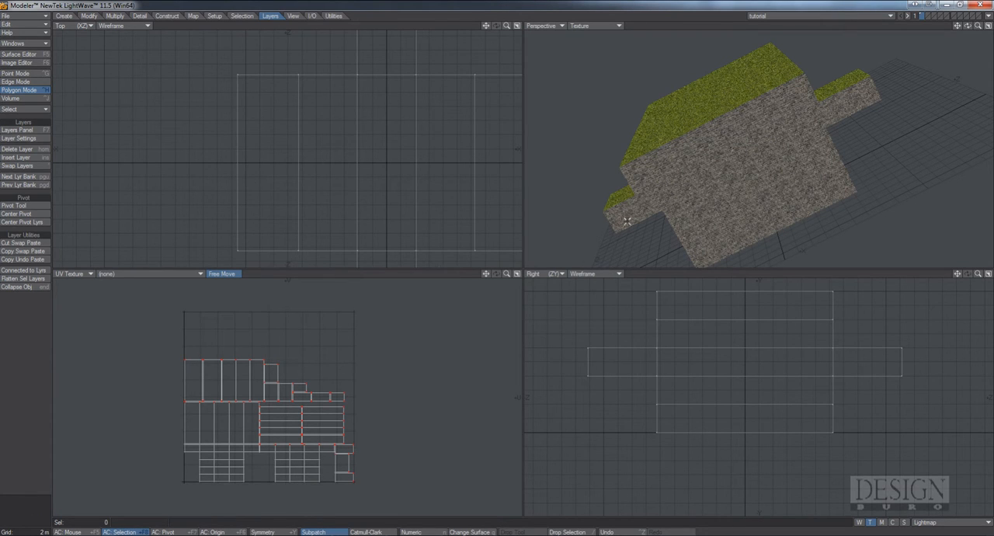
left_click(990, 17)
left_click(962, 29)
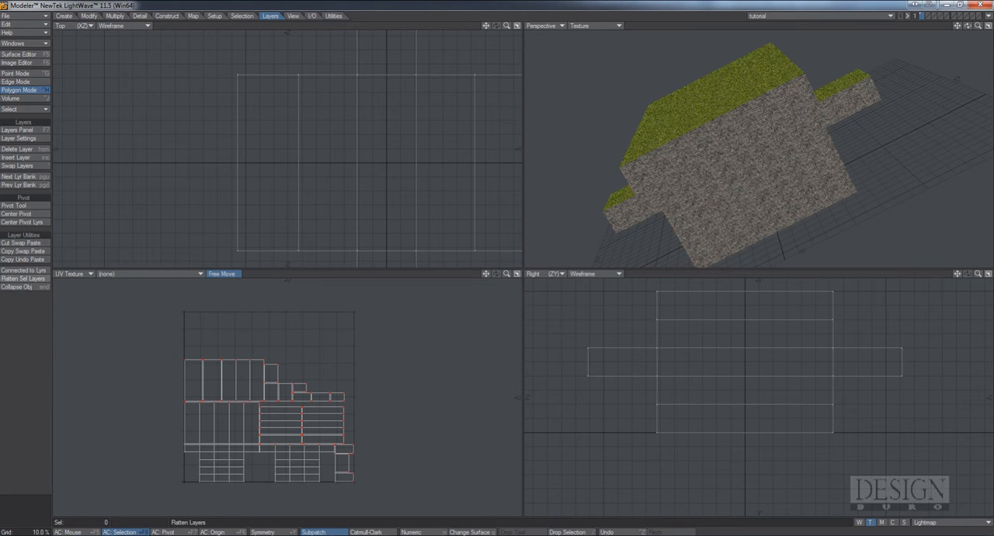
left_click(989, 16)
left_click(973, 32)
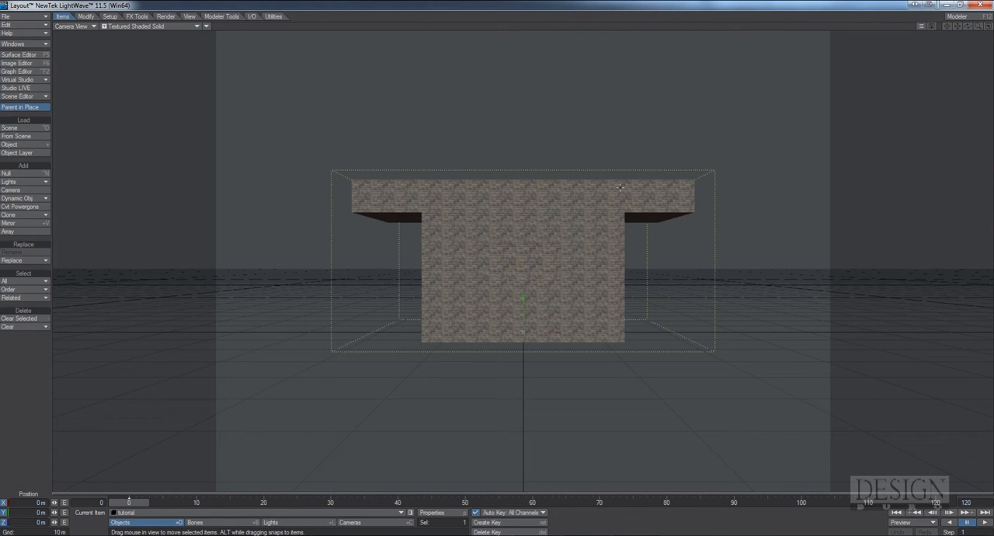
Change Layout's viewport arrangement from a single view to four equal views in the display preferences
key("o")
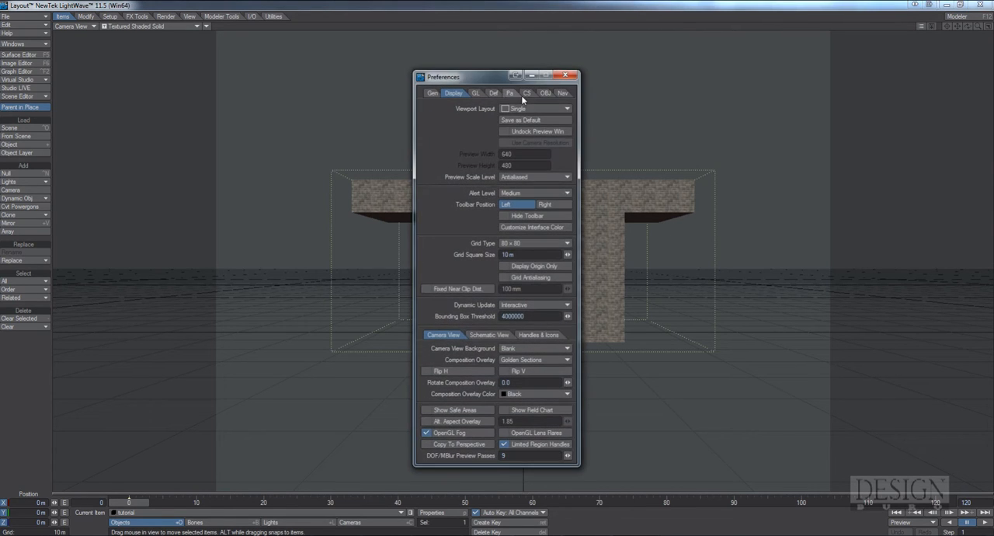
left_click(531, 109)
left_click(533, 192)
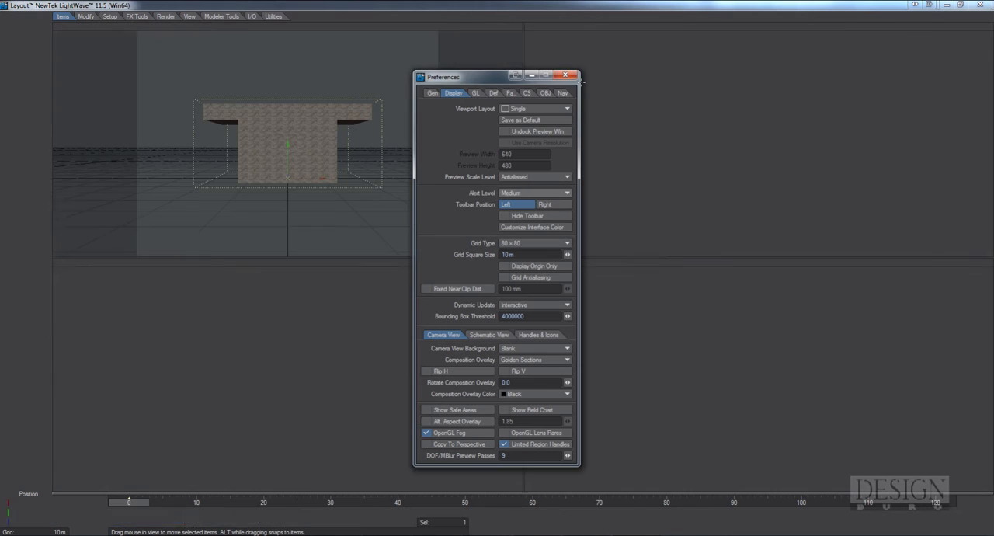
left_click(565, 74)
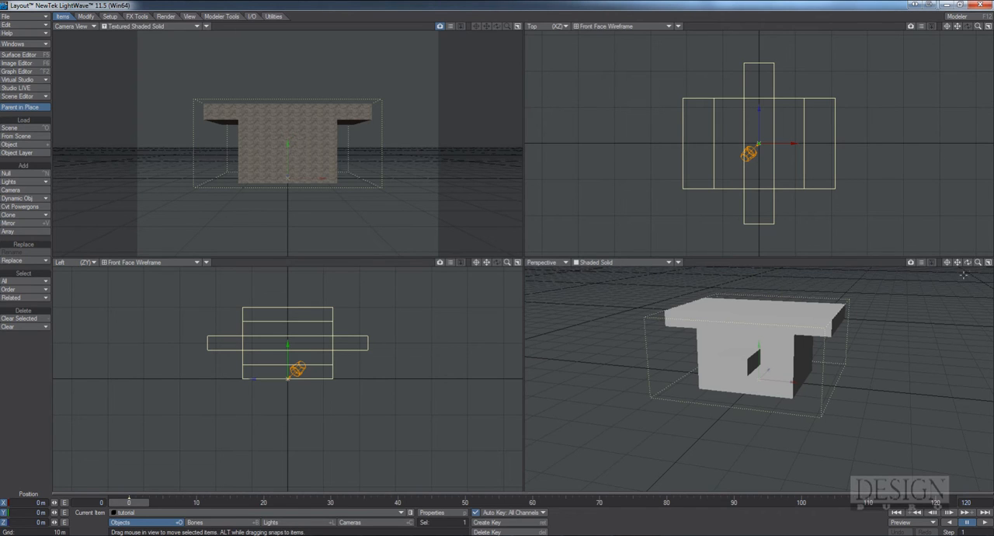
Set the Perspective view's shading to Textured Shaded Solid Wireframe
left_click_drag(967, 262, 940, 272)
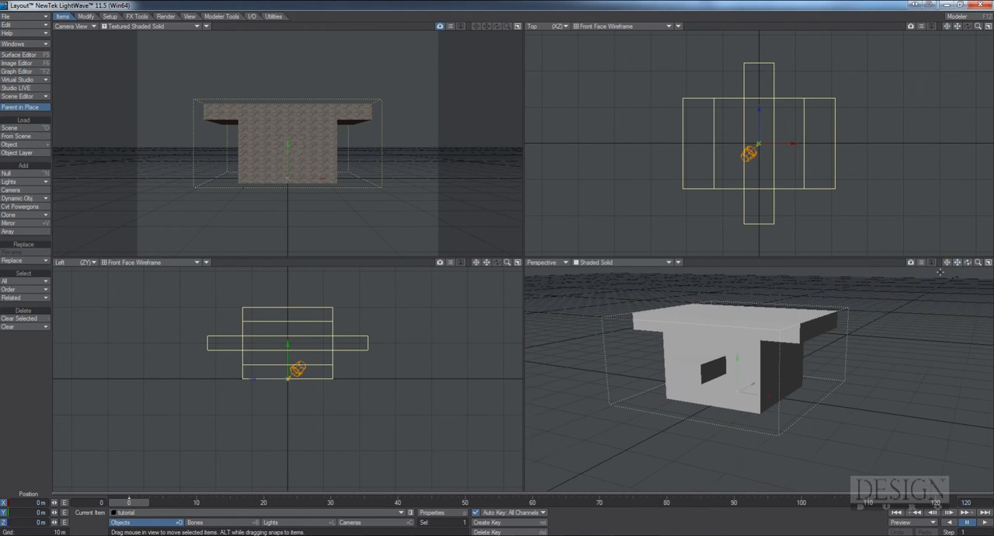
left_click(616, 260)
left_click(621, 279)
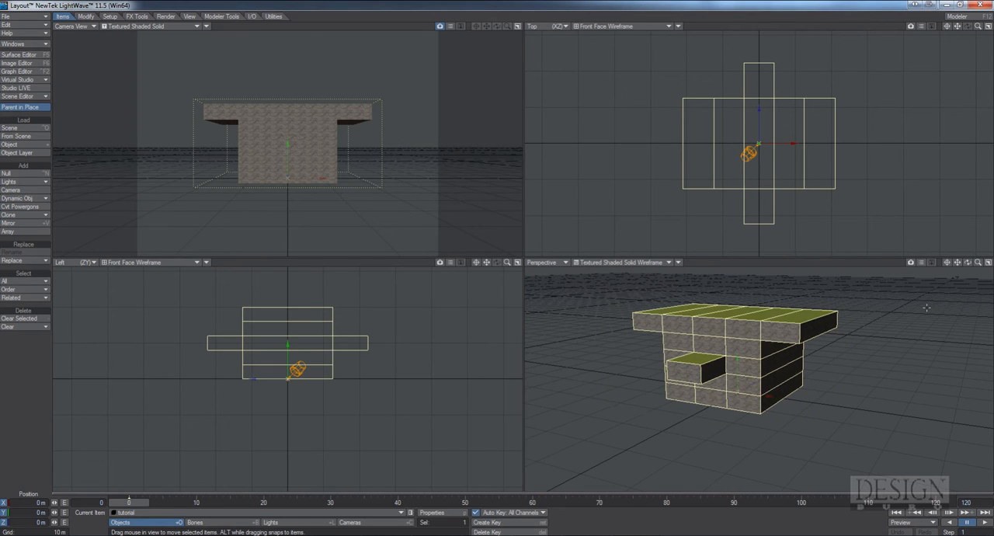
mouse_move(967, 262)
left_mouse_down()
mouse_move(963, 272)
mouse_move(970, 265)
left_mouse_up()
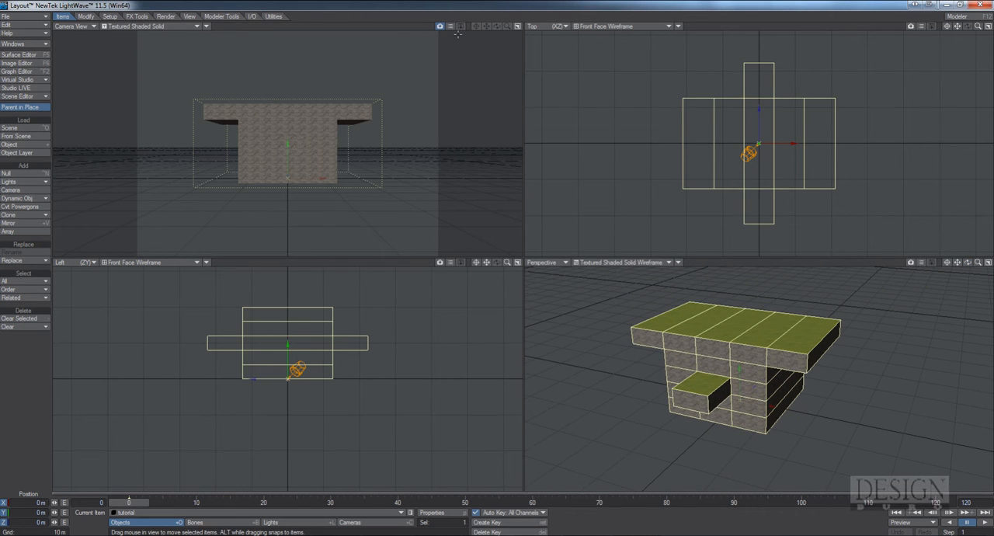
Set both the scene light's intensity and the ambient intensity to 0%
left_click_drag(508, 264, 421, 364)
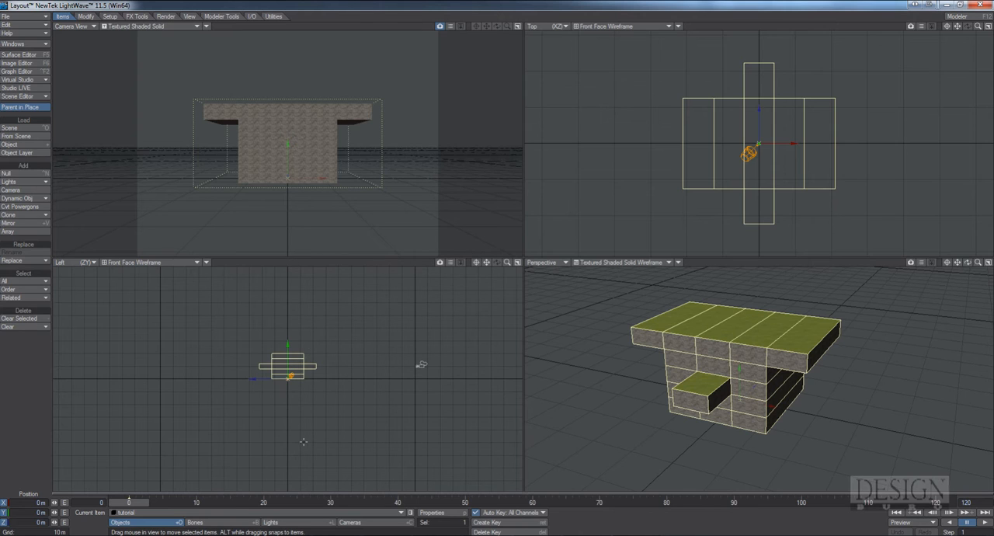
left_click(287, 522)
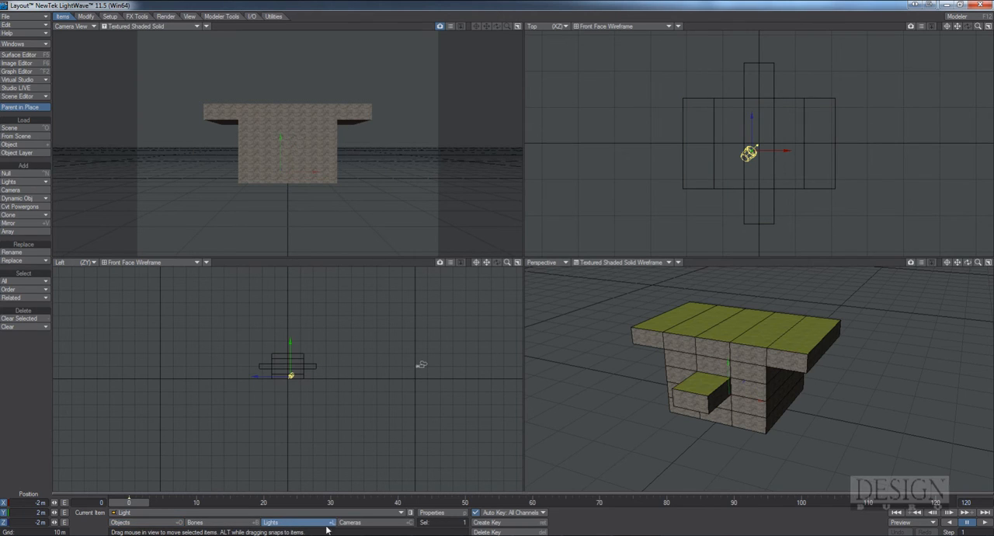
left_click(435, 514)
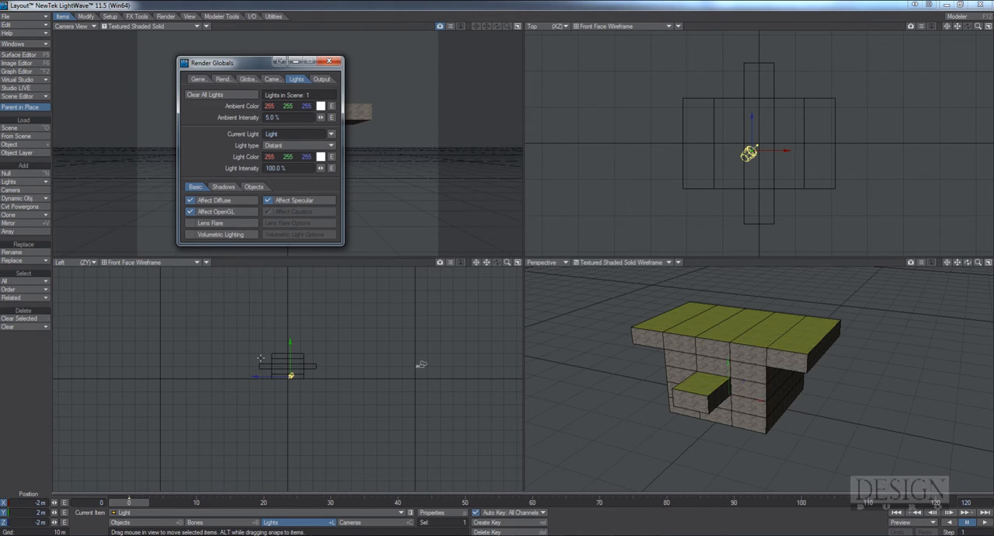
left_click_drag(978, 27, 925, 26)
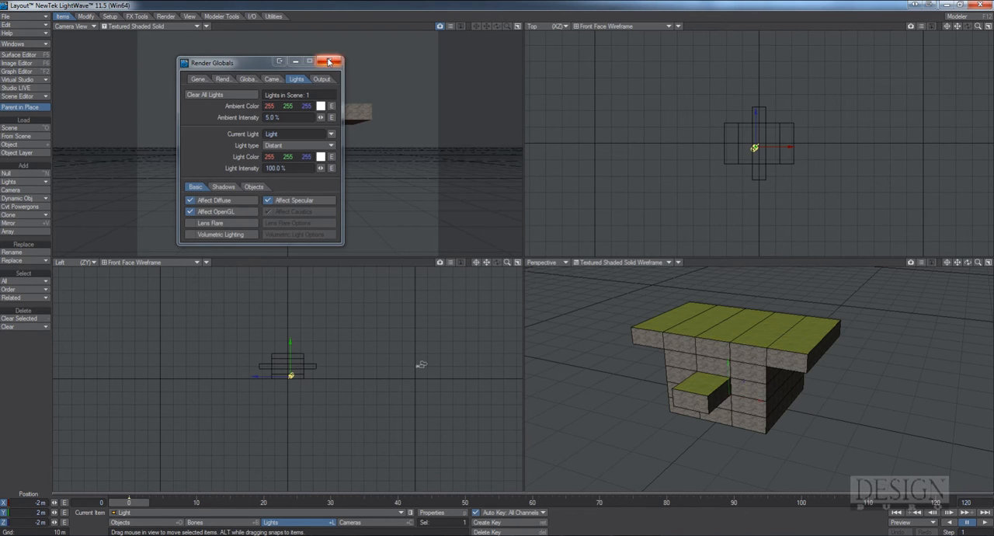
left_click_drag(295, 169, 240, 162)
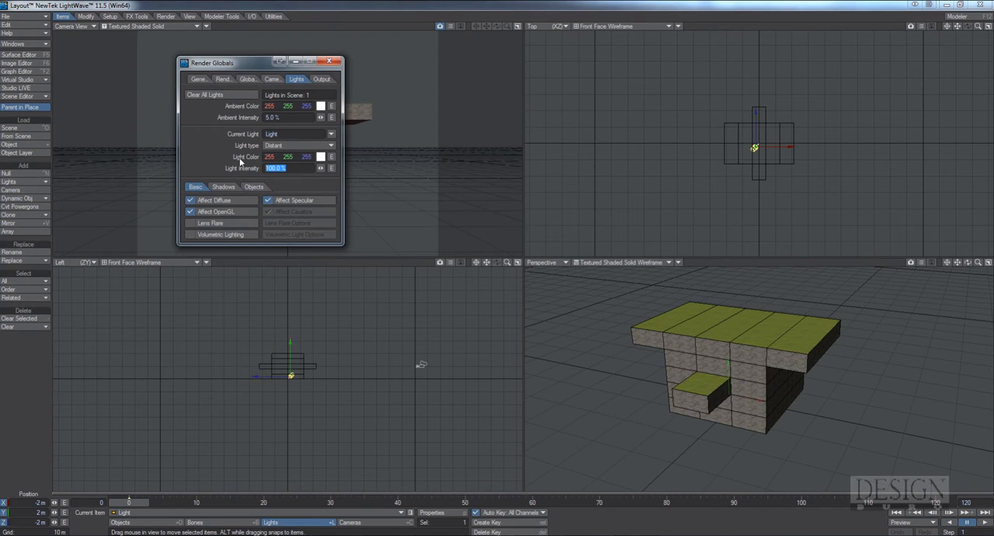
type("0")
key("Tab")
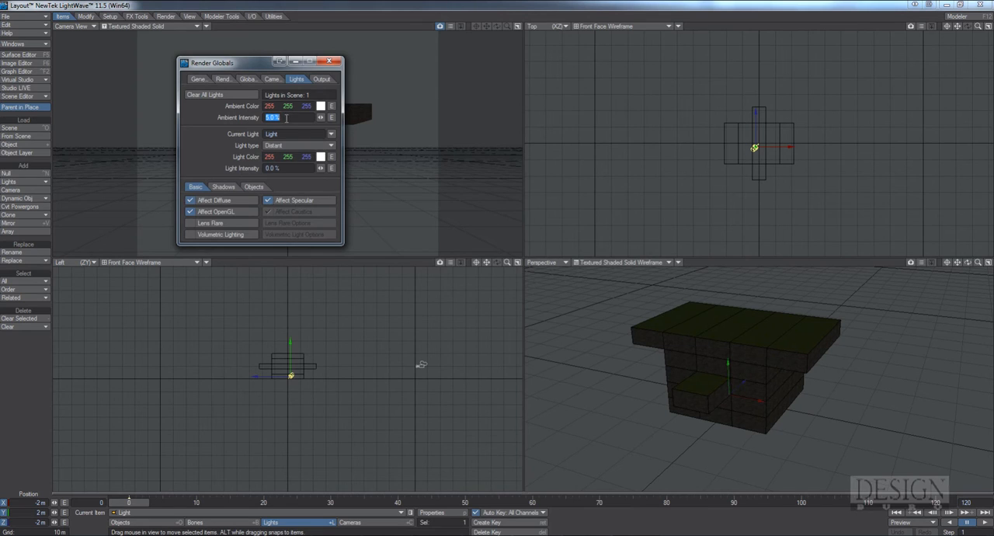
type("0")
key("Return")
left_click(329, 60)
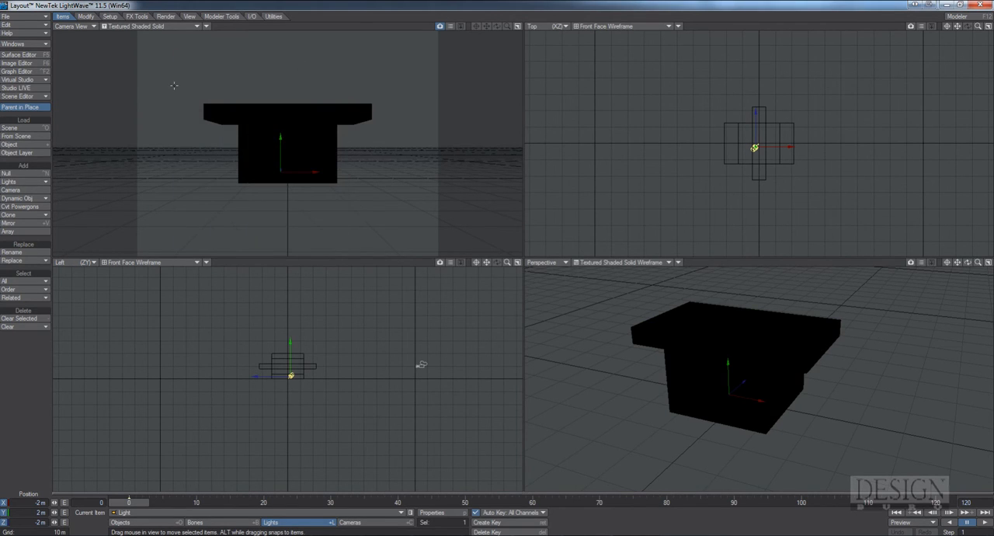
Load the Beach_Probe light probe from the Images/HDR folder into the scene's images, showing all file types to find it
left_click(24, 64)
left_click(488, 136)
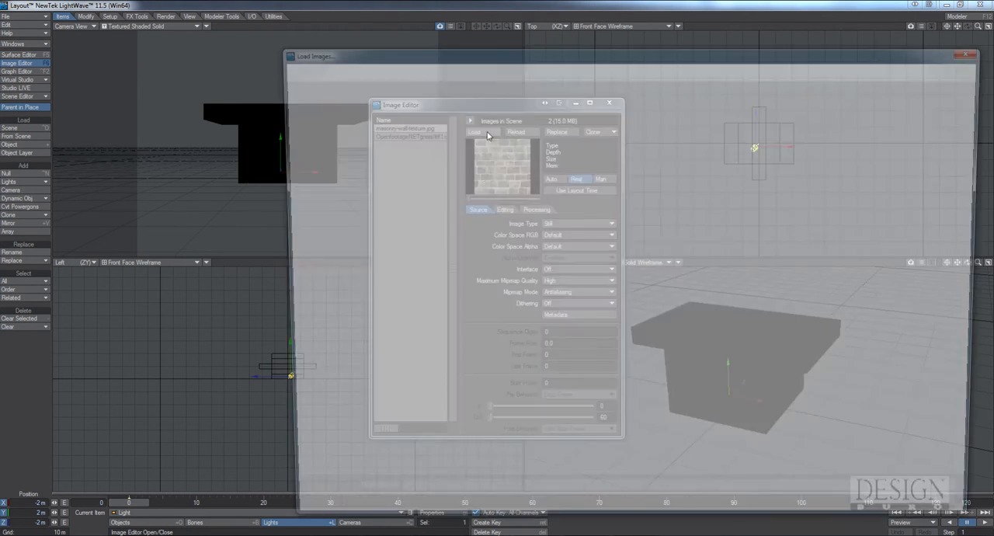
left_click(490, 65)
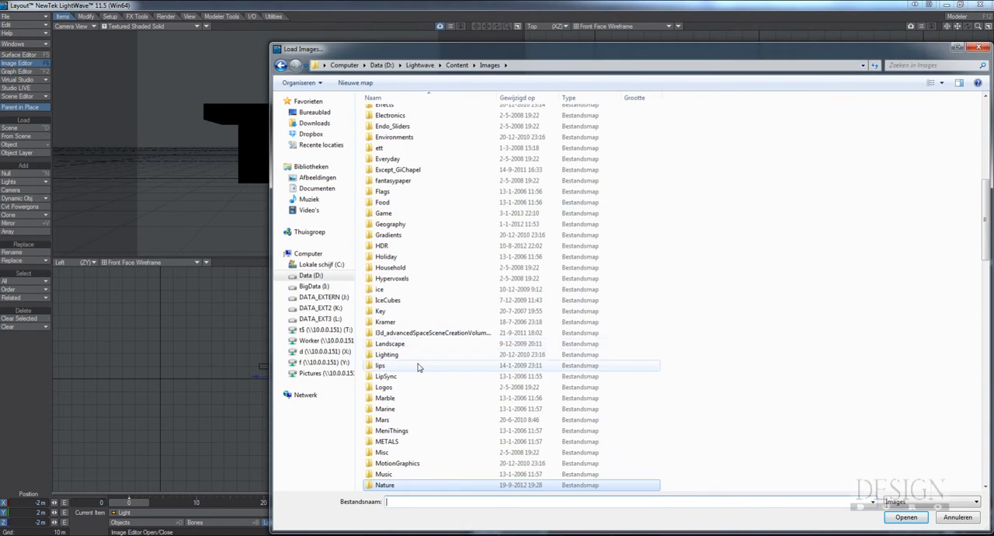
left_click(383, 246)
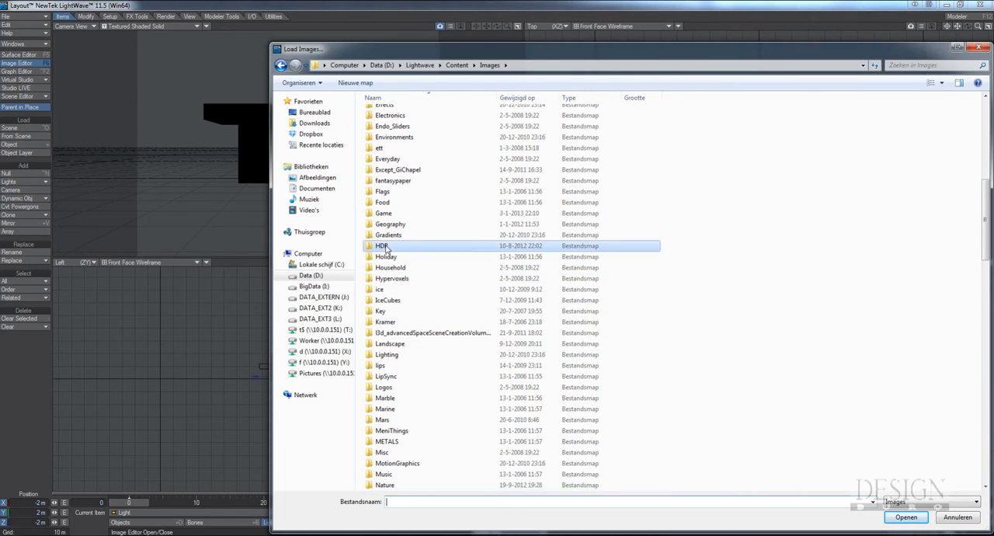
double_click(384, 246)
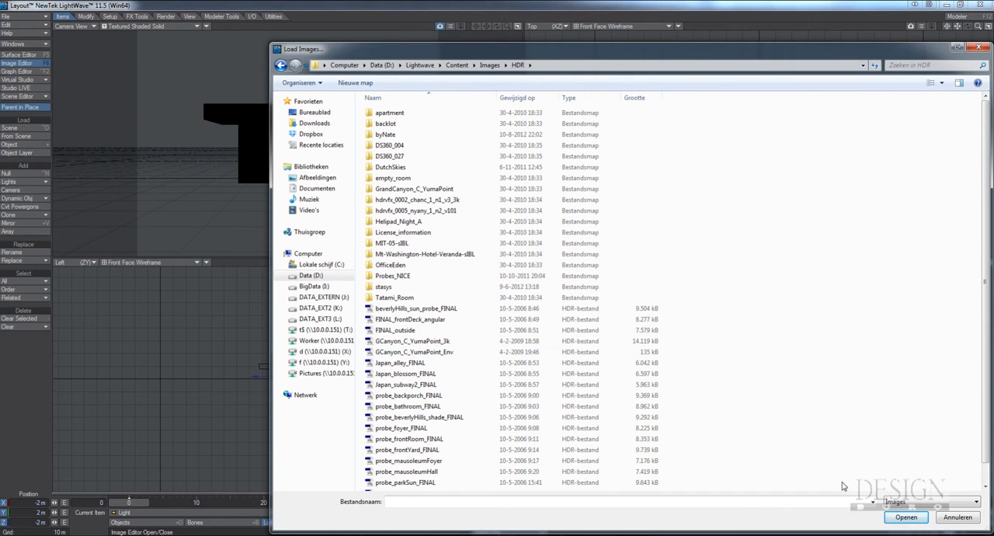
left_click(907, 502)
left_click(907, 521)
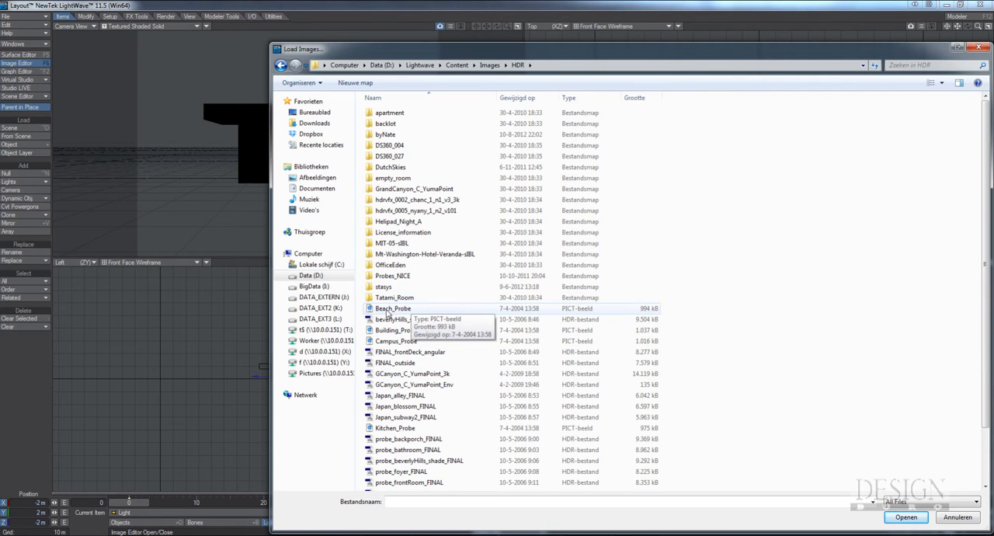
double_click(391, 309)
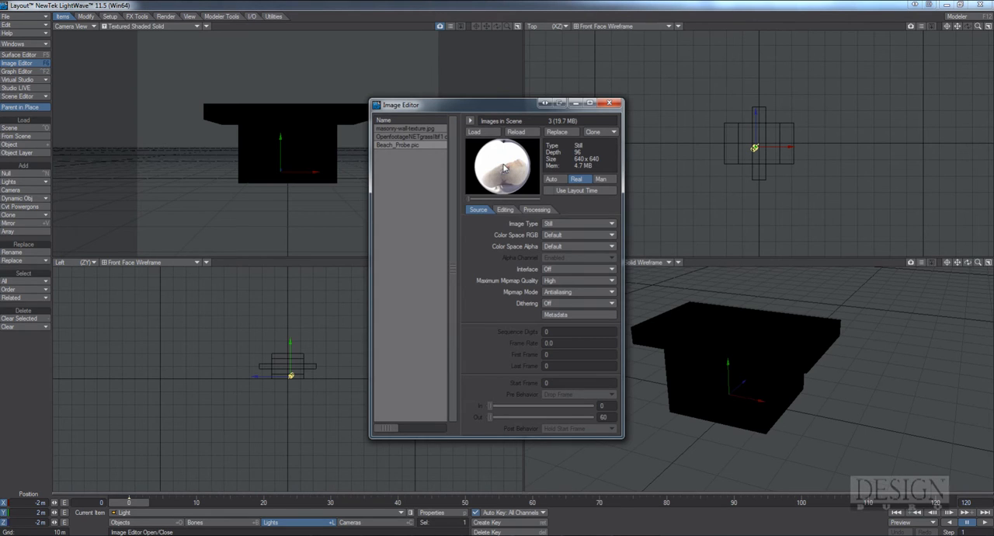
left_click(611, 103)
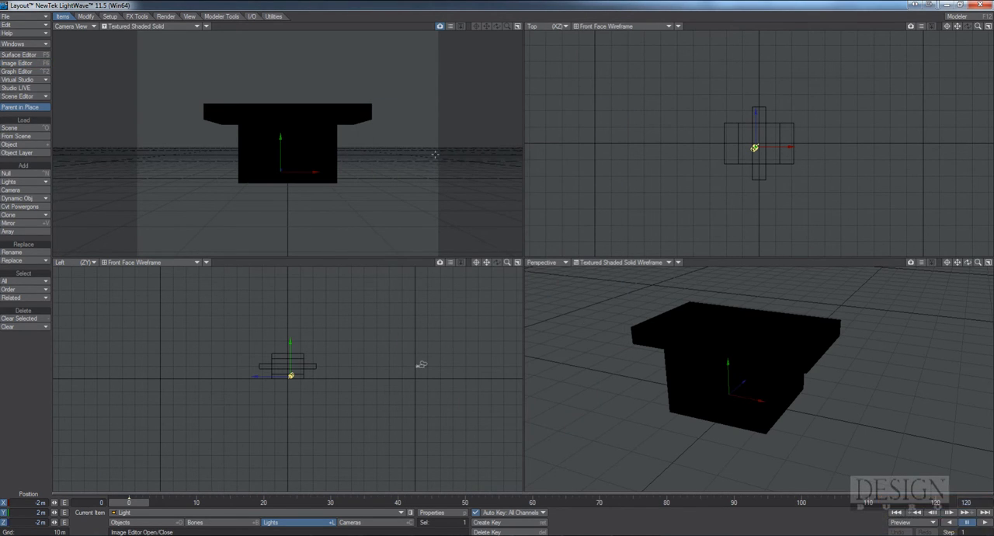
Turn off Render Lines in the global render settings
left_click(373, 523)
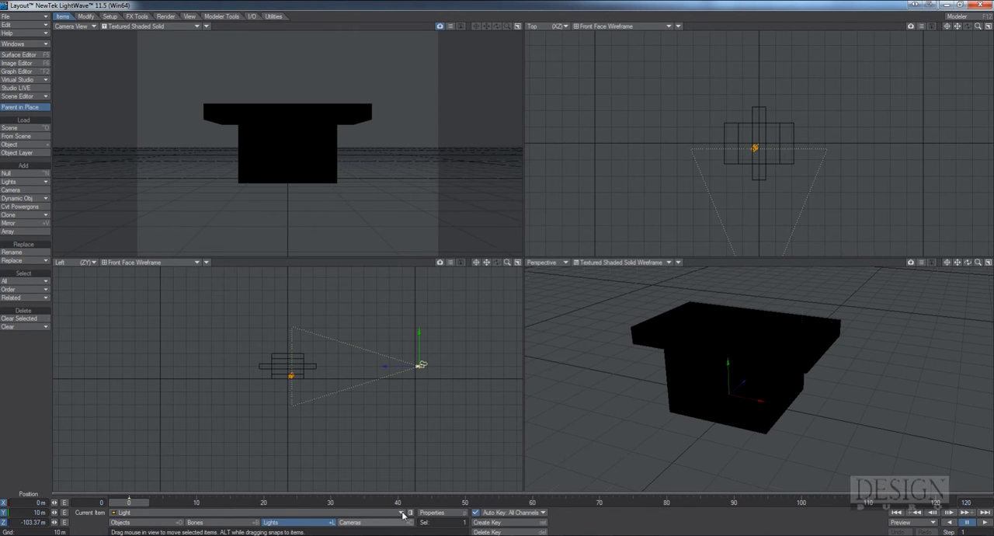
left_click(438, 516)
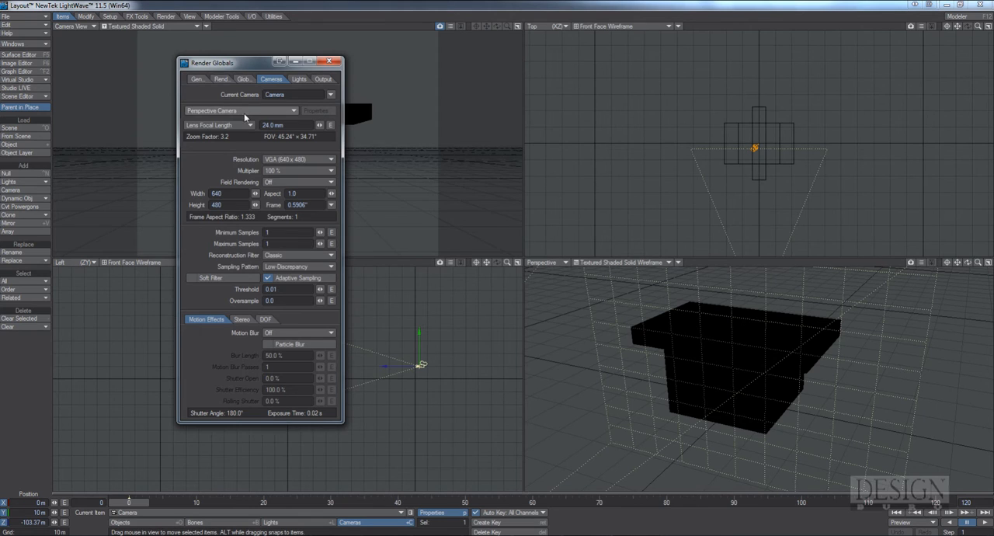
left_click(221, 78)
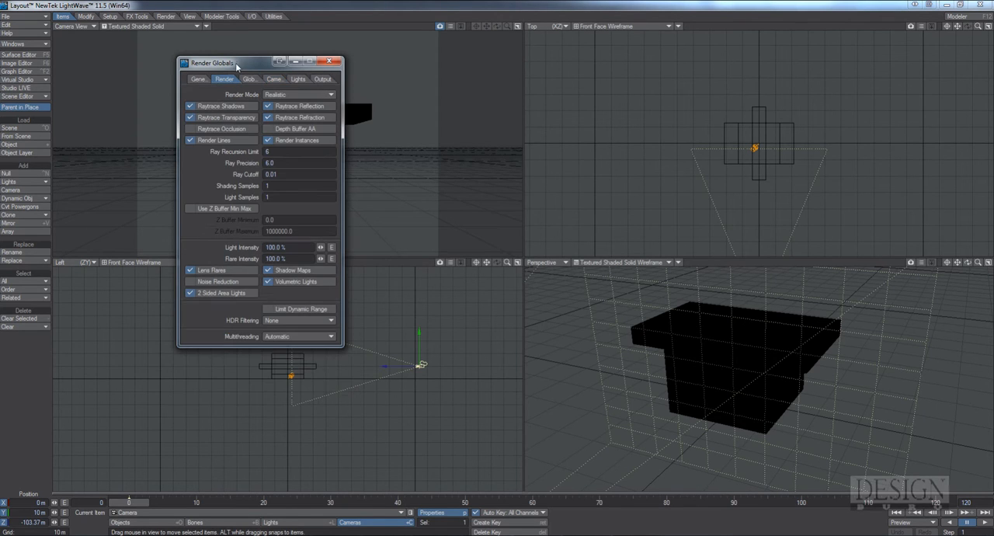
left_click_drag(238, 64, 304, 69)
left_click(254, 143)
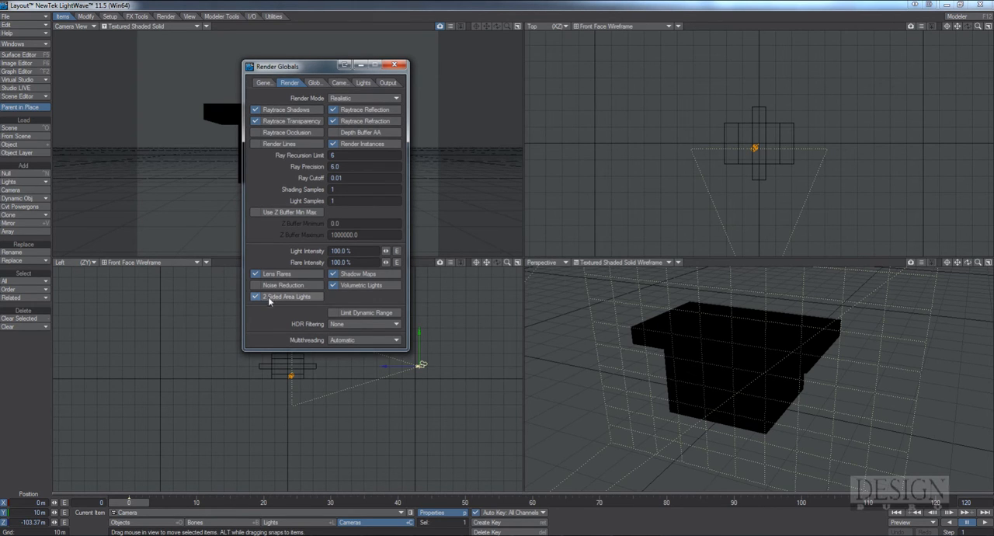
Change the Perspective view to VPR and try radiosity on and off in the global illumination settings
left_click(314, 82)
left_click(263, 98)
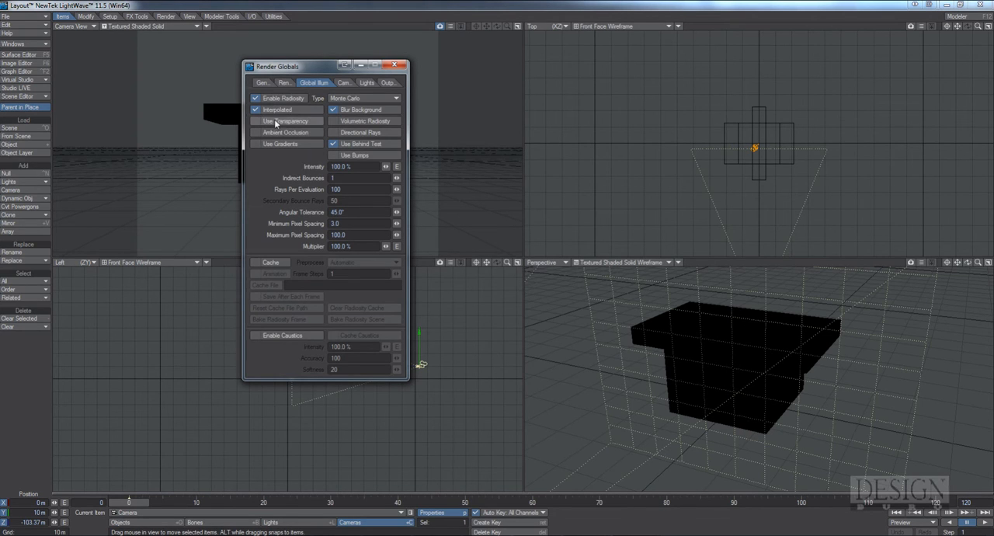
left_click(261, 99)
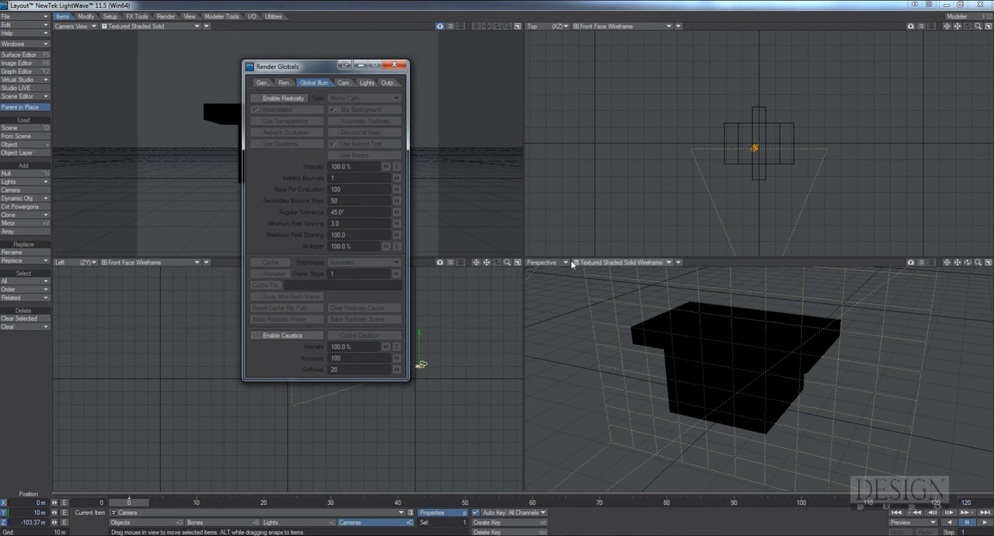
left_click(609, 262)
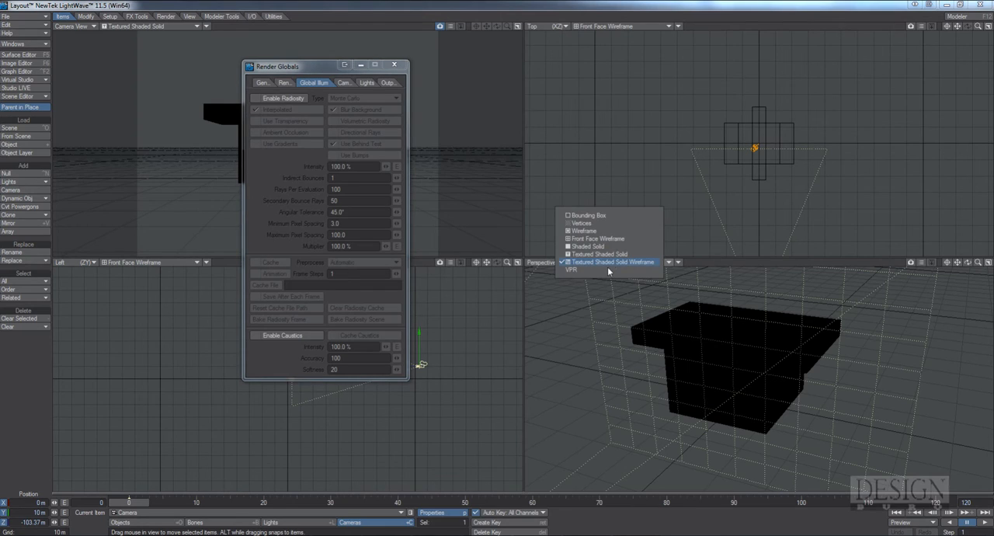
left_click(609, 268)
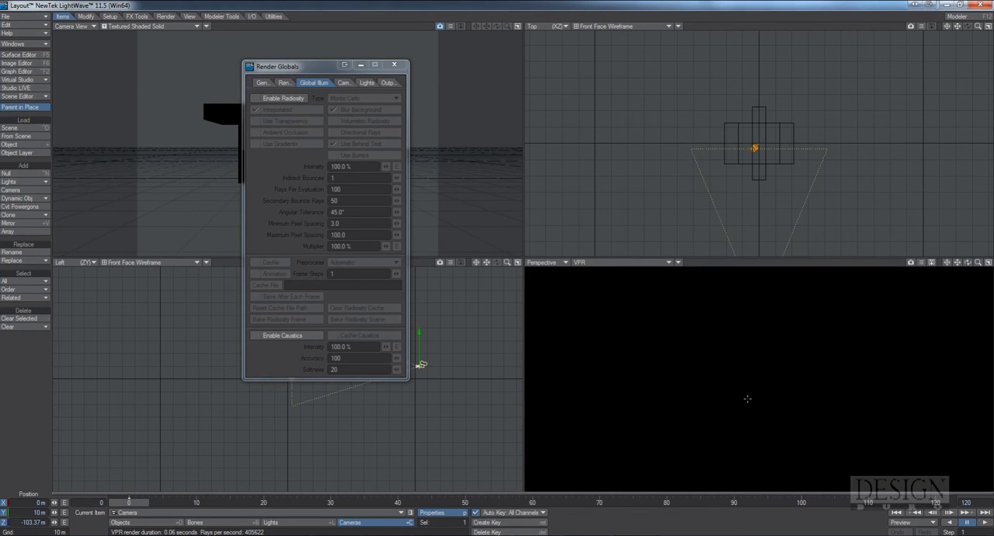
left_click(254, 99)
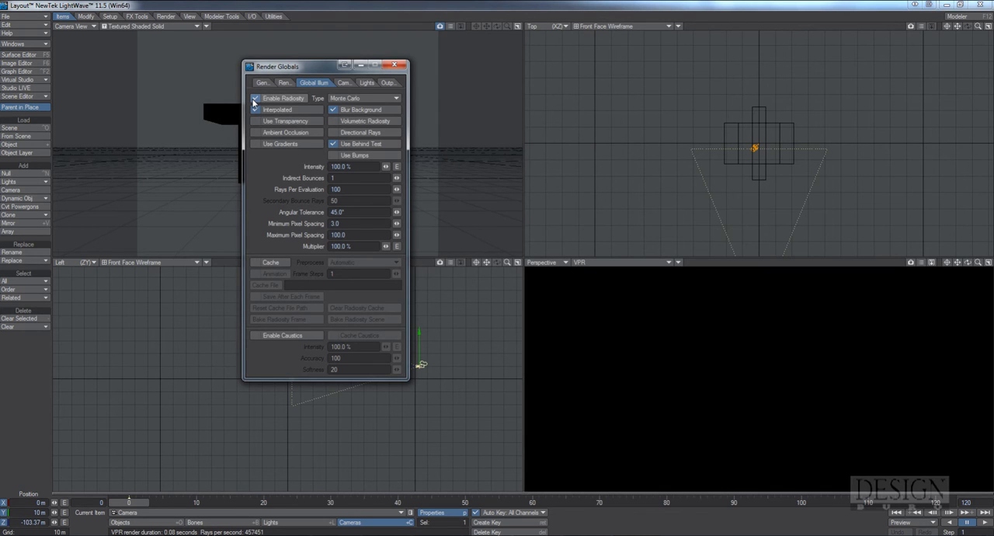
left_click(254, 99)
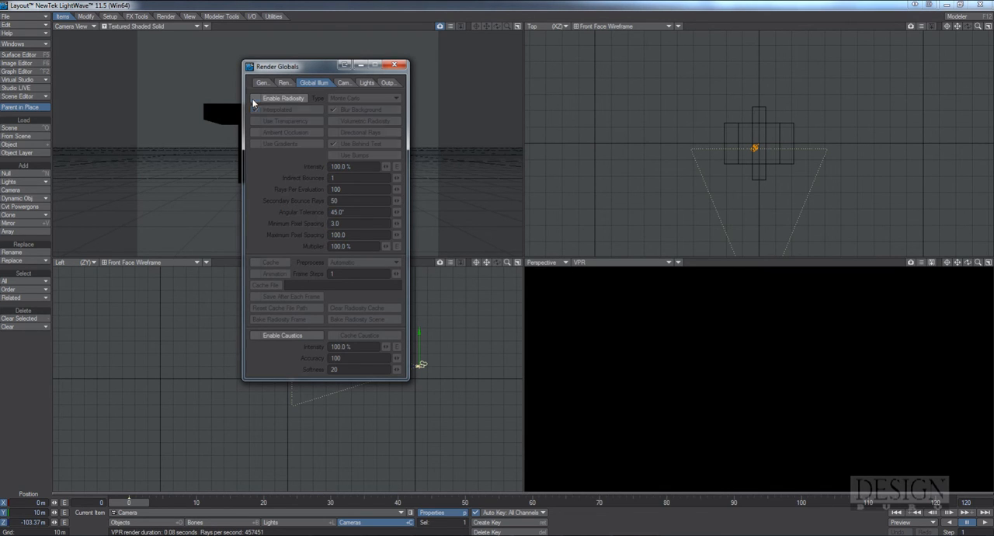
Add an Image World environment to the backdrop with Beach_Probe.pic as its light probe image
left_click(28, 45)
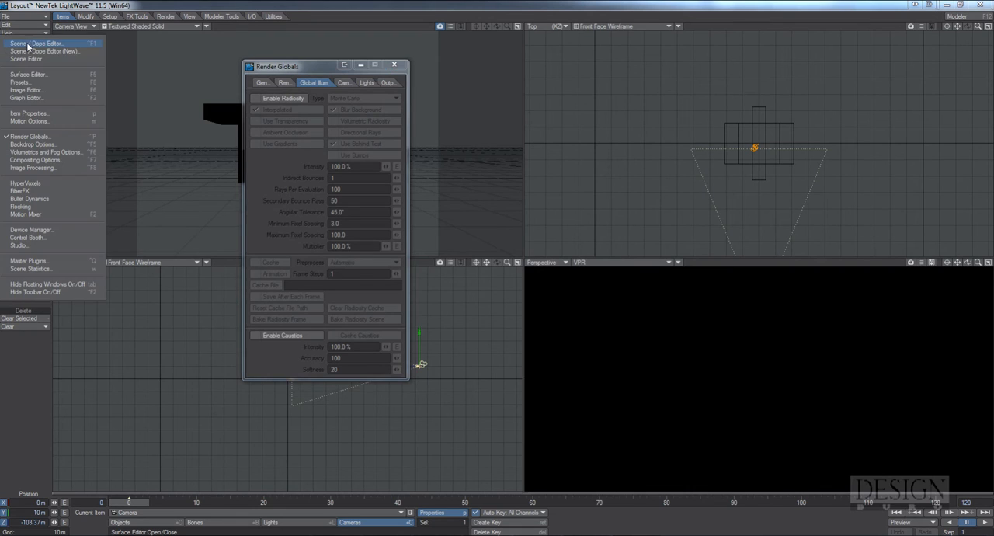
left_click(43, 144)
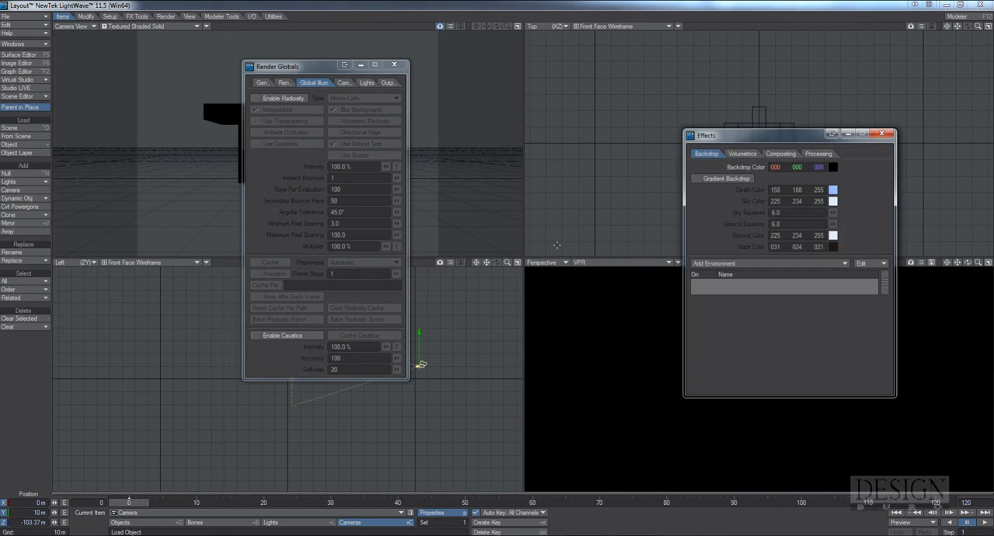
left_click(773, 264)
left_click(773, 264)
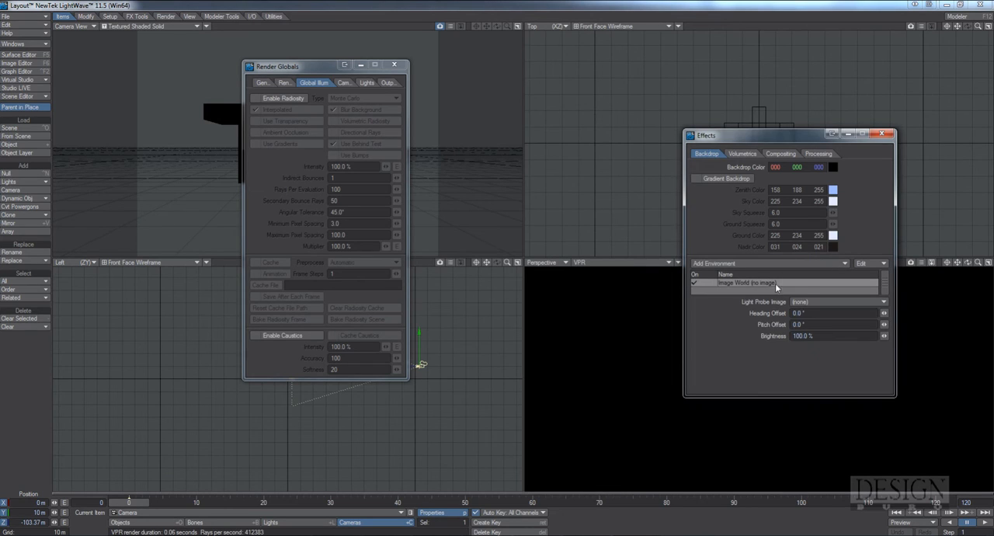
left_click(832, 305)
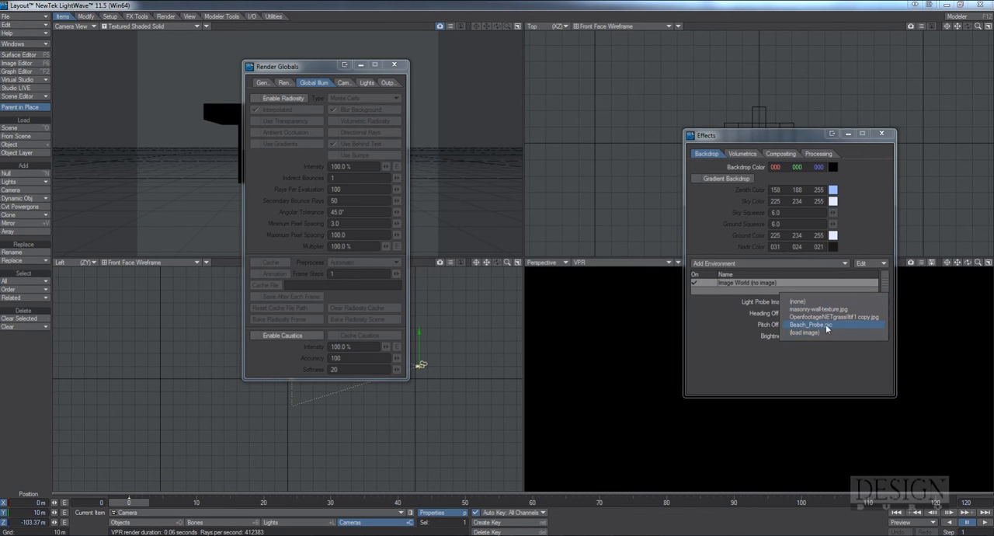
left_click(815, 325)
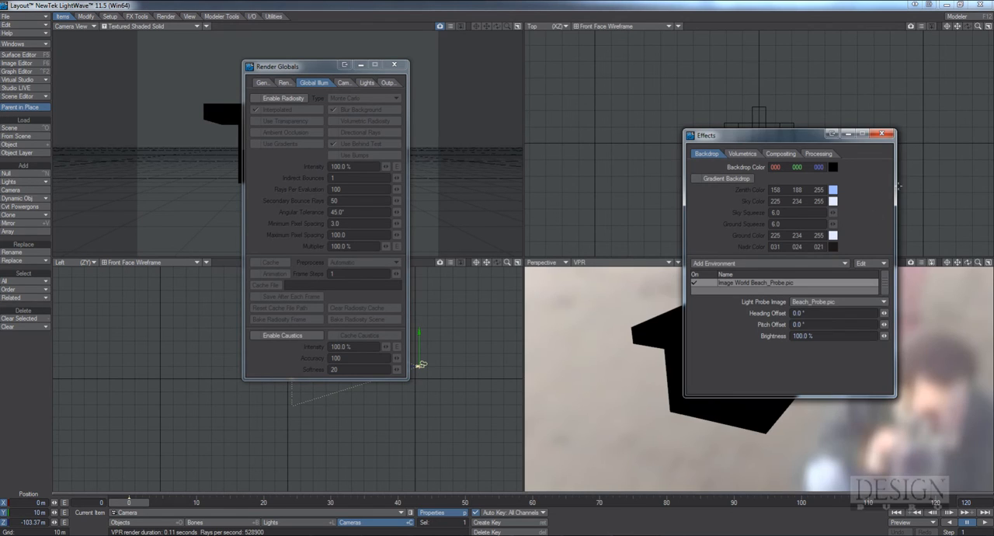
left_click(882, 134)
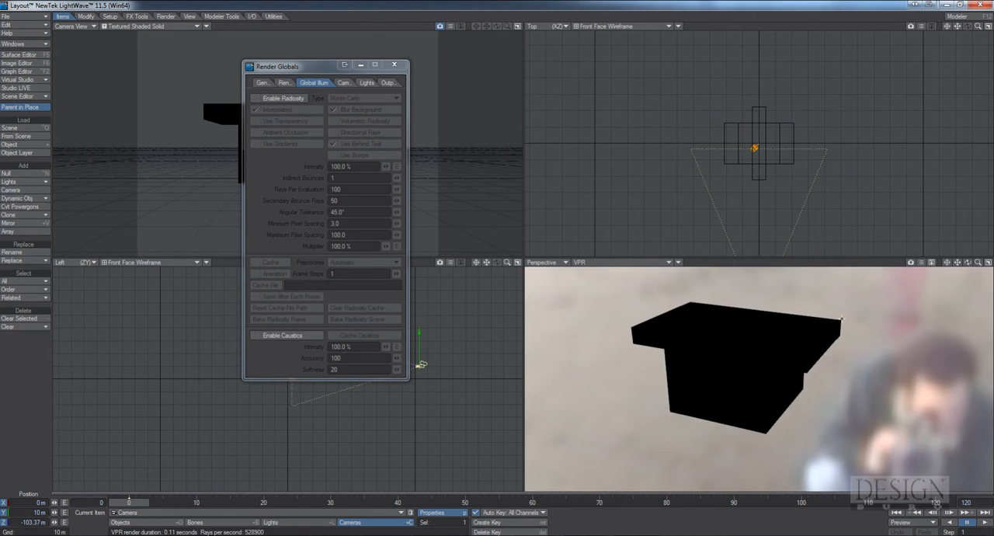
Enable radiosity and set its intensity to 80%
left_click(283, 98)
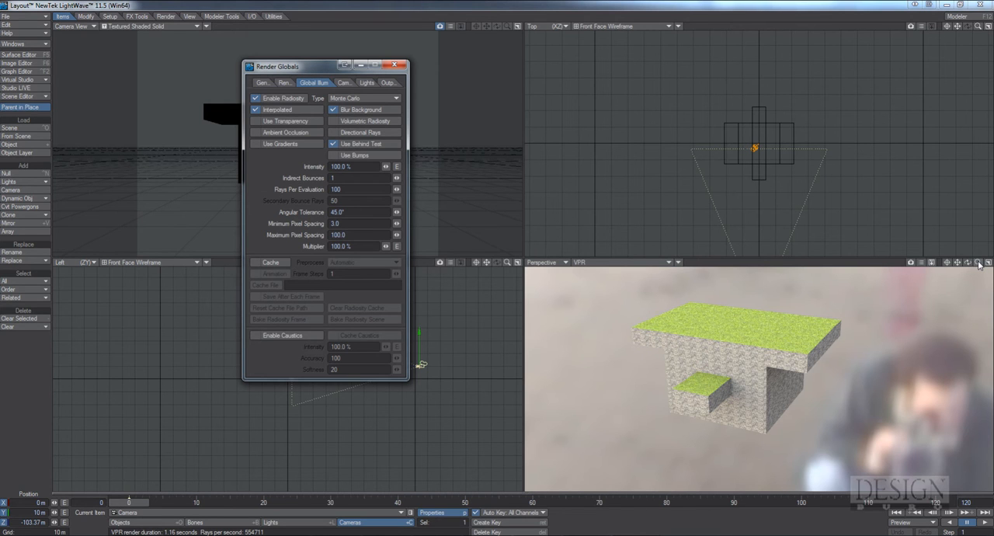
mouse_move(980, 265)
left_mouse_down()
mouse_move(993, 271)
mouse_move(981, 265)
left_mouse_up()
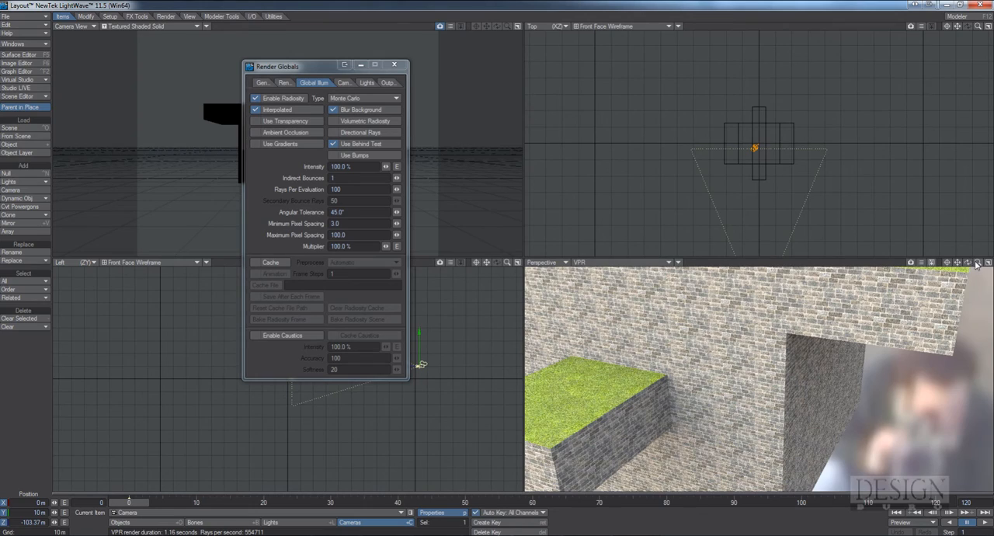
left_click_drag(977, 264, 970, 265)
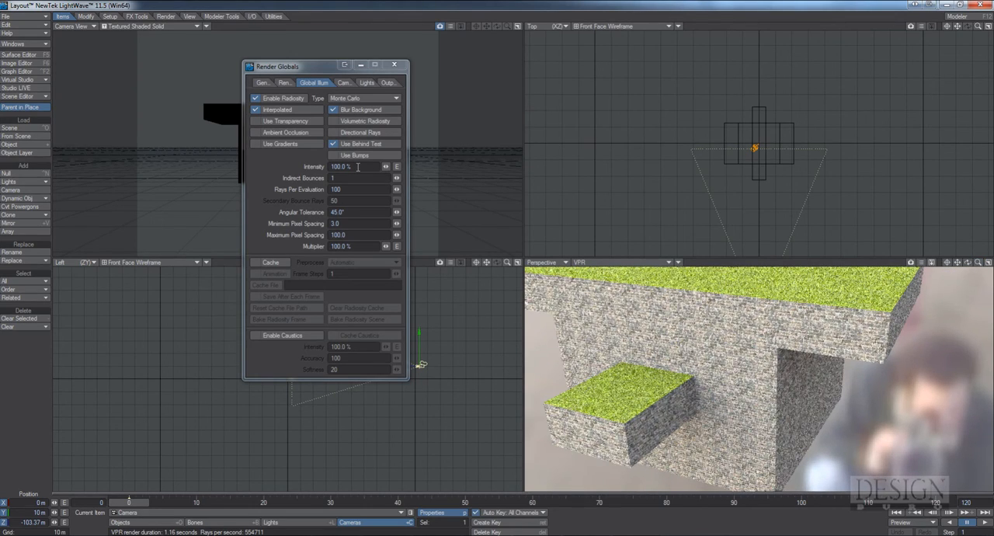
left_click_drag(359, 166, 276, 163)
type("80")
key("Tab")
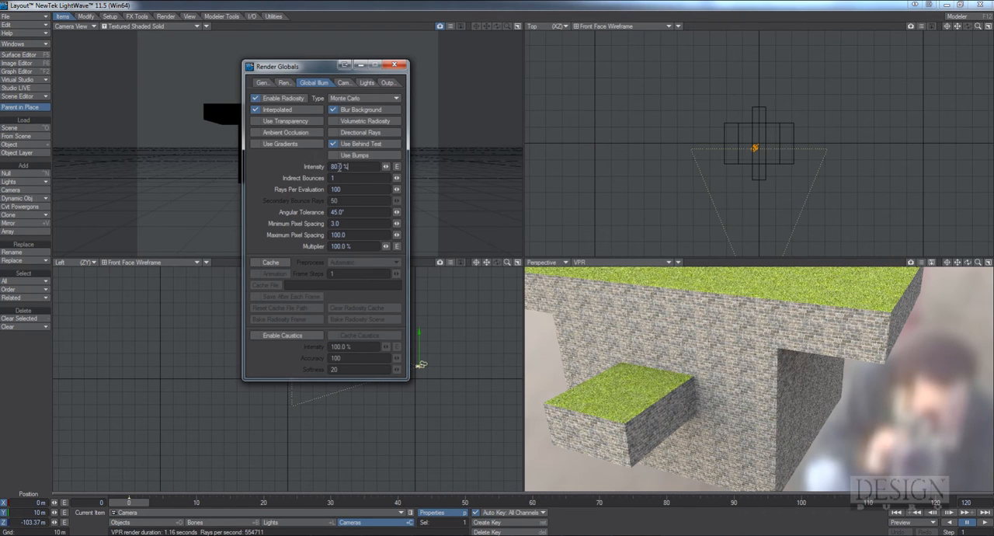
left_click_drag(348, 167, 305, 165)
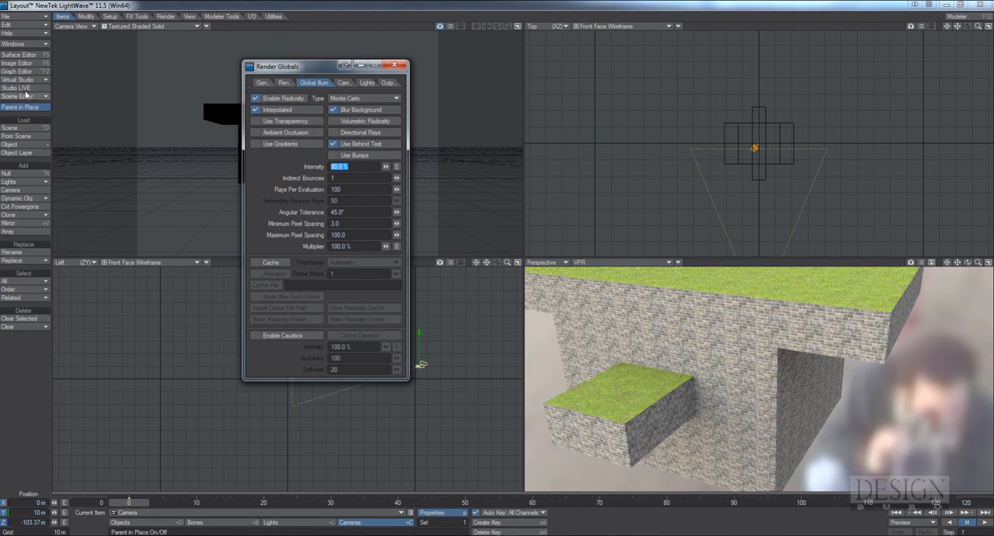
Try 80% brightness for the Image World Beach_Probe.pic environment, settle on 60%, and close the effects and render settings
left_click(26, 43)
left_click(41, 114)
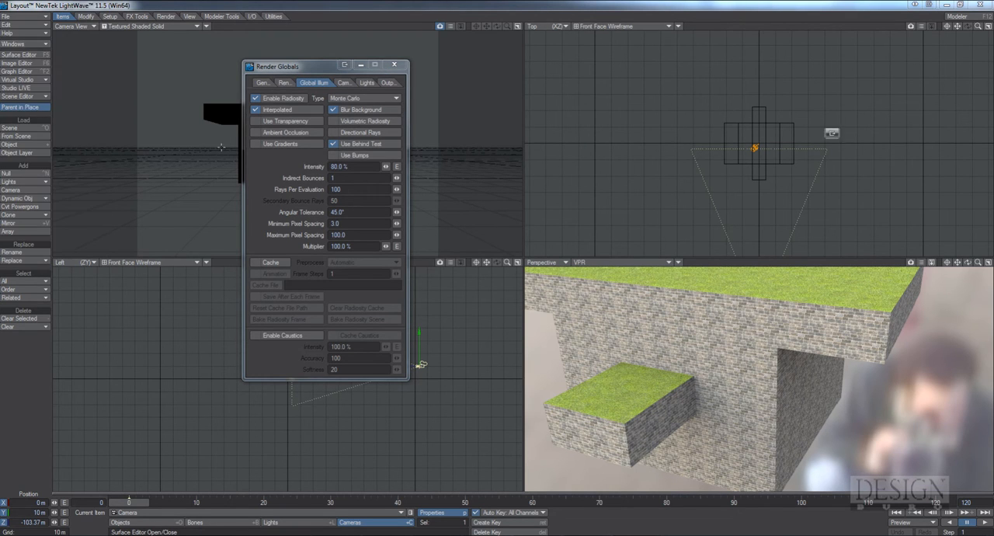
left_click_drag(763, 126, 327, 58)
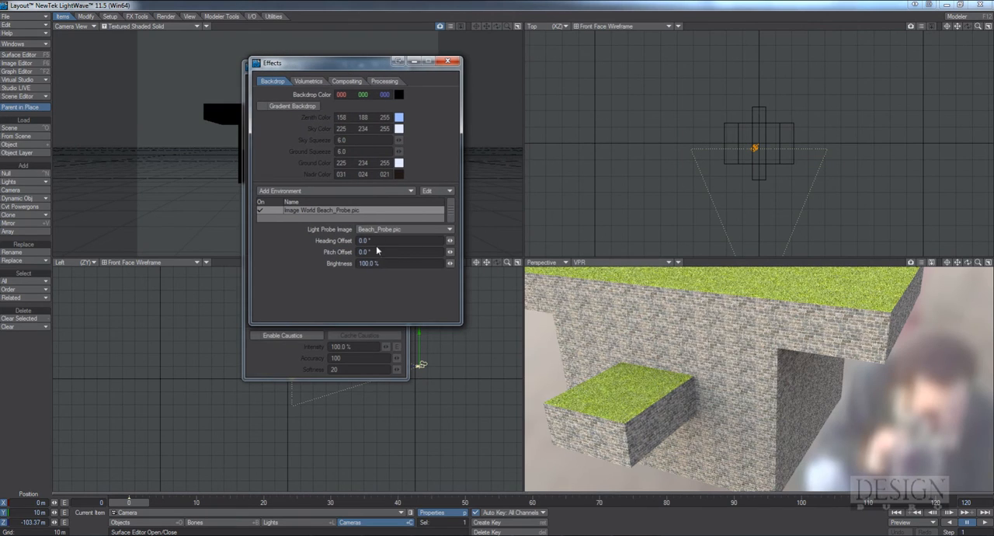
left_click(372, 264)
type("80")
key("Return")
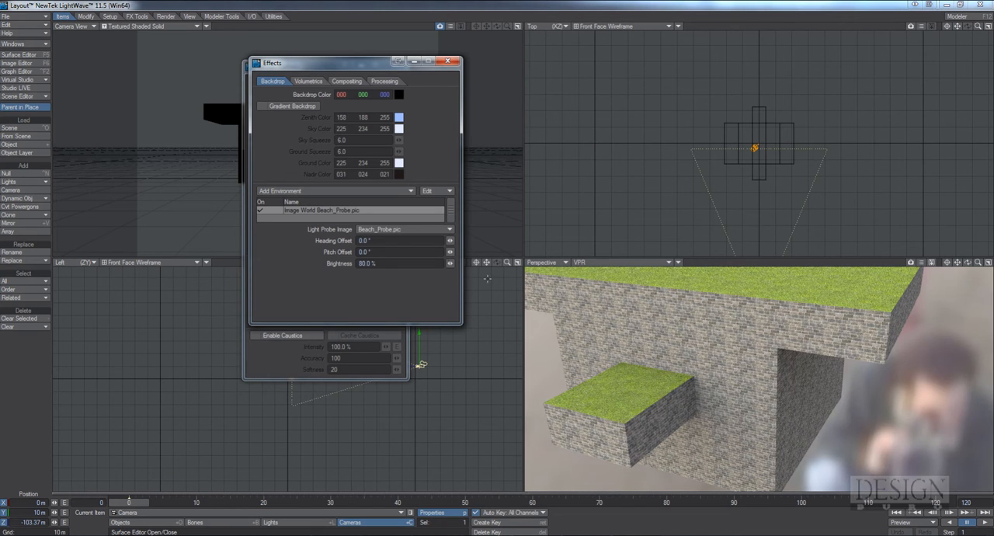
left_click_drag(387, 266, 334, 263)
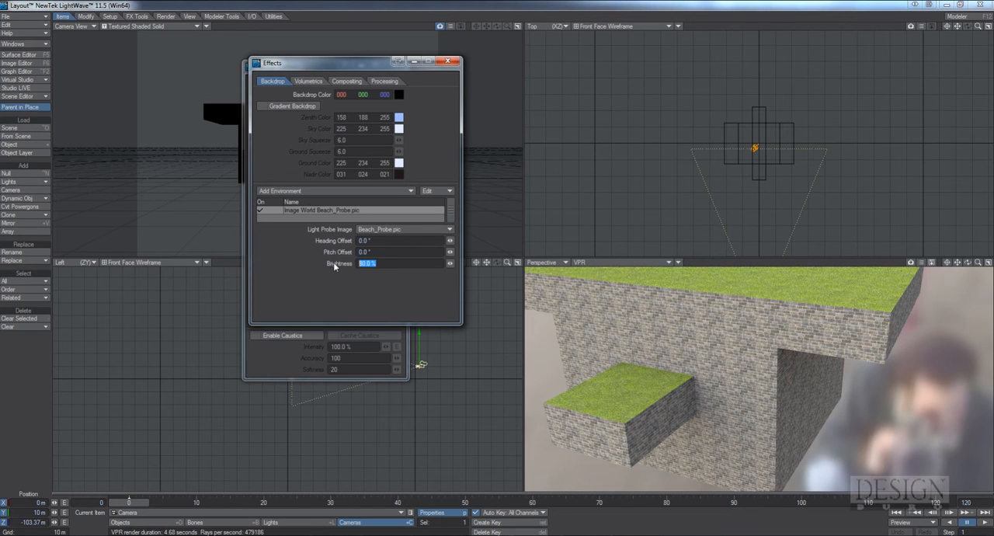
type("60")
key("Return")
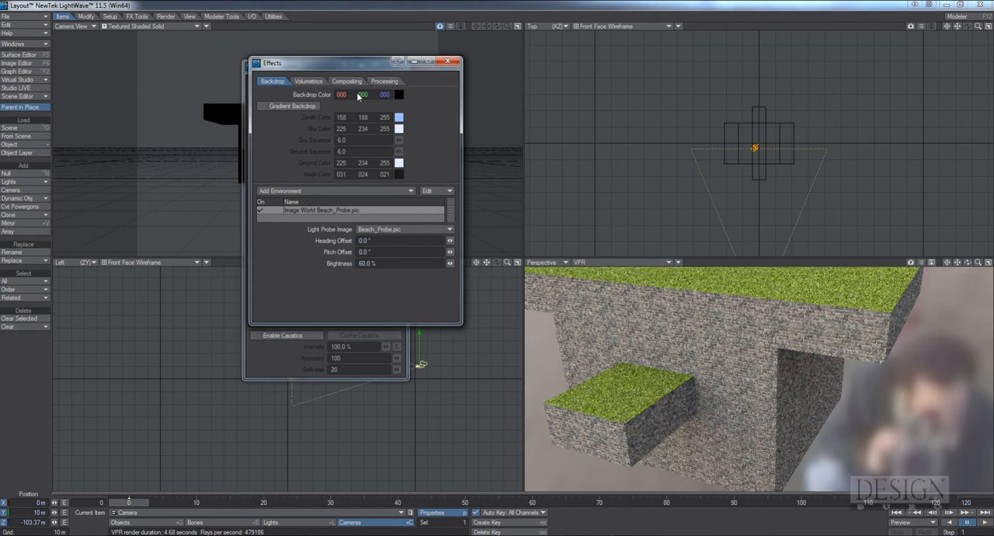
left_click(448, 62)
left_click(394, 65)
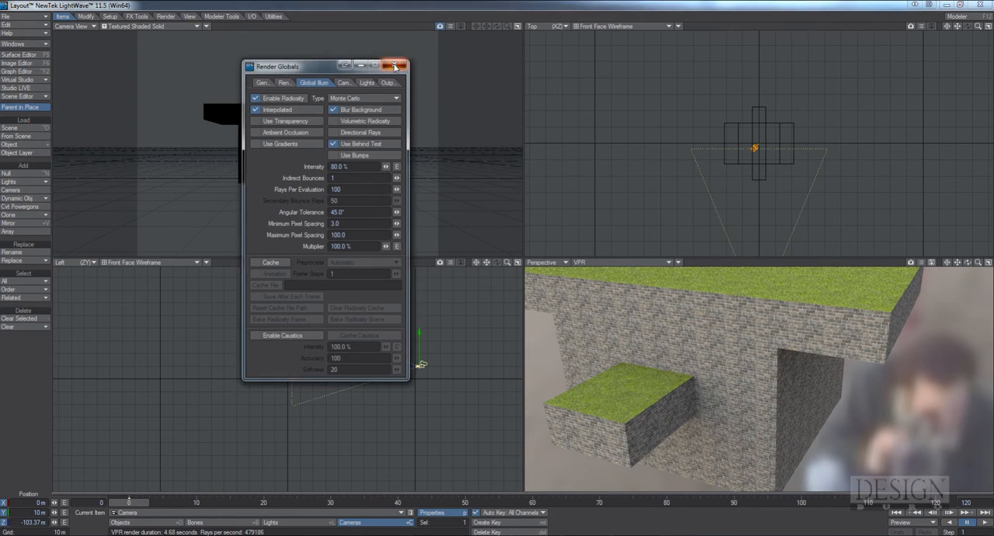
Set the wall surface's diffuse value to 80% in the Surface Editor
key("F5")
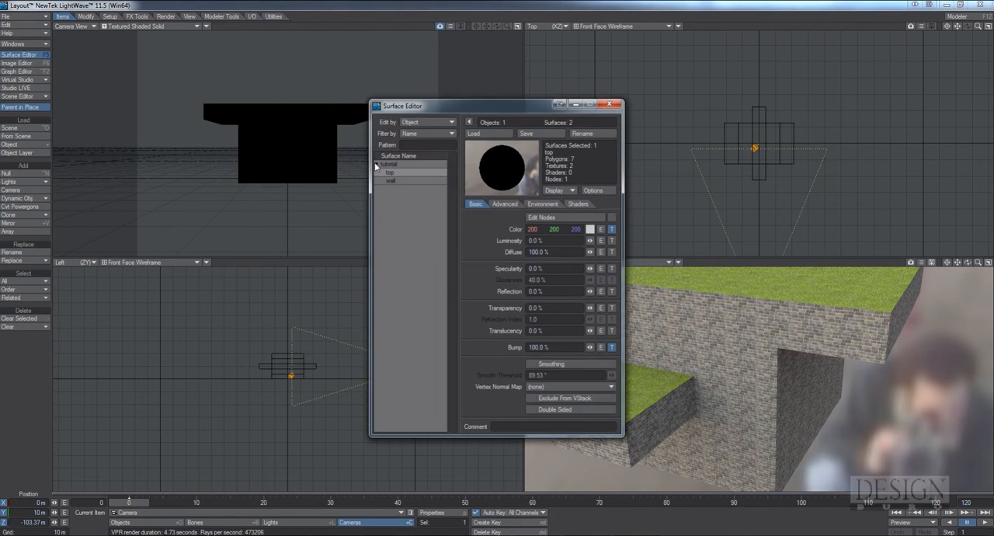
left_click_drag(461, 111, 254, 86)
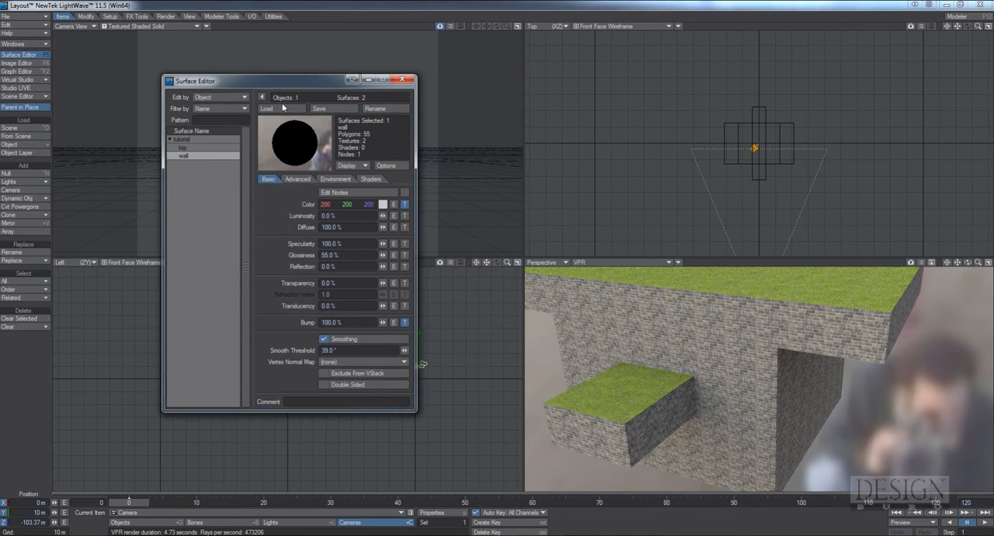
left_click(342, 227)
type("80")
key("Tab")
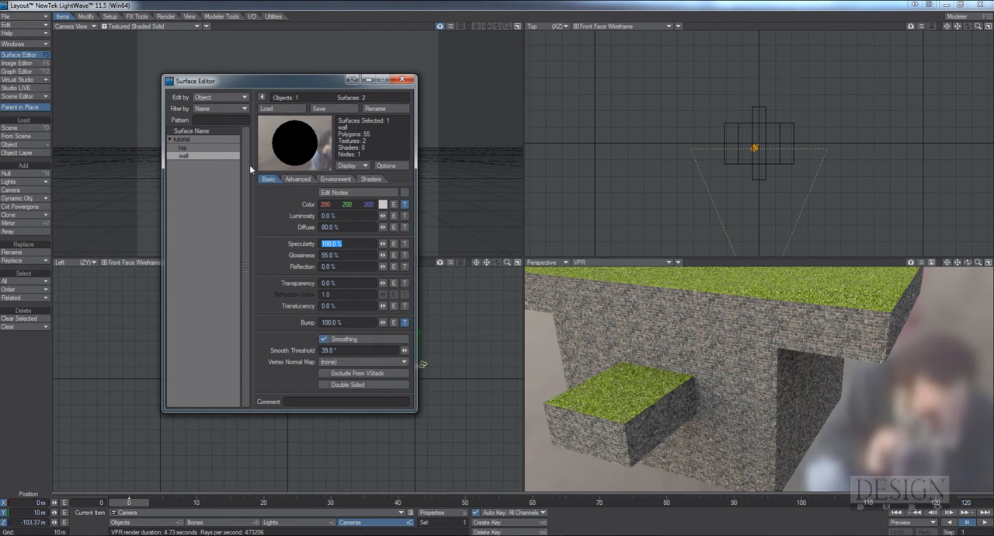
Set the top surface's diffuse value to 80% and close the Surface Editor
left_click(182, 148)
left_click(331, 227)
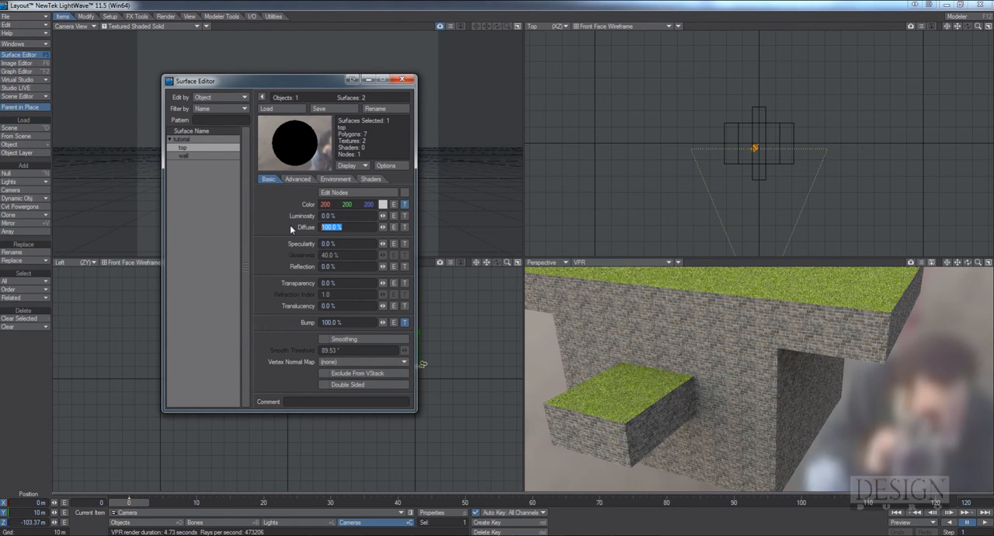
type("80")
key("Tab")
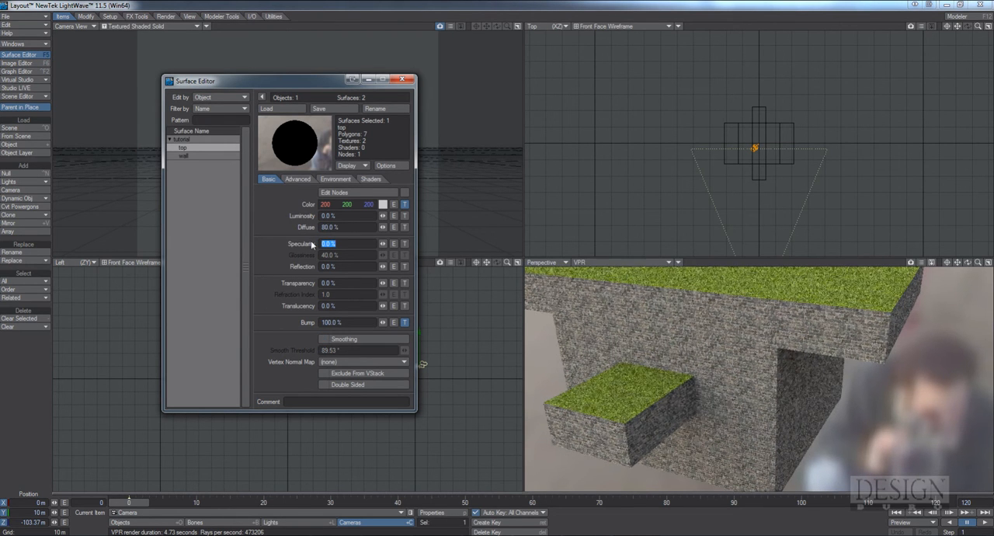
left_click(405, 80)
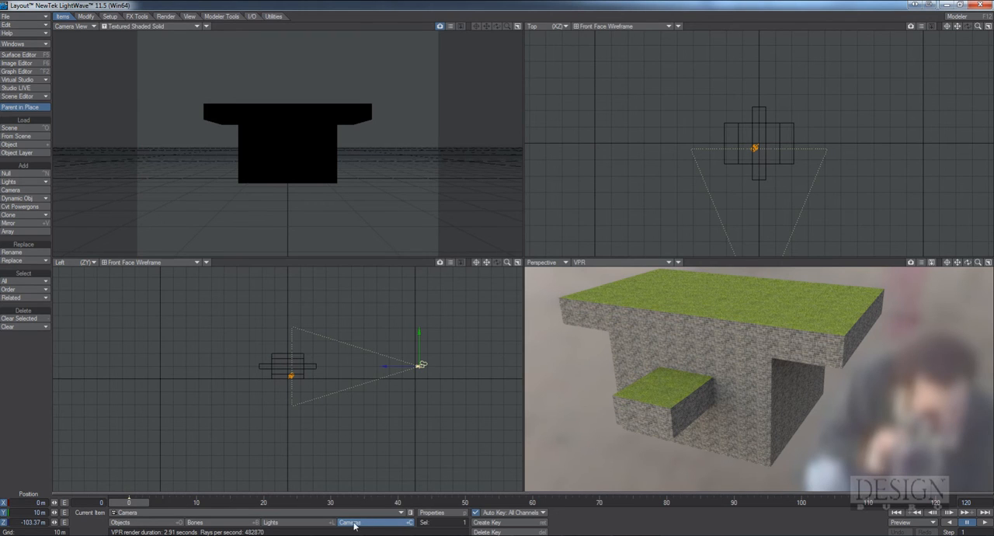
Change the scene camera's type to Surface Baking Camera in its properties
left_click(432, 512)
left_click(342, 98)
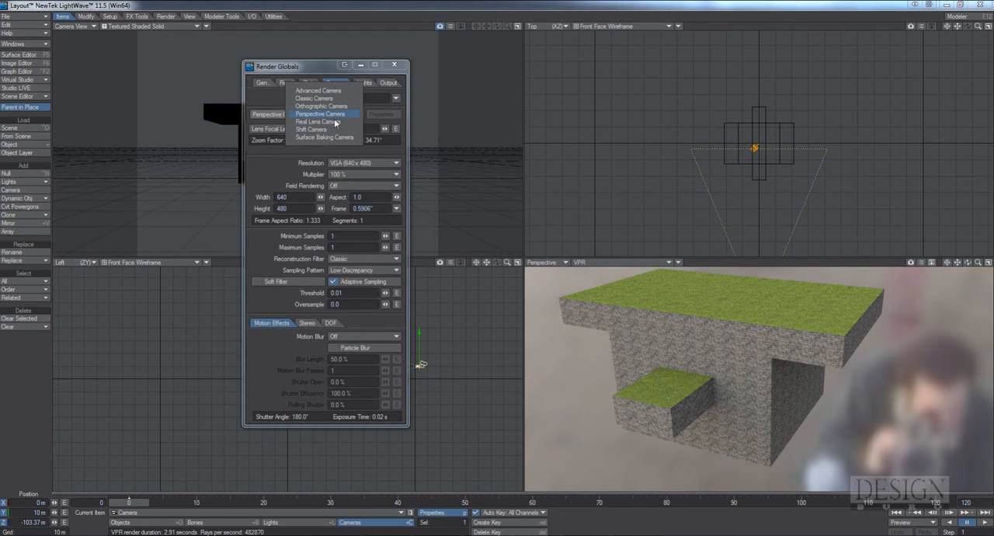
left_click(330, 138)
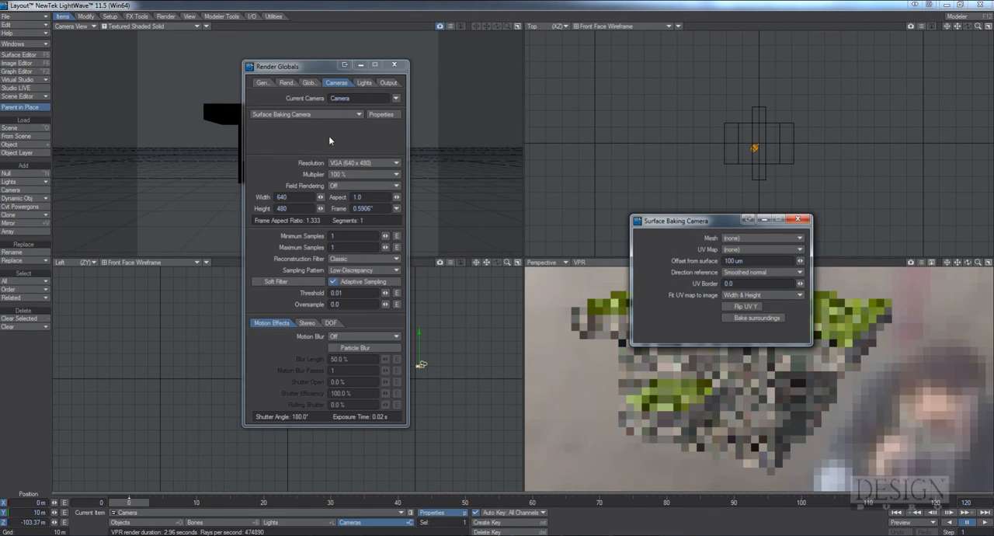
left_click_drag(690, 224, 352, 132)
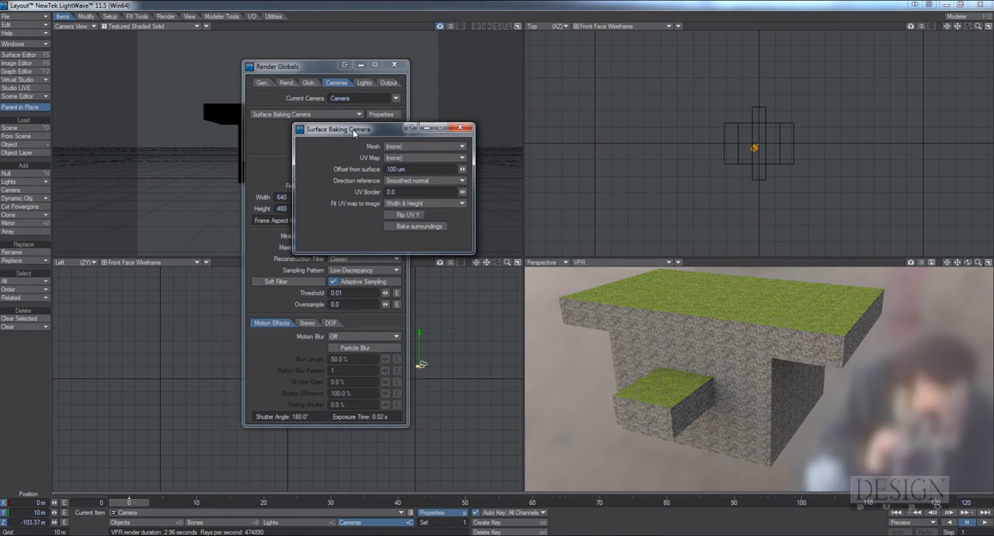
Assign the tutorial mesh and its Material UV map to the Surface Baking Camera and close its settings
left_click(450, 148)
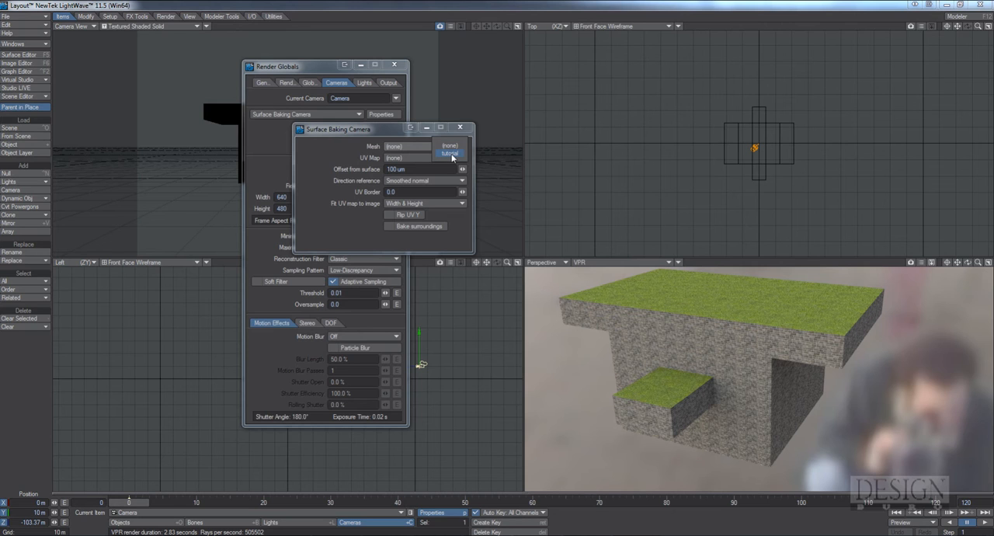
left_click(451, 154)
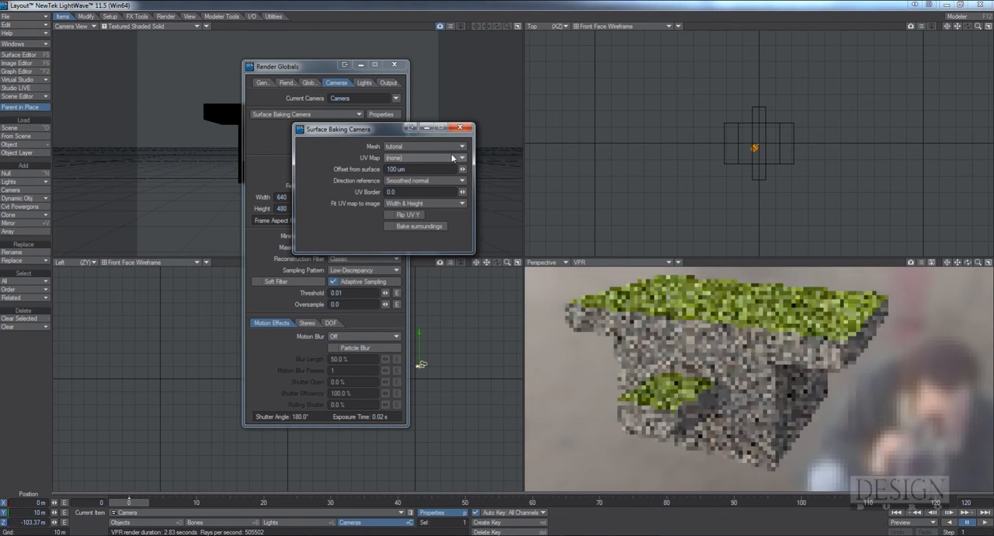
left_click(460, 159)
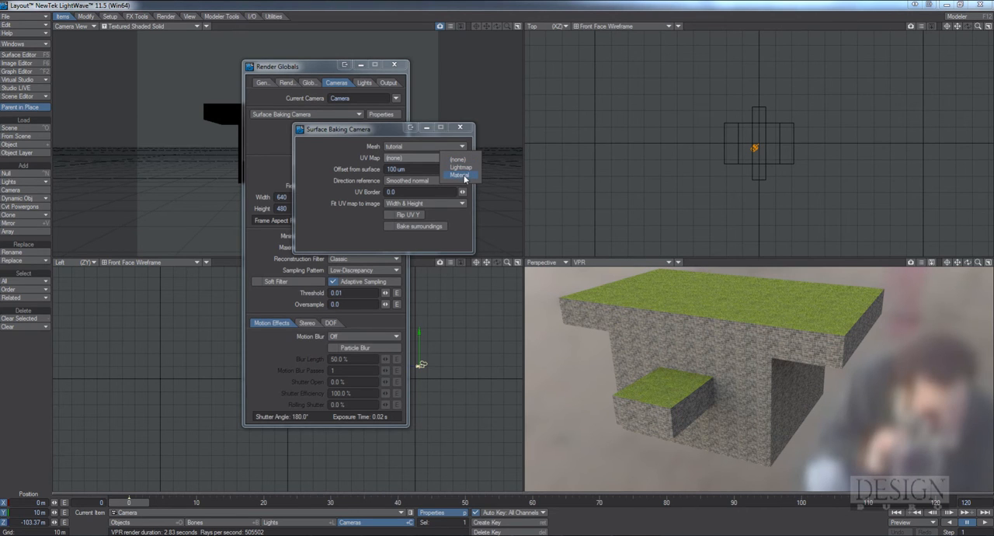
left_click(464, 177)
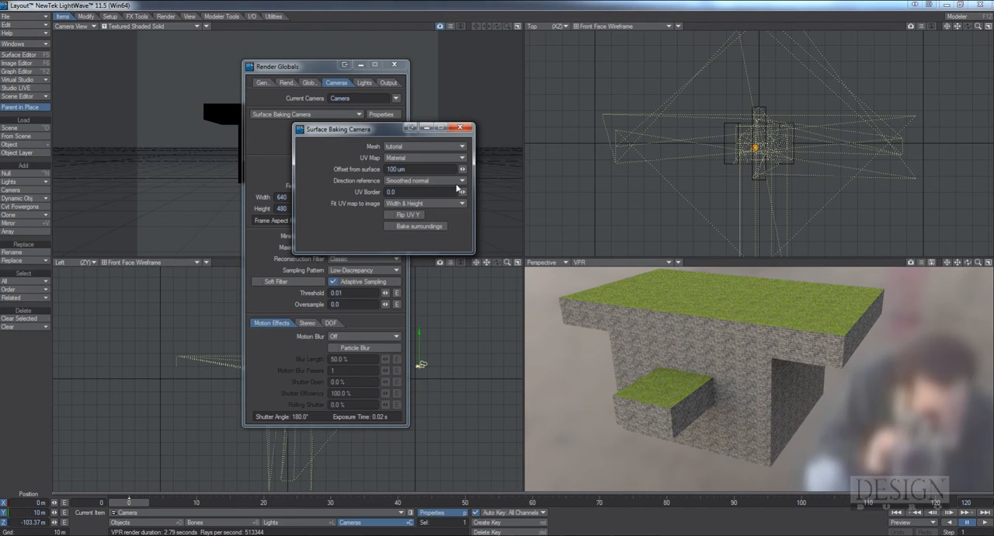
left_click(461, 126)
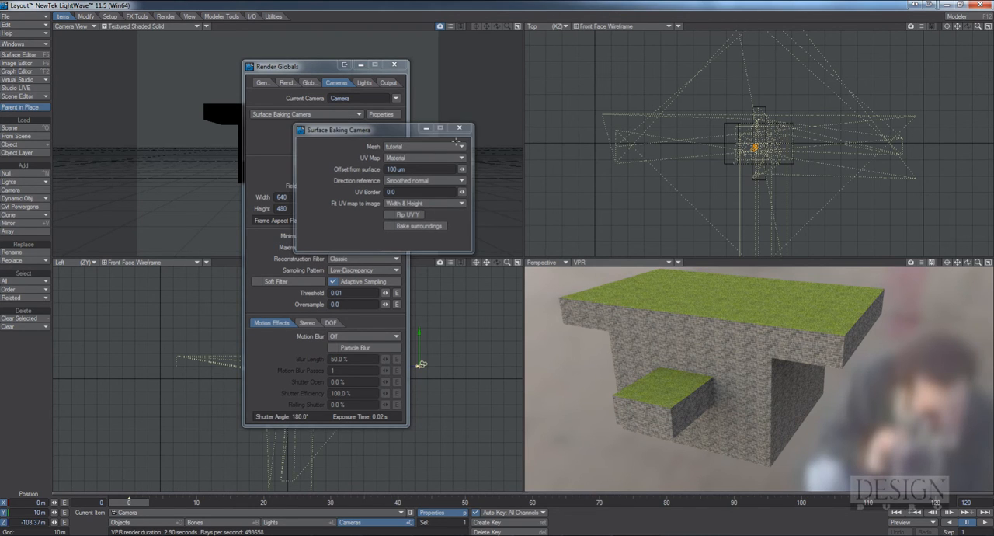
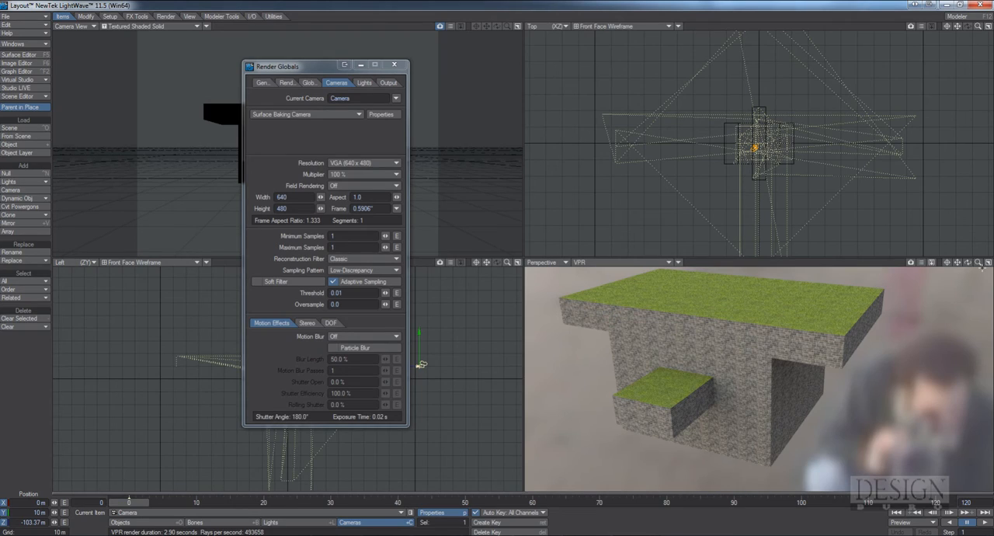
Set the Surface Baking Camera's resolution to 4096 wide by 4096 high
mouse_move(978, 263)
left_mouse_down()
mouse_move(989, 263)
mouse_move(968, 263)
left_mouse_up()
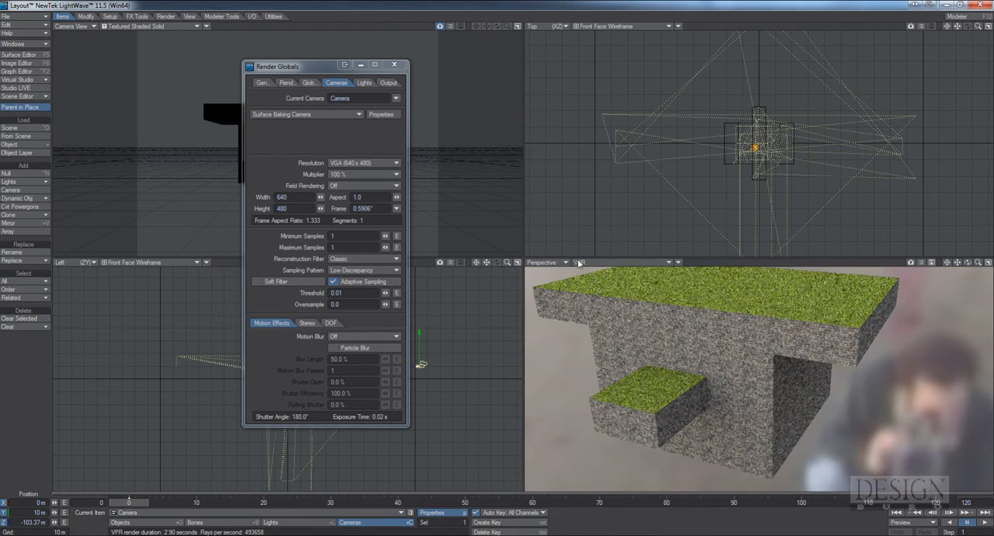
left_click(301, 198)
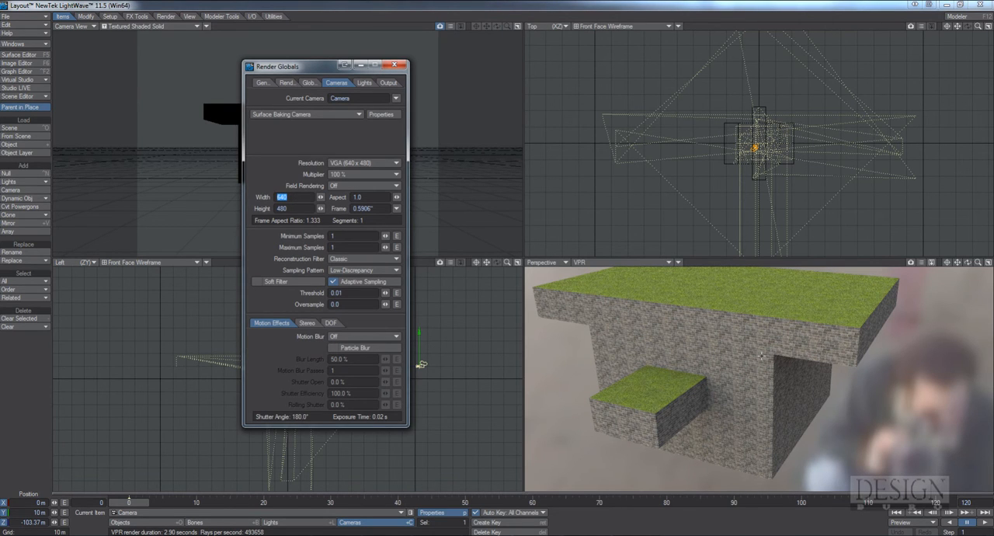
type("4096")
key("Tab")
type("40")
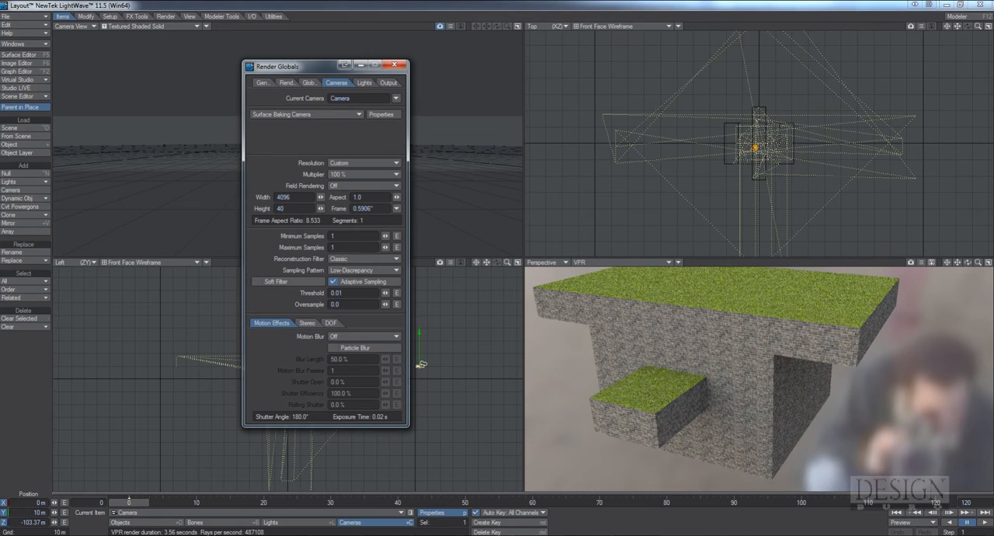
key("Tab")
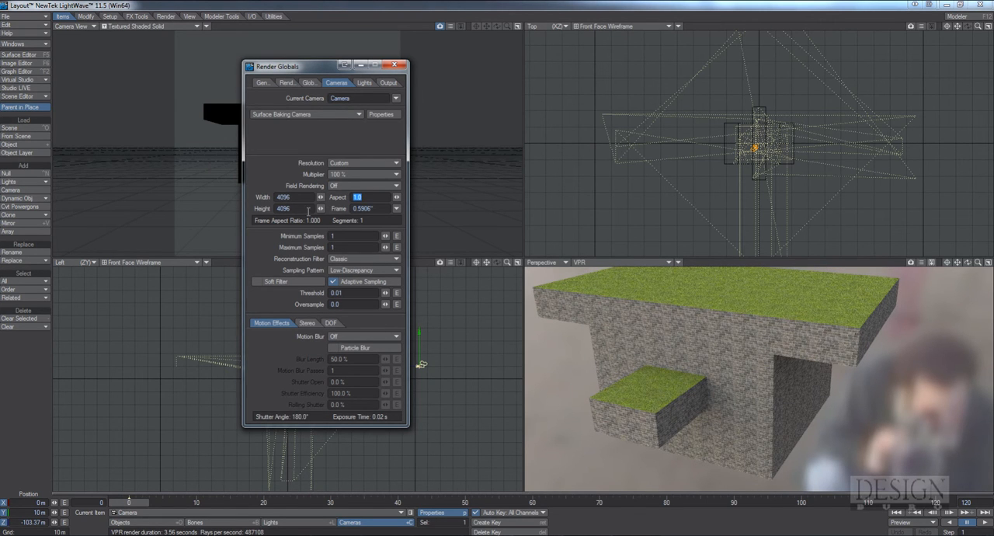
Re-enter the camera's width as 1024 and multiply it by 4 with an inline calculation
left_click(298, 198)
key("BackSpace")
key("BackSpace")
key("BackSpace")
key("BackSpace")
type("1024")
key("Tab")
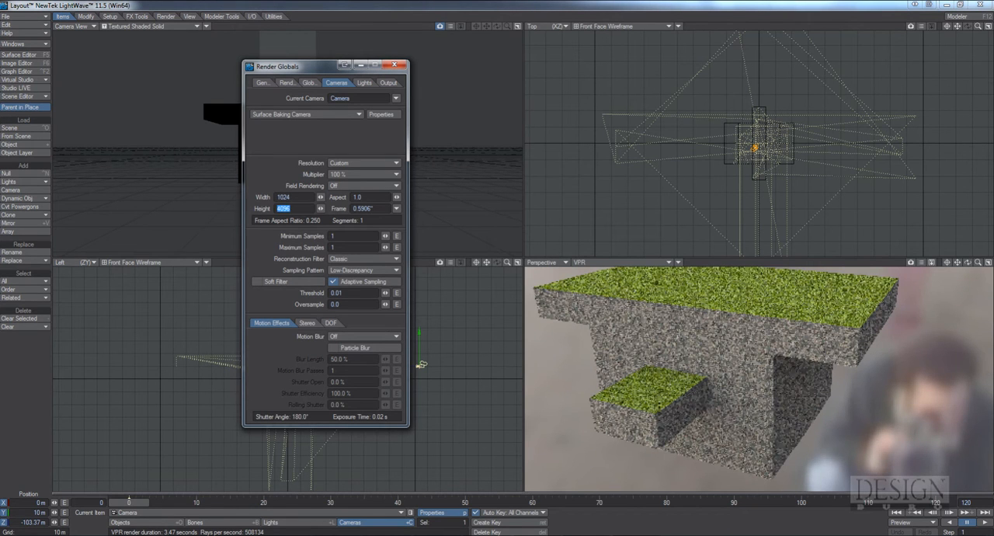
left_click(308, 198)
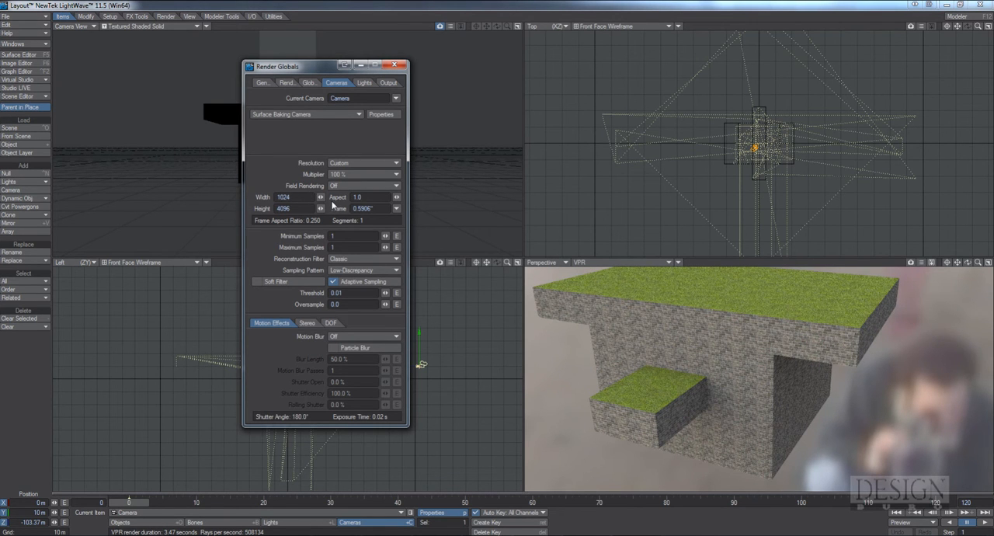
type("*4")
key("Return")
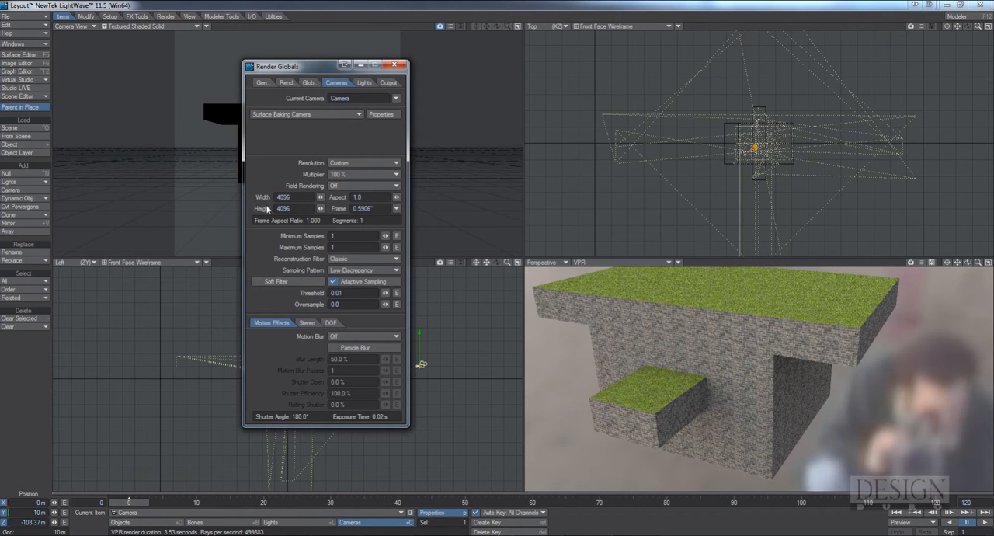
Set the camera's maximum samples to 8 and its oversample to 0.6
mouse_move(312, 72)
left_mouse_down()
mouse_move(403, 100)
mouse_move(322, 90)
mouse_move(314, 76)
left_mouse_up()
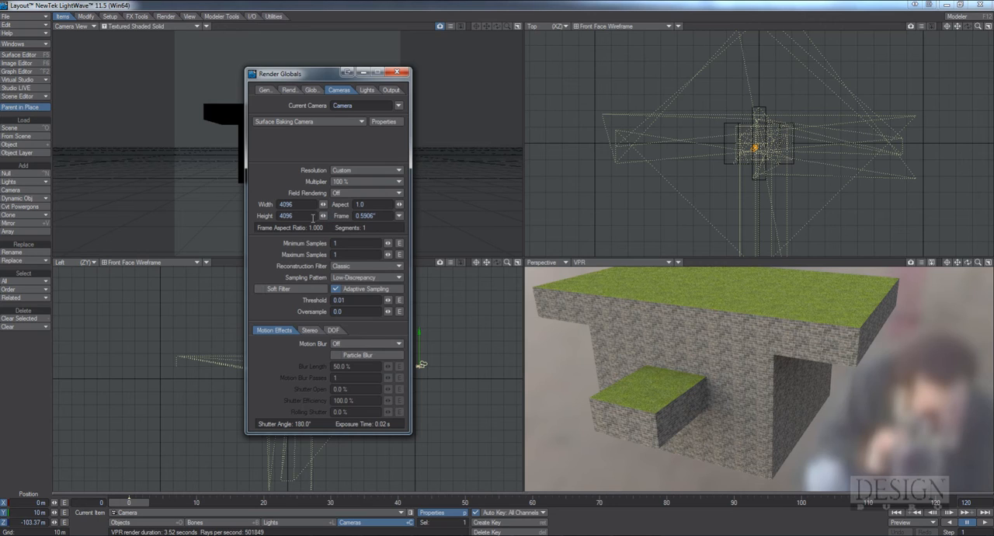
left_click(349, 254)
type("8")
key("Return")
left_click(353, 312)
key("BackSpace")
type("6")
double_click(351, 299)
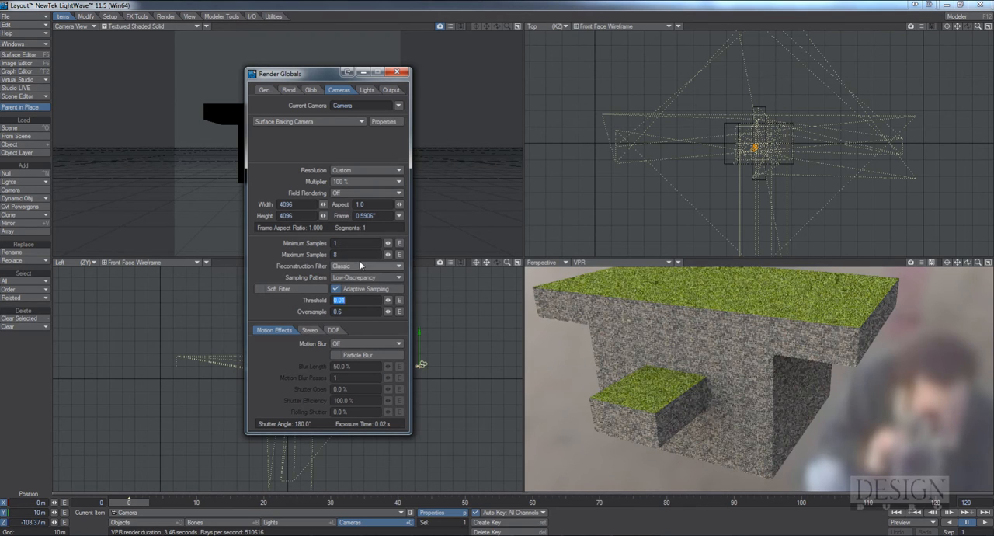
left_click_drag(330, 72, 283, 66)
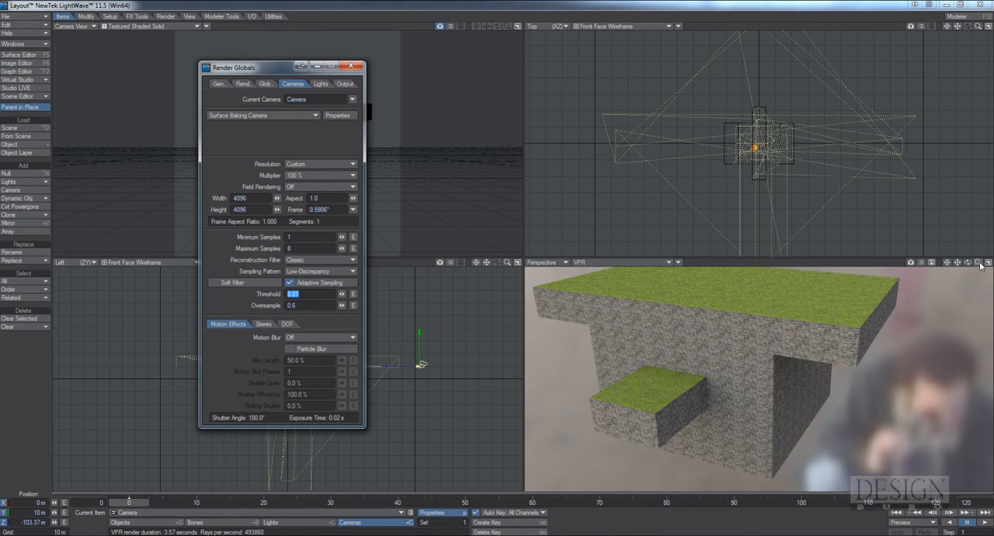
left_click_drag(968, 266, 968, 262)
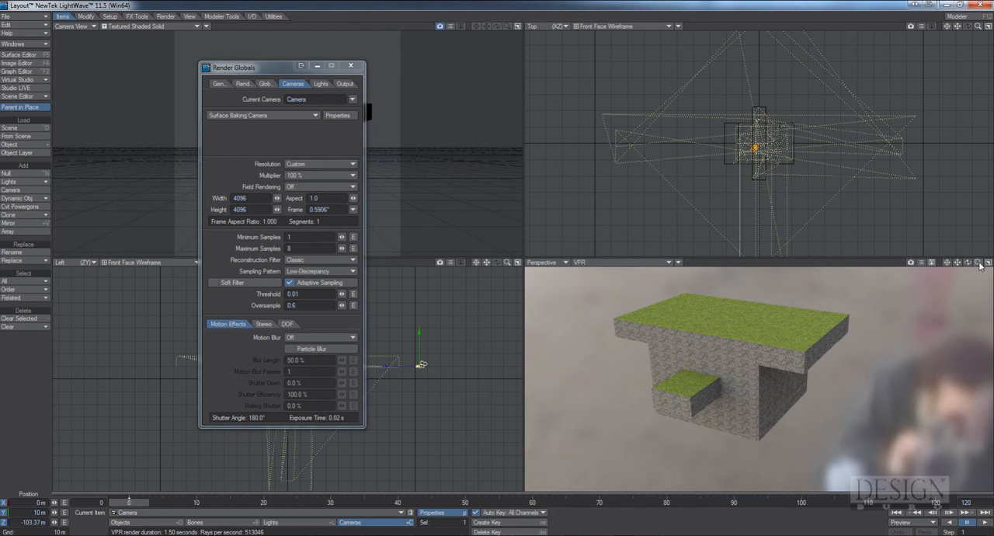
left_click_drag(981, 266, 968, 266)
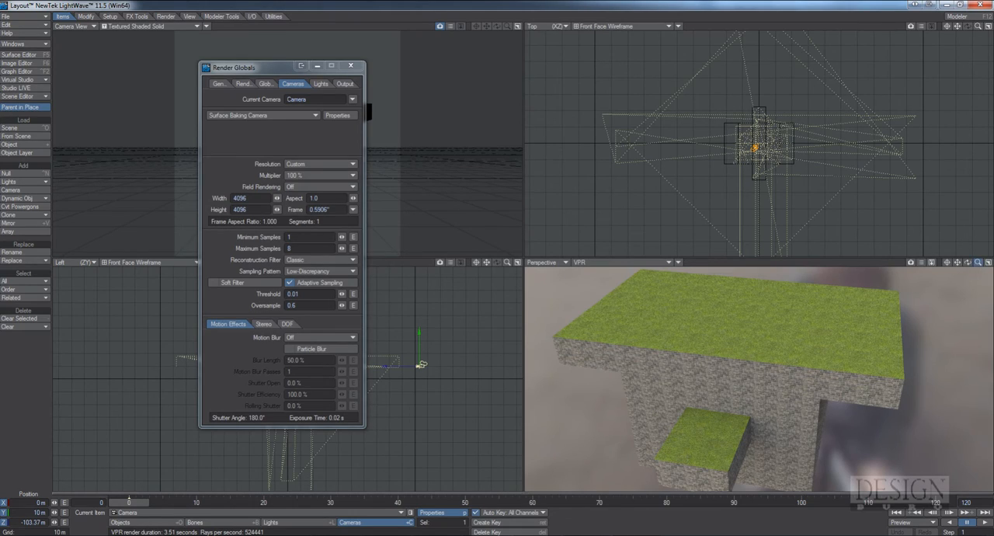
left_click_drag(979, 264, 978, 265)
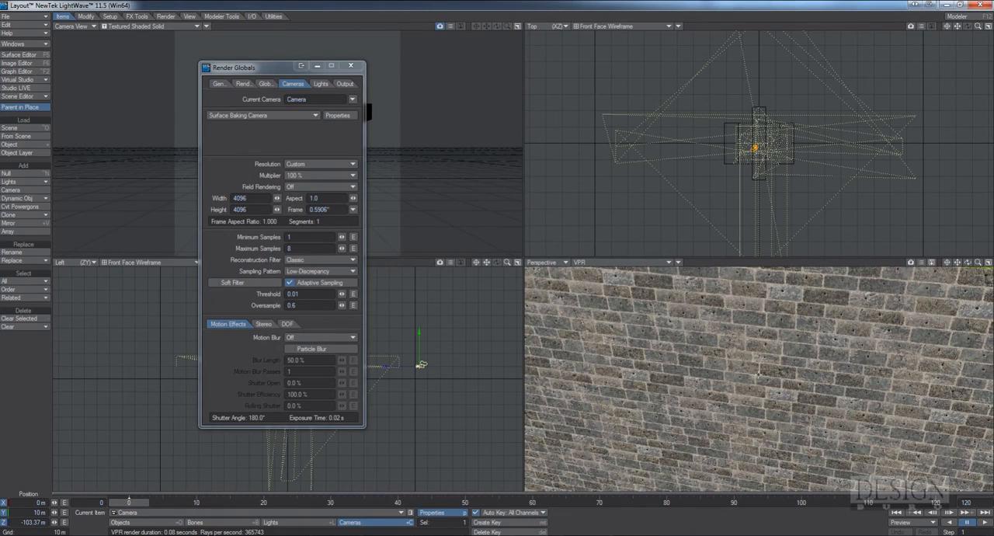
left_click_drag(979, 264, 965, 264)
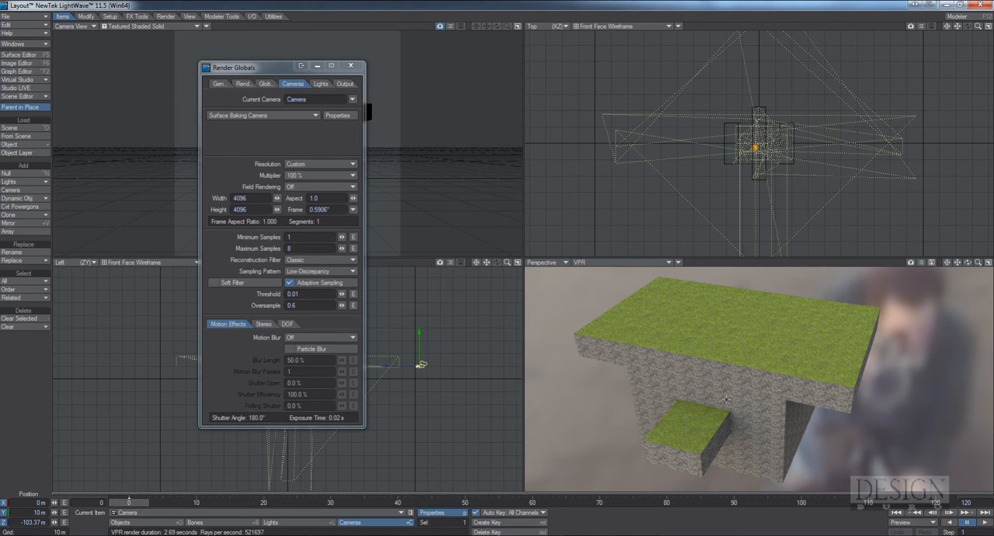
Close the Render Globals and add a Compositing Buffer Export image filter to the scene's processing effects
left_click(351, 68)
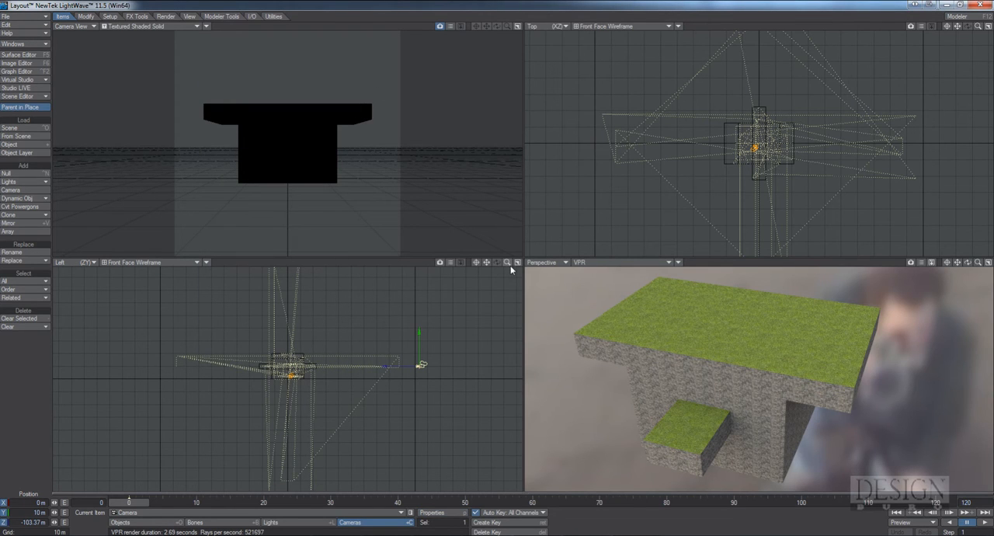
key("ctrl+F8")
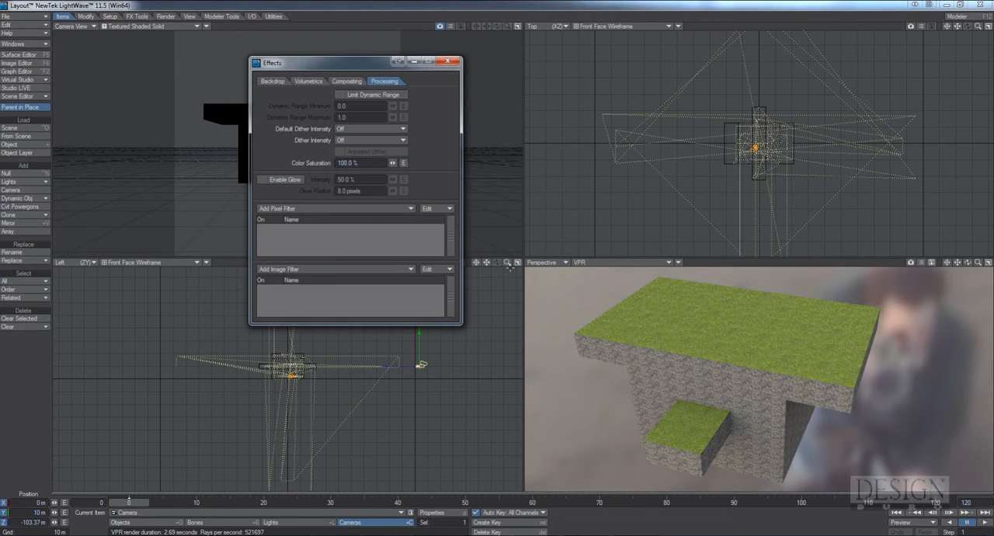
left_click_drag(359, 66, 464, 101)
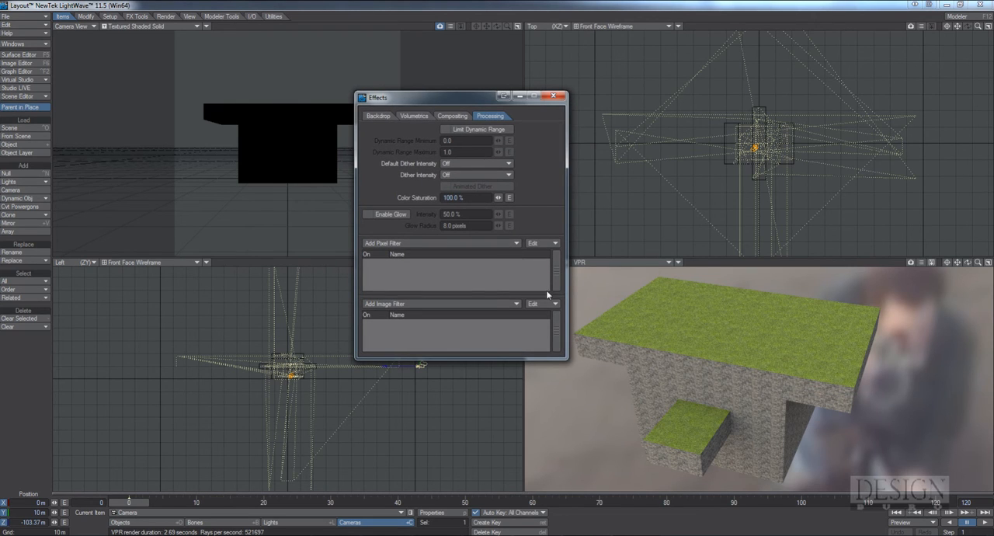
left_click(439, 243)
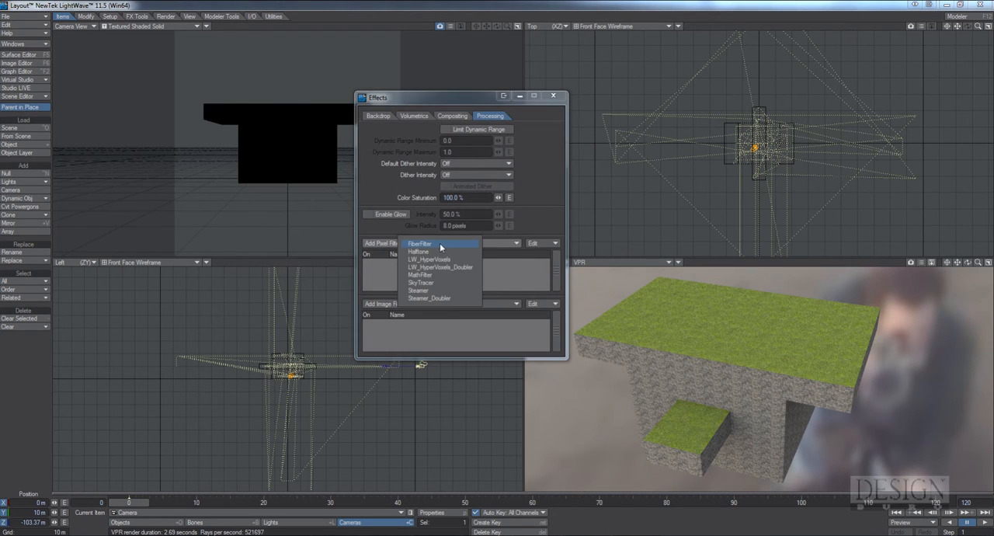
left_click(445, 303)
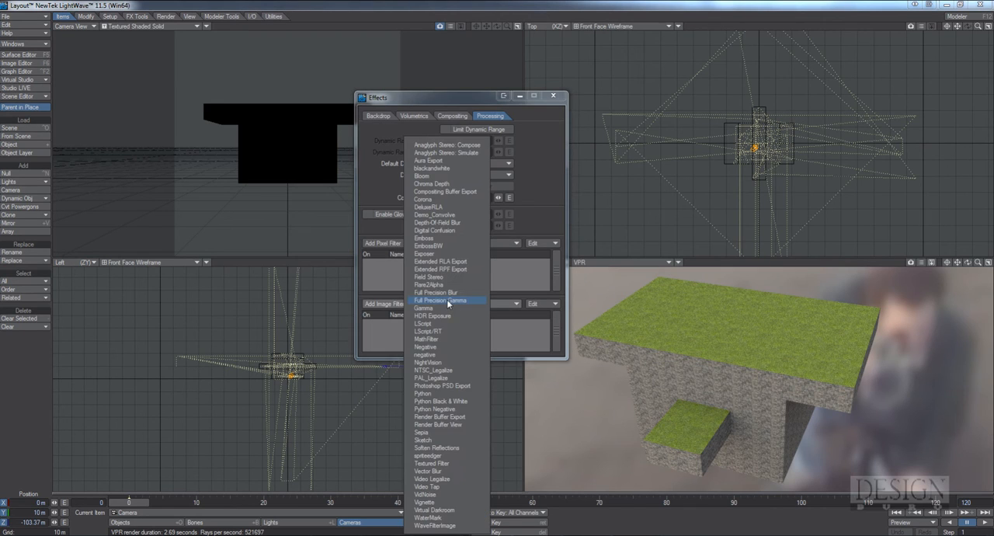
left_click(459, 193)
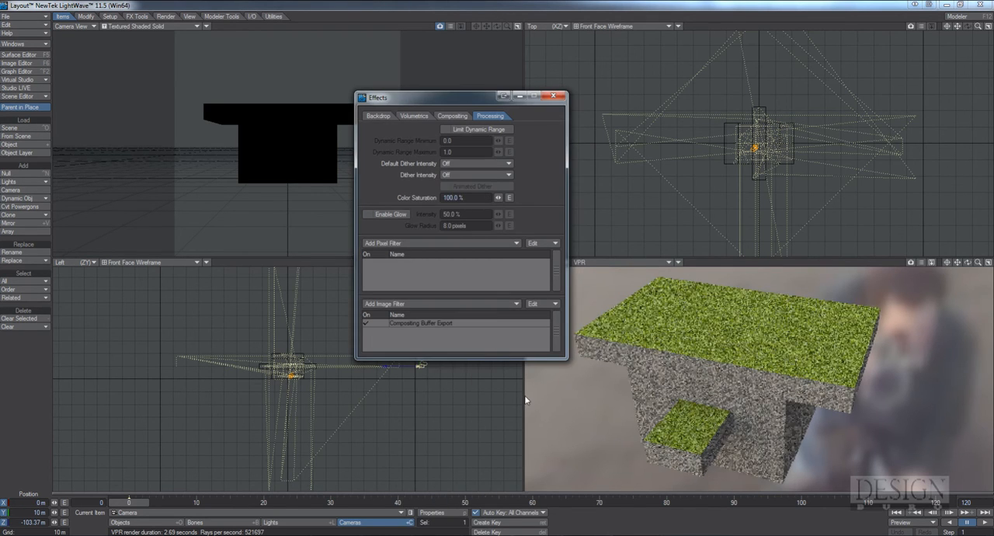
Open the Compositing Buffer Export settings, enlarge the window to show all buffers, and include the Normal buffer
left_click_drag(437, 99, 382, 46)
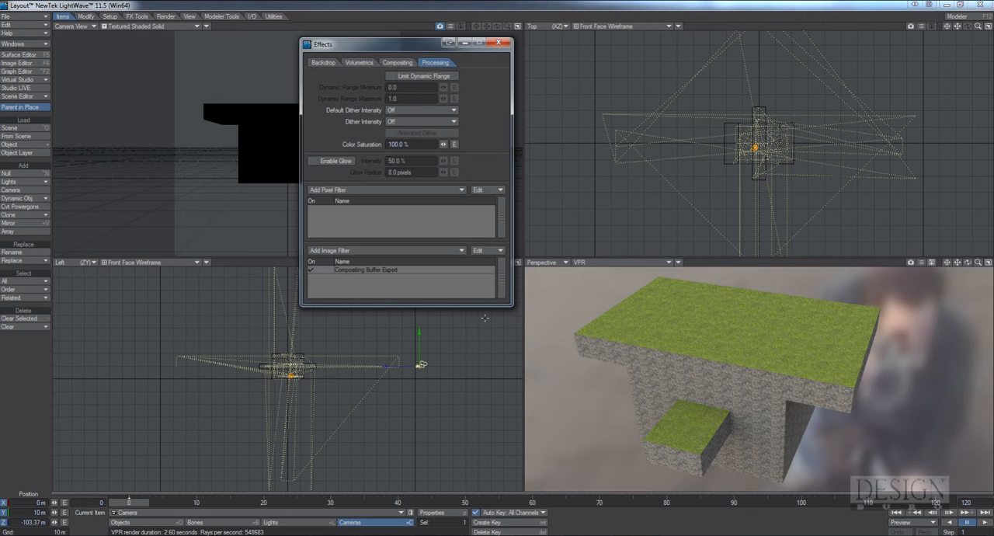
double_click(394, 270)
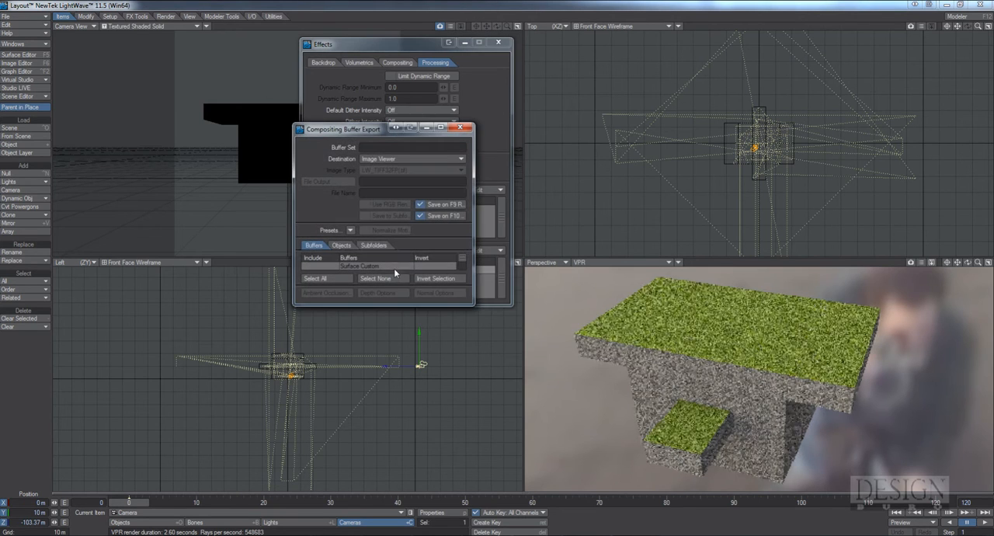
left_click_drag(395, 128, 477, 78)
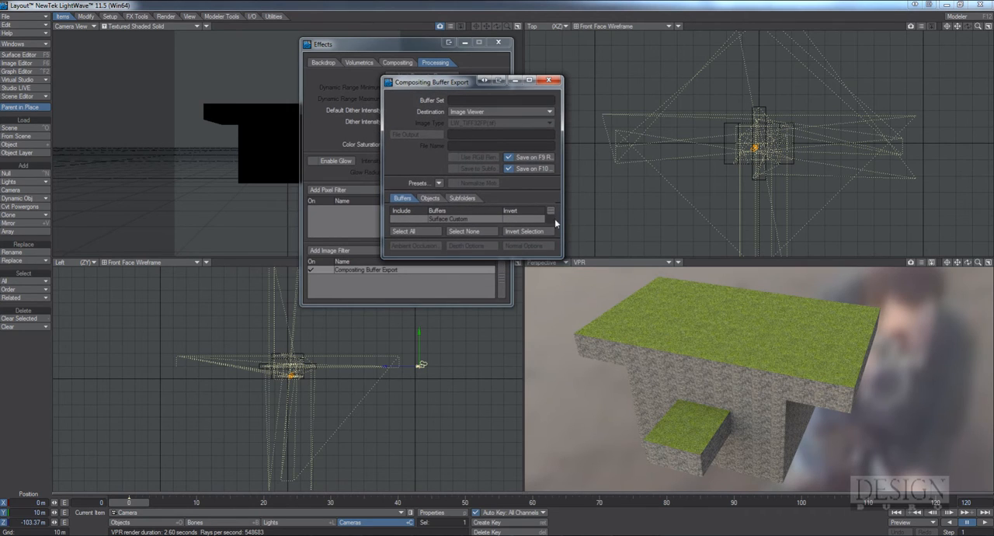
left_click_drag(560, 256, 691, 512)
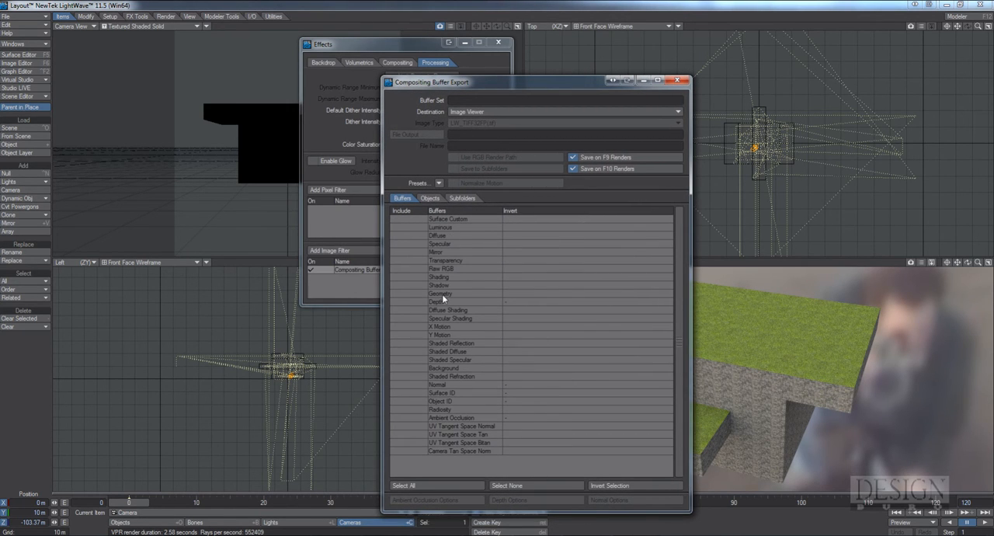
left_click_drag(481, 85, 352, 63)
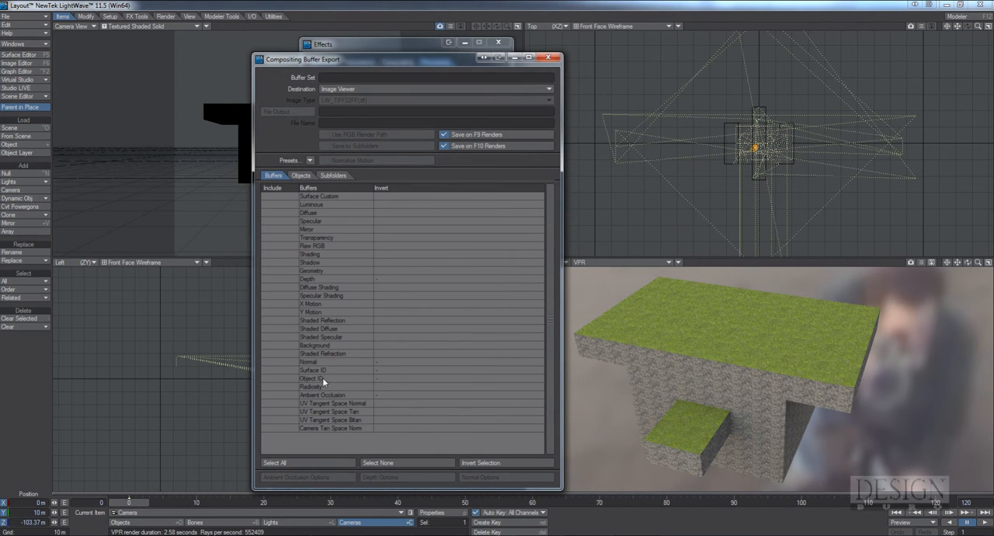
left_click(291, 362)
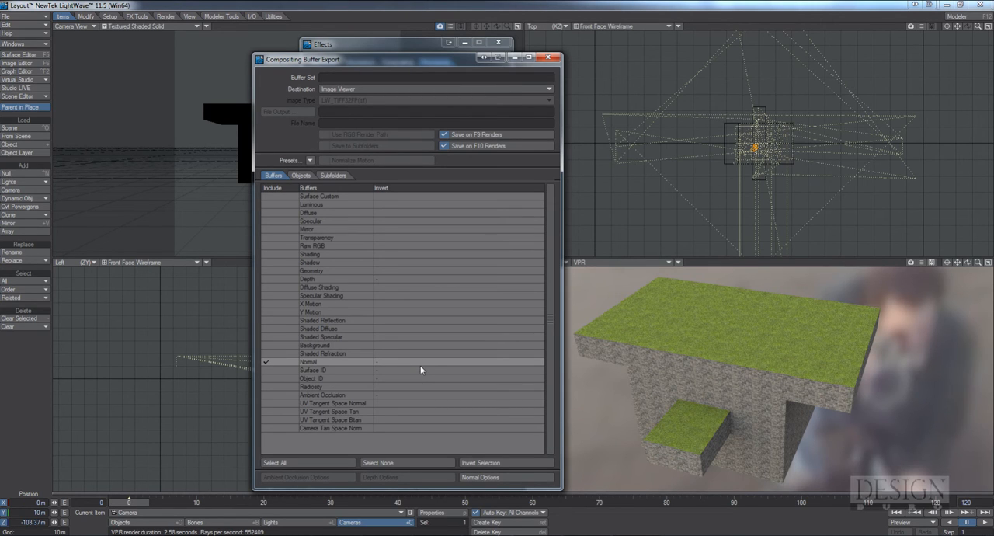
Set the buffer export's destination to Image Files and its image type to LW_TGA32(.tga)
left_click(390, 86)
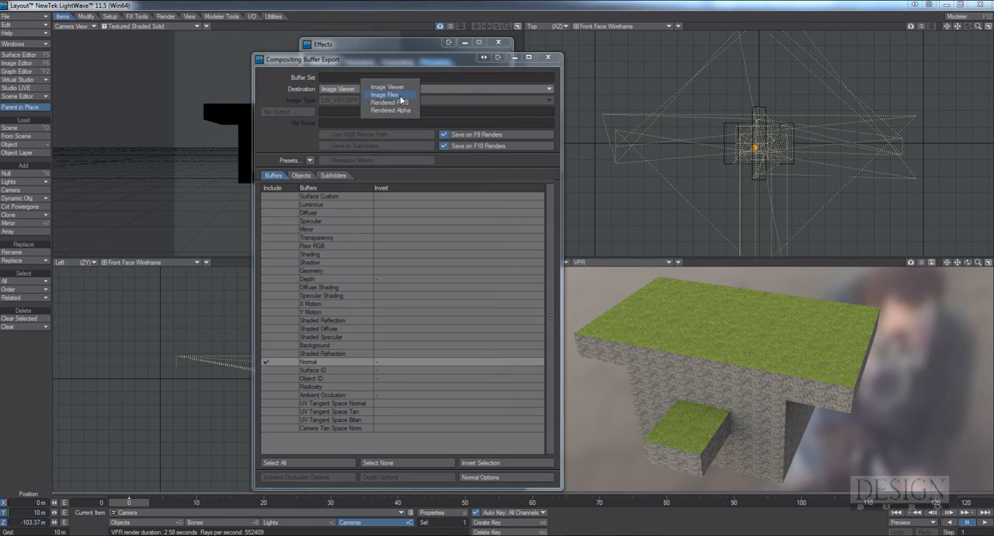
left_click(385, 94)
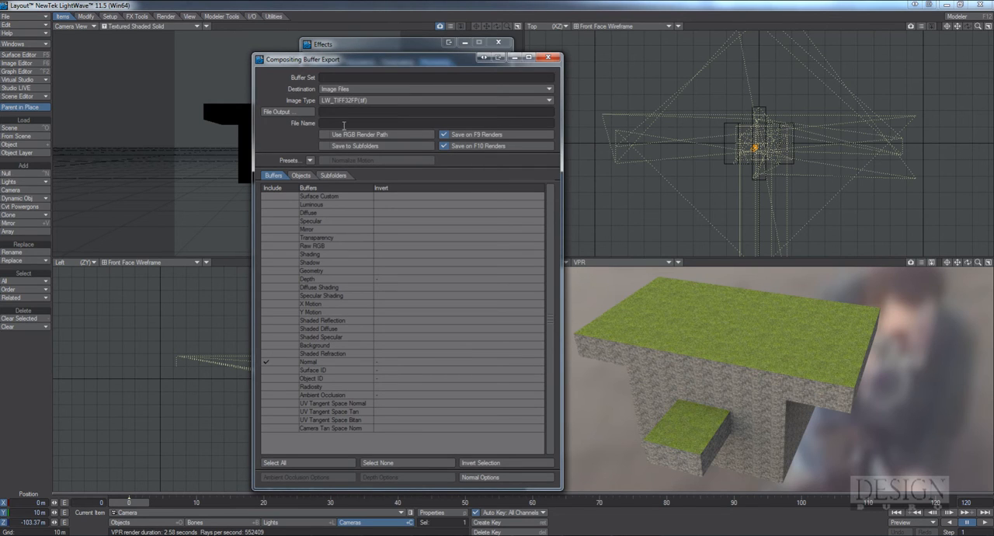
left_click(415, 101)
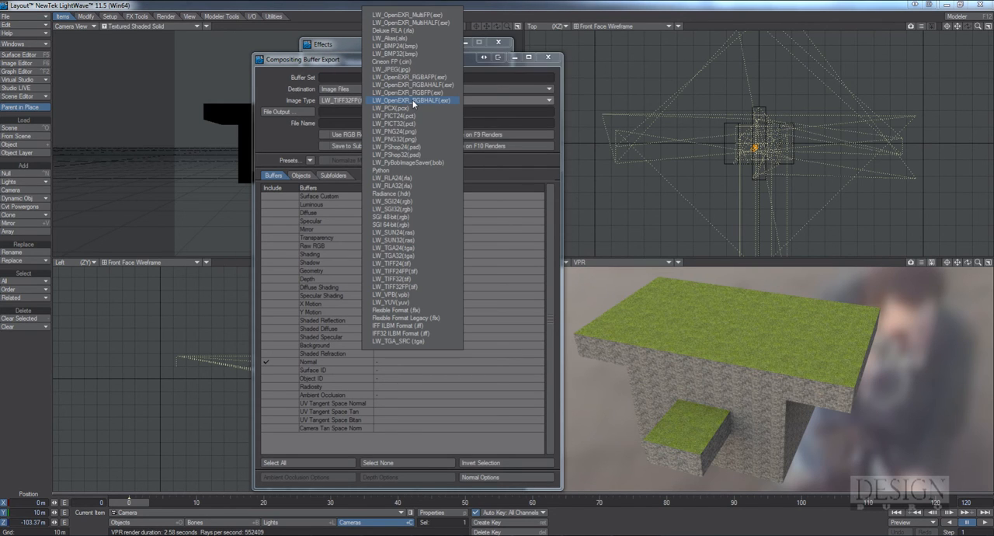
left_click(417, 255)
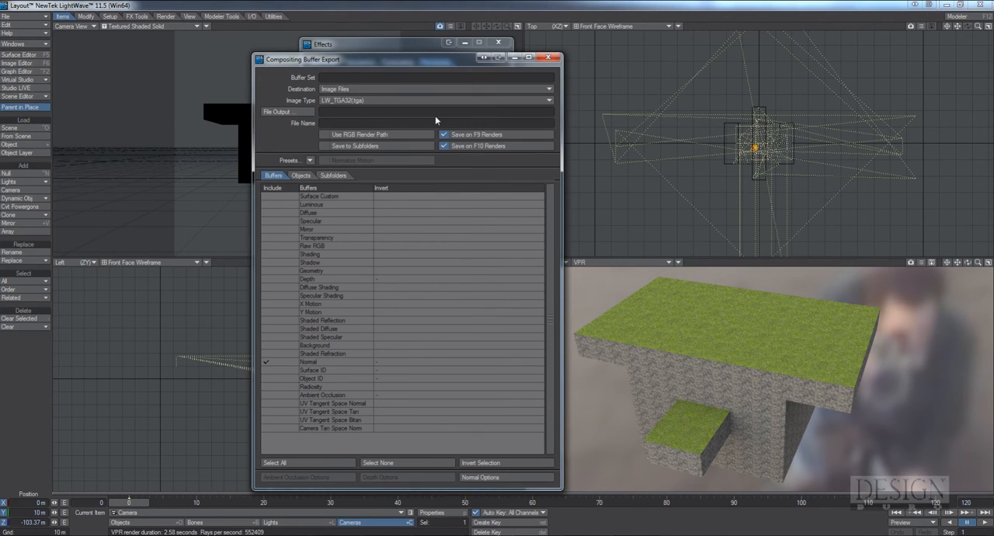
For the buffer export's file output, create a folder named sm inside the Renders folder and open it
left_click(308, 116)
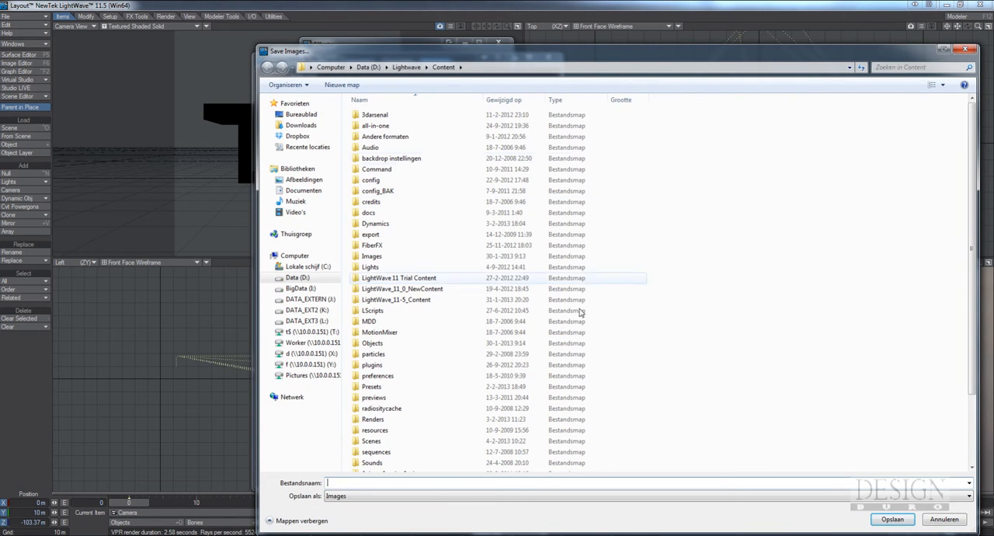
left_click_drag(971, 232, 968, 295)
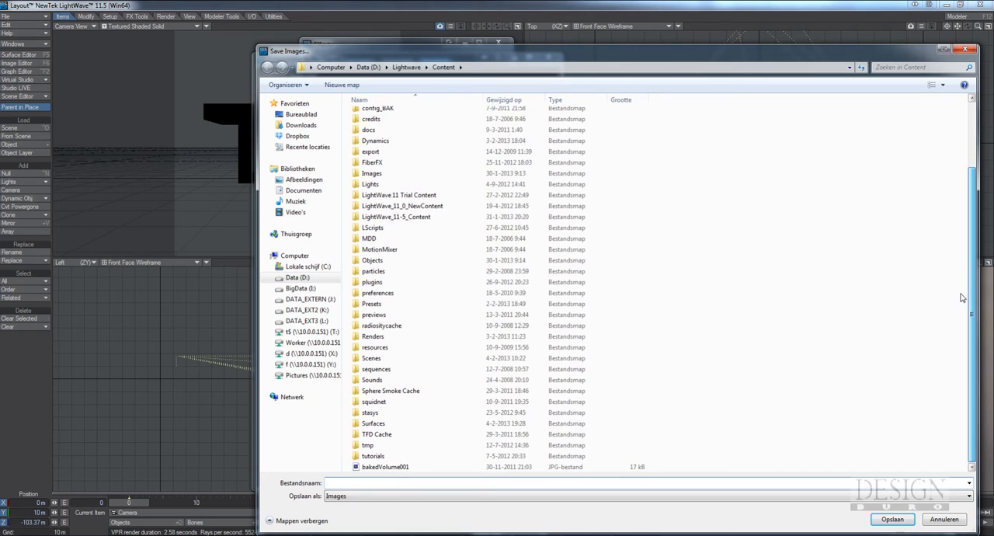
double_click(470, 336)
scroll(444, 332, "down", 5)
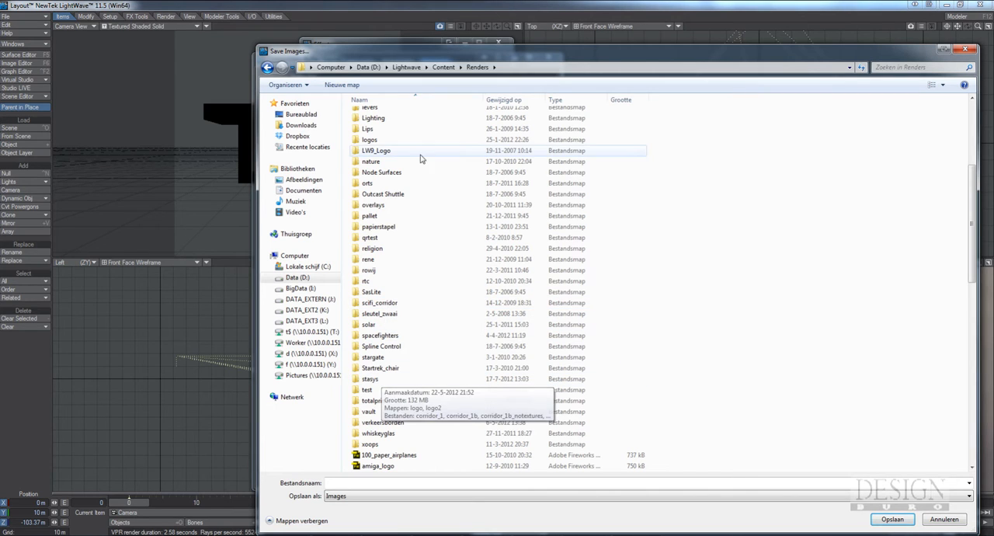
left_click(343, 85)
type("sm")
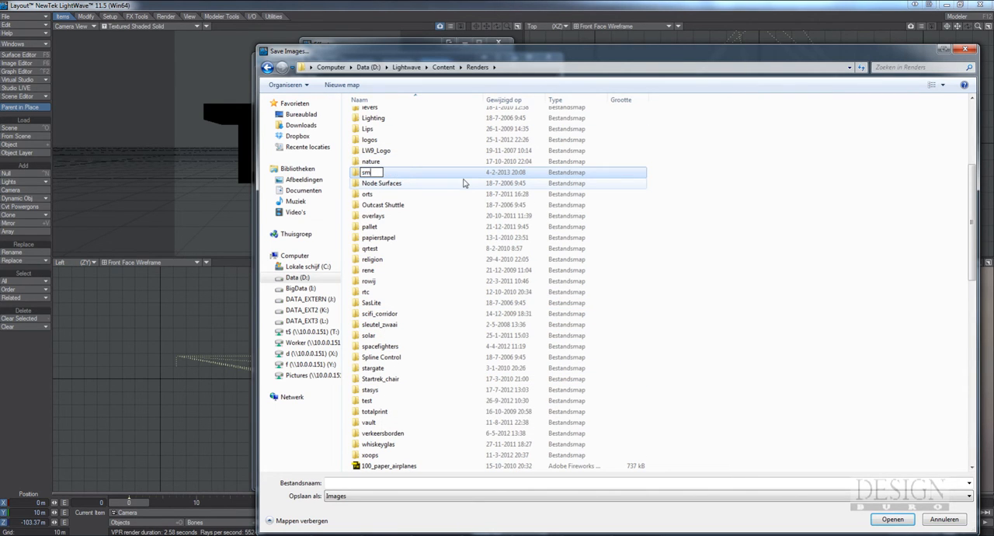
key("Return")
double_click(372, 325)
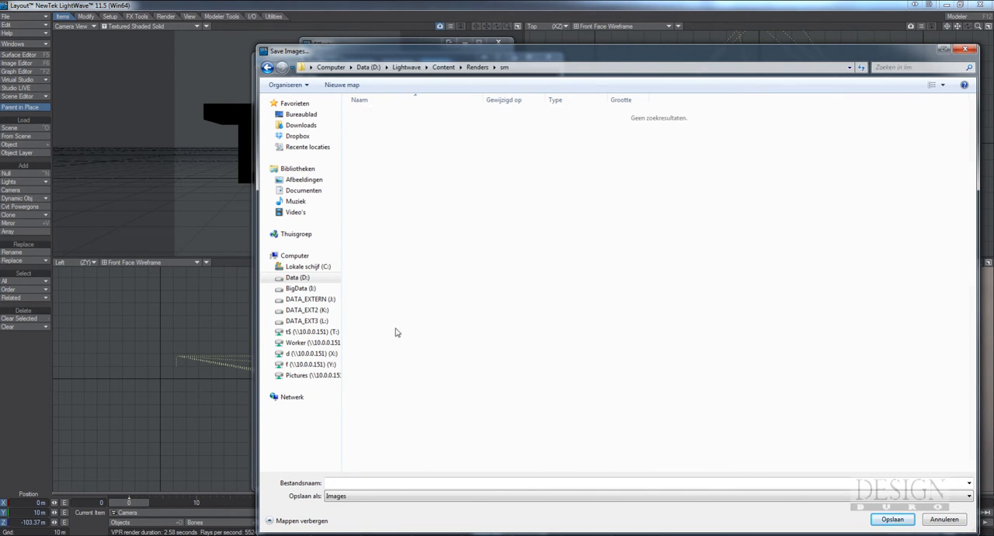
Name the exported buffer file tutorial_n, then close the buffer export settings and the scene's effects settings
left_click(367, 484)
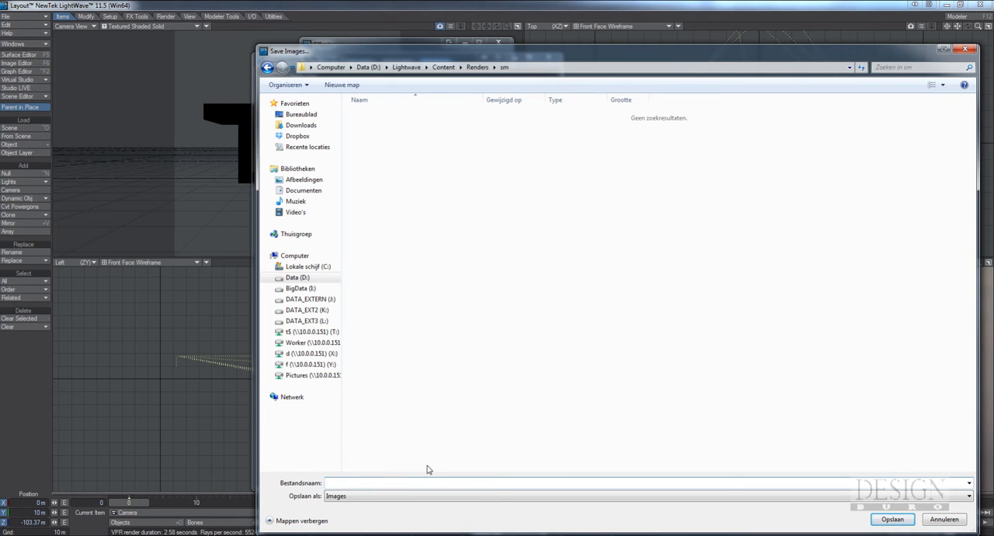
type("tut")
type("orial_n")
key("Return")
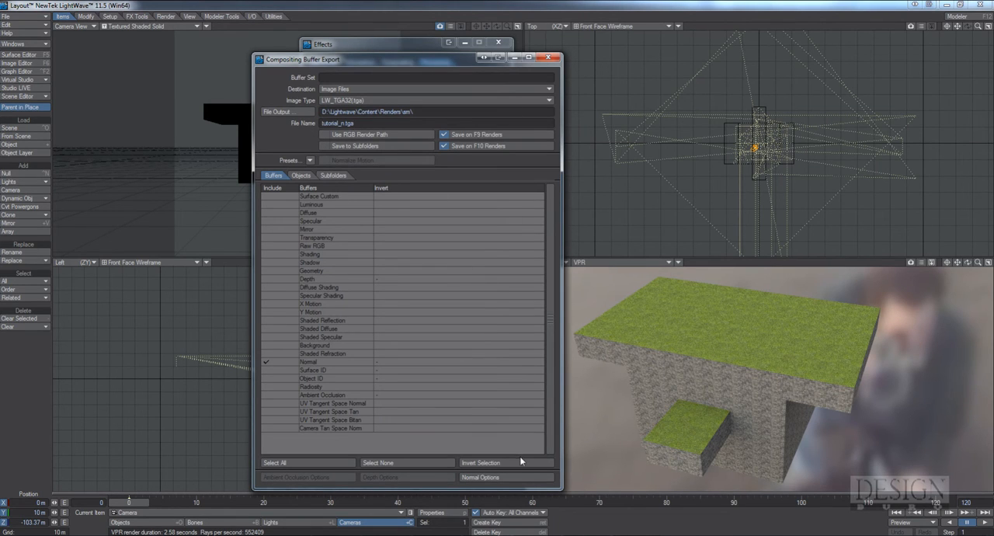
left_click(548, 57)
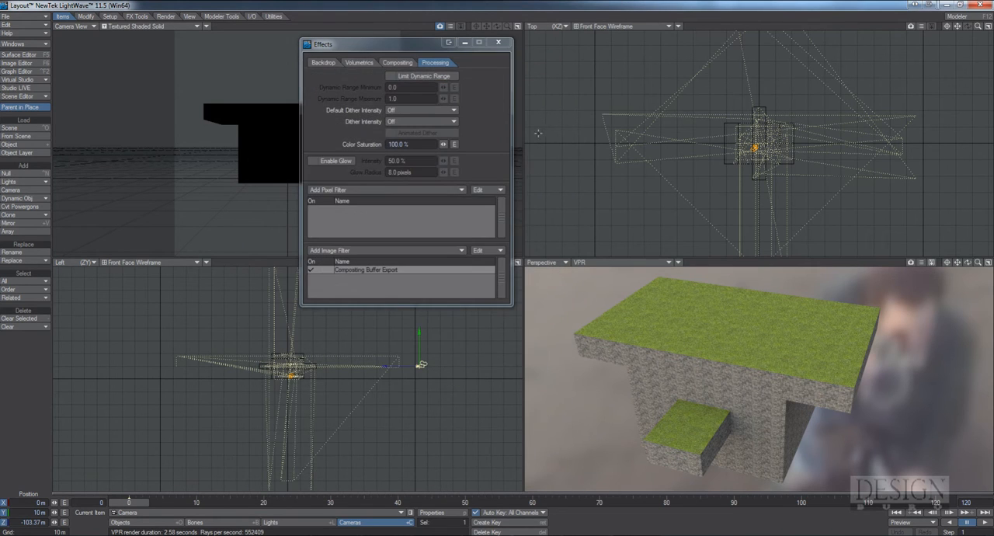
left_click(398, 62)
left_click(359, 62)
left_click(323, 62)
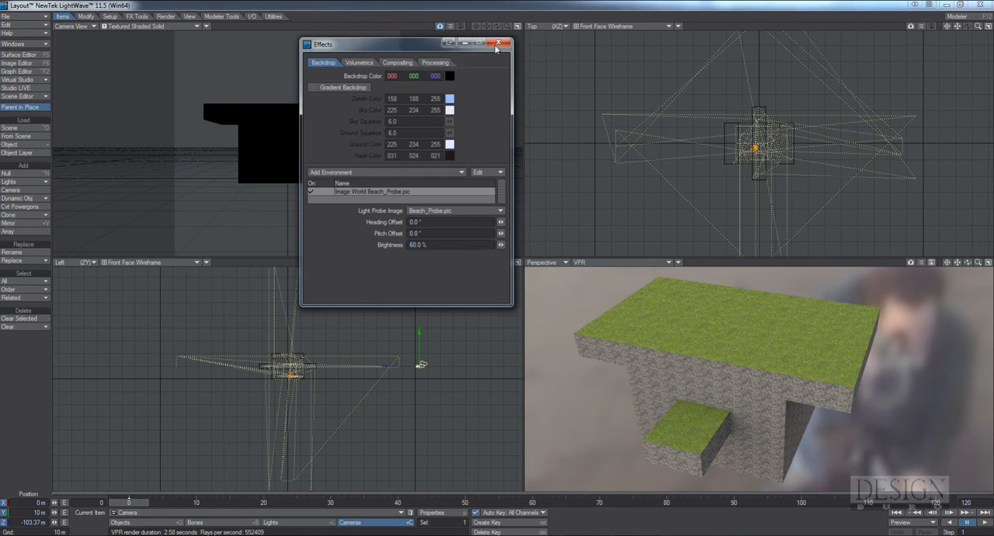
left_click(497, 42)
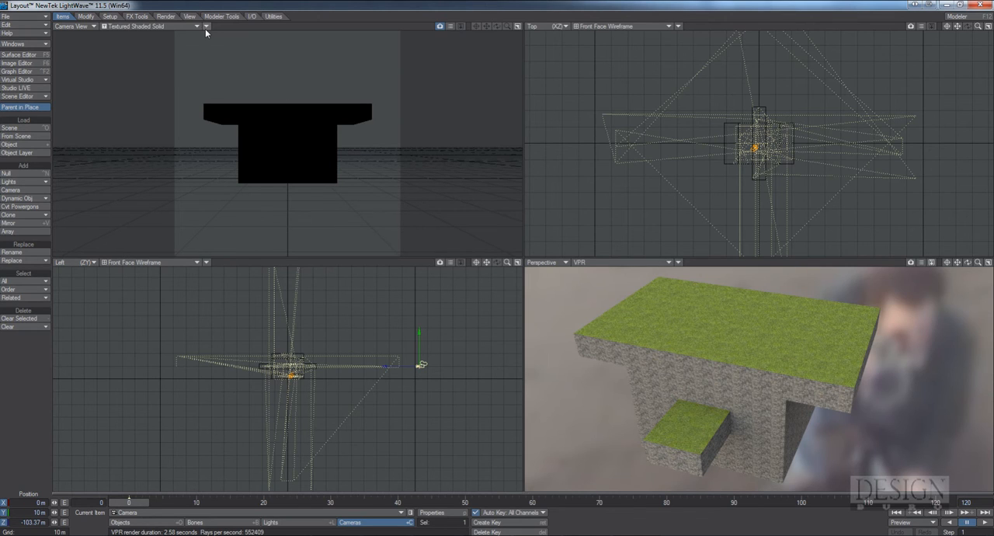
Render the current frame with the baking camera and reposition the render windows for a clear view
left_click(165, 16)
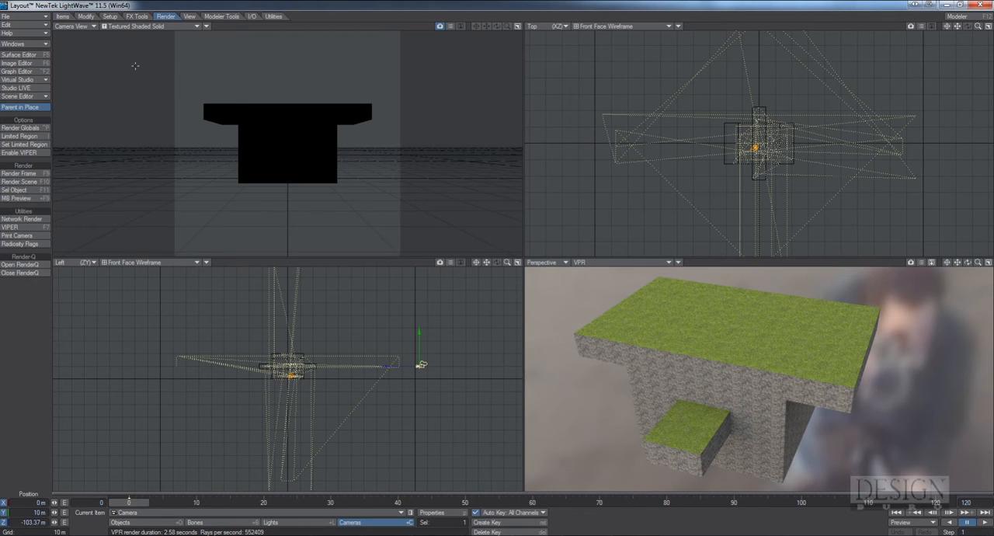
left_click(24, 173)
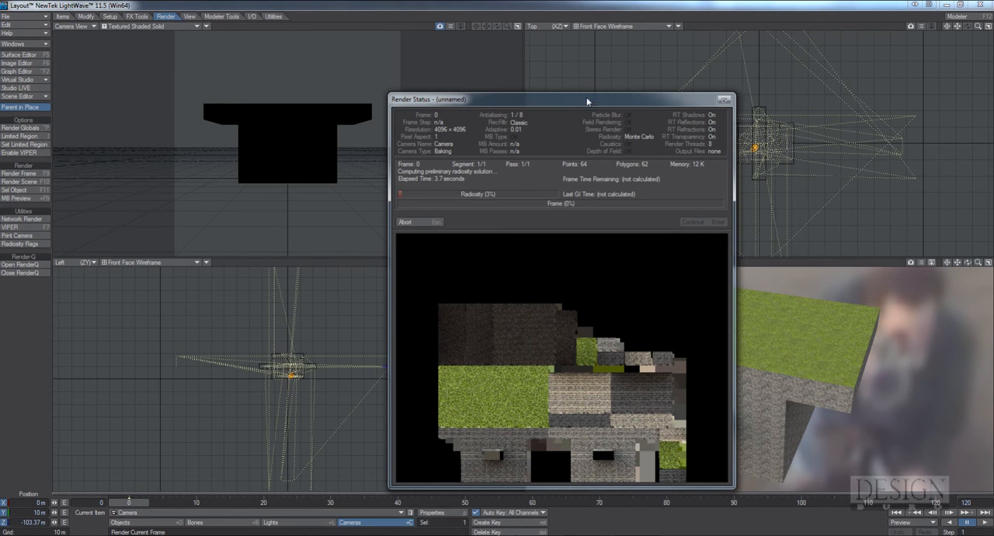
left_click_drag(590, 102, 551, 51)
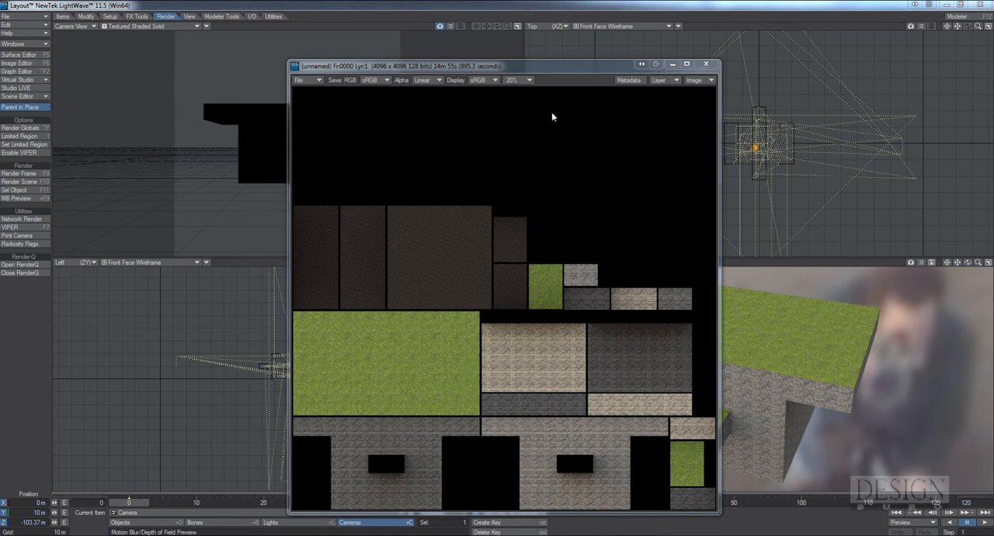
left_click_drag(539, 71, 546, 44)
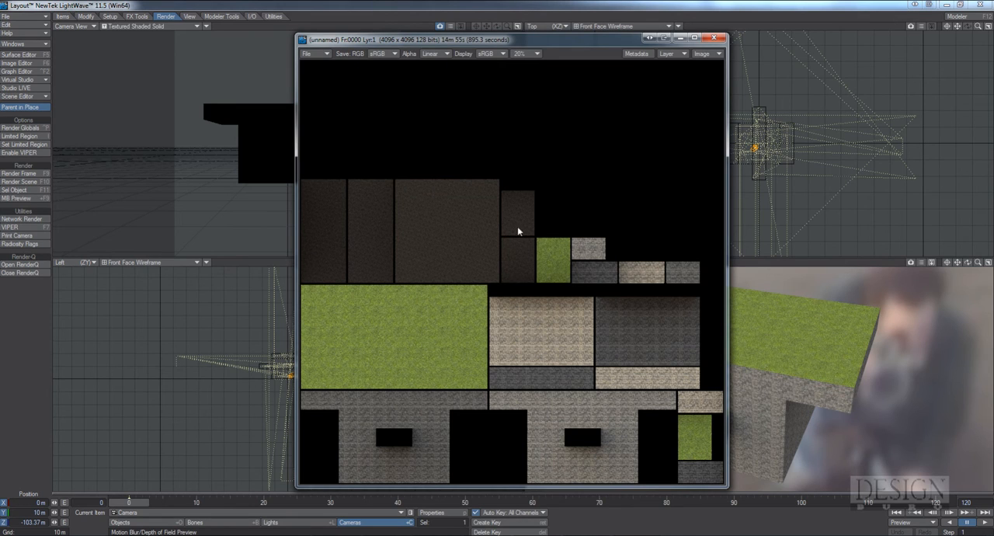
Start saving the baked render as LW_TGA24(.tga) and browse to the sm folder inside Content\Renders
left_click(310, 53)
mouse_move(326, 52)
left_click(317, 55)
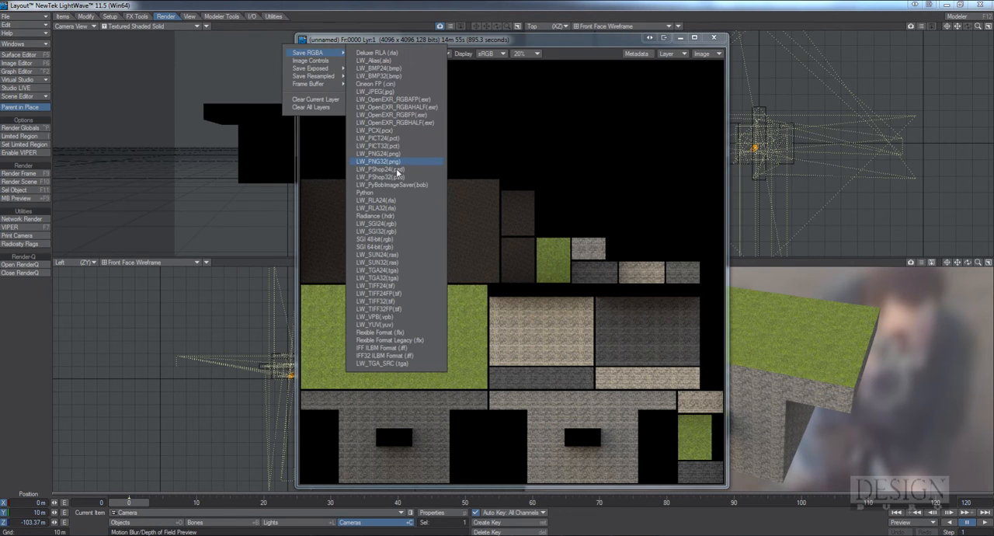
left_click(393, 271)
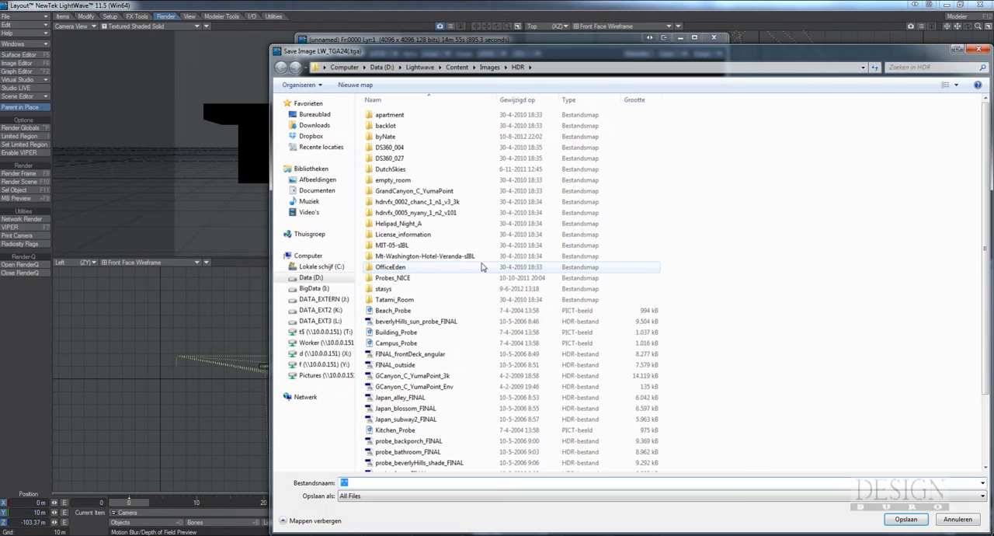
left_click(469, 65)
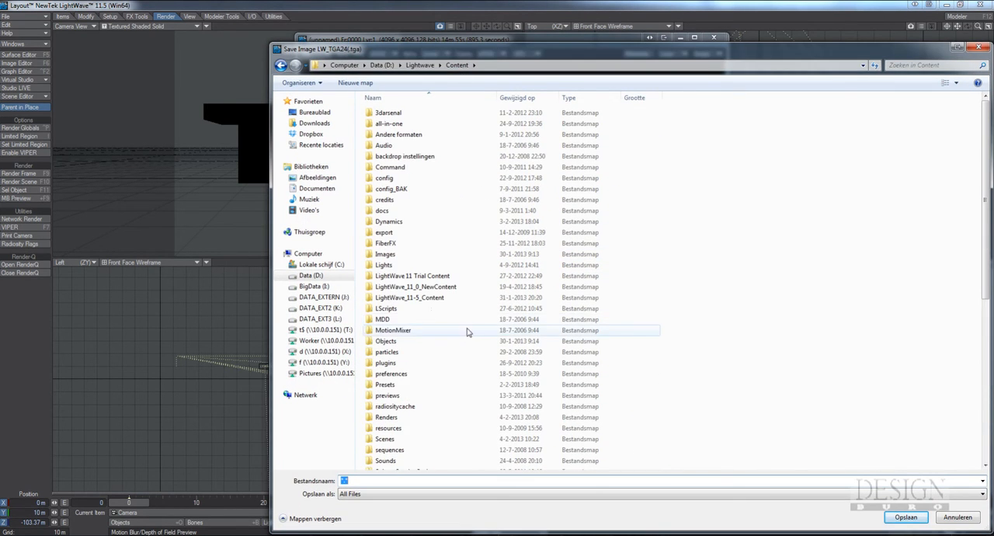
double_click(393, 417)
left_click(402, 440)
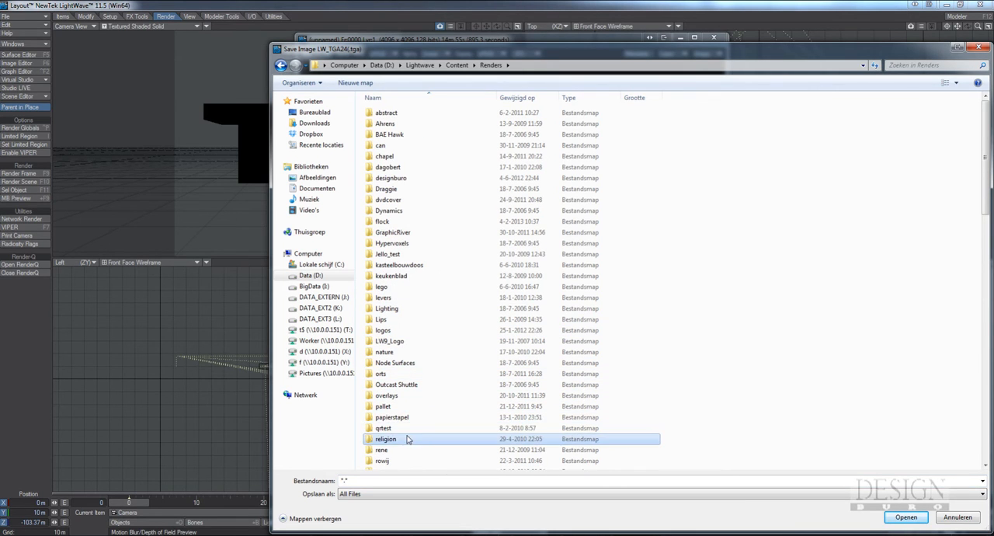
scroll(404, 440, "down", 5)
double_click(393, 357)
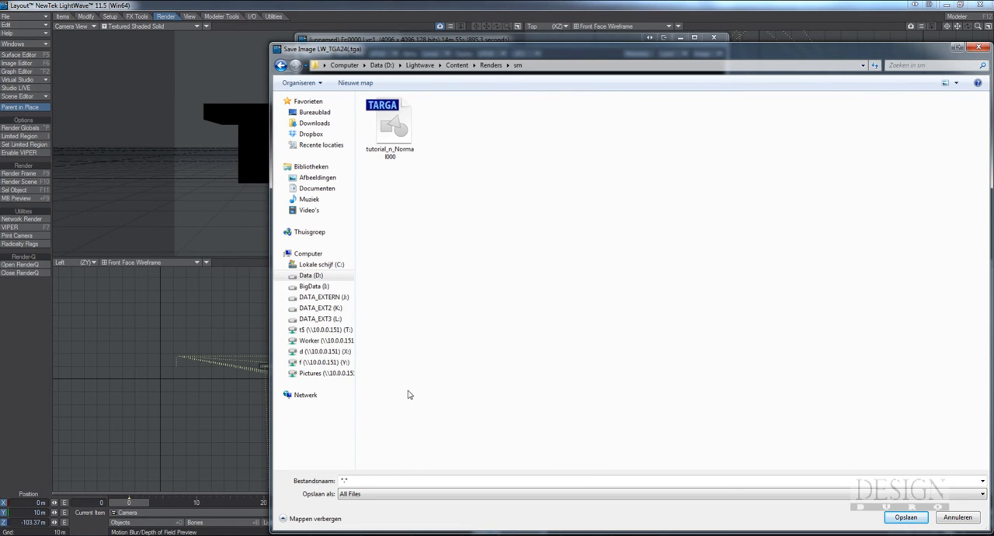
Name the baked image tutorial_d and save it
left_click(376, 480)
type("tutori")
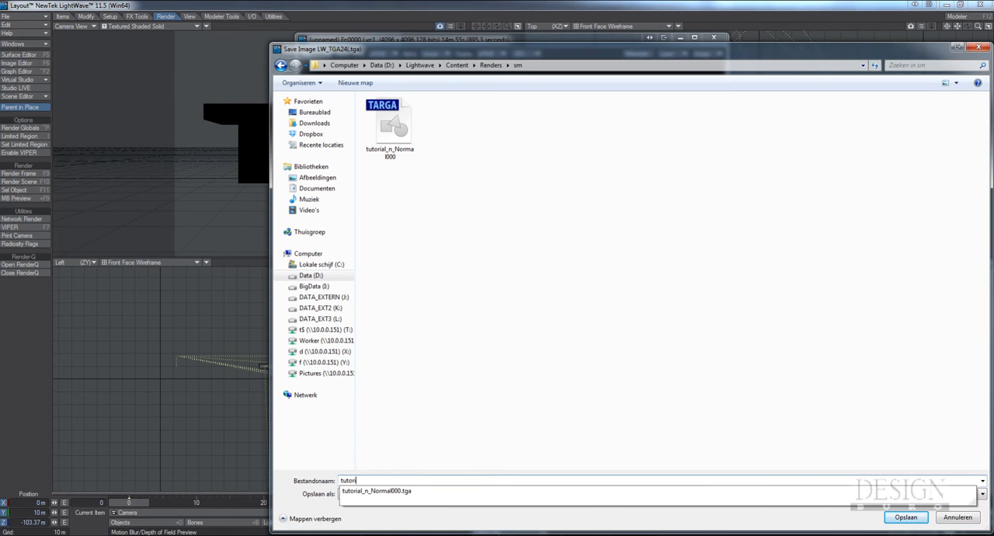
type("al_d")
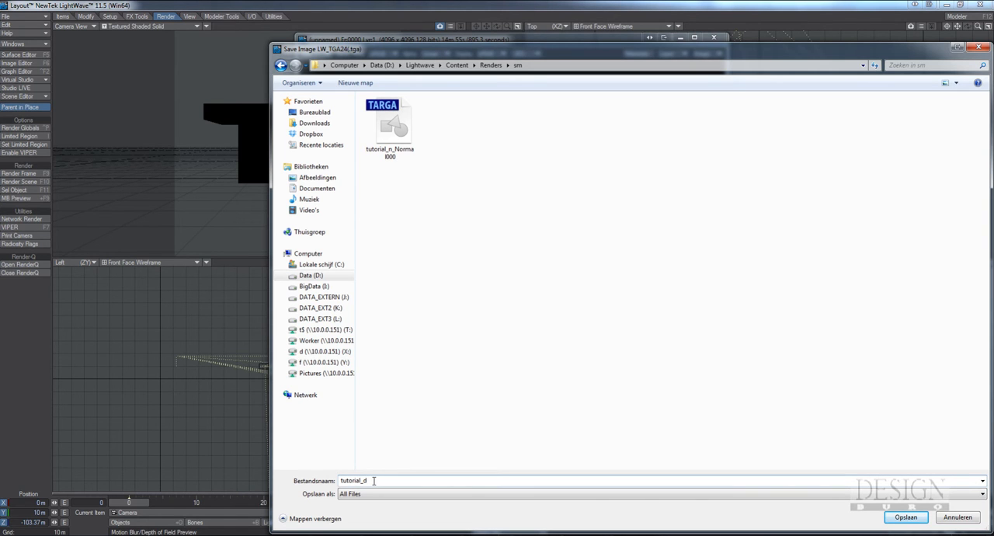
key("Return")
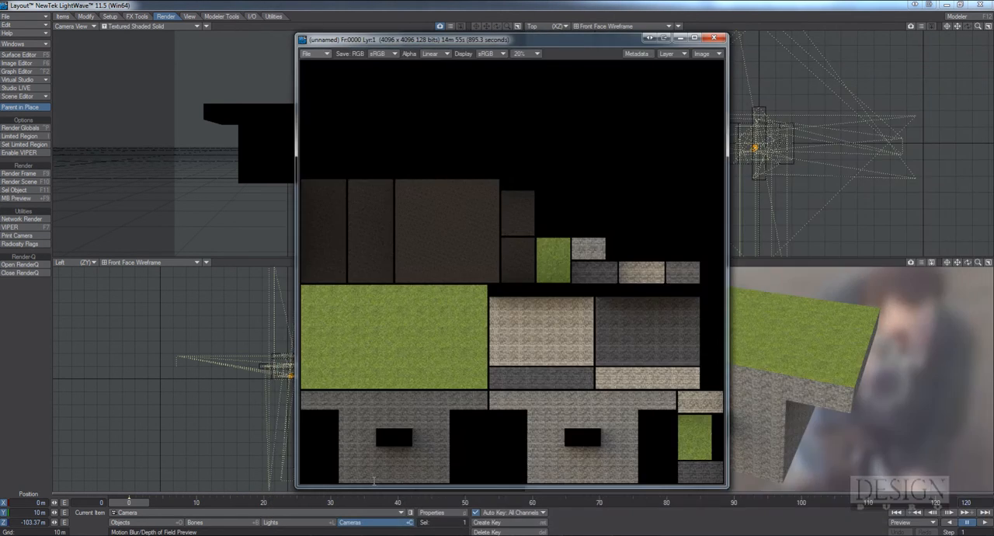
Close the baked render's window and turn off the Compositing Buffer Export filter in the processing effects
left_click(716, 39)
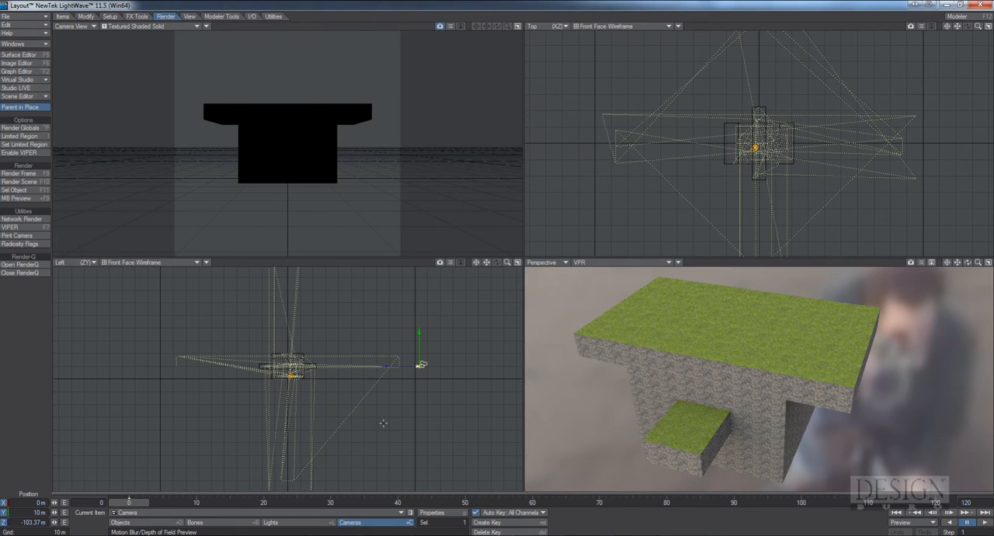
key("ctrl+F8")
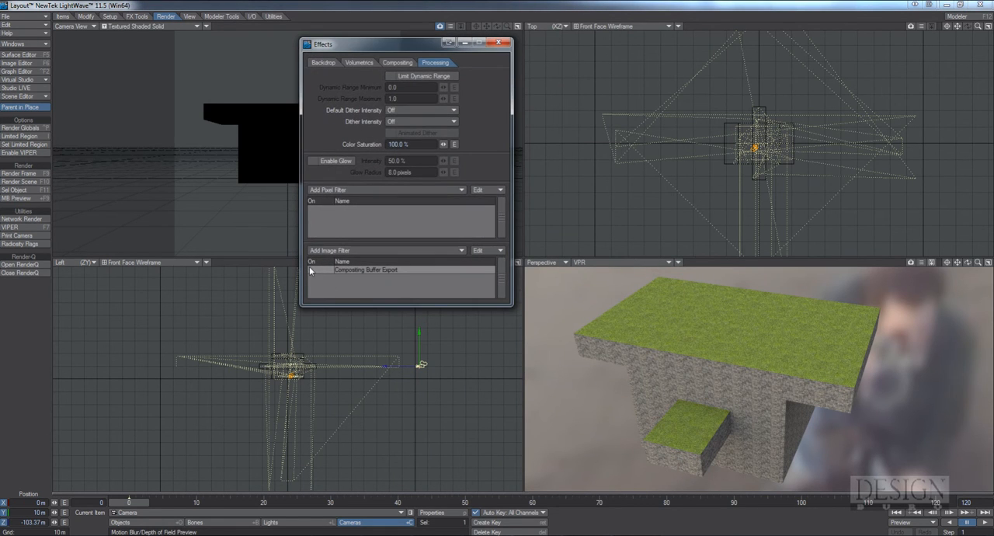
left_click(498, 43)
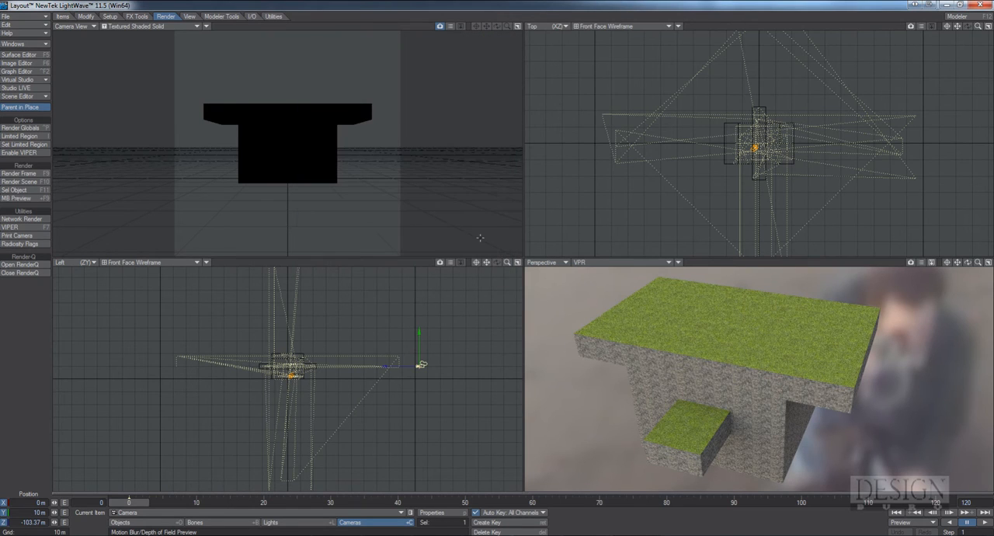
Switch the camera to Perspective Camera with a resolution of 128 x 128 and close its properties
left_click(432, 513)
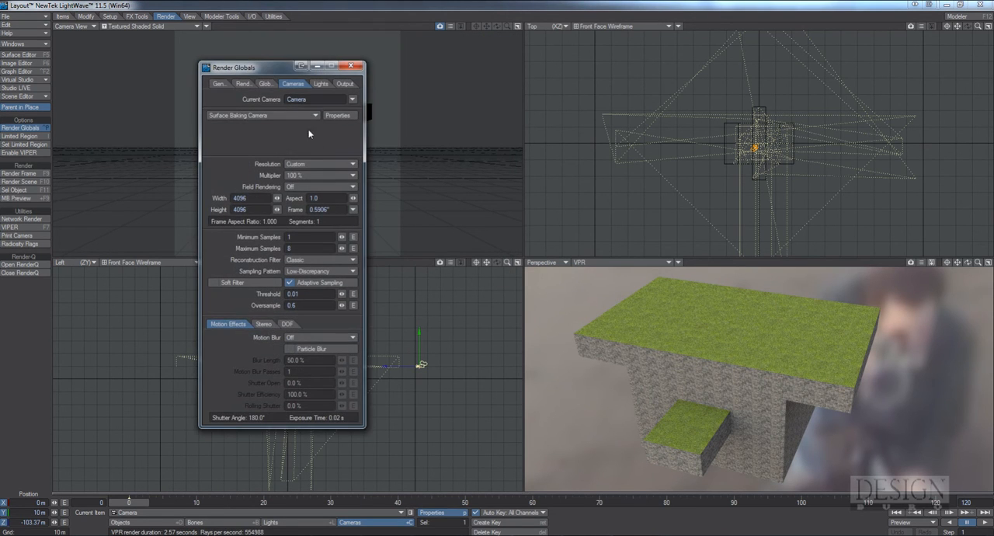
left_click(289, 117)
left_click(294, 95)
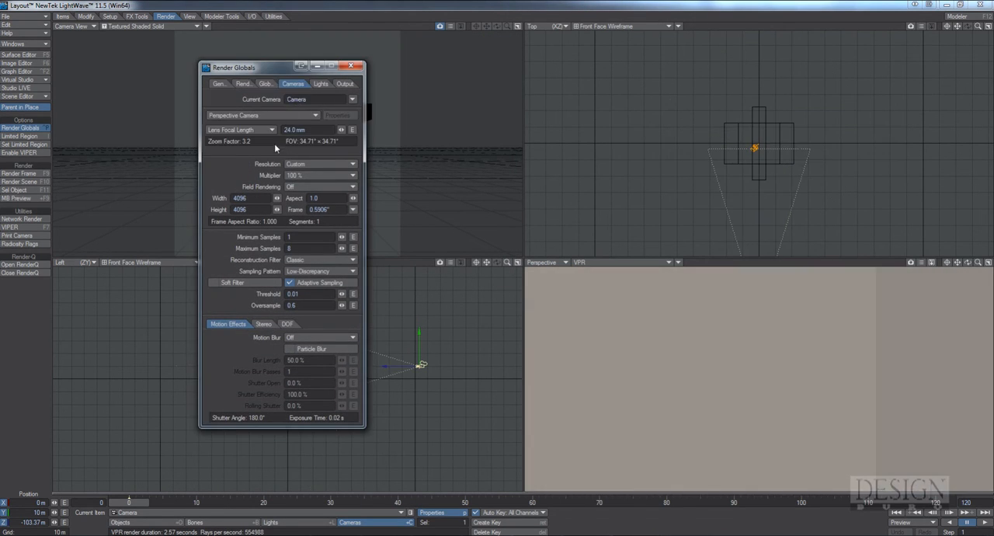
double_click(256, 198)
type("128")
key("Tab")
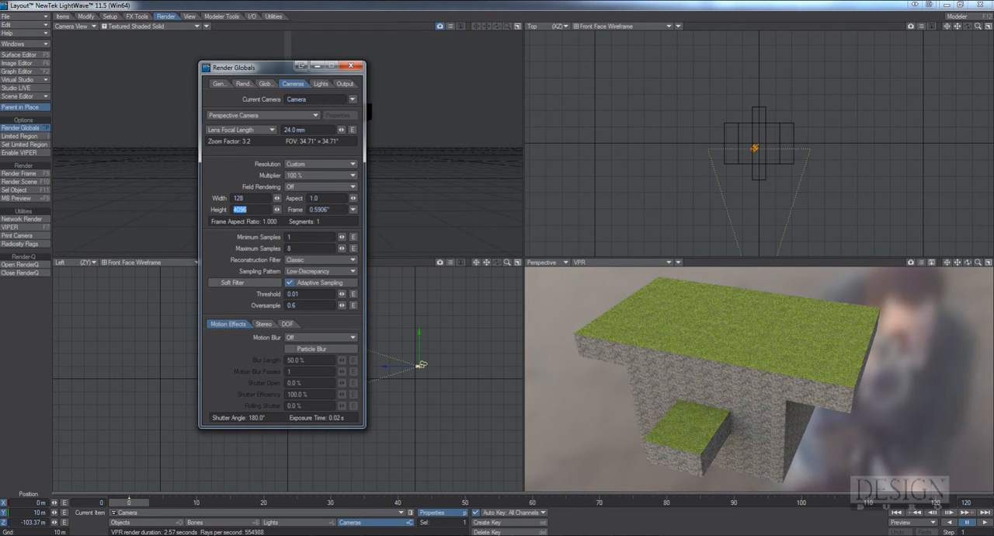
type("128")
key("Tab")
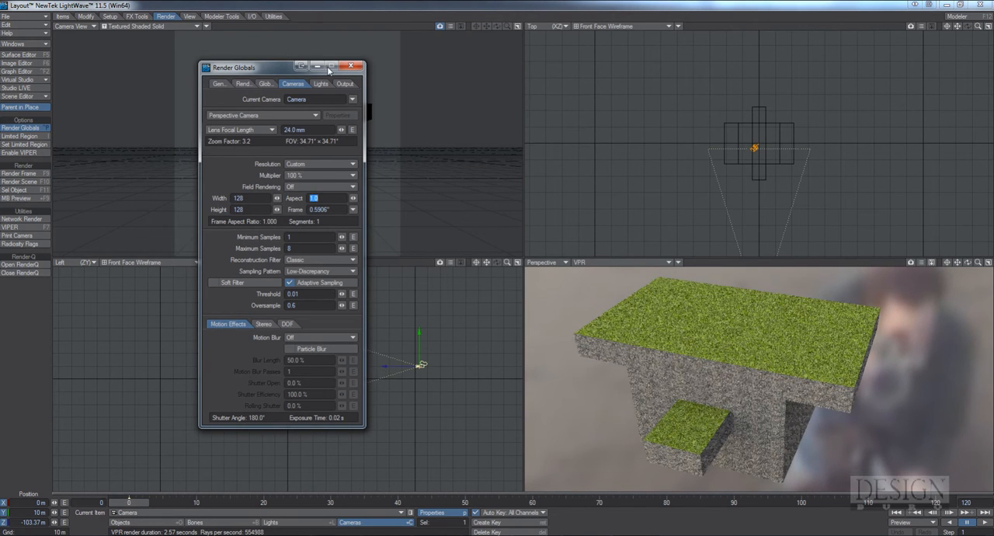
left_click(351, 67)
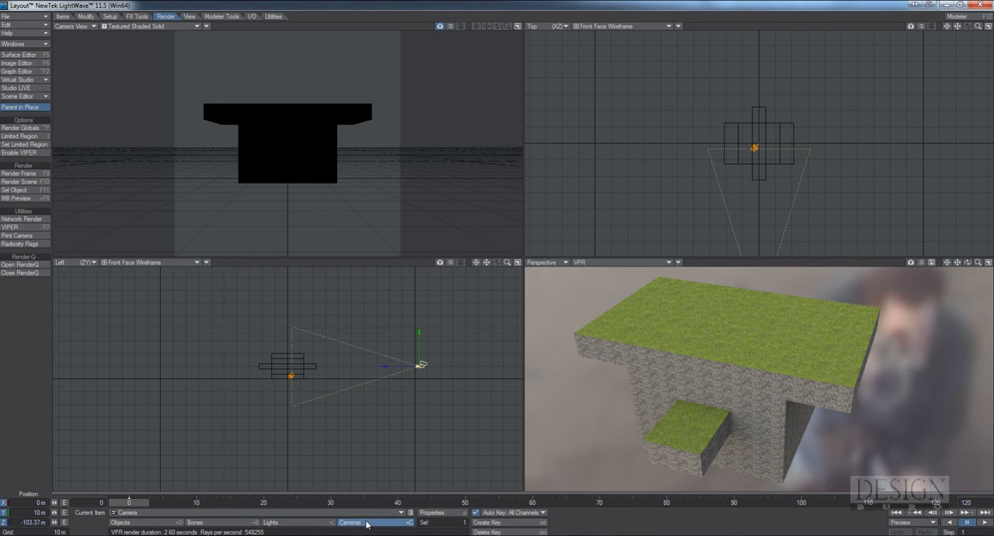
Move the camera to about X 42.2 m, Y 41.9 m, Z -107.97 m and rotate it towards the block
right_click_drag(303, 169, 304, 87)
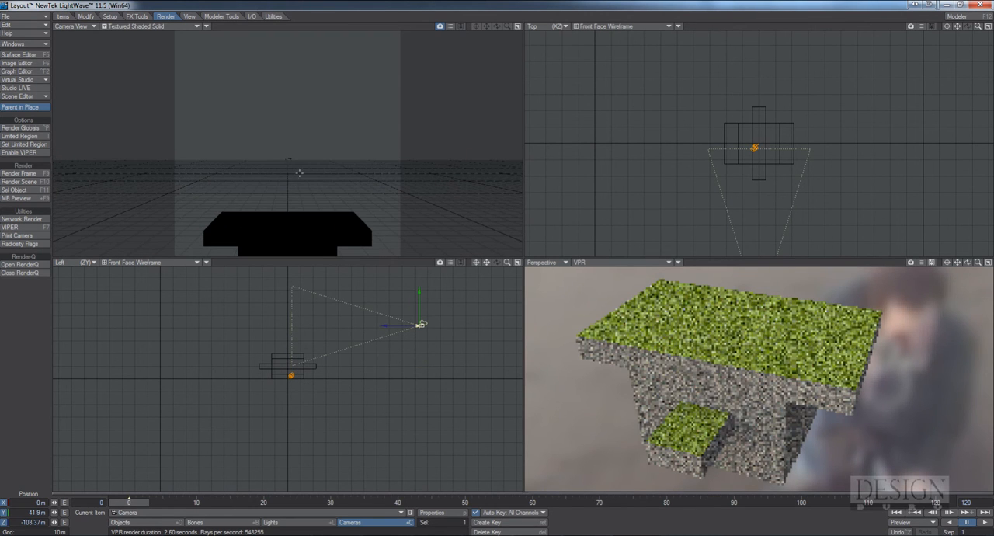
left_click_drag(283, 183, 371, 174)
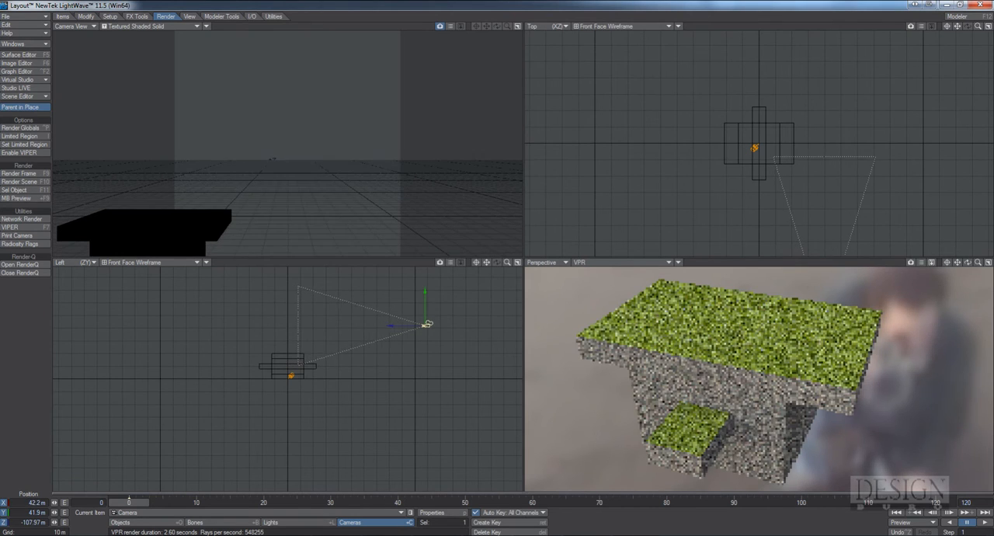
key("y")
left_click_drag(424, 324, 428, 325)
left_click_drag(301, 163, 285, 168)
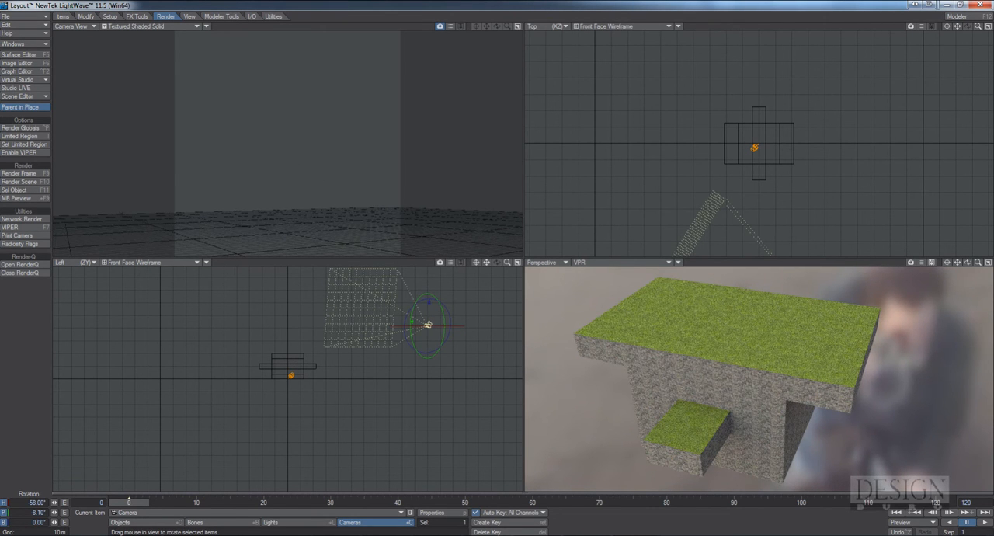
left_click_drag(382, 213, 441, 310)
left_click_drag(187, 165, 320, 140)
Frame the whole block by moving the camera to about X 29.85 m, Y 33.45 m, Z -80.3 m
key("t")
left_click_drag(320, 213, 316, 185)
right_click_drag(317, 186, 316, 186)
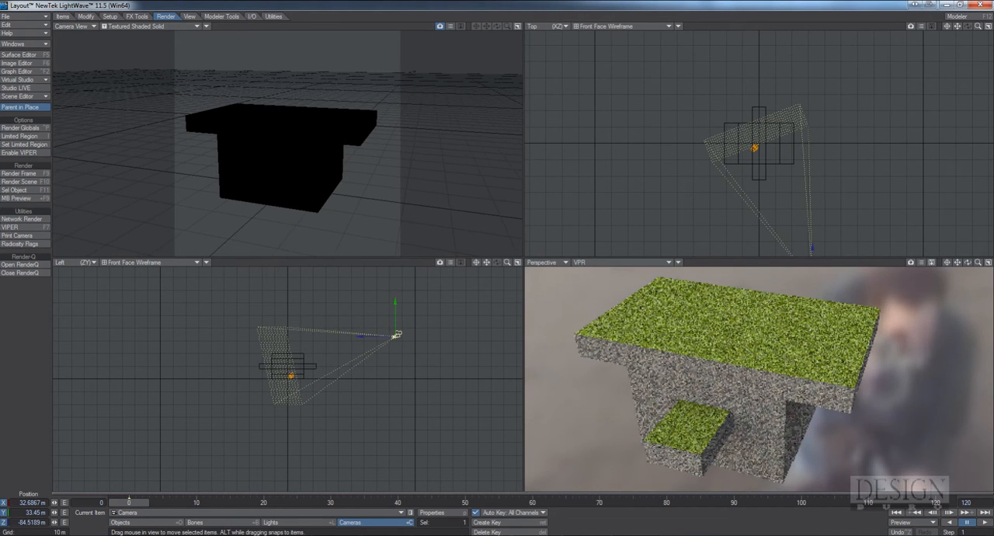
left_click_drag(316, 185, 313, 171)
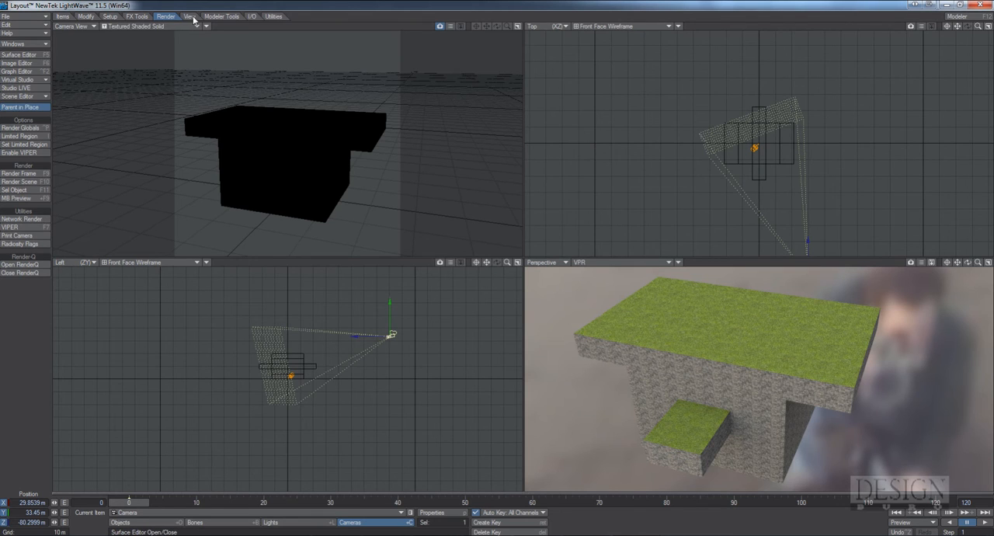
Render the current frame from the perspective camera and bring the finished image window into clear view
left_click(19, 174)
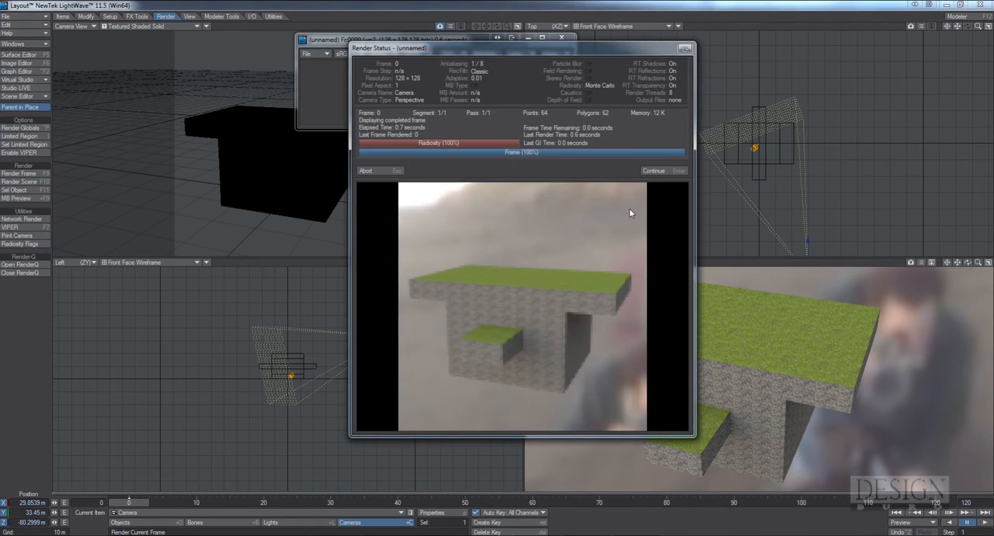
left_click(654, 170)
left_click_drag(439, 47, 502, 142)
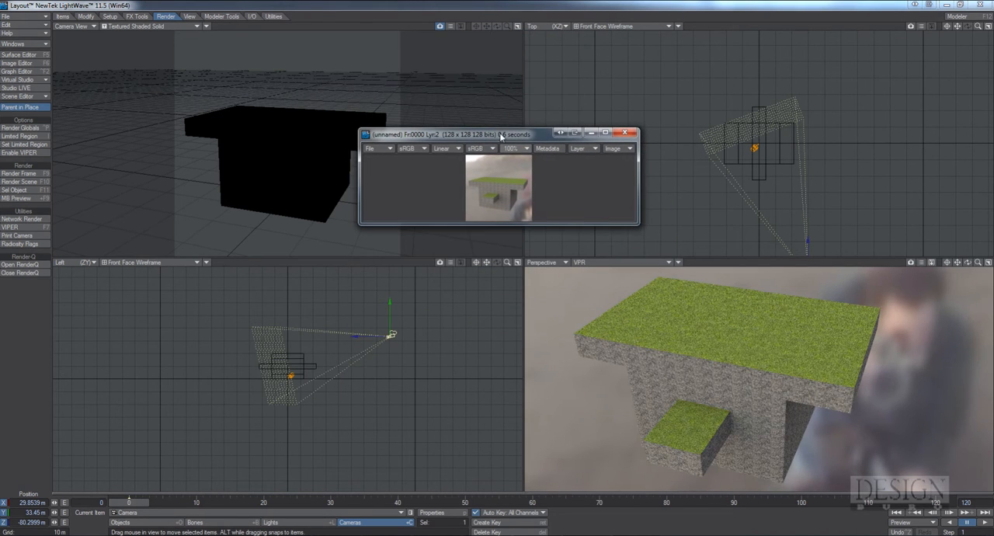
Save the rendered preview as a 24-bit TGA named tutorial_icon in the Renders\sm folder
left_click(391, 149)
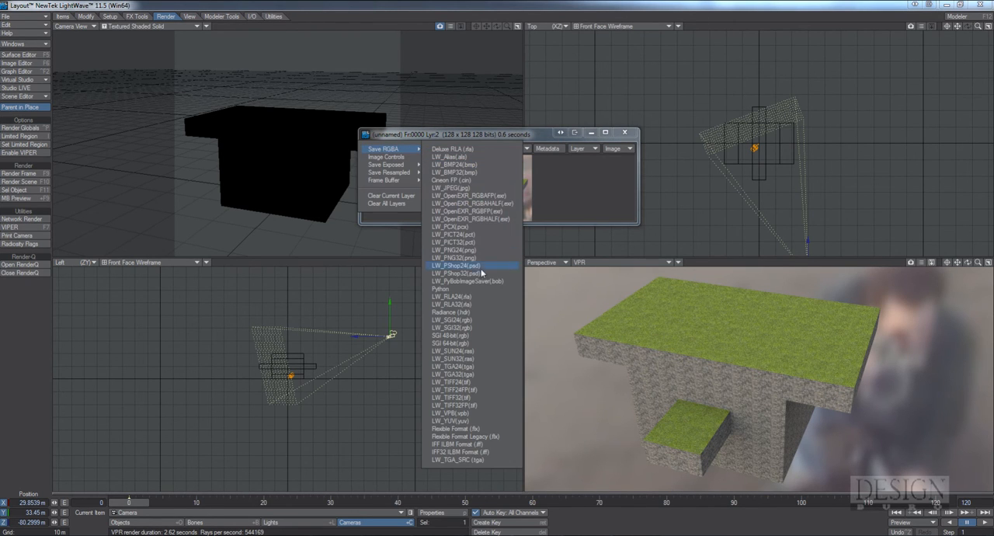
left_click(470, 366)
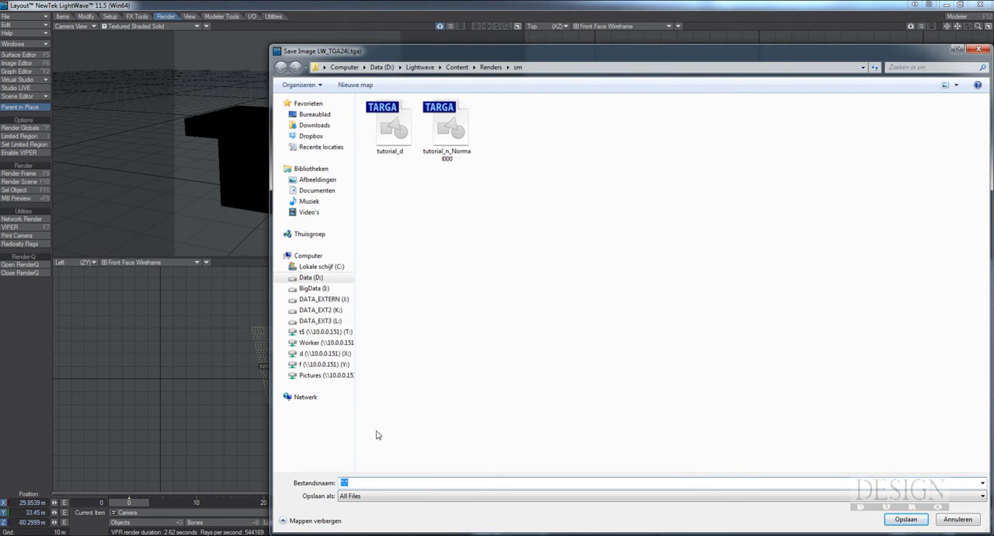
left_click(398, 146)
left_click(379, 482)
left_click(396, 483)
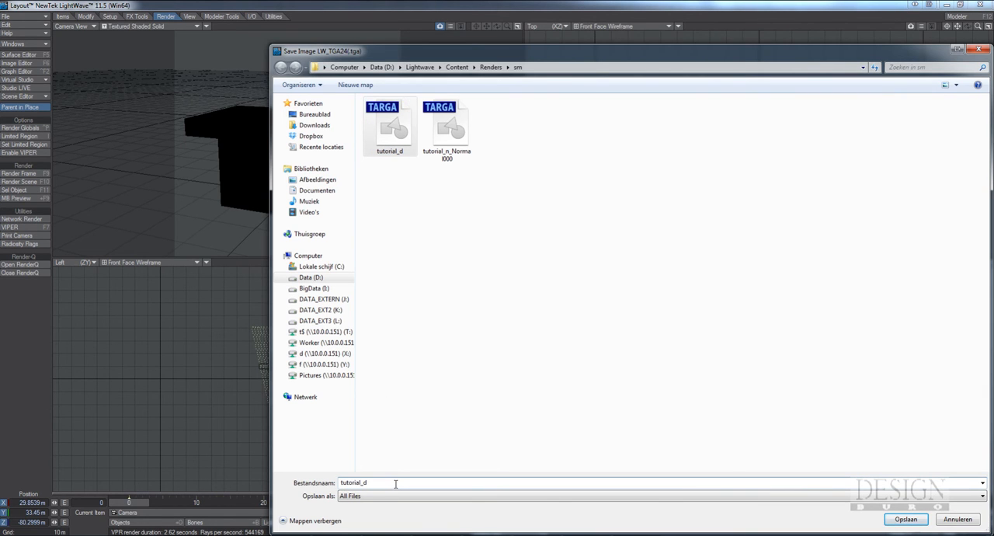
key("BackSpace")
type("icon")
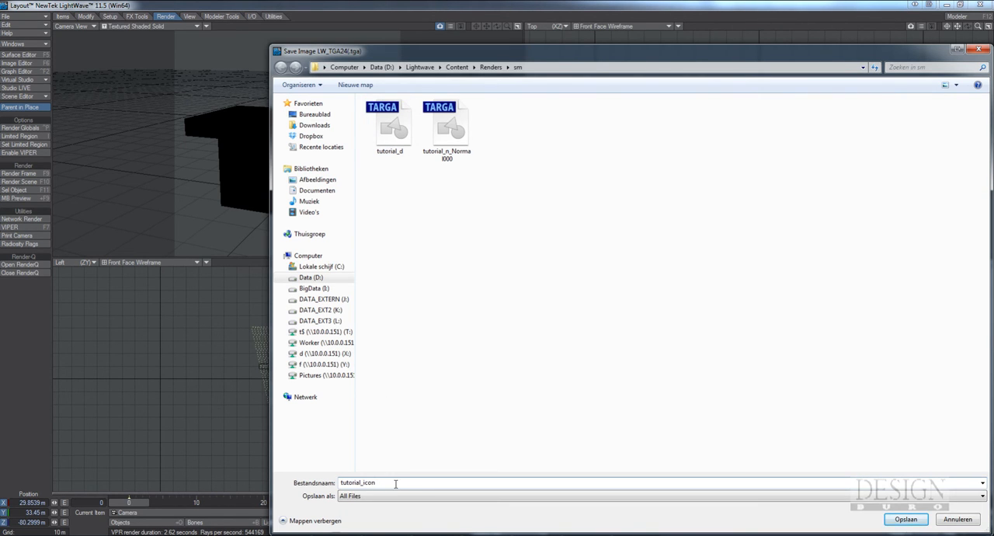
key("Return")
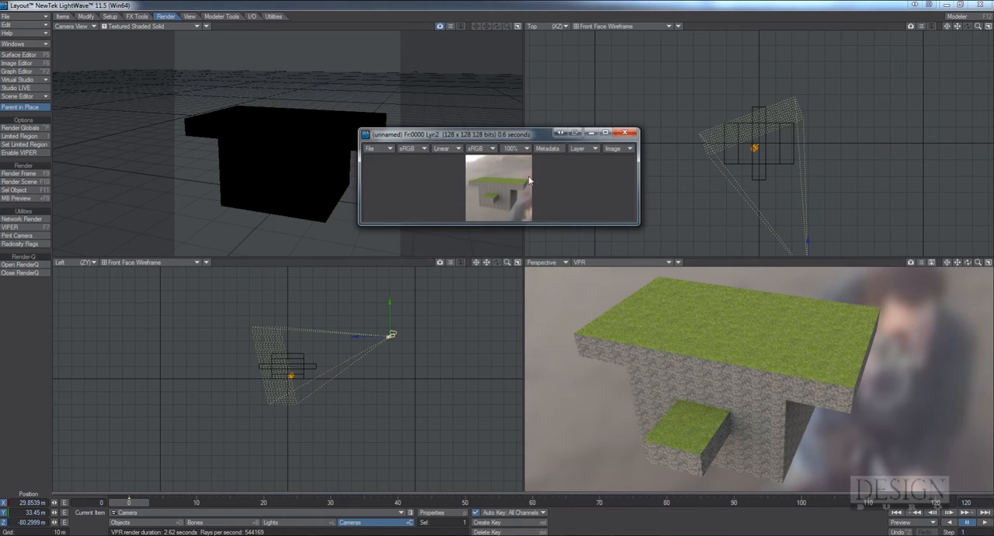
Close the rendered image window and exit Layout without saving the scene or object
left_click(626, 134)
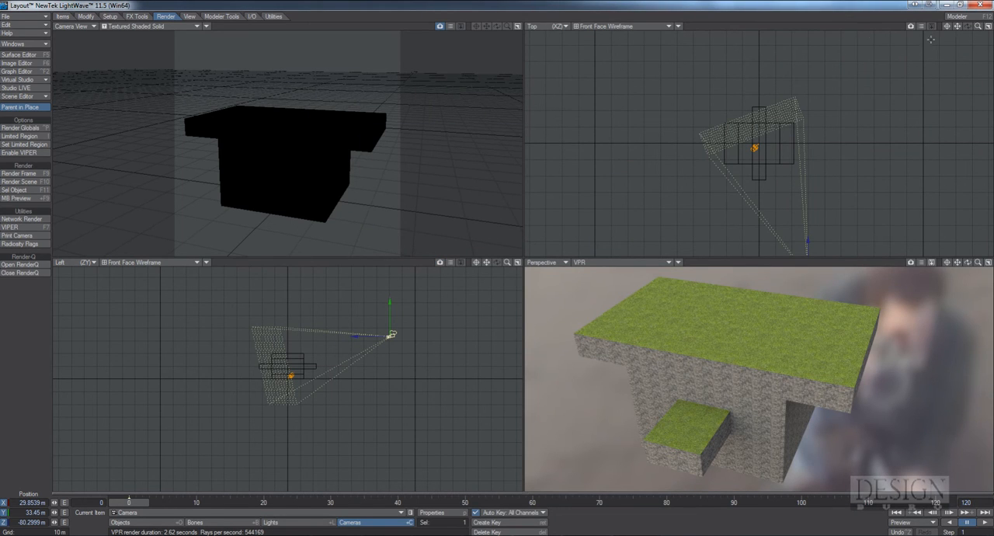
left_click(961, 4)
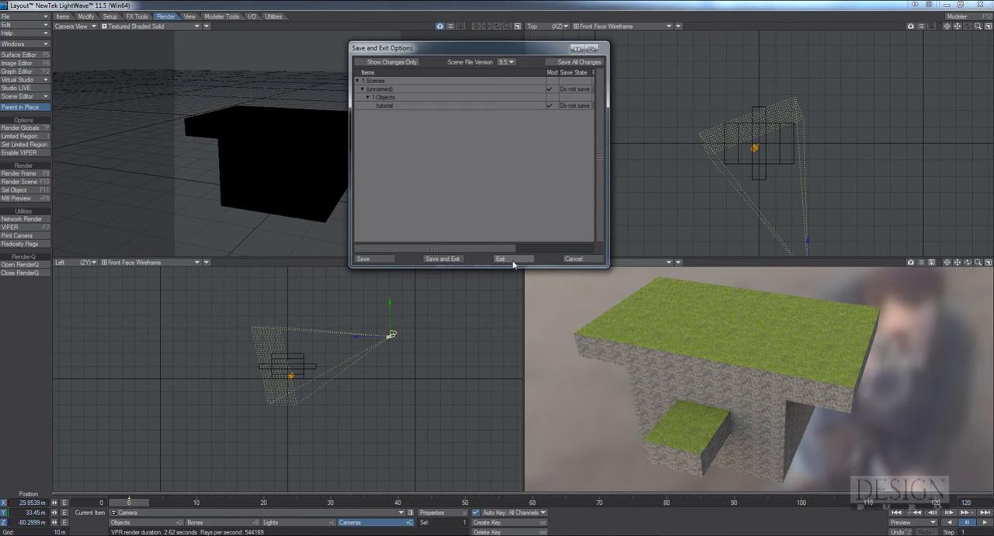
left_click(513, 261)
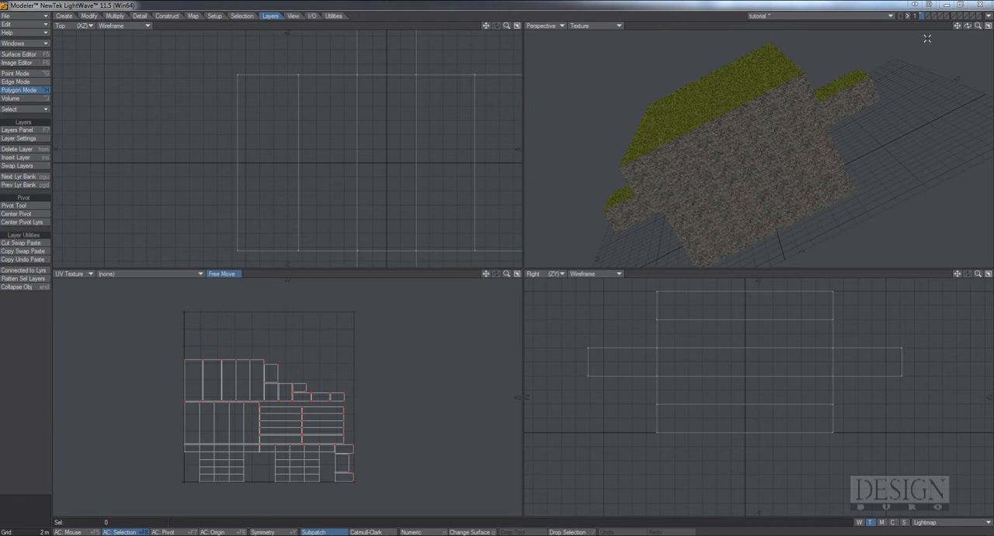
Save the block in Modeler as a new object named tutorial_export in the Objects\sm folder
mouse_move(967, 26)
left_mouse_down()
mouse_move(932, 28)
mouse_move(944, 47)
mouse_move(968, 28)
left_mouse_up()
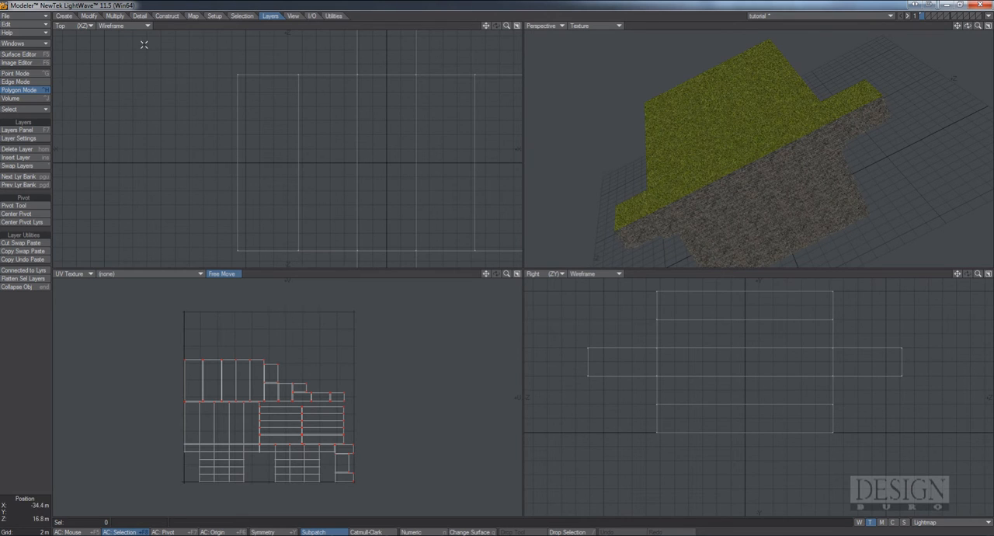
left_click(24, 15)
left_click(35, 70)
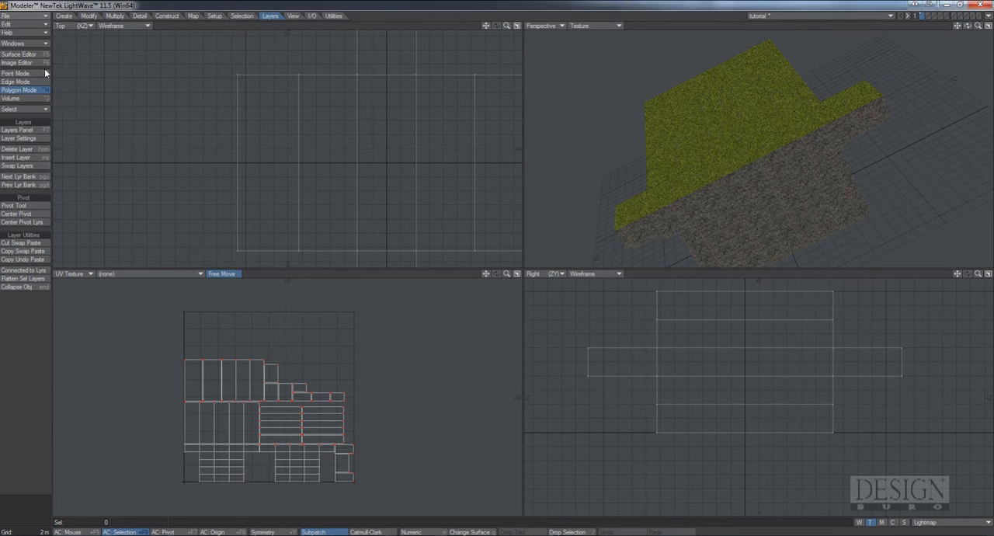
left_click(118, 383)
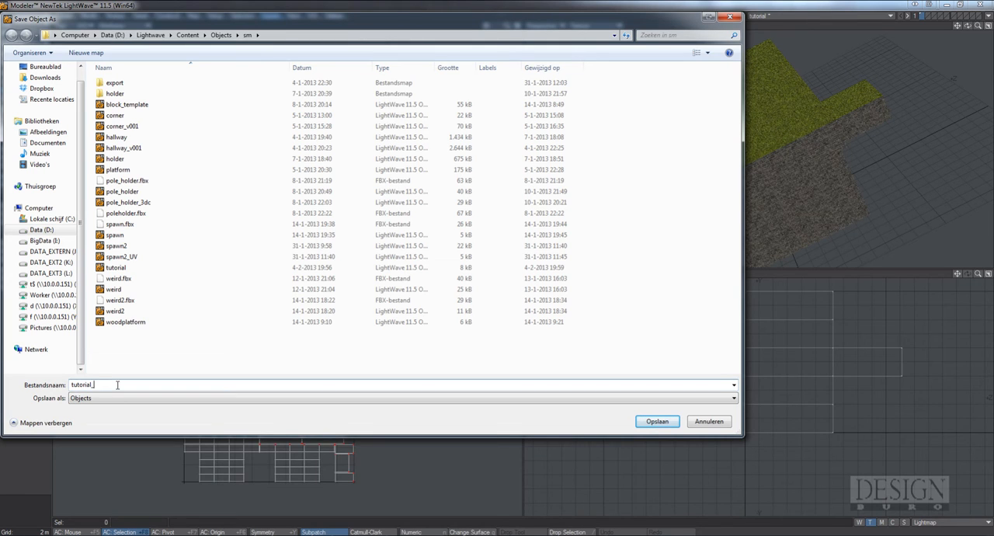
key("Return")
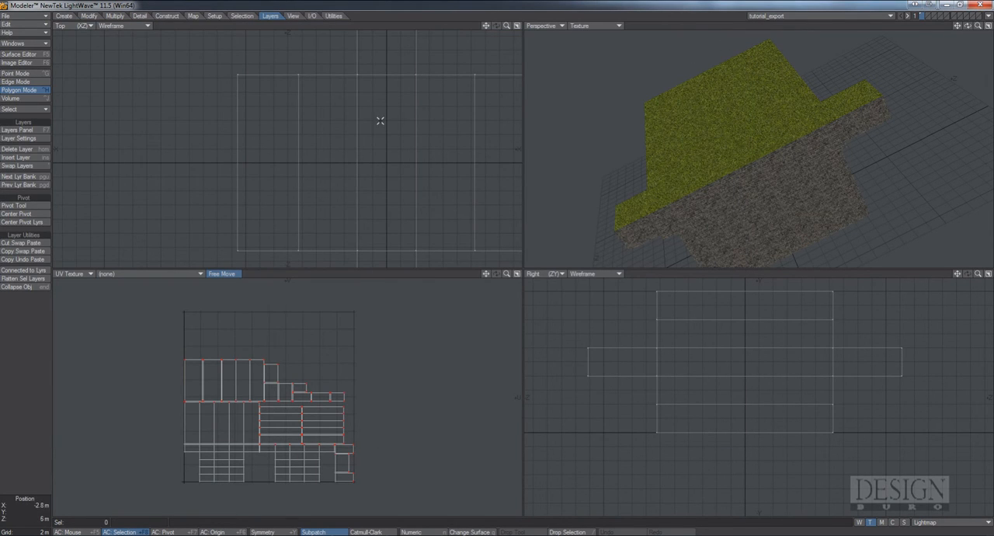
Check the surface list of tutorial_export and close all objects to empty the Modeler session
left_click(25, 55)
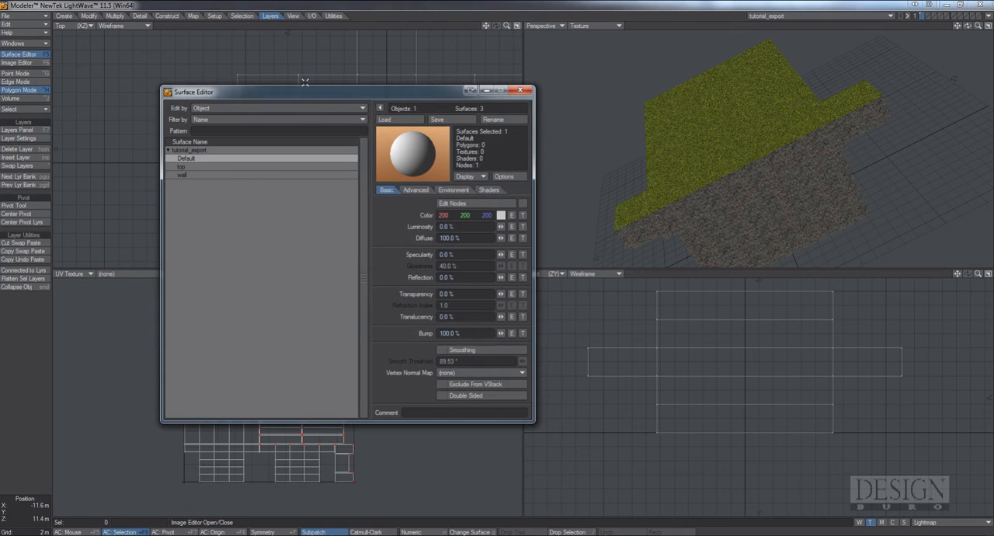
left_click_drag(304, 96, 441, 95)
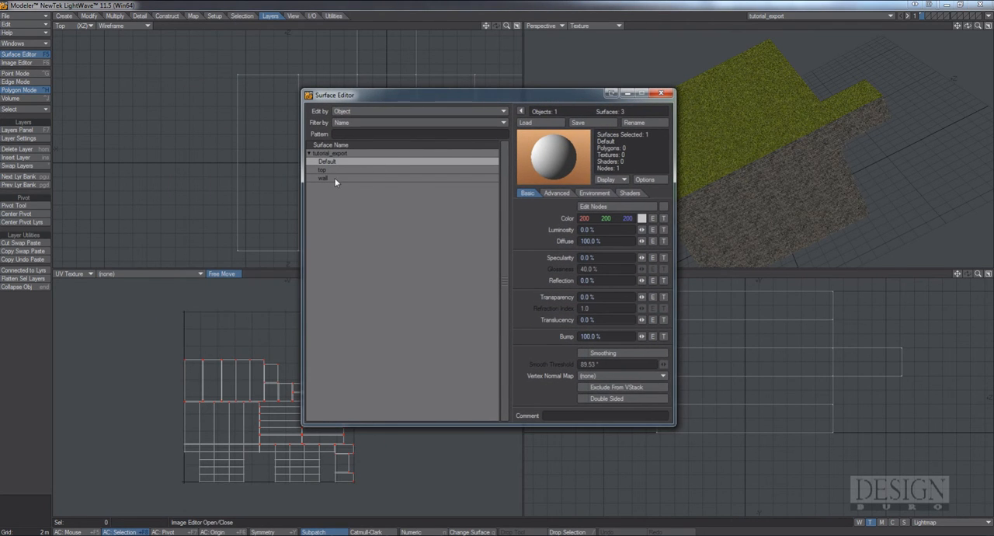
left_click(661, 93)
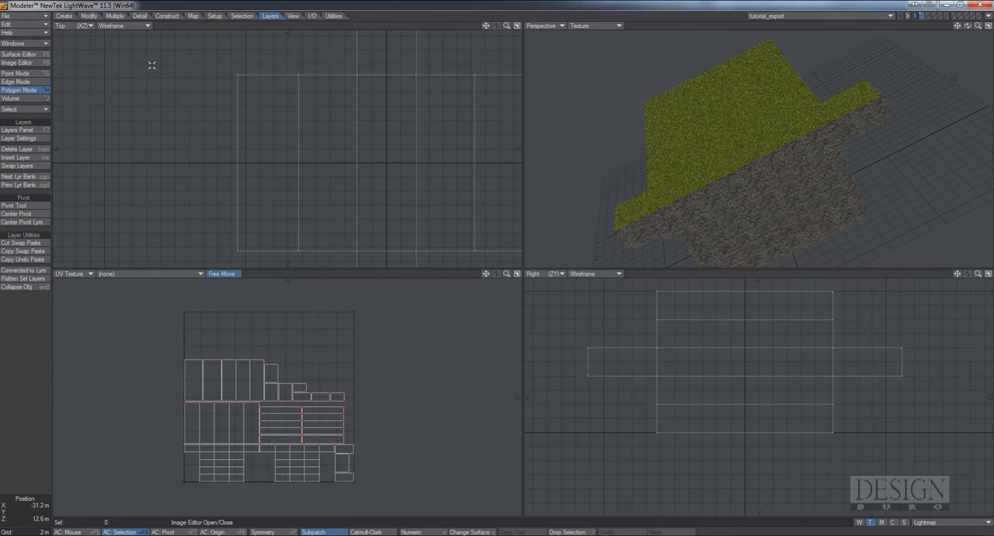
left_click(34, 16)
left_click(36, 163)
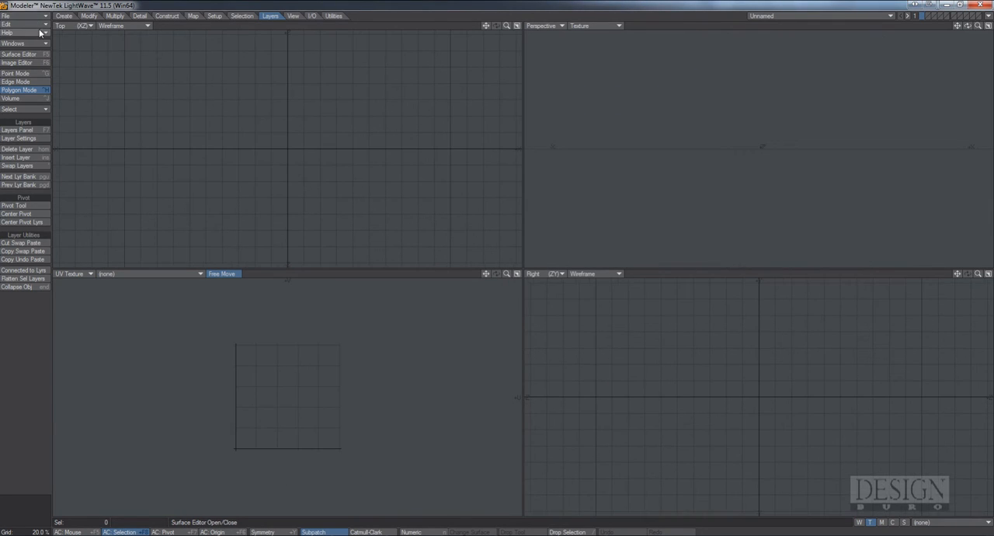
Switch the UV Texture viewport to Back (XY) and load the tutorial_export object from the sm folder
left_click(86, 274)
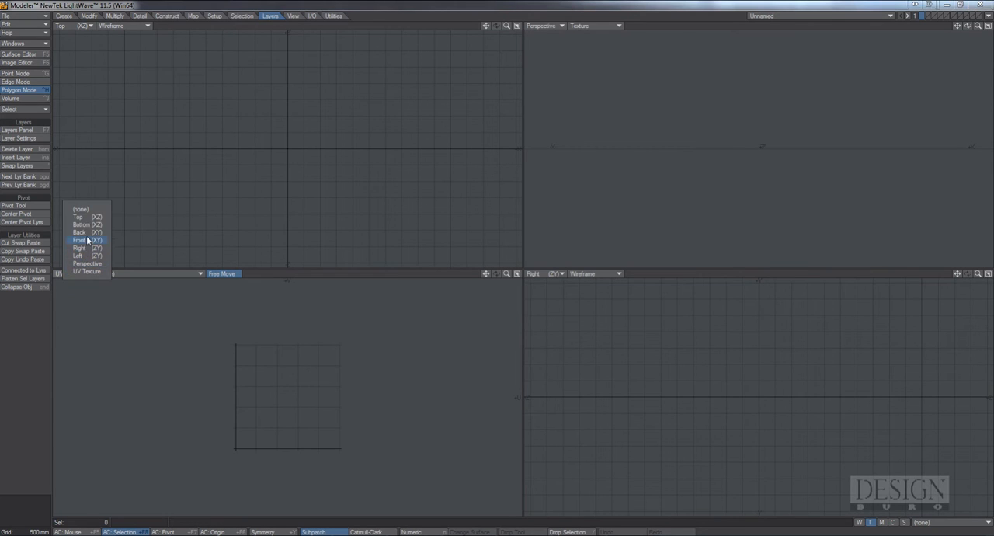
left_click(82, 232)
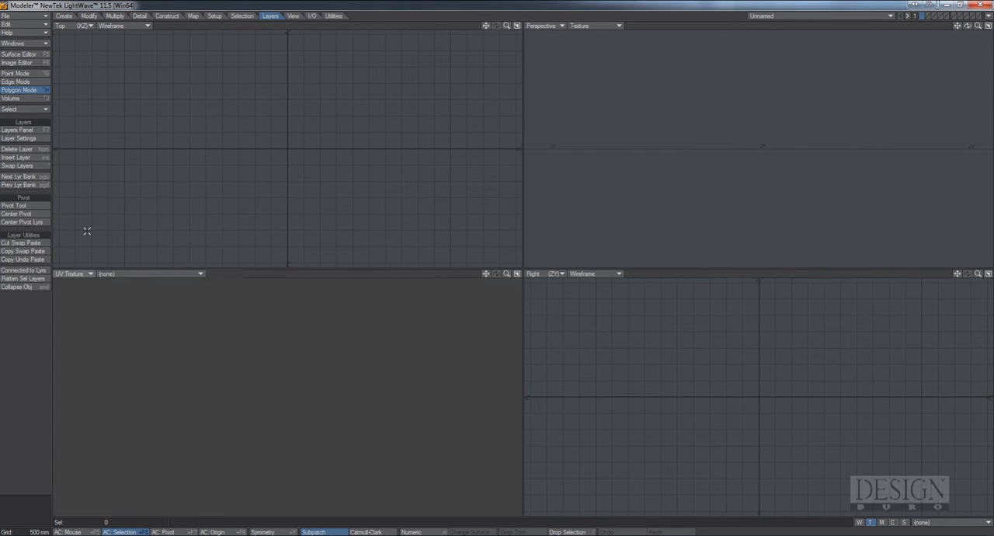
left_click(35, 17)
left_click(35, 21)
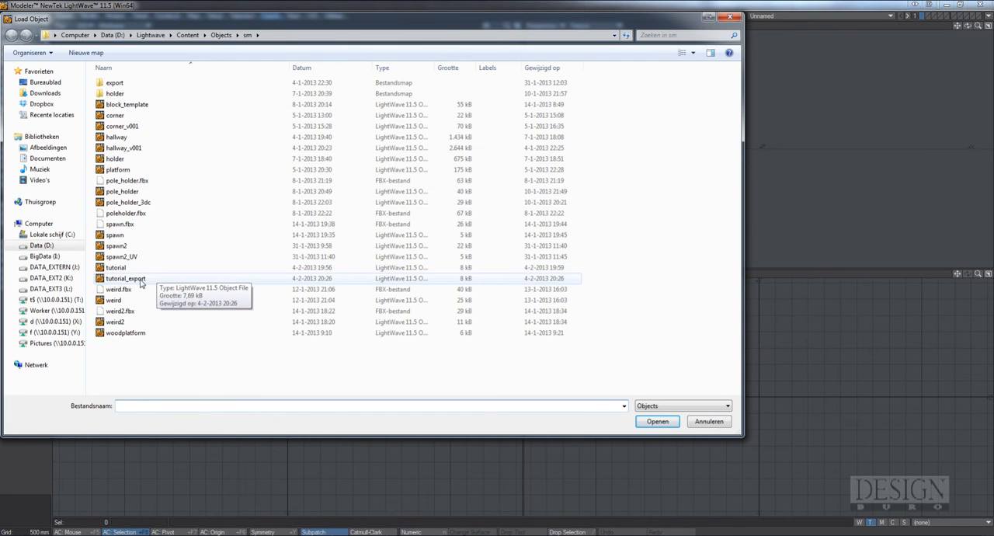
double_click(125, 278)
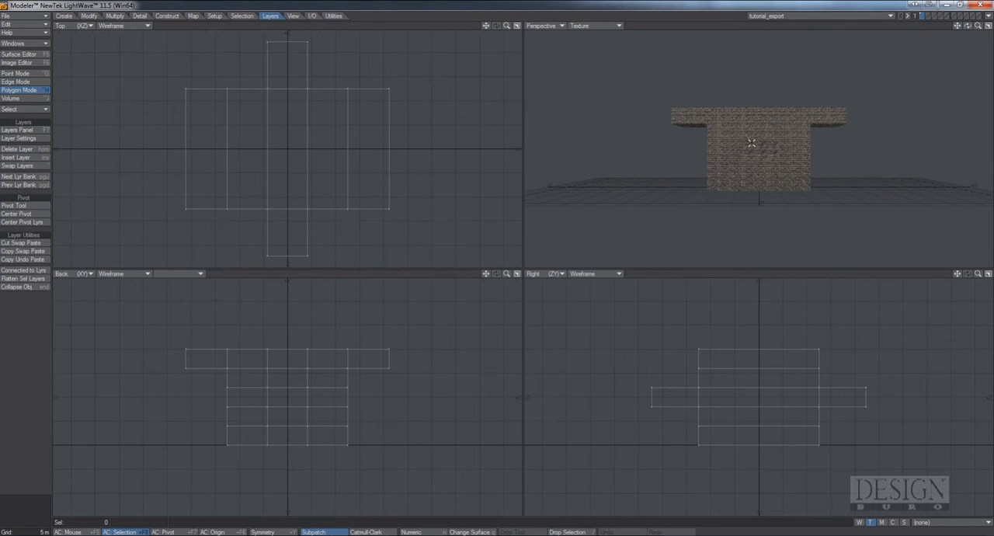
left_click_drag(968, 27, 990, 27)
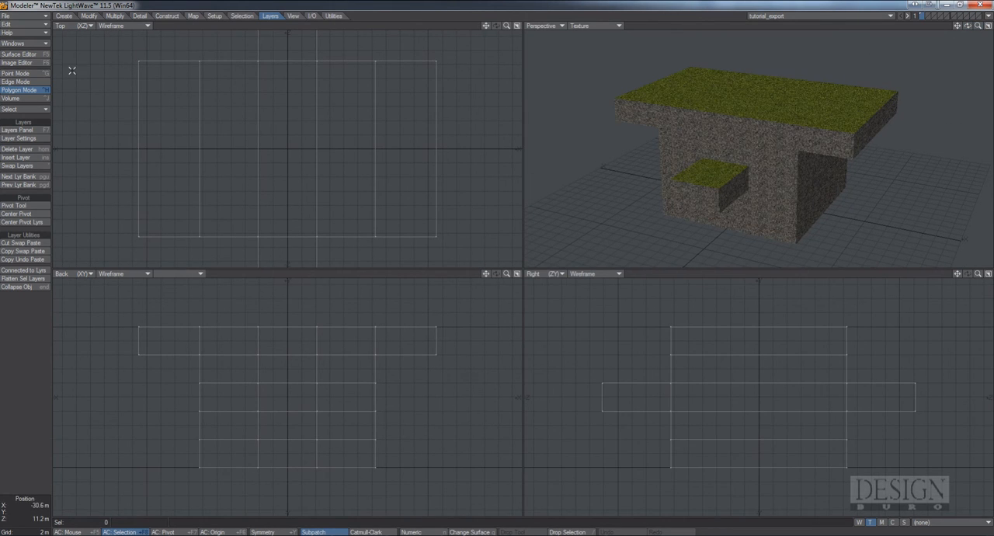
Set the color texture of the top surface to UV projection using the Material UV map
left_click(28, 54)
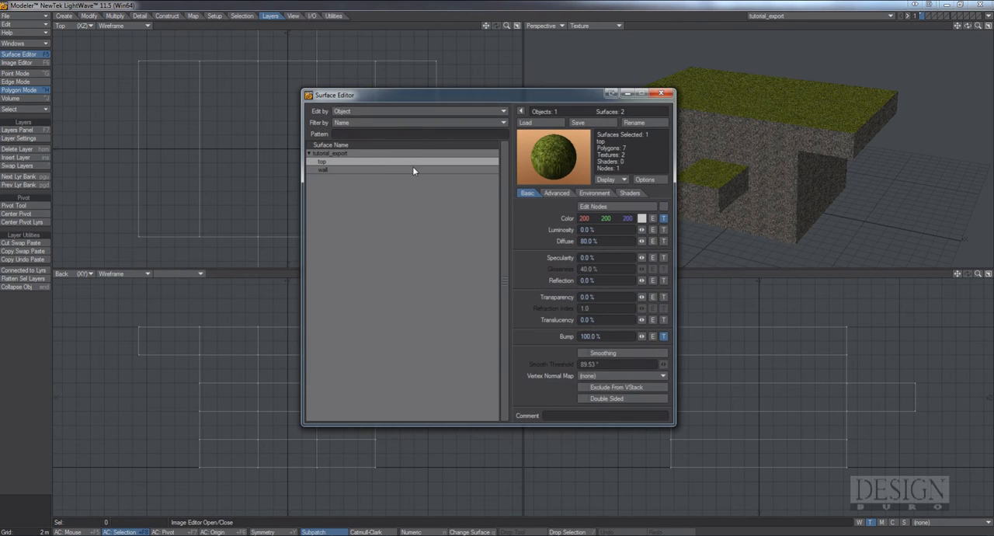
left_click(664, 219)
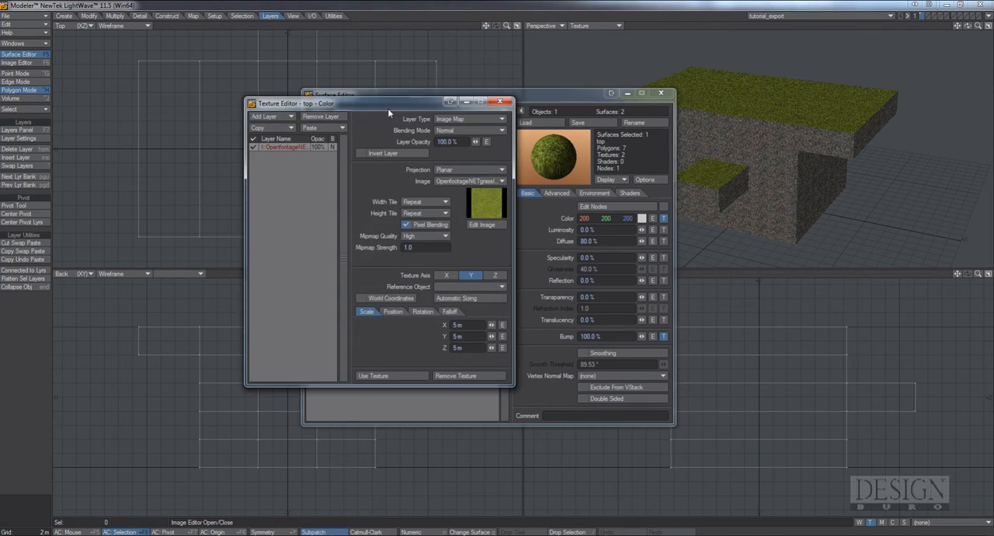
left_click_drag(387, 108, 397, 158)
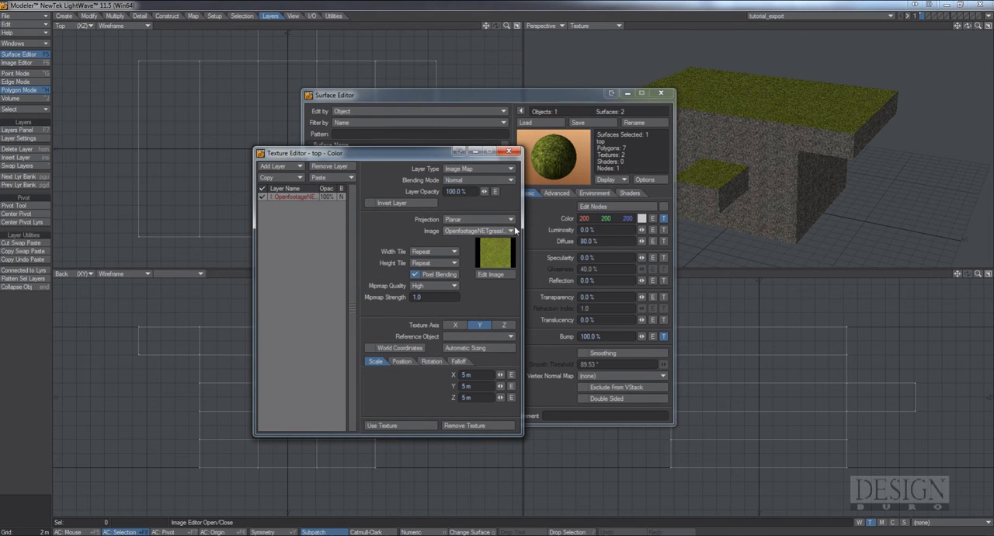
left_click(505, 219)
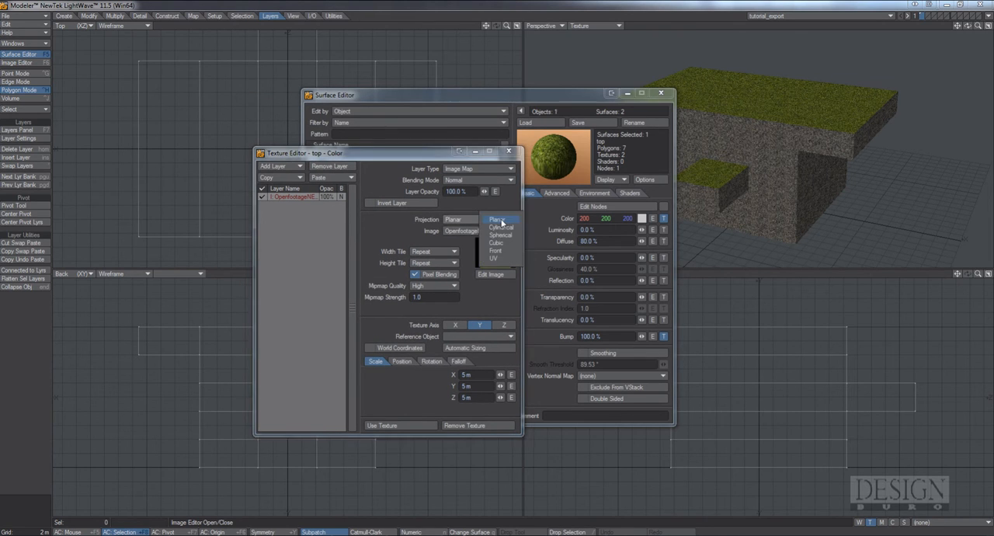
left_click(507, 262)
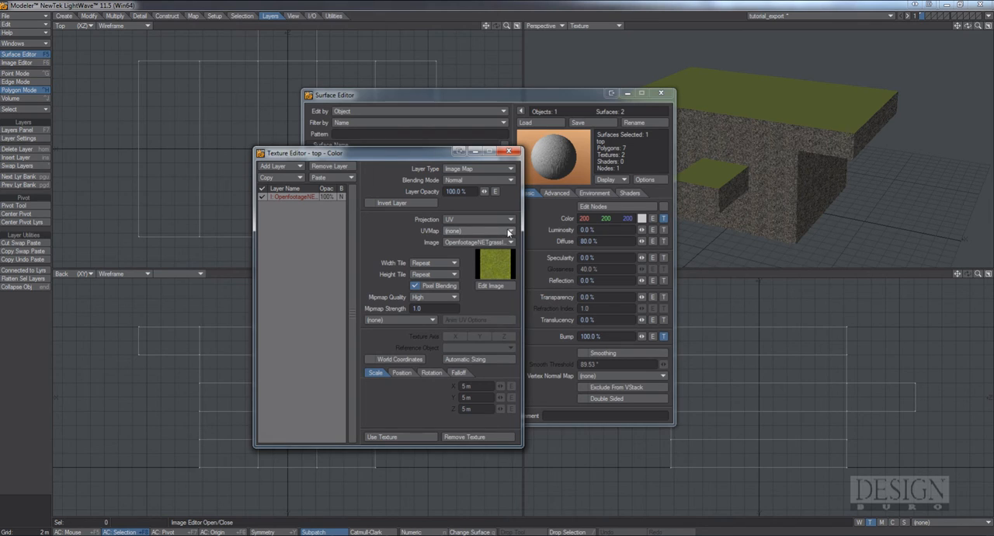
left_click(509, 232)
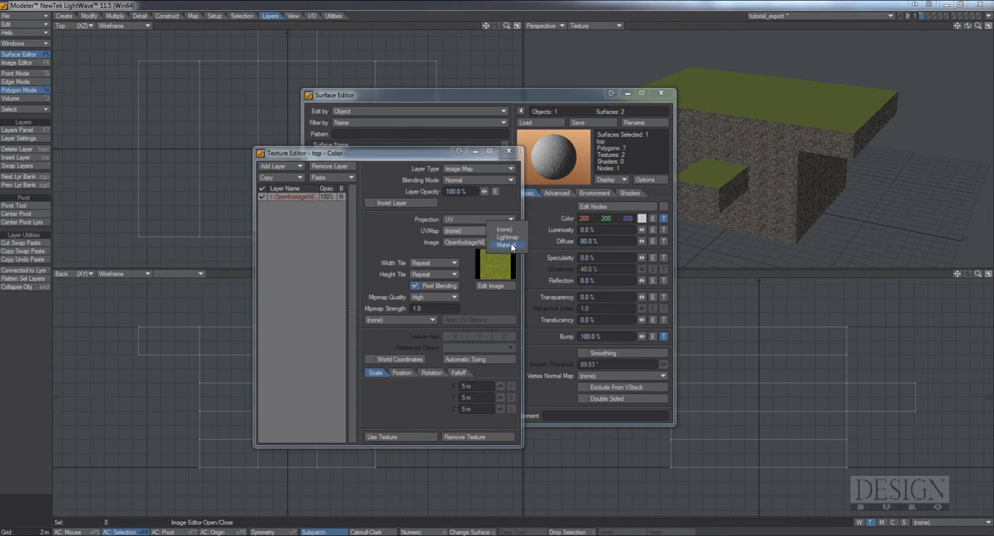
left_click(506, 245)
Load tutorial_d.tga as the image of the top surface's color texture and apply the texture
left_click(507, 243)
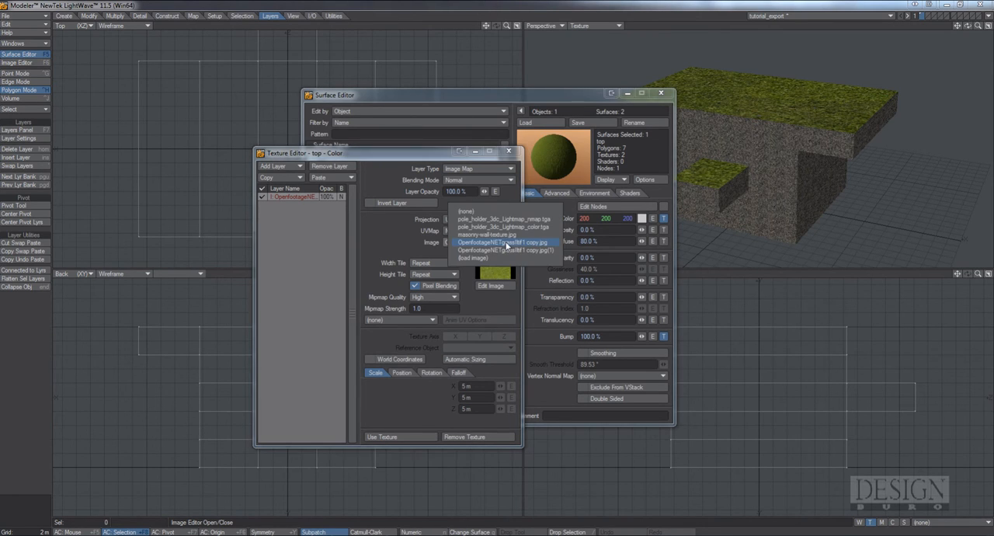
left_click(503, 258)
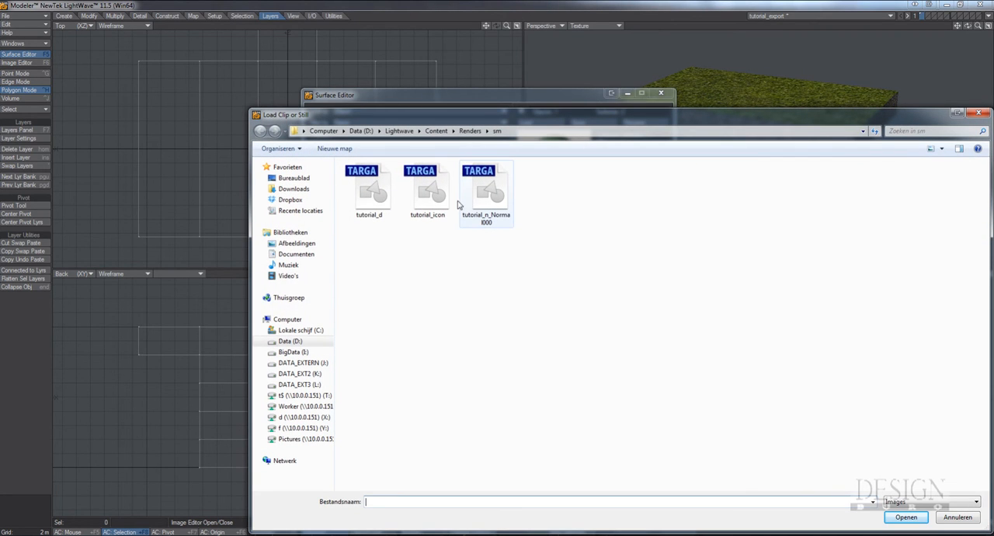
double_click(377, 200)
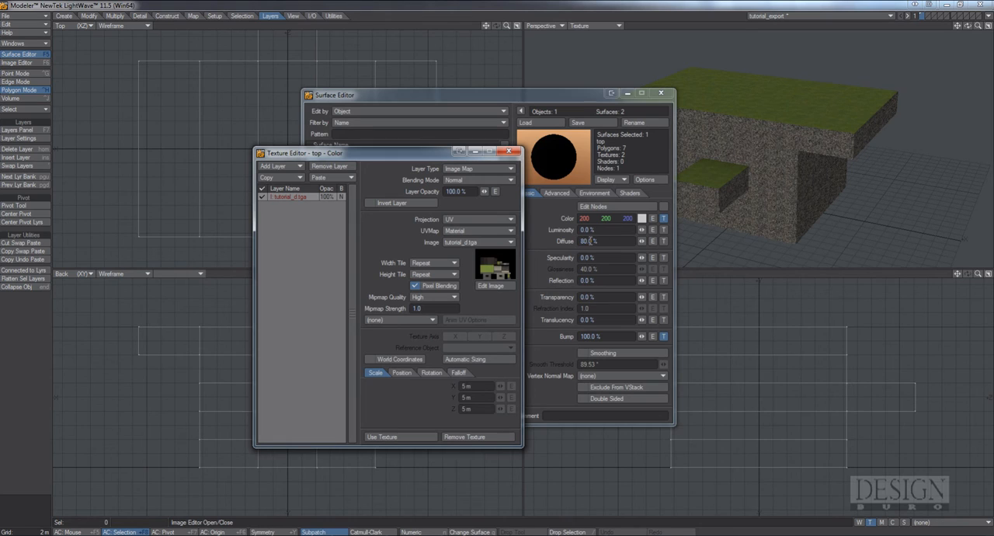
left_click(277, 166)
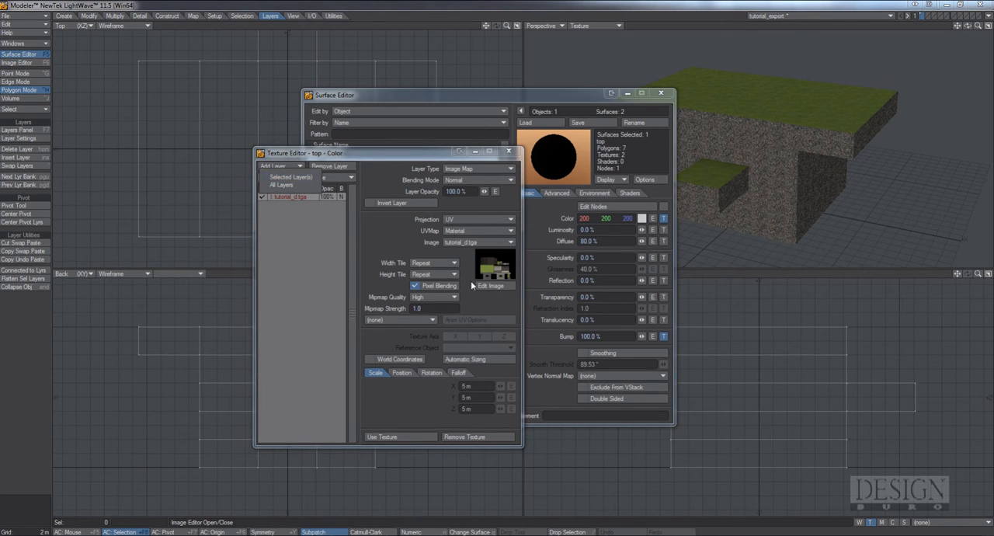
left_click(416, 437)
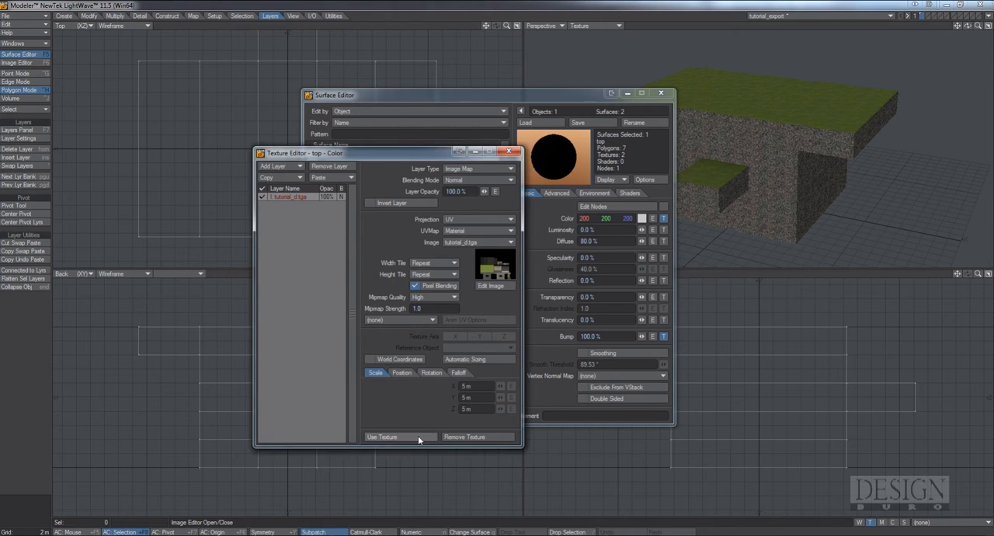
Remove the bump texture from the top surface and move the Surface Editor clear of the model
left_click(665, 339)
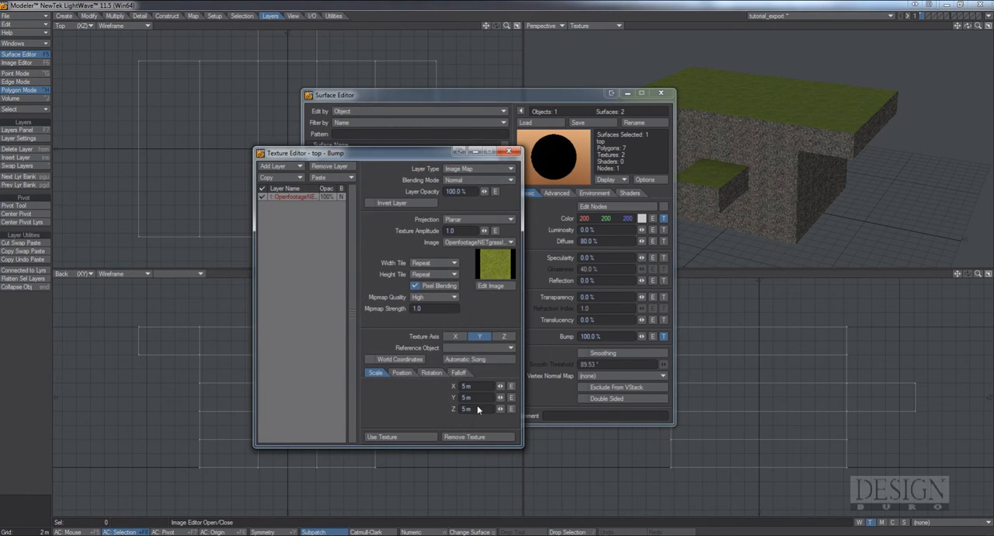
left_click(477, 439)
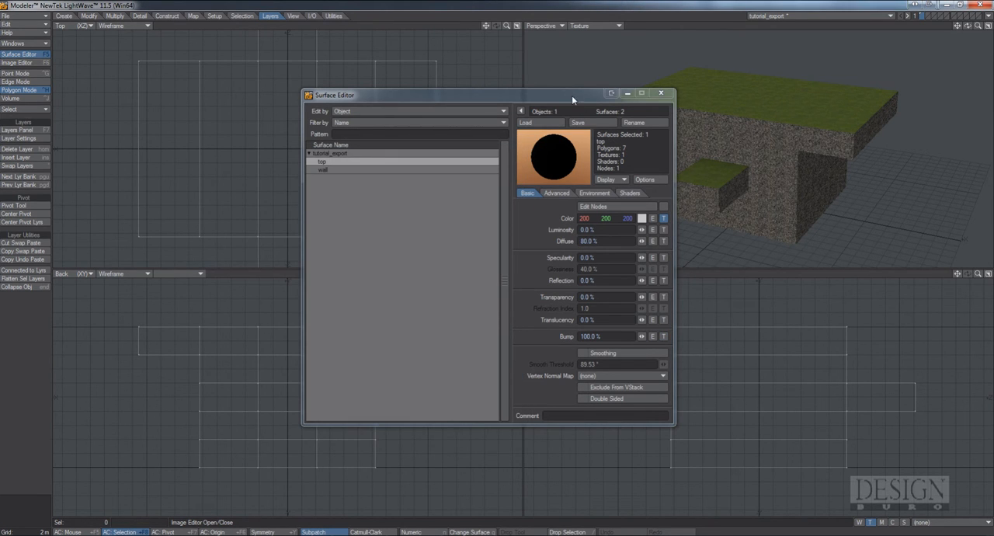
left_click_drag(572, 97, 474, 109)
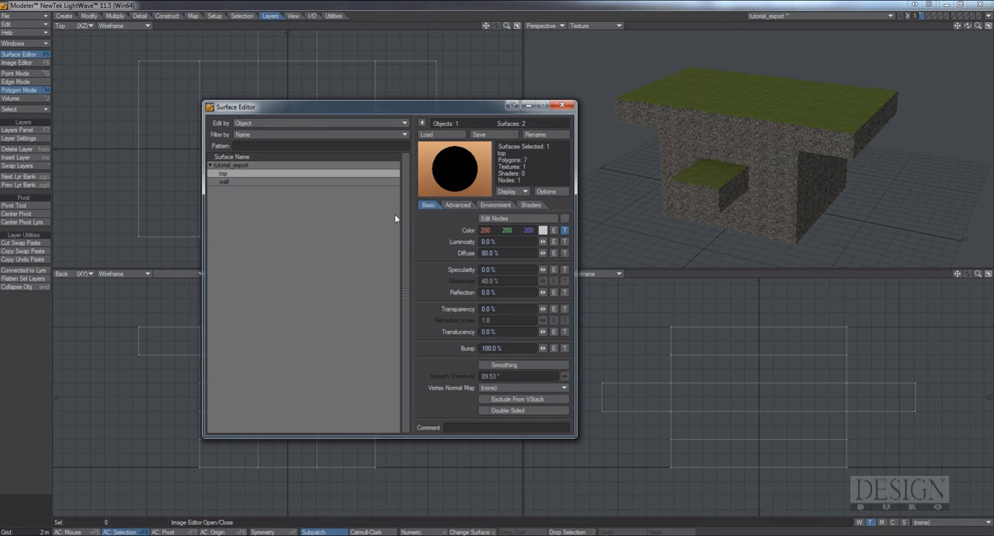
Set the color texture of the wall surface to UV projection using the Material UV map
left_click(241, 182)
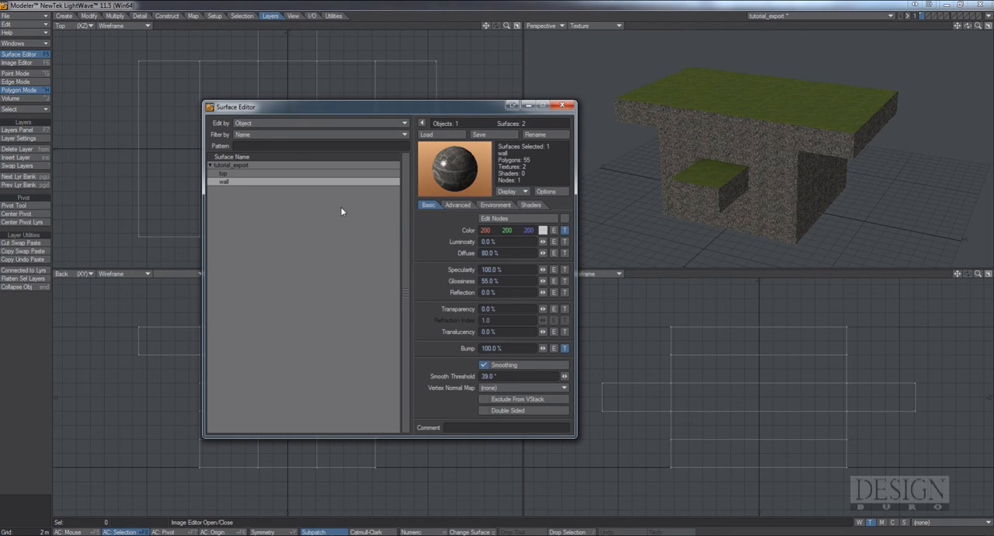
left_click(567, 232)
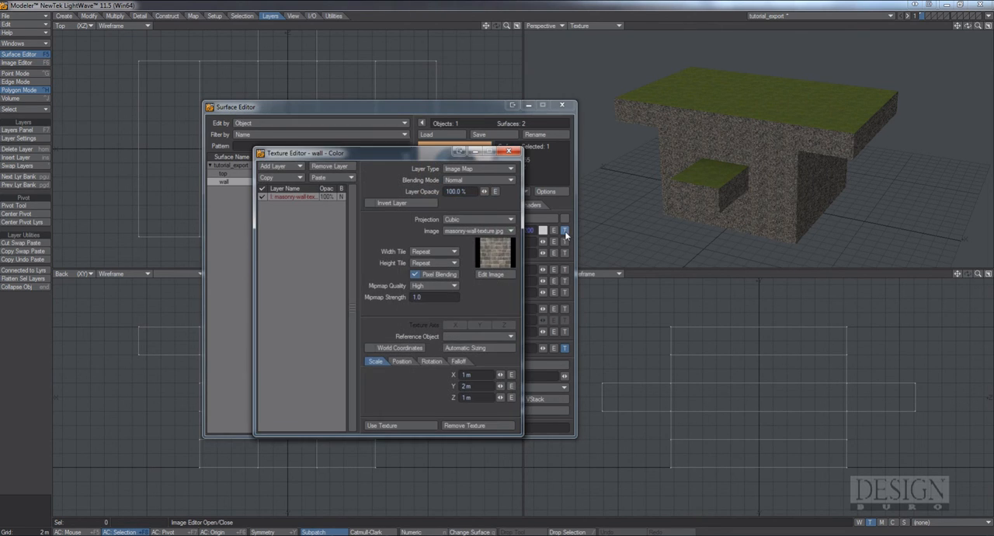
left_click(492, 222)
left_click(486, 234)
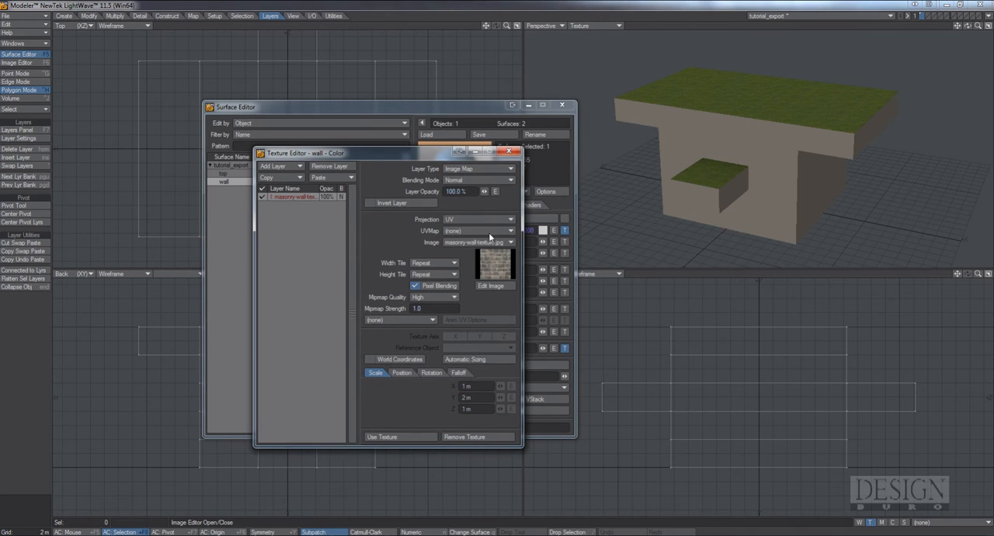
left_click(490, 231)
left_click(489, 246)
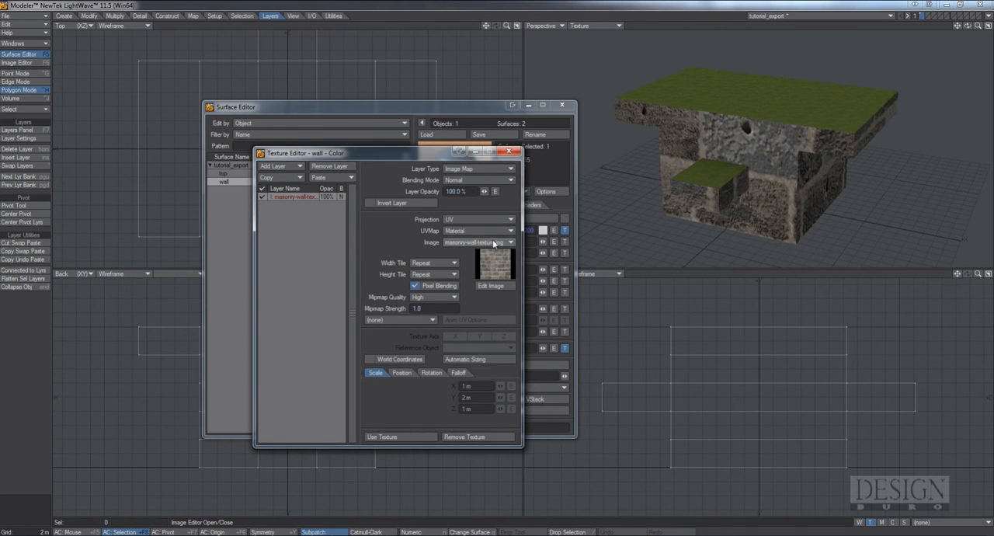
Apply tutorial_d.tga as the image of the wall's color texture and remove the wall's bump texture
left_click(489, 242)
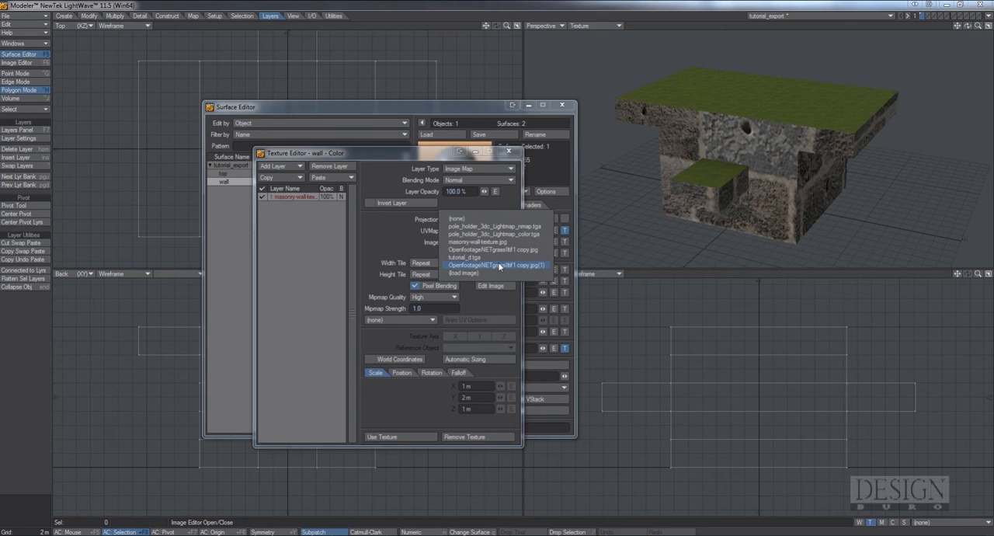
left_click(490, 257)
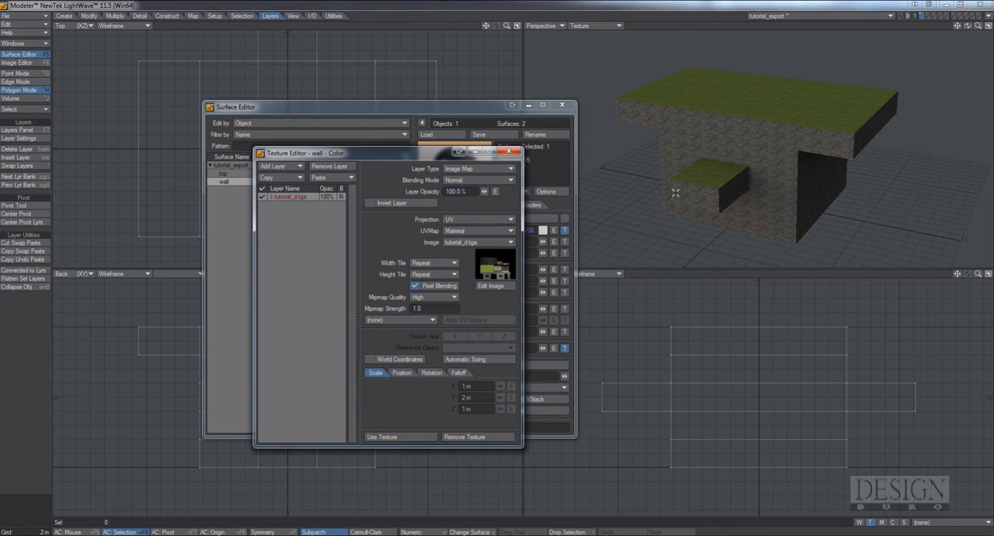
left_click(424, 437)
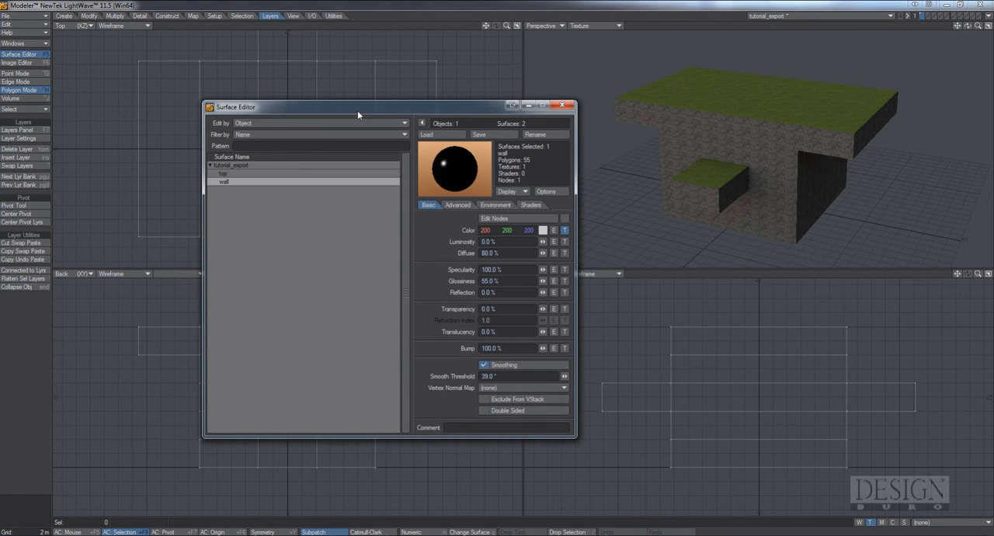
left_click_drag(357, 111, 465, 161)
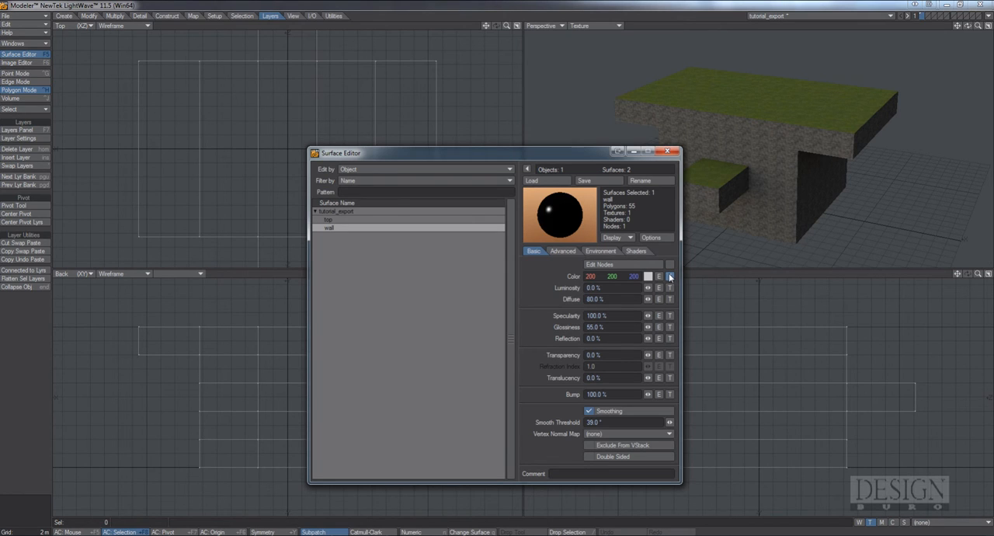
Rename the wall surface to _TDSN_tutorial_Stone
right_click(345, 229)
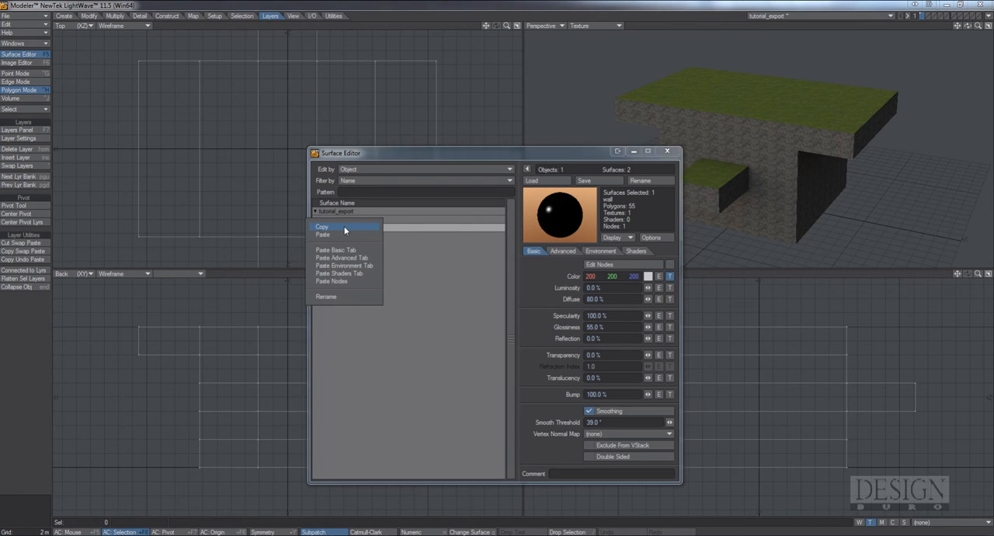
left_click(339, 298)
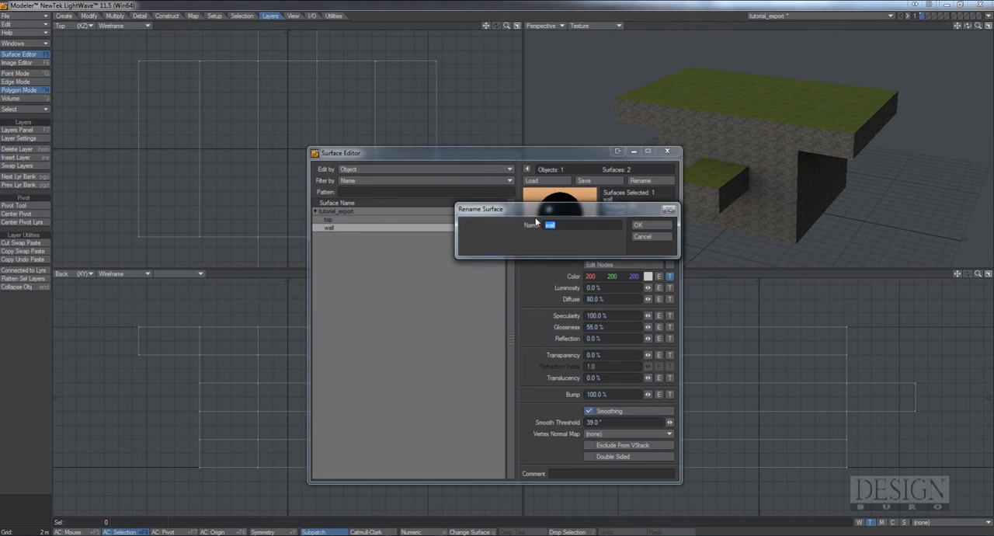
left_click_drag(539, 210, 453, 281)
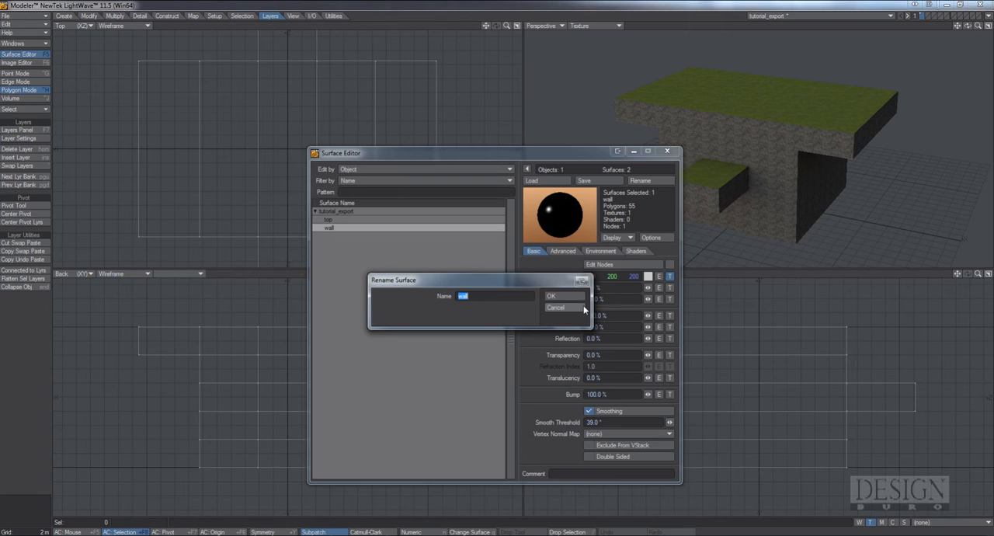
key("BackSpace")
type("SN_tutorial_Stone")
left_click(578, 296)
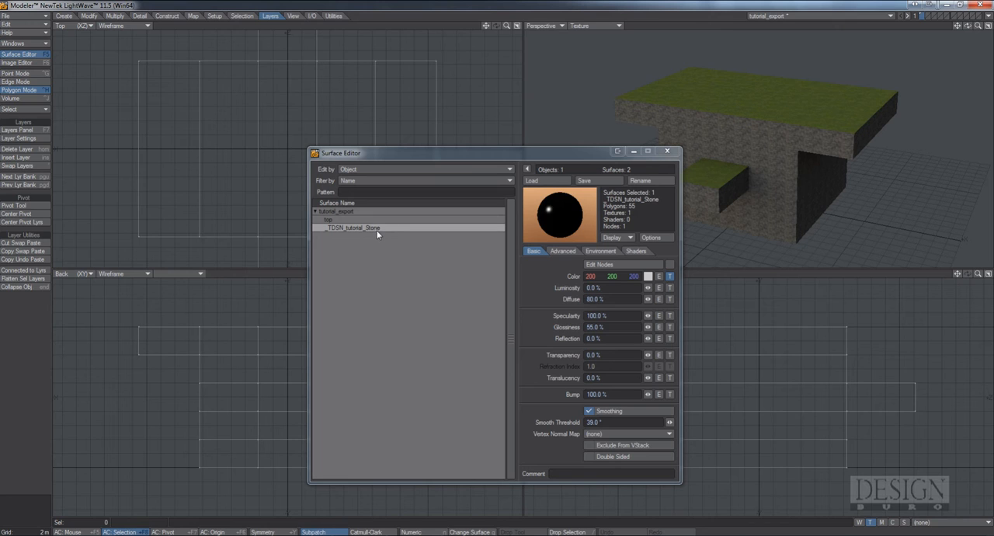
Rename the top surface to _TDSN_tutorial_Grass and close the Surface Editor
left_click(345, 220)
right_click(345, 221)
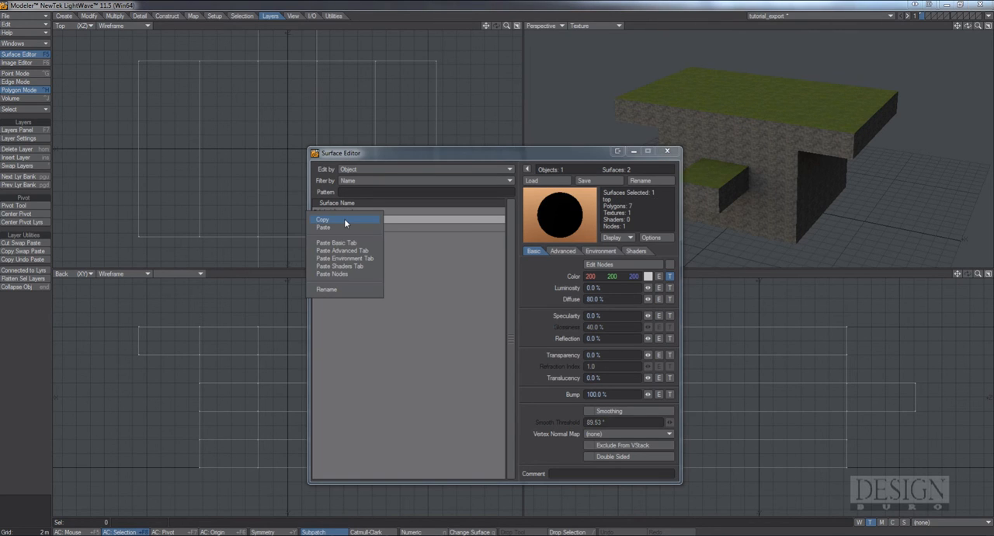
left_click(344, 289)
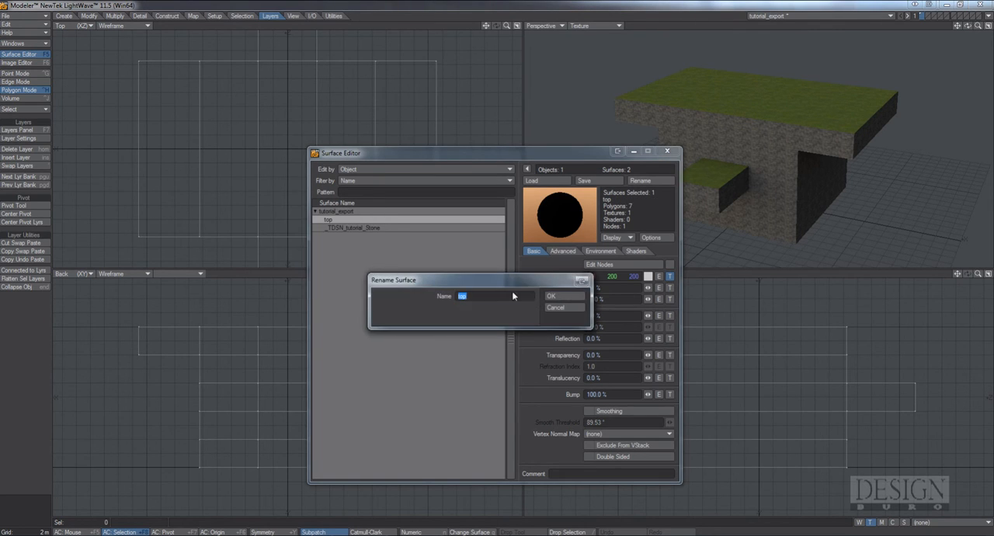
key("BackSpace")
left_click(552, 296)
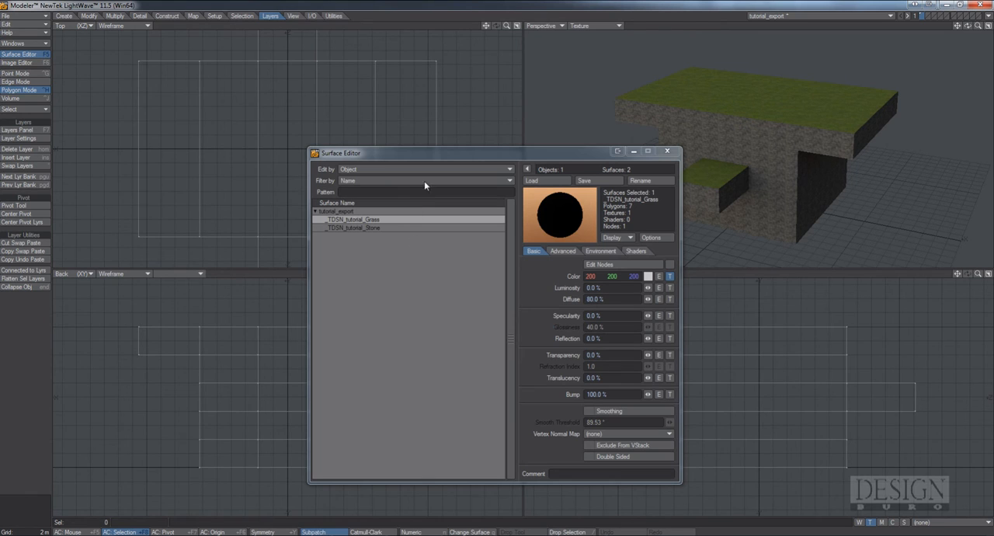
left_click_drag(443, 158, 373, 110)
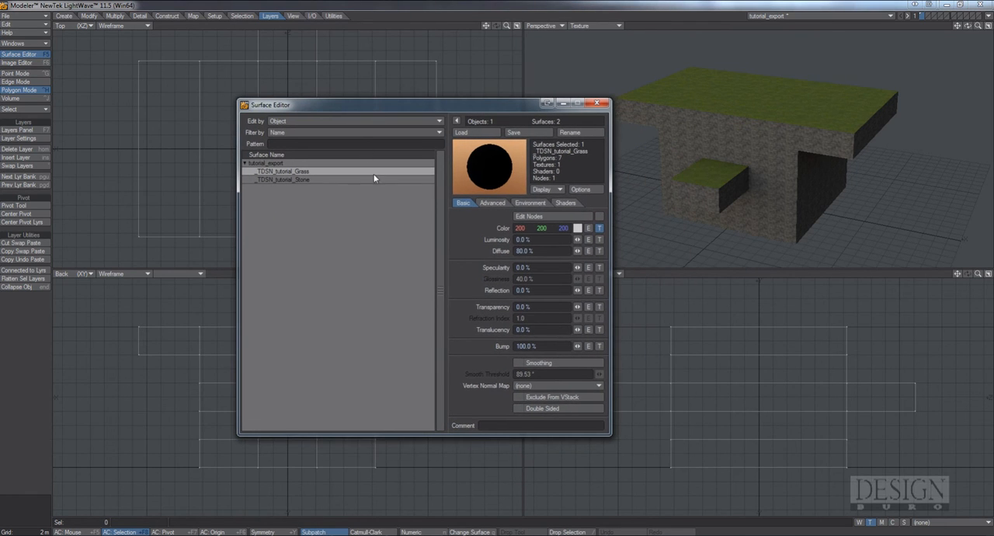
left_click(597, 104)
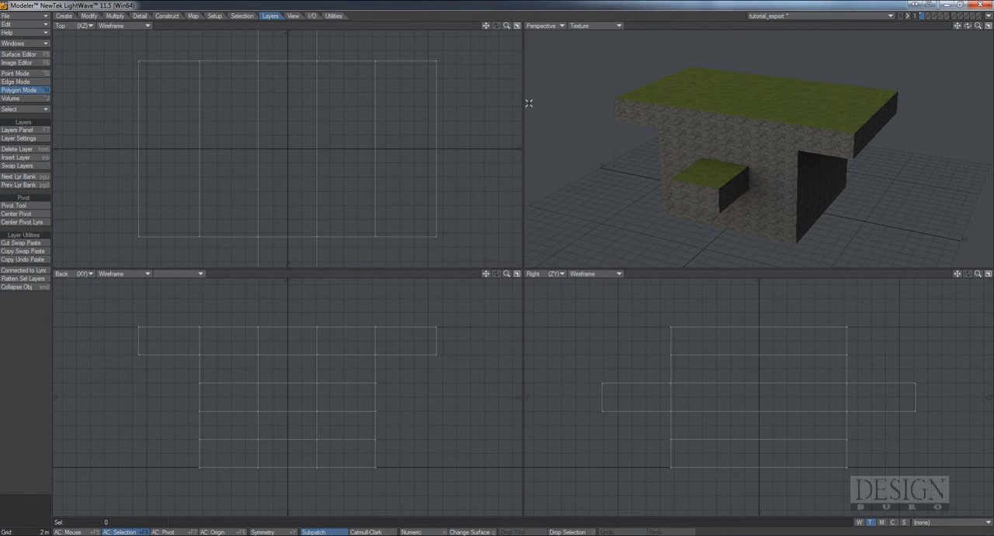
Start an FBX export of the tutorial_export object with the FBX version set to FBX201200
left_click(35, 16)
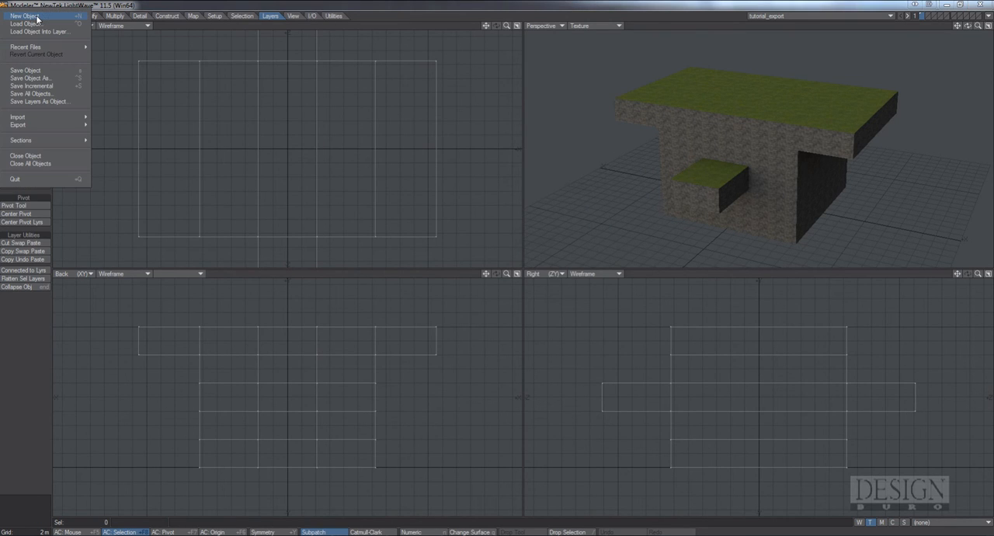
left_click(256, 8)
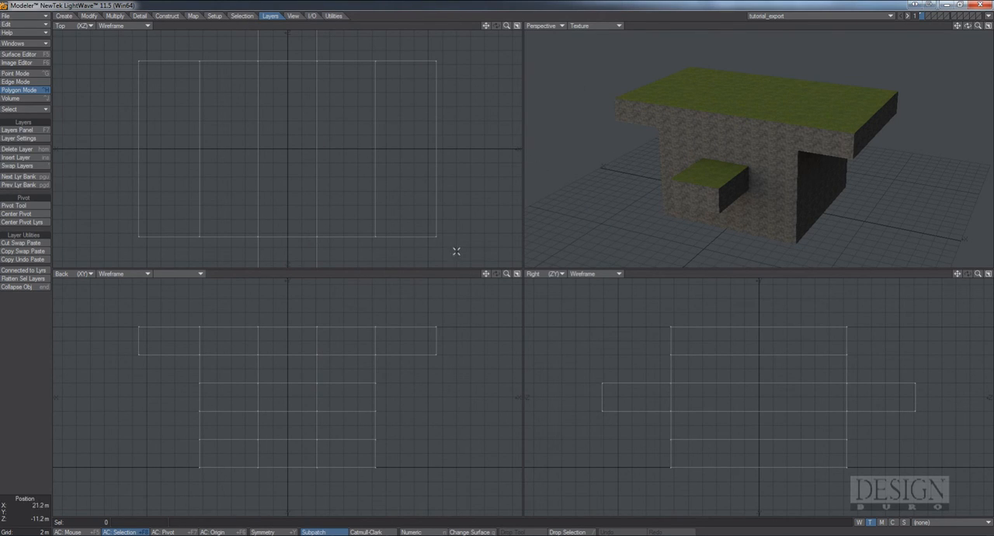
left_click(30, 16)
mouse_move(64, 125)
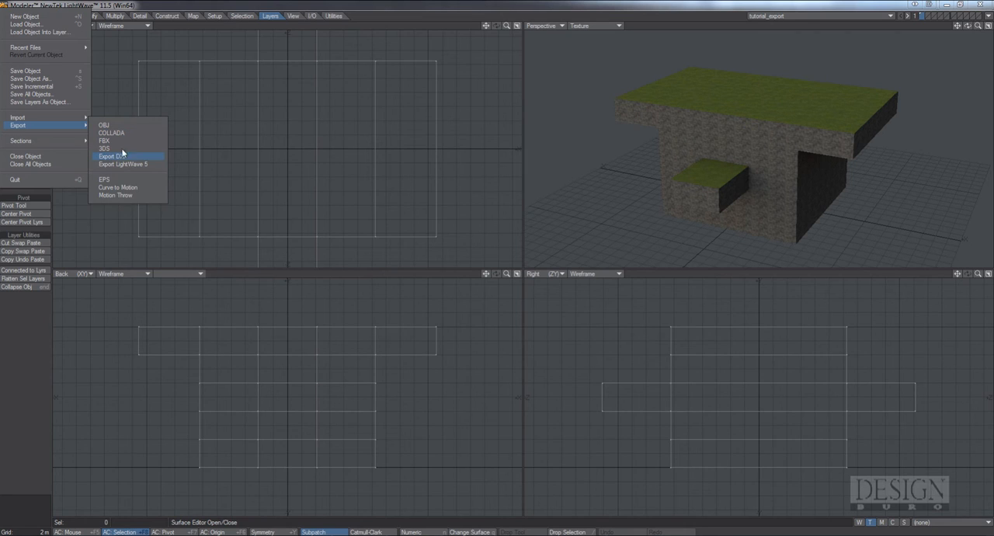
left_click(110, 142)
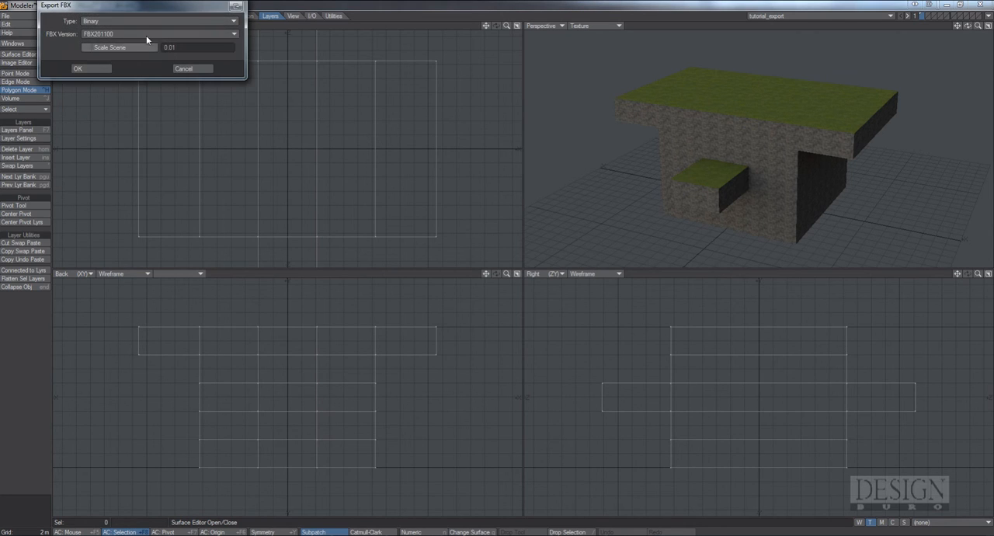
left_click_drag(133, 7, 398, 116)
left_click(432, 146)
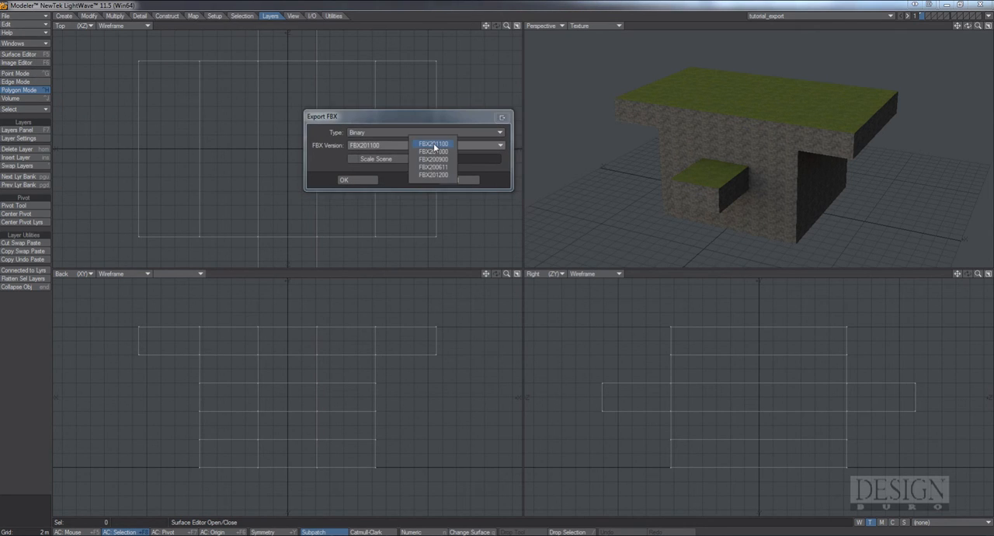
left_click(437, 176)
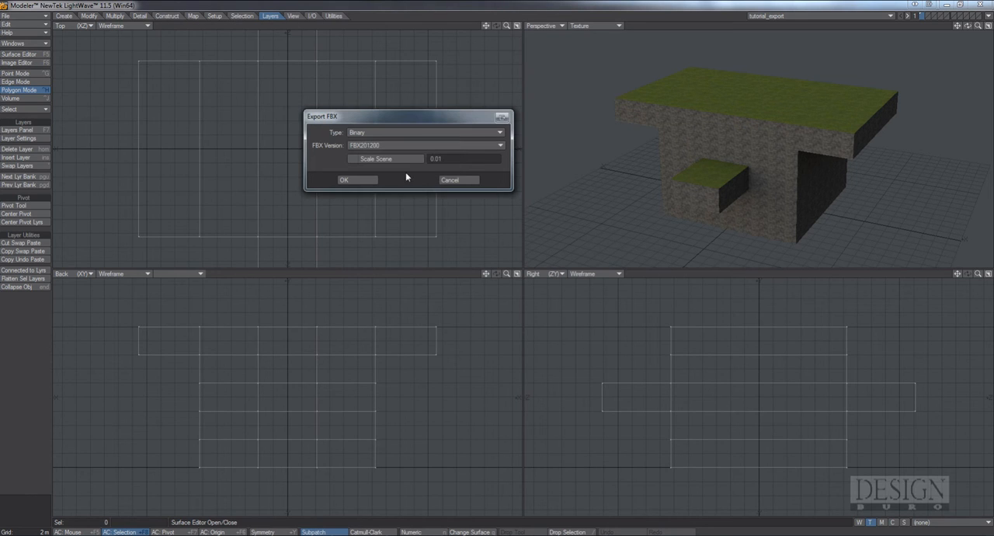
left_click(357, 180)
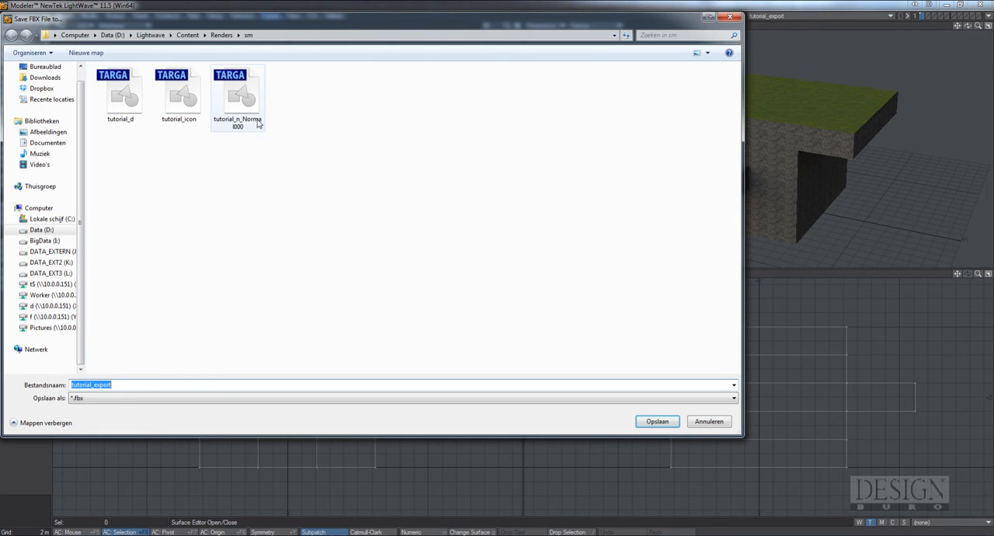
Save the exported FBX file as tutorial in the sm folder and close Modeler
left_click(114, 385)
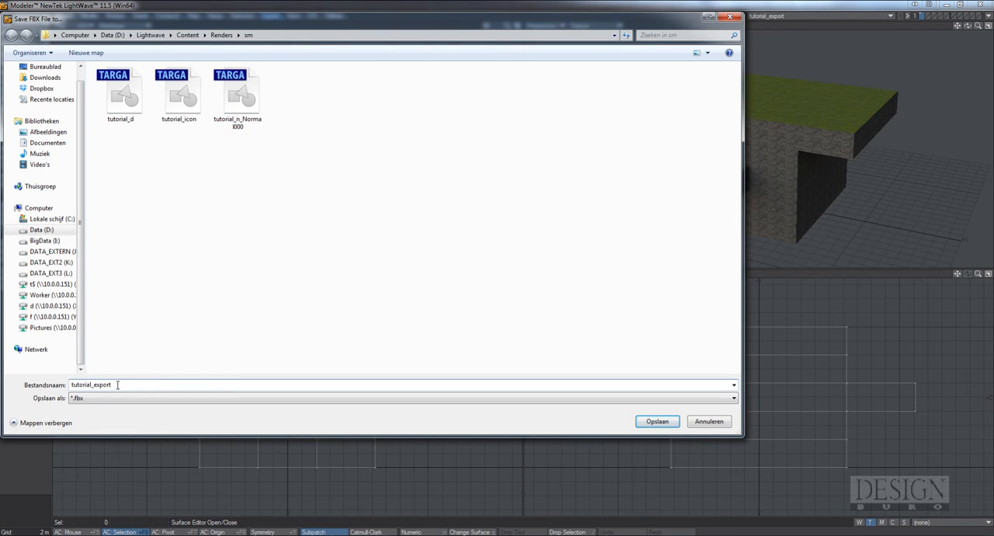
left_click_drag(109, 384, 95, 386)
key("BackSpace")
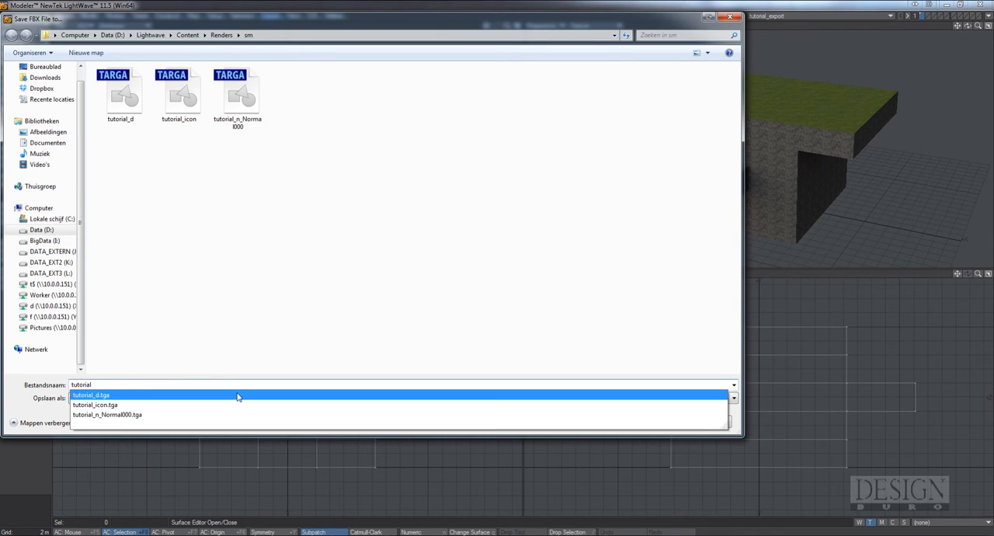
left_click(289, 310)
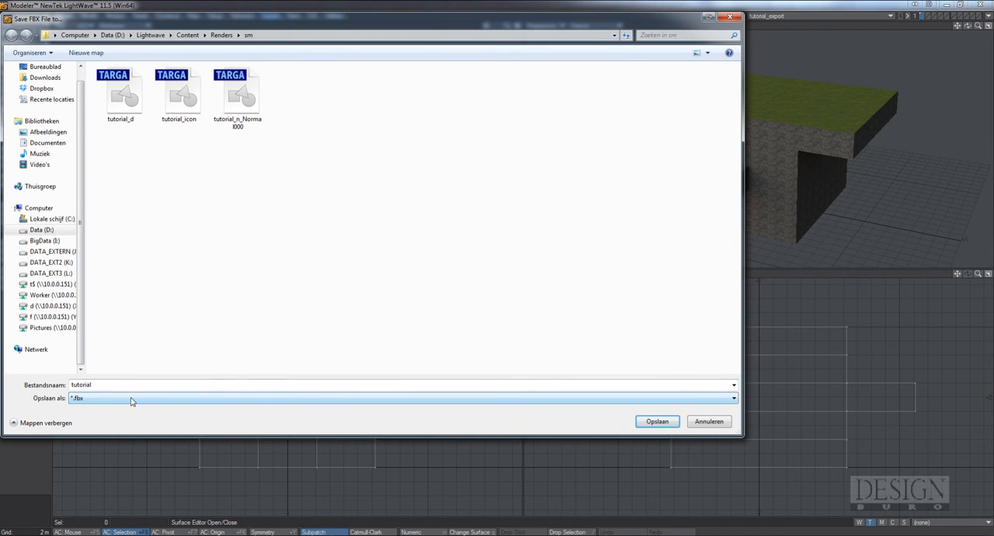
left_click(656, 421)
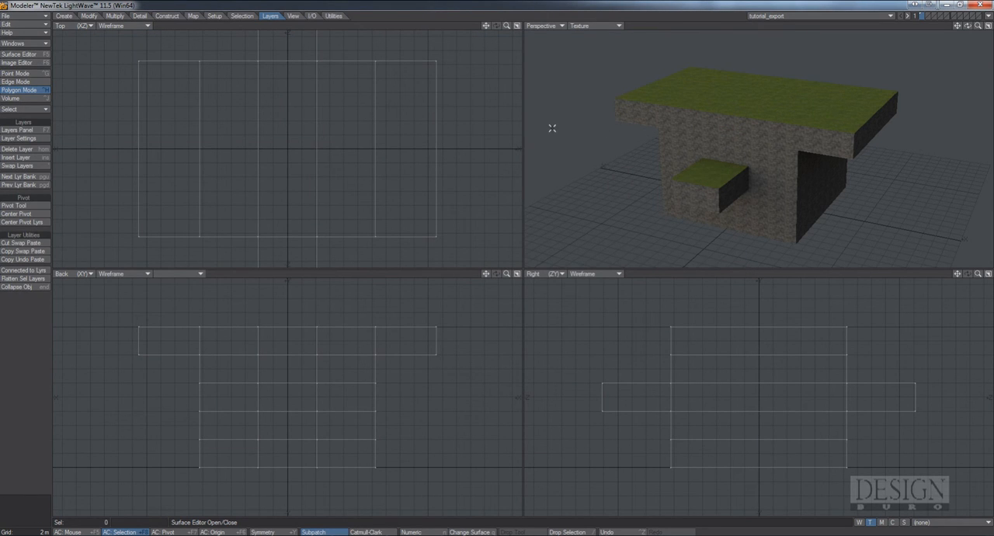
left_click_drag(967, 26, 924, 34)
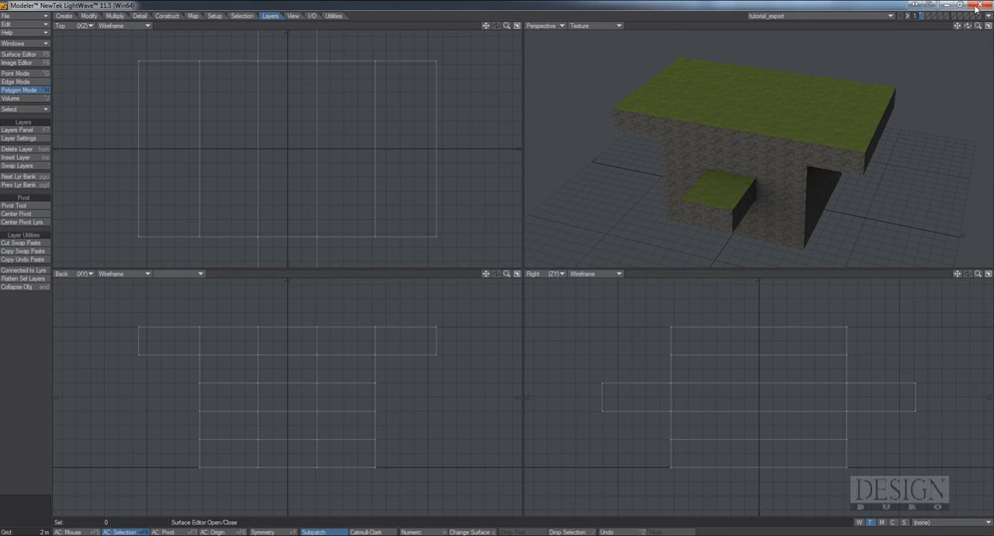
left_click(977, 6)
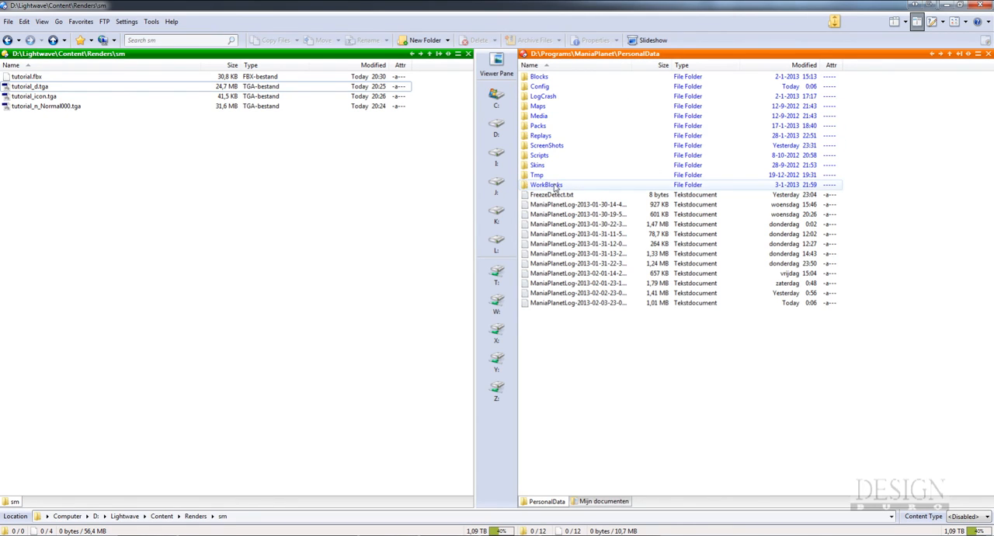
In the file manager, open the hallway folder inside WorkBlocks\Storm of the ManiaPlanet PersonalData folder
mouse_move(550, 188)
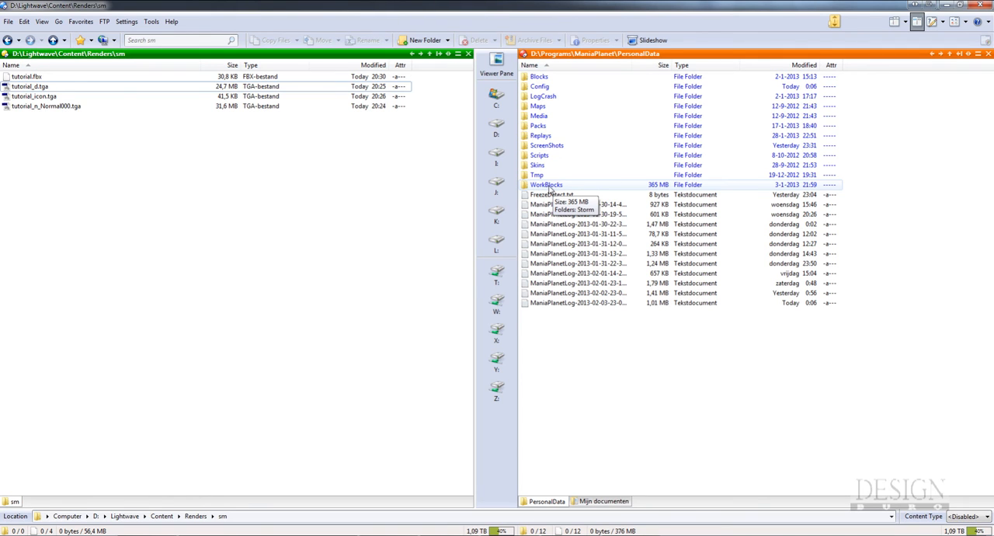
double_click(549, 185)
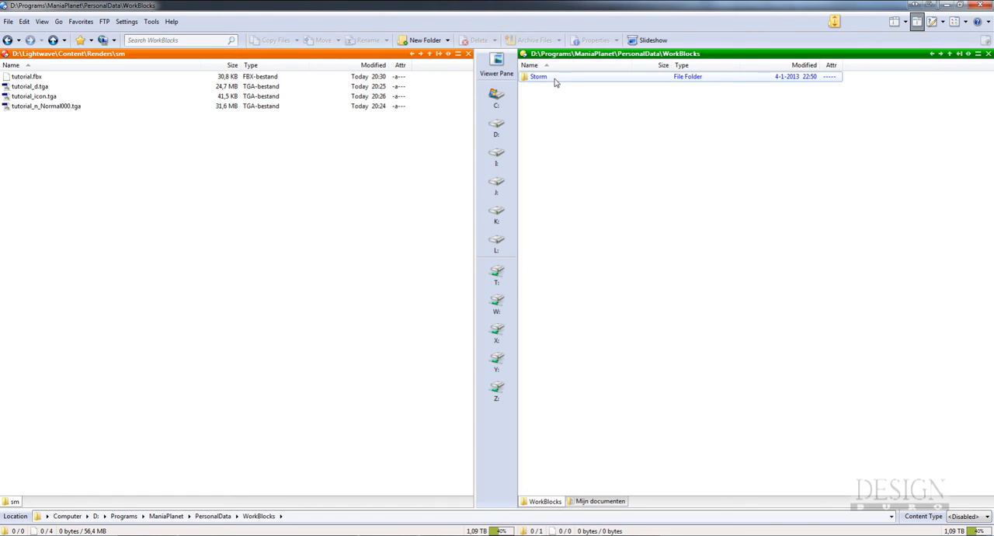
double_click(539, 77)
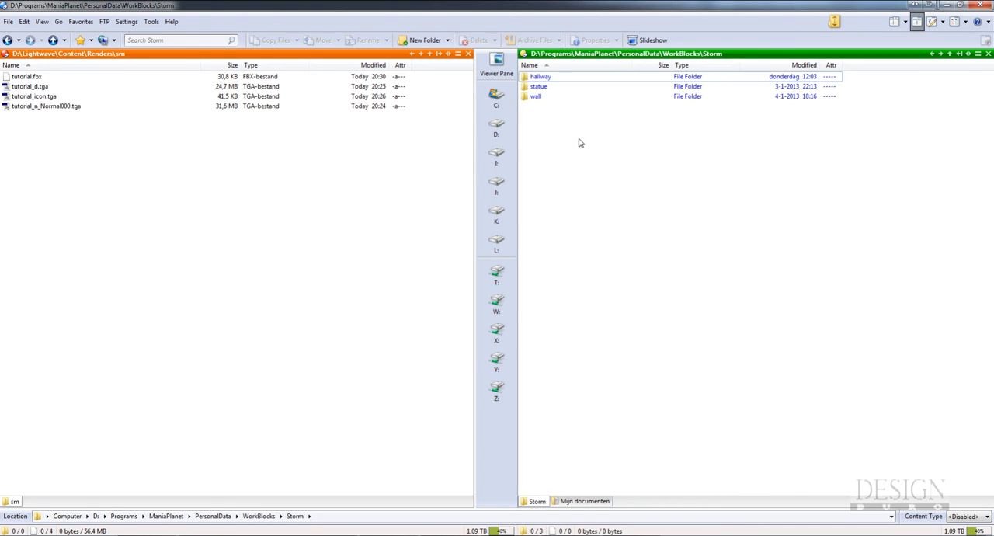
double_click(542, 77)
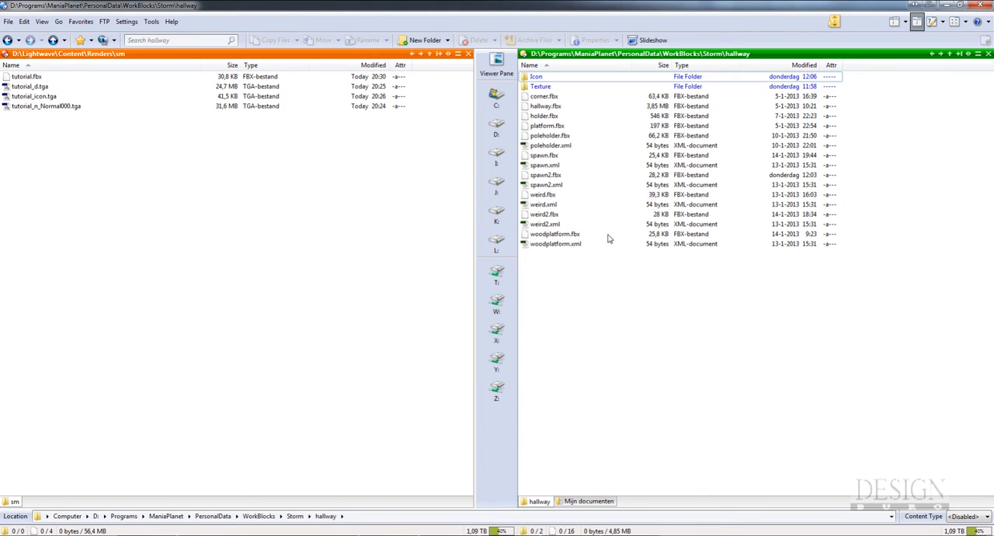
Copy tutorial.fbx from the sm folder to the hallway folder
left_click(80, 129)
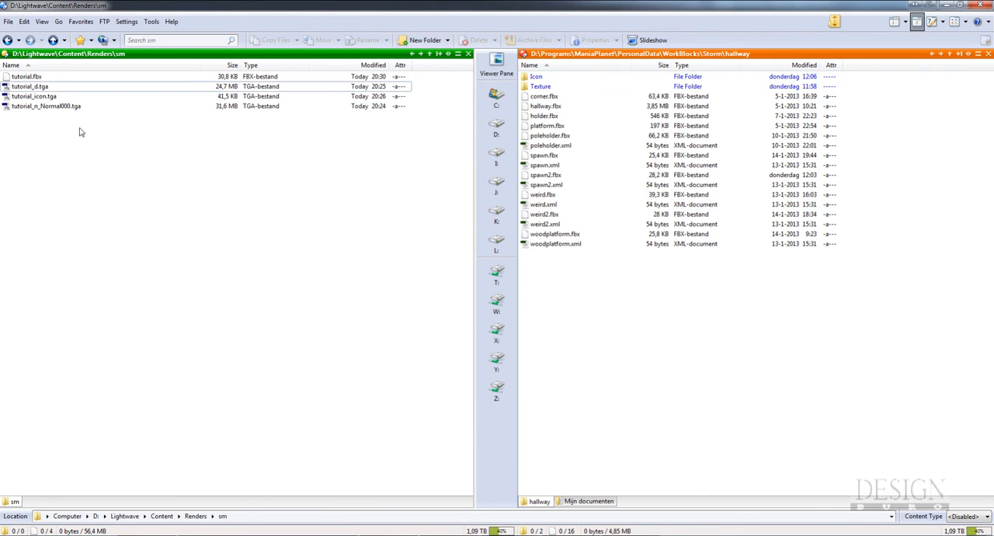
left_click(32, 76)
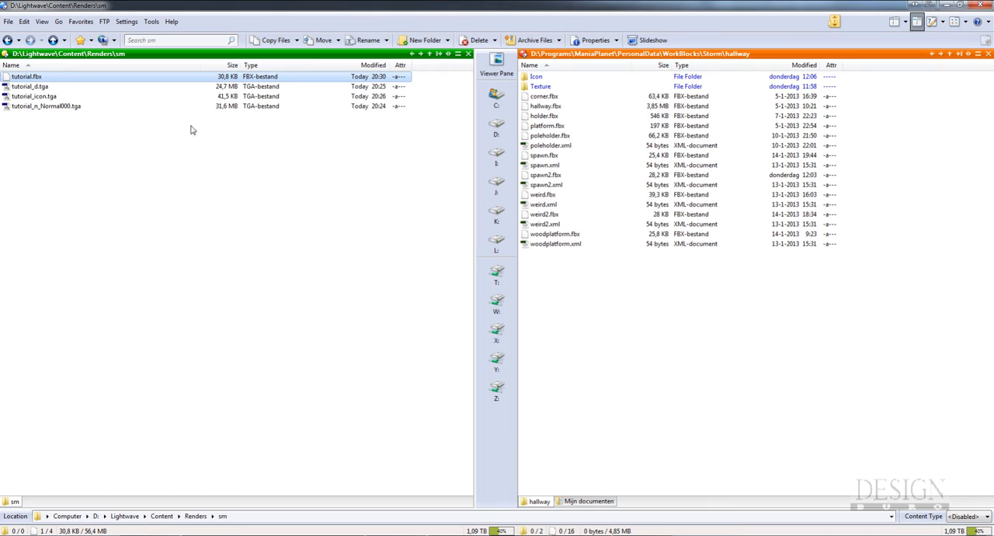
left_click(271, 41)
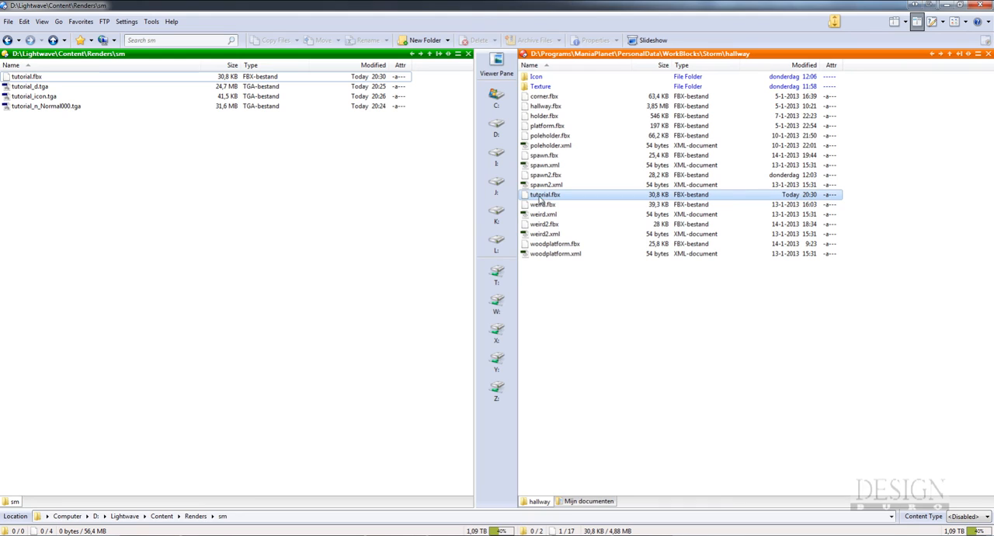
Duplicate weird2.xml within the hallway folder
left_click(556, 237)
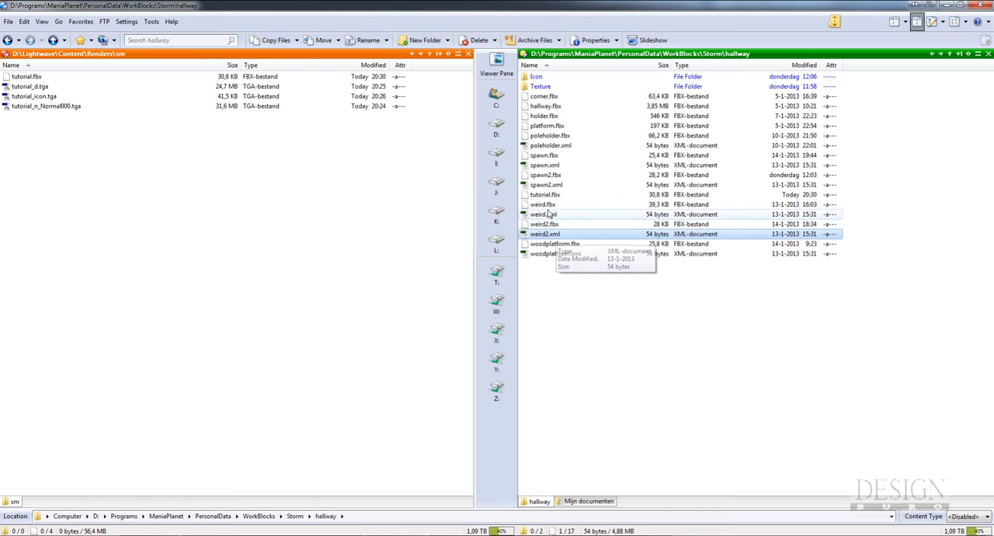
mouse_move(556, 199)
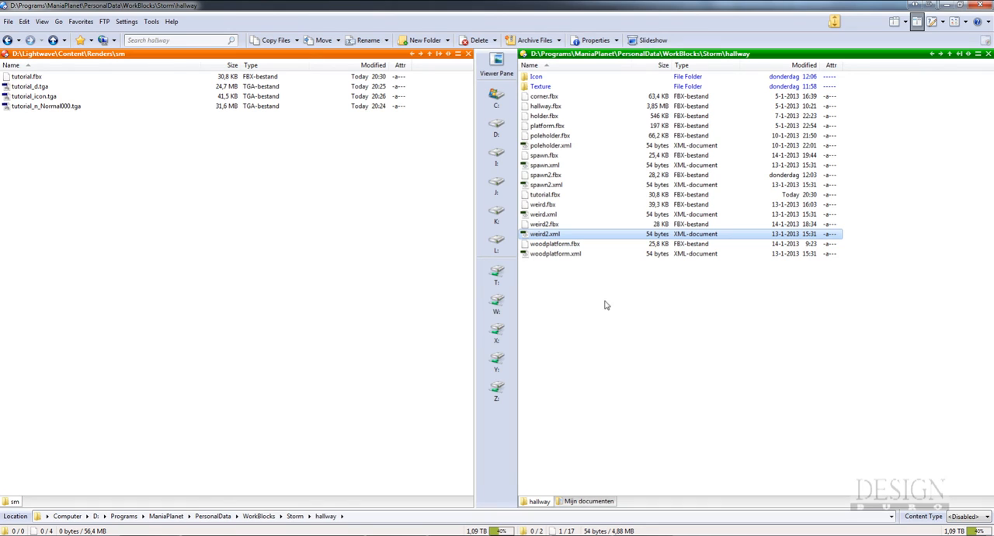
right_click(548, 237)
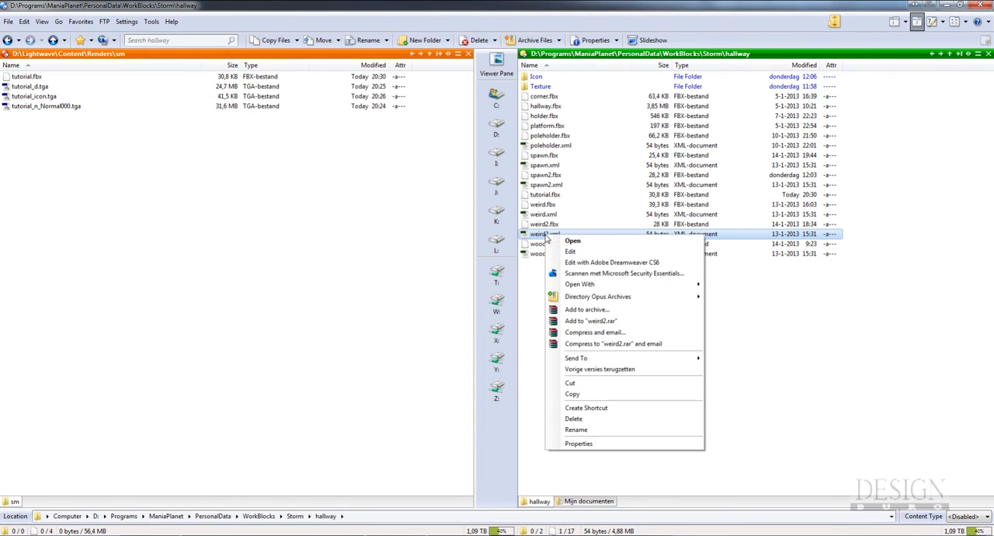
left_click(593, 394)
left_click(588, 349)
right_click(588, 349)
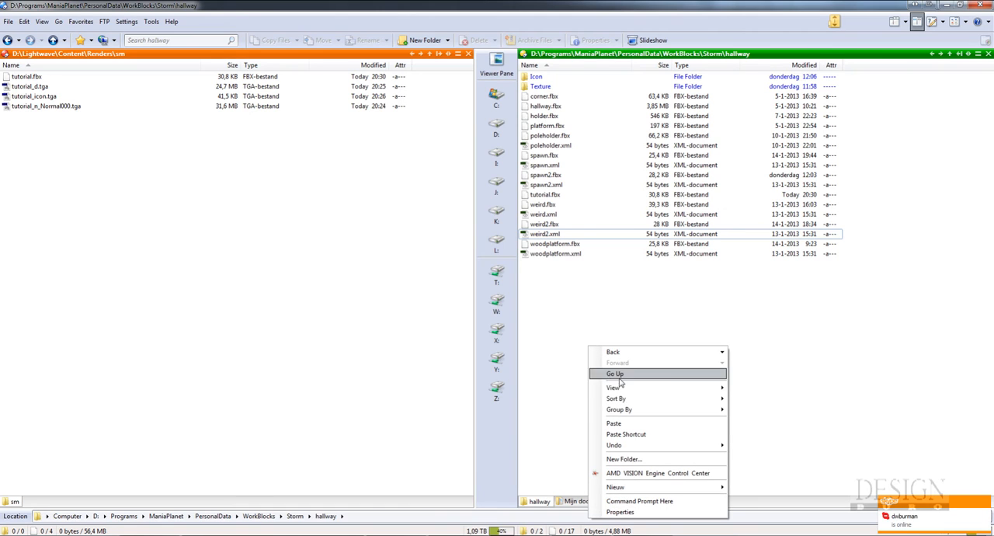
left_click(622, 423)
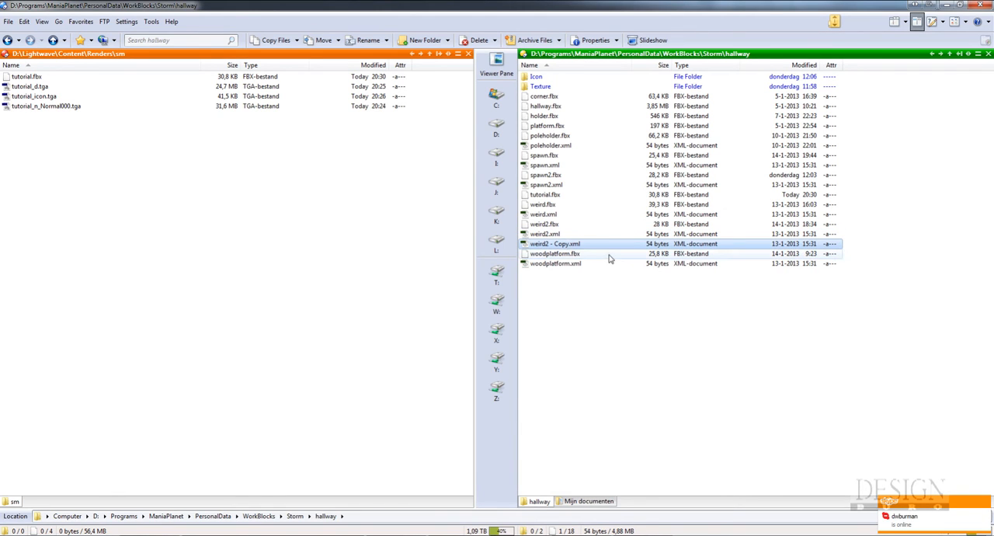
Rename the duplicated XML file as tutorial.xml
key("F2")
type("turo")
key("BackSpace")
key("BackSpace")
type("torial")
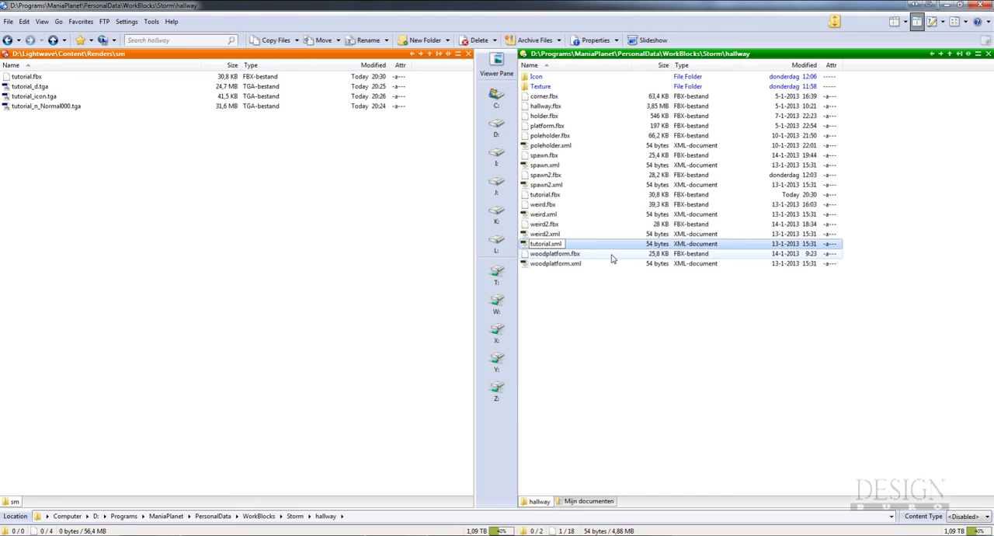
key("Return")
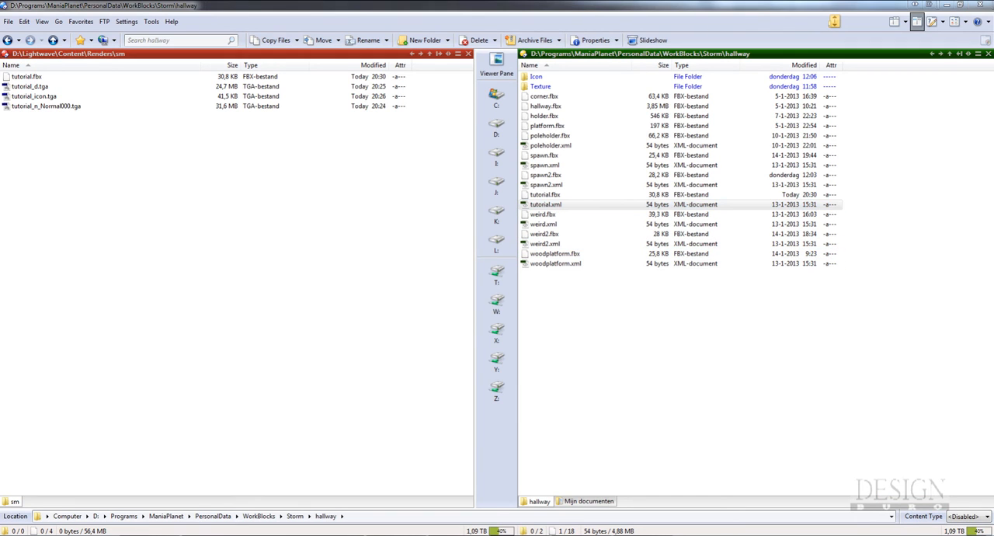
Open tutorial.xml in Dreamweaver to examine its GridSnap settings, and close the editor again
left_click(617, 335)
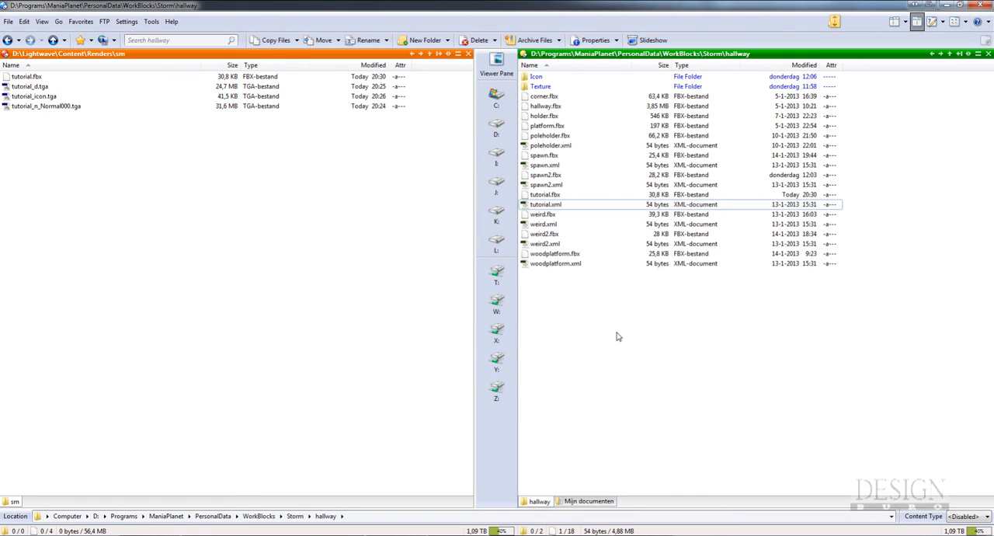
right_click(560, 202)
left_click(614, 226)
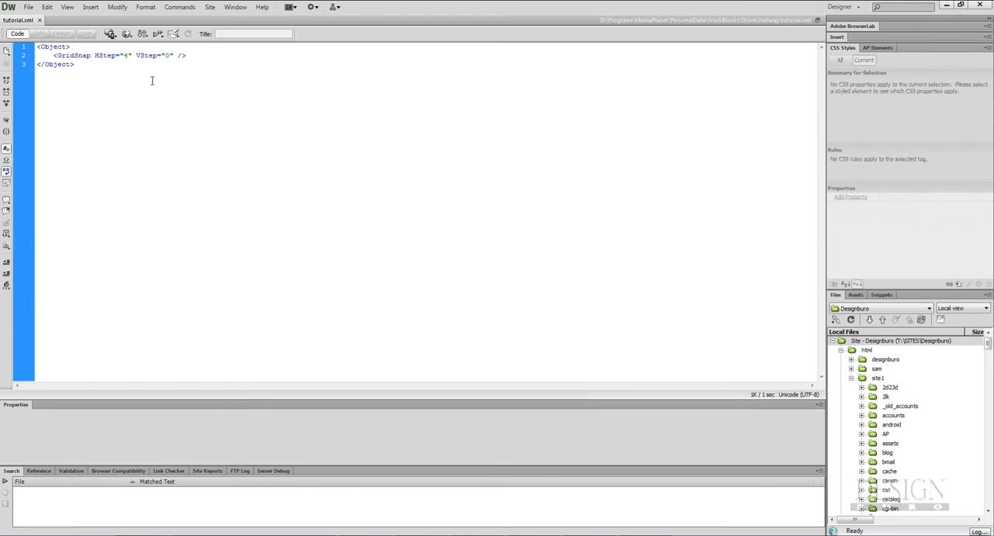
left_click(981, 4)
left_click(606, 271)
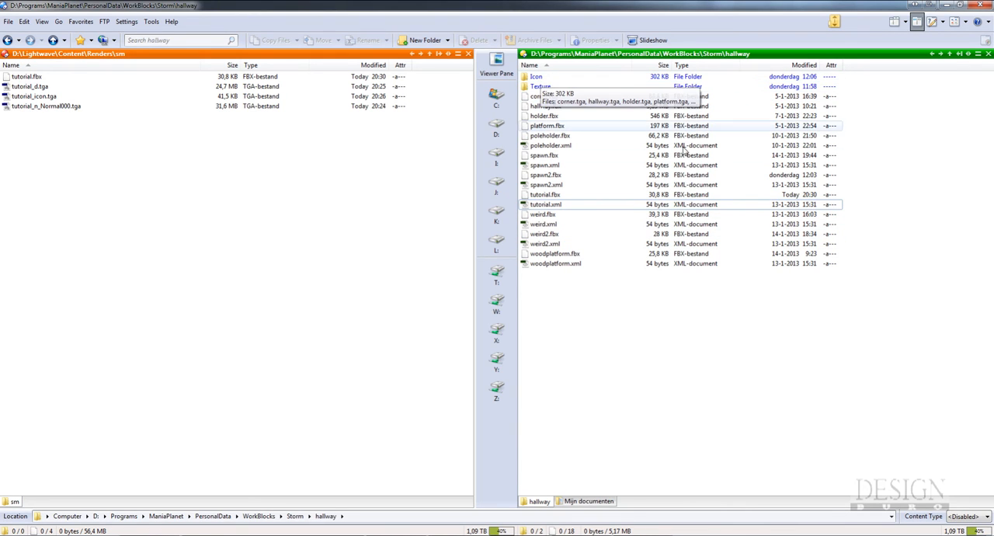
Preview tutorial_icon.tga from the sm folder and copy it into the hallway Icon folder under the name tutorial.tga
double_click(539, 78)
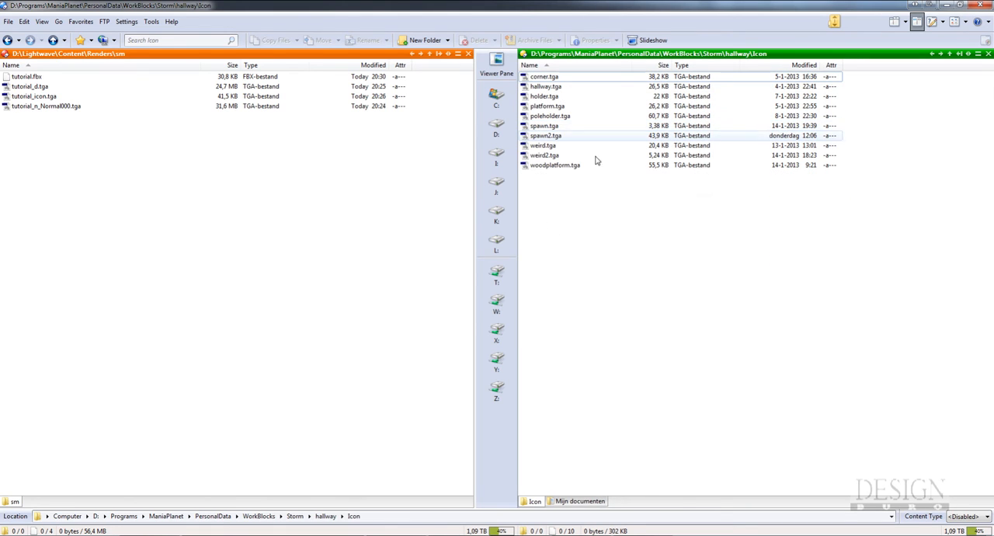
left_click(101, 178)
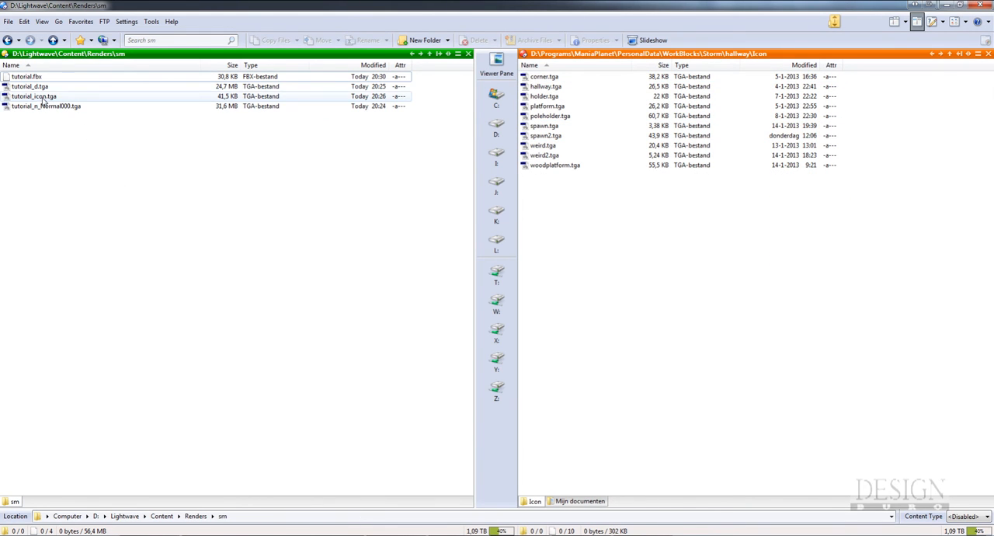
left_click(33, 97)
left_click(496, 64)
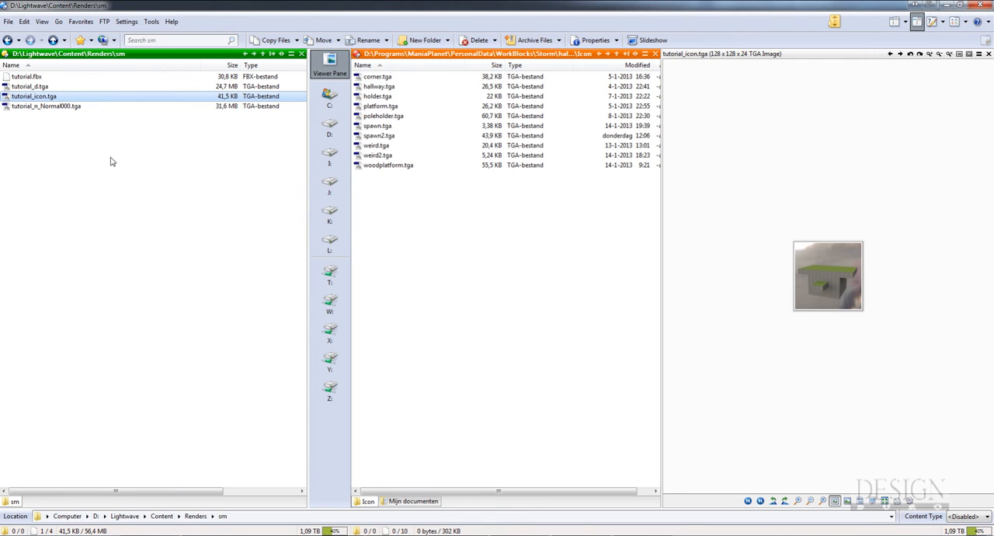
left_click(297, 41)
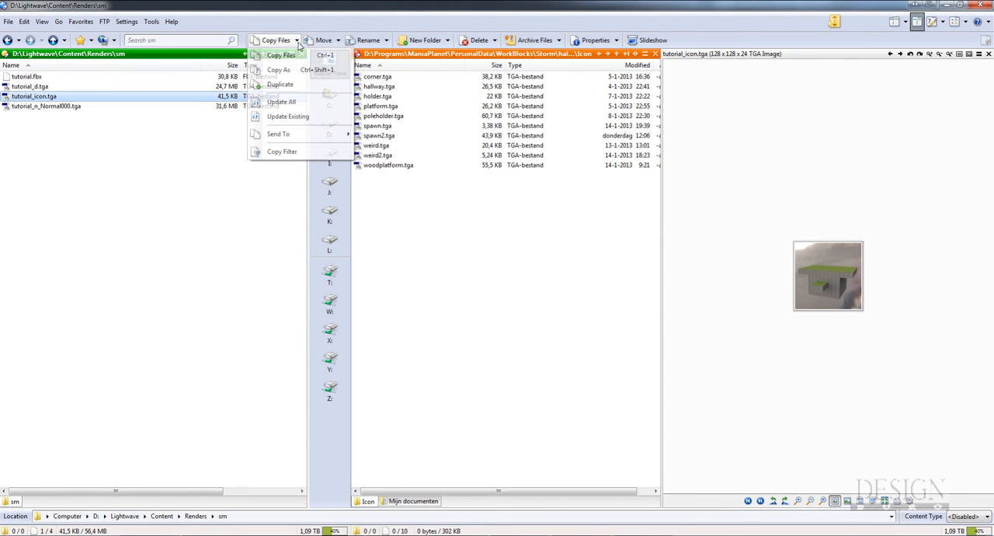
left_click(280, 70)
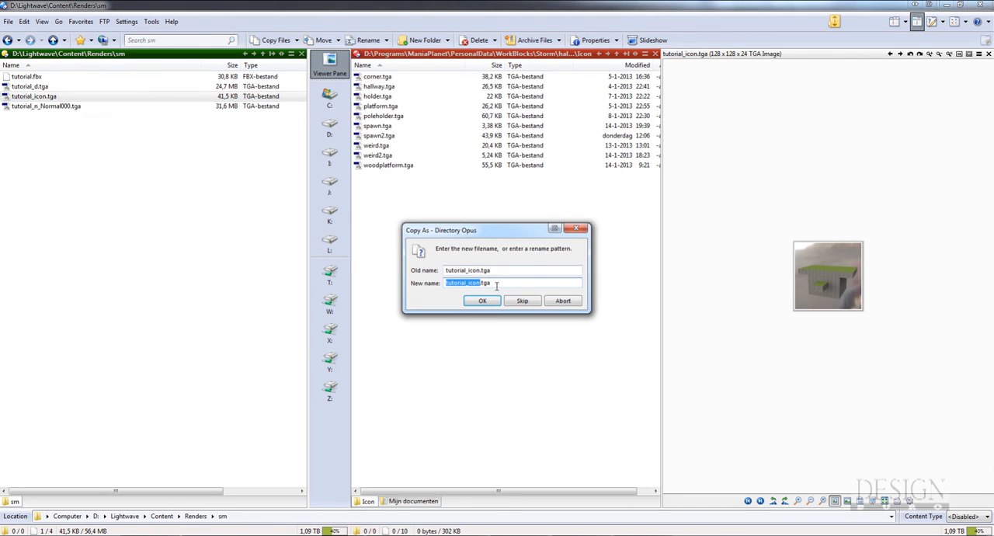
left_click(497, 286)
key("Return")
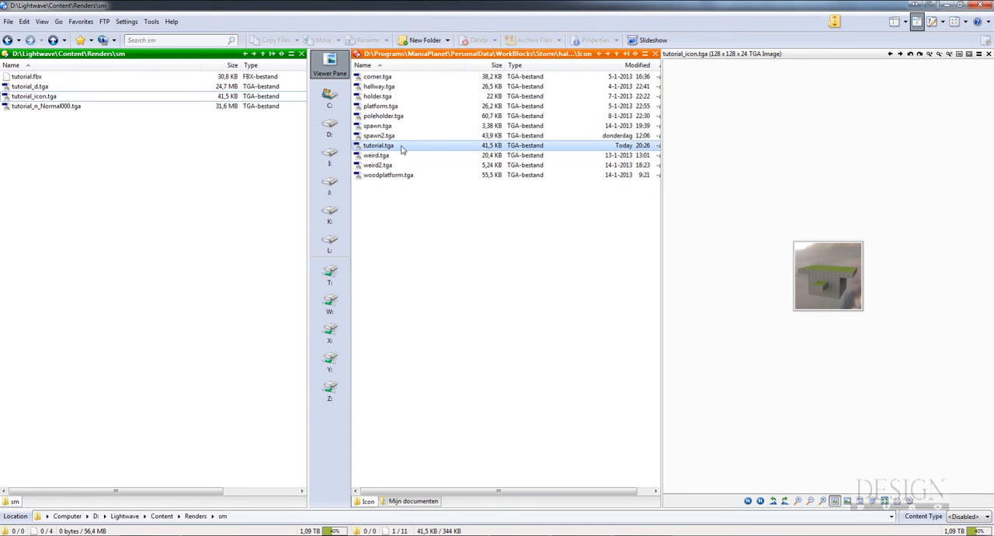
left_click(989, 54)
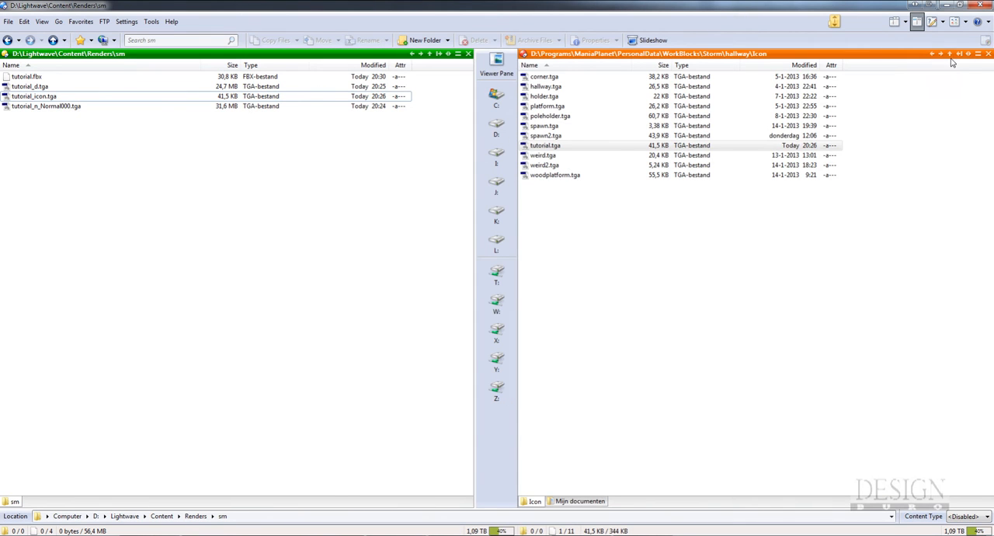
Open the hallway Texture folder and preview tutorial_n_Normal000.tga from the sm folder to examine the baked normal map
left_click(950, 54)
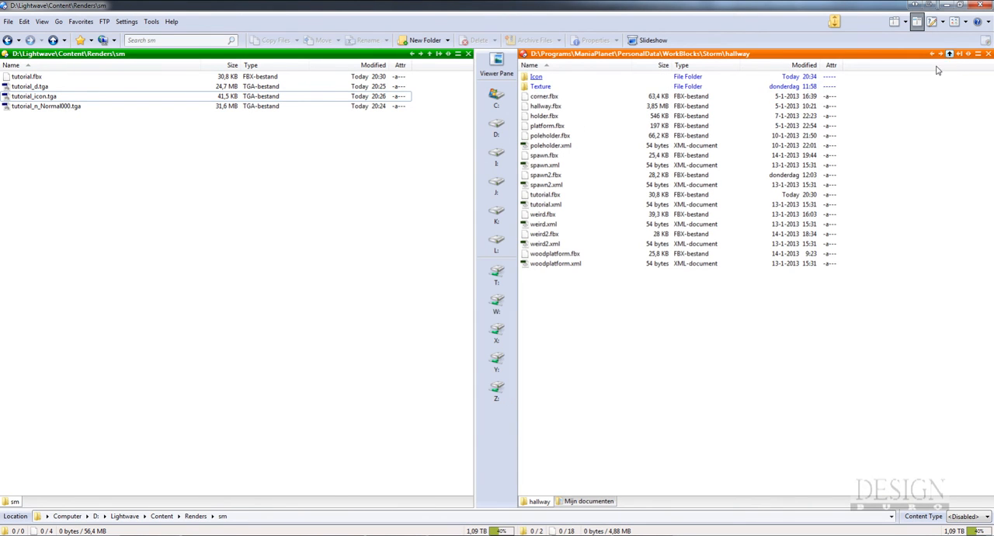
double_click(544, 86)
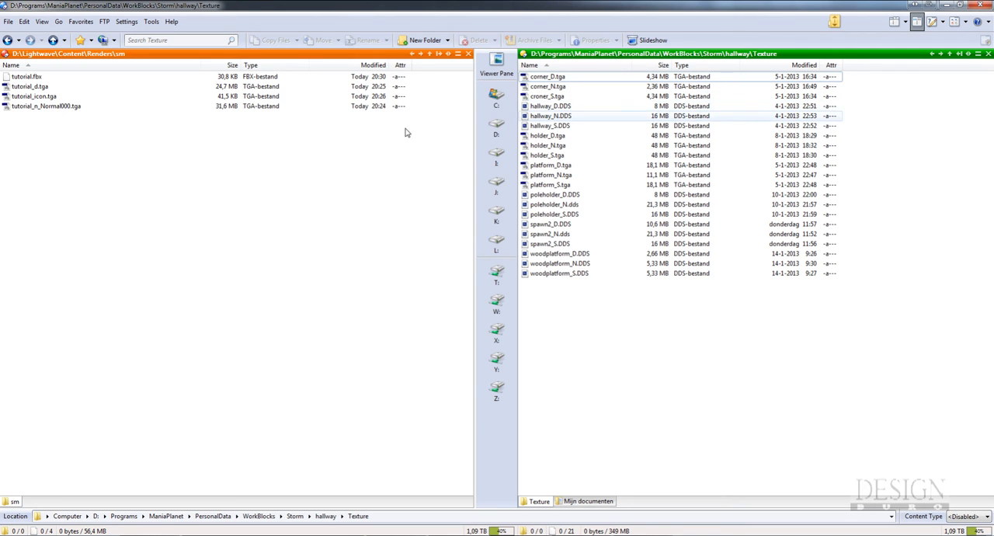
left_click(57, 105)
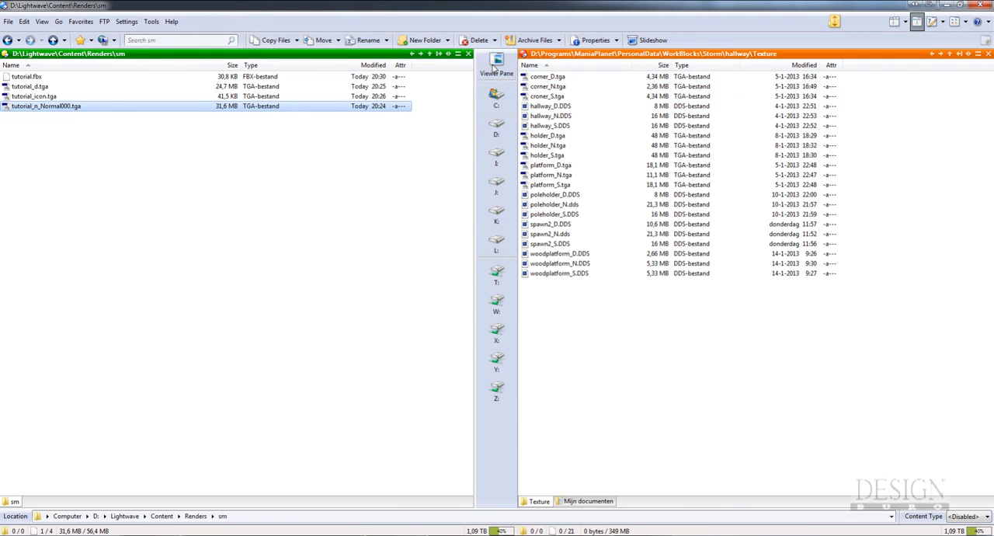
left_click(497, 66)
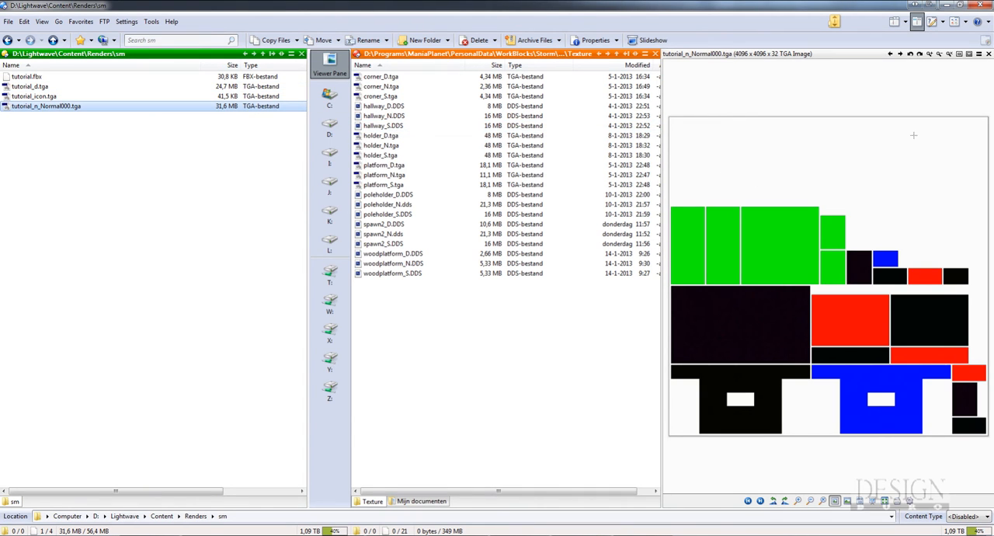
left_click(989, 53)
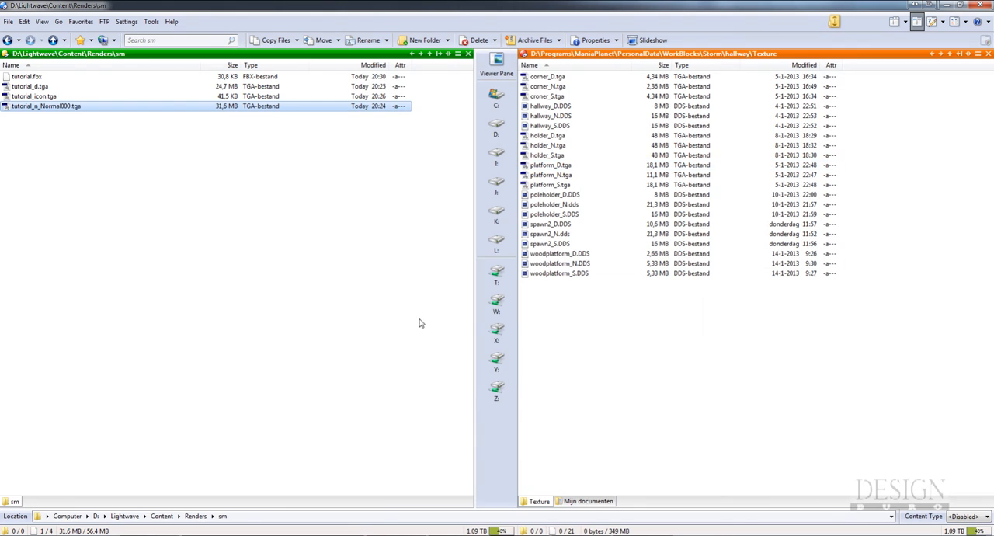
Open tutorial_n_Normal000.tga in Photoshop and apply the NVIDIA NormalMapFilter with 4 sample filtering and Biased RGB conversion
left_click(544, 534)
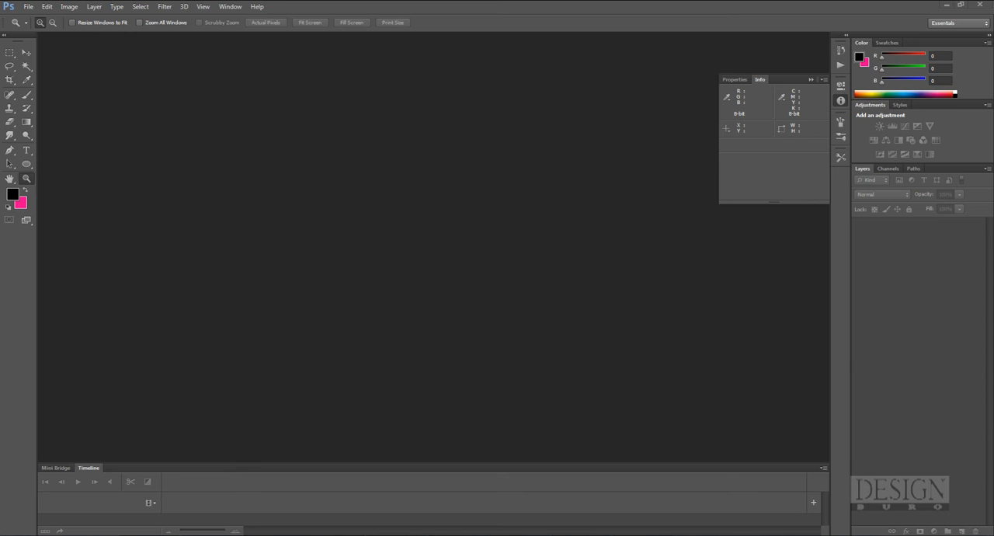
left_click_drag(0, 187, 273, 210)
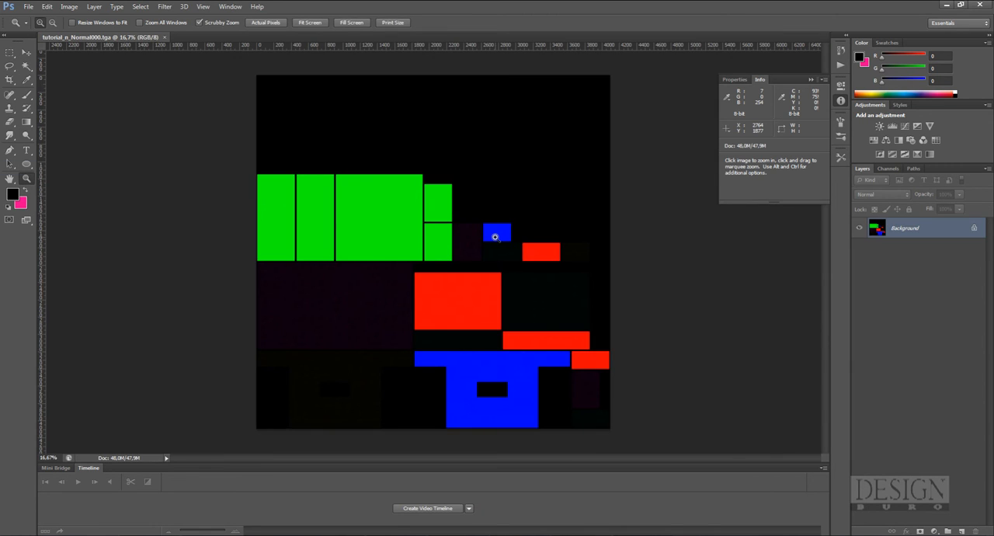
left_click(164, 7)
mouse_move(204, 220)
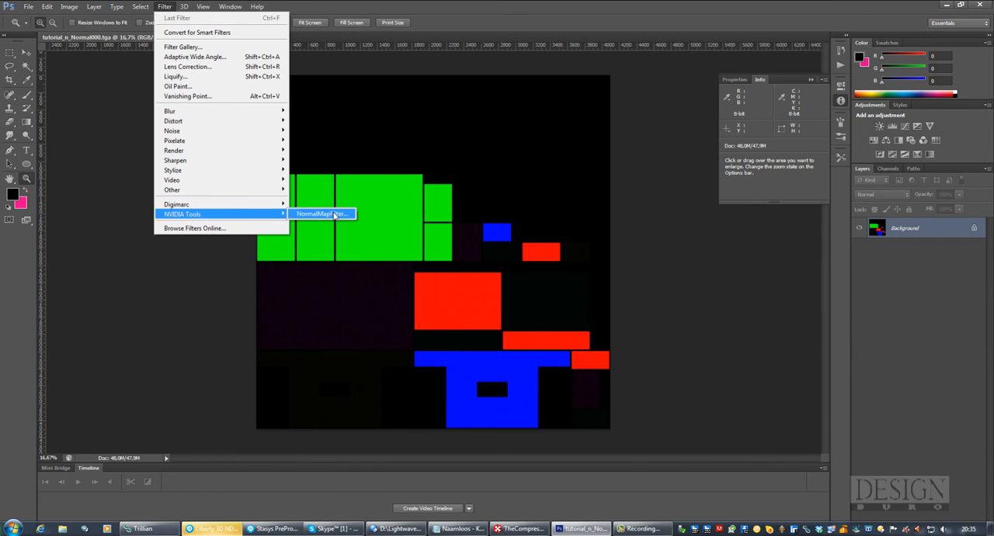
left_click(329, 216)
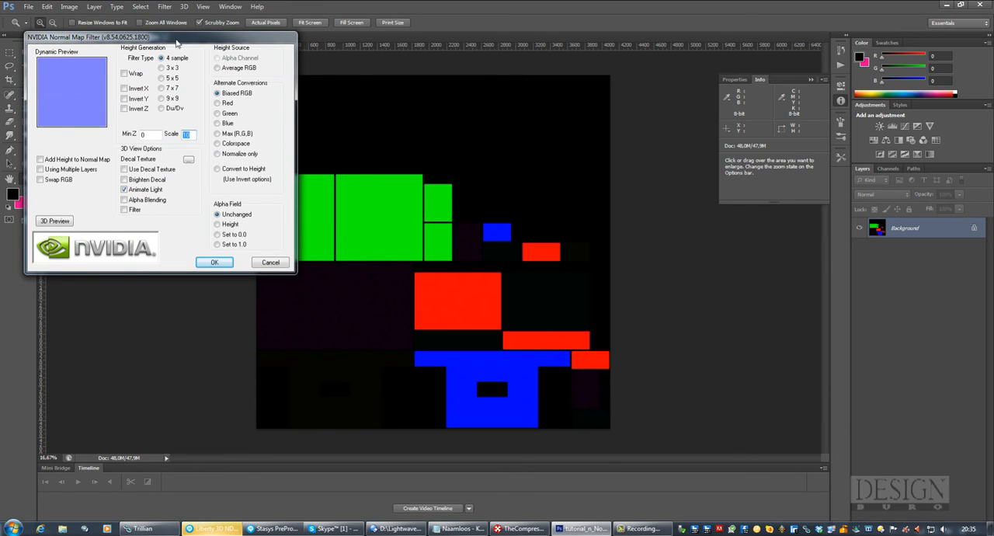
left_click_drag(177, 39, 391, 98)
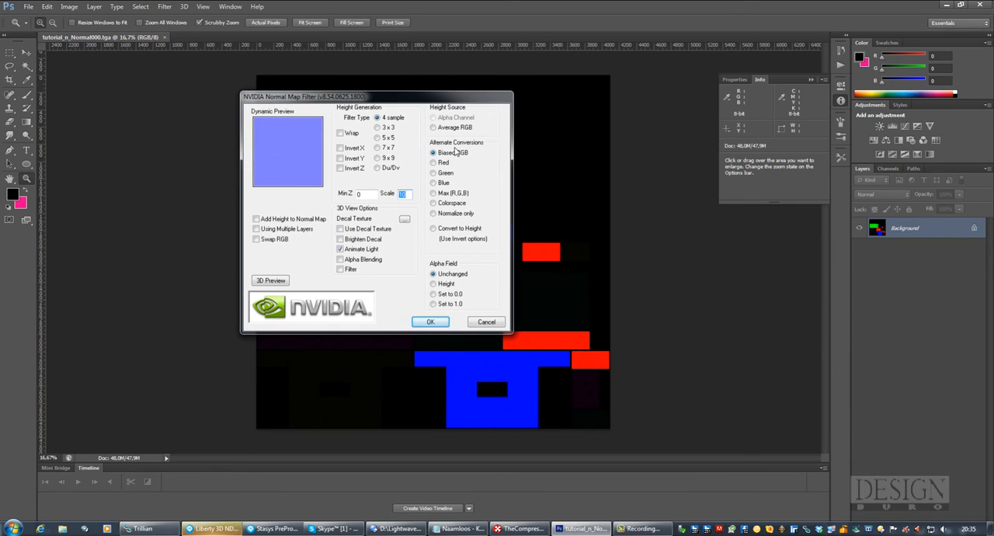
left_click_drag(390, 99, 414, 138)
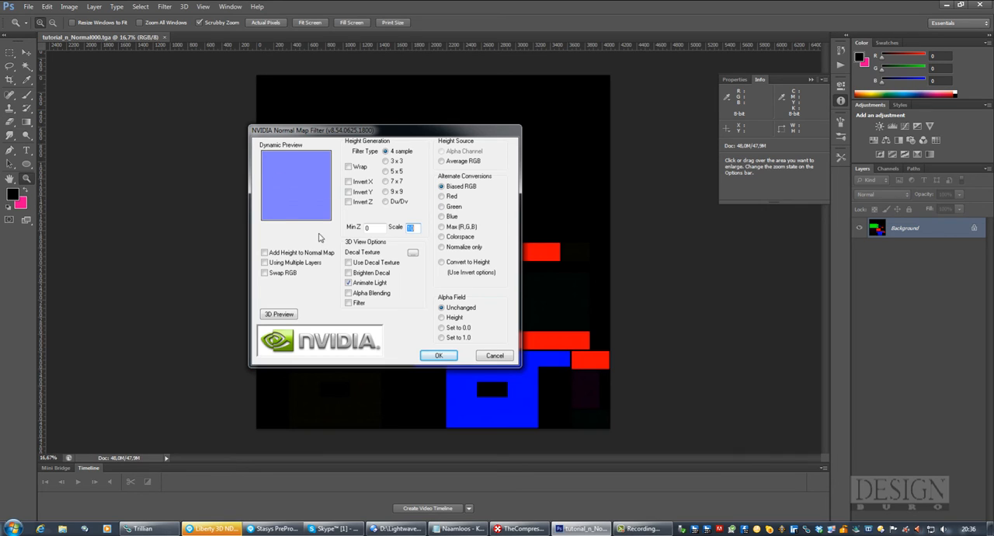
left_click_drag(419, 227, 377, 226)
key("Return")
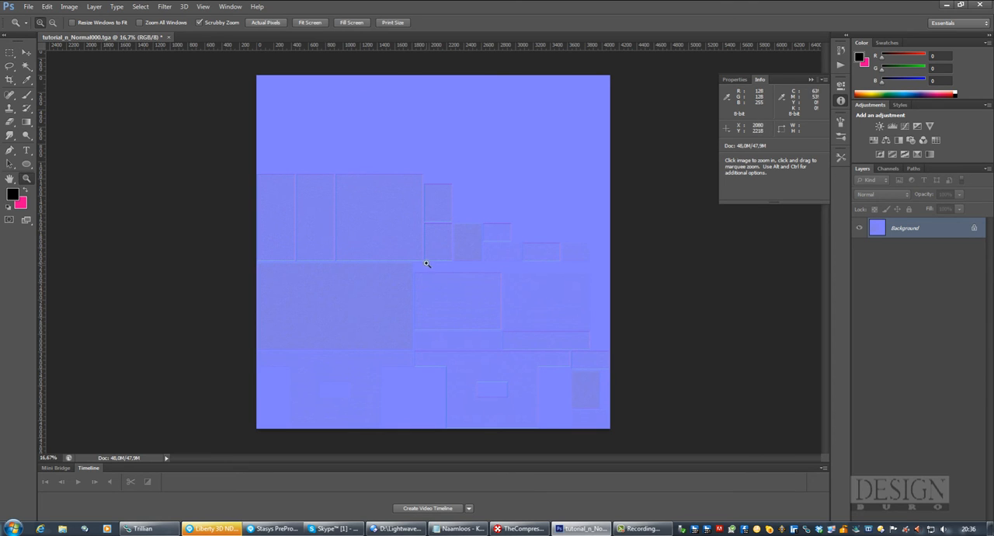
Save the converted normal map as a D3D/DDS copy named tutorial_N.dds in the sm folder, without alpha channels
left_click(366, 219)
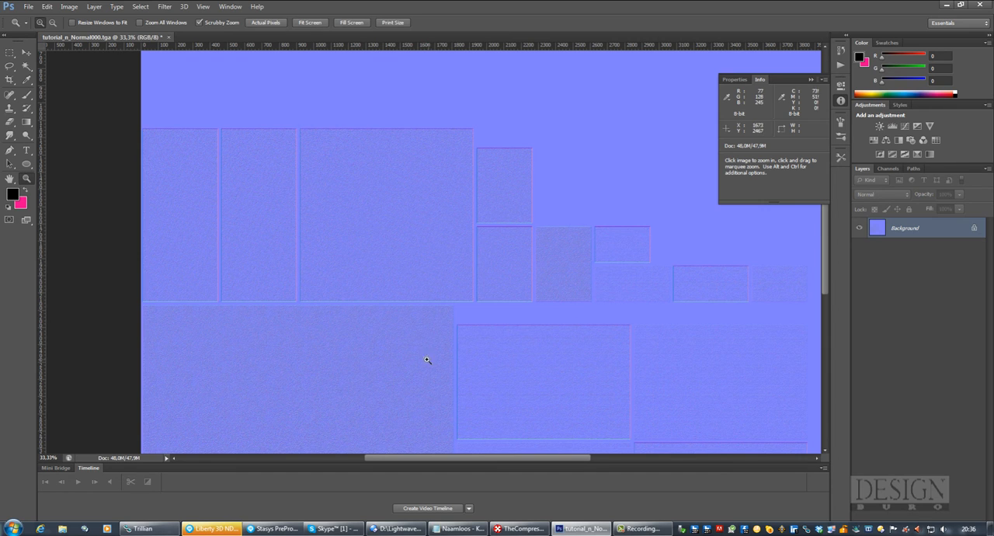
key("space")
left_click_drag(512, 369, 448, 304)
left_click_drag(477, 228, 505, 277)
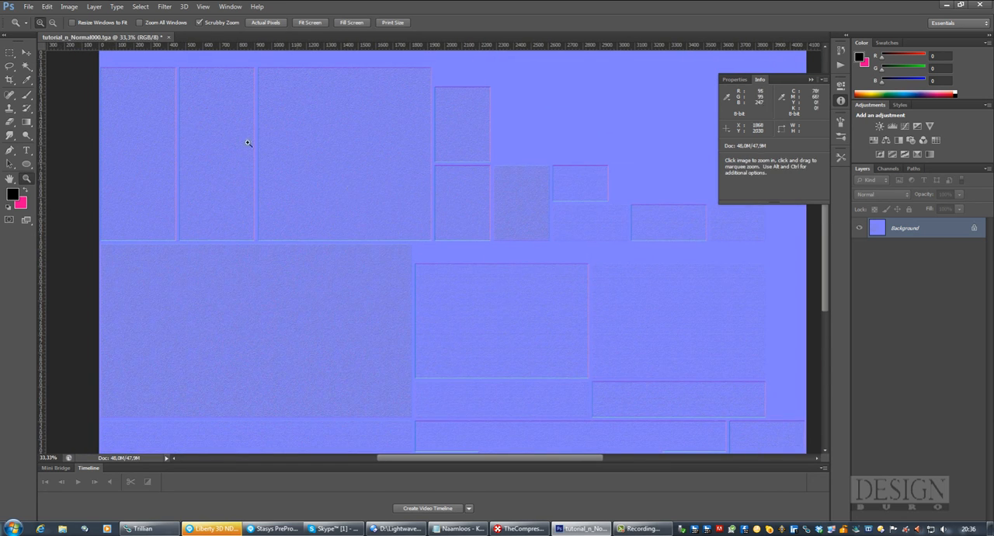
left_click(28, 6)
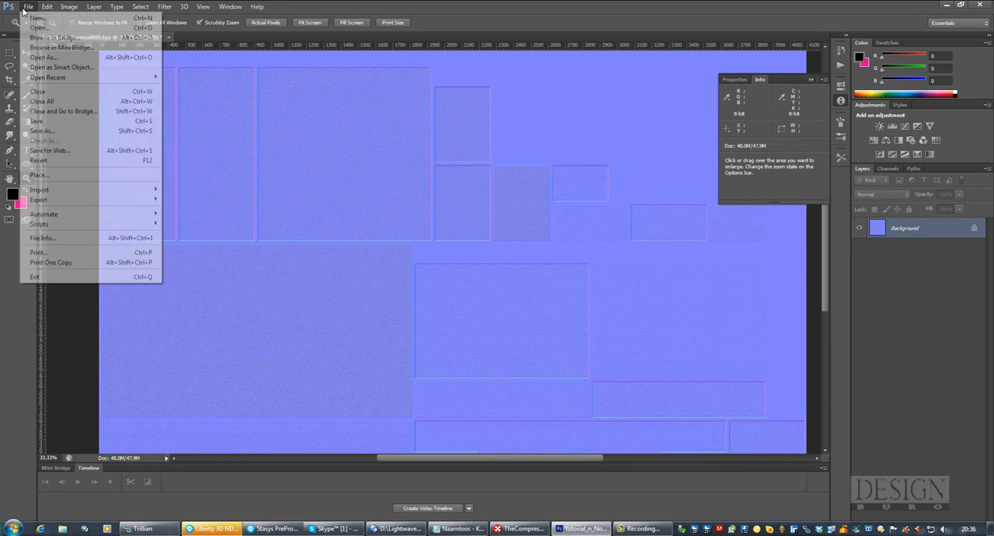
left_click(46, 130)
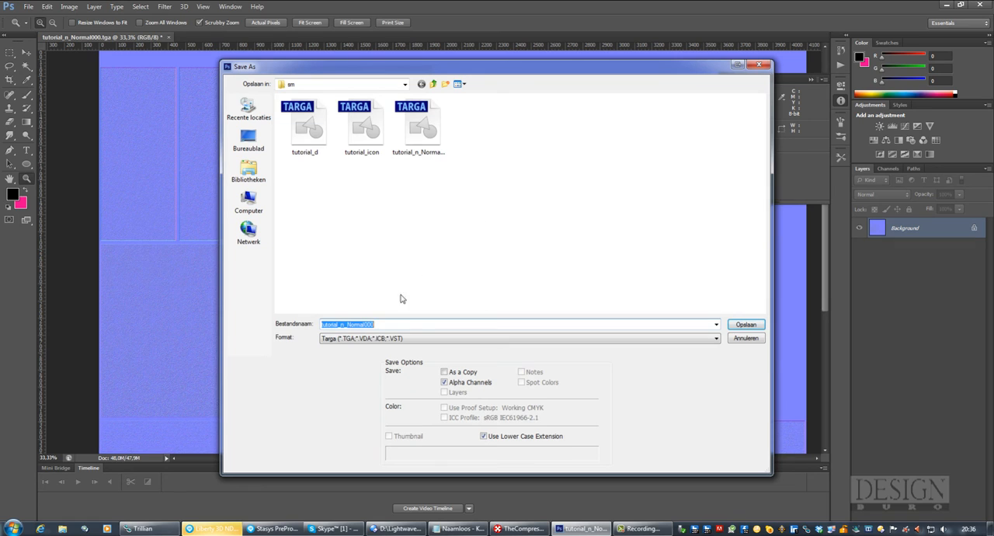
left_click(345, 324)
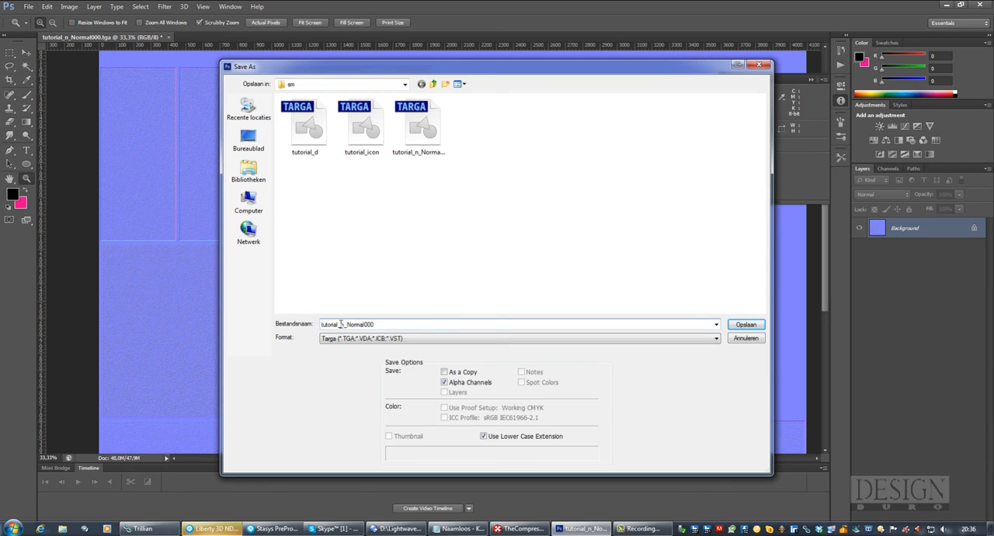
left_click_drag(345, 324, 432, 324)
type("N")
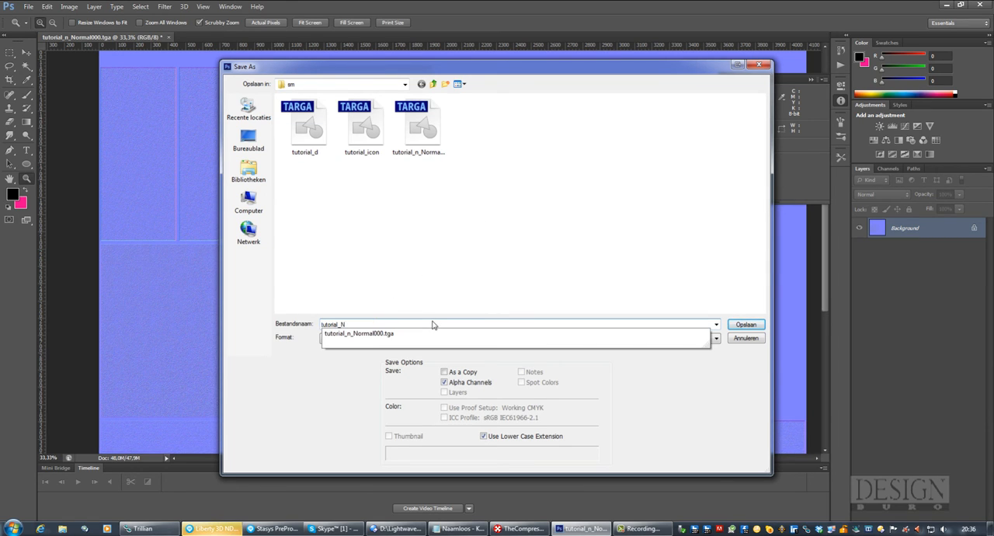
left_click(695, 393)
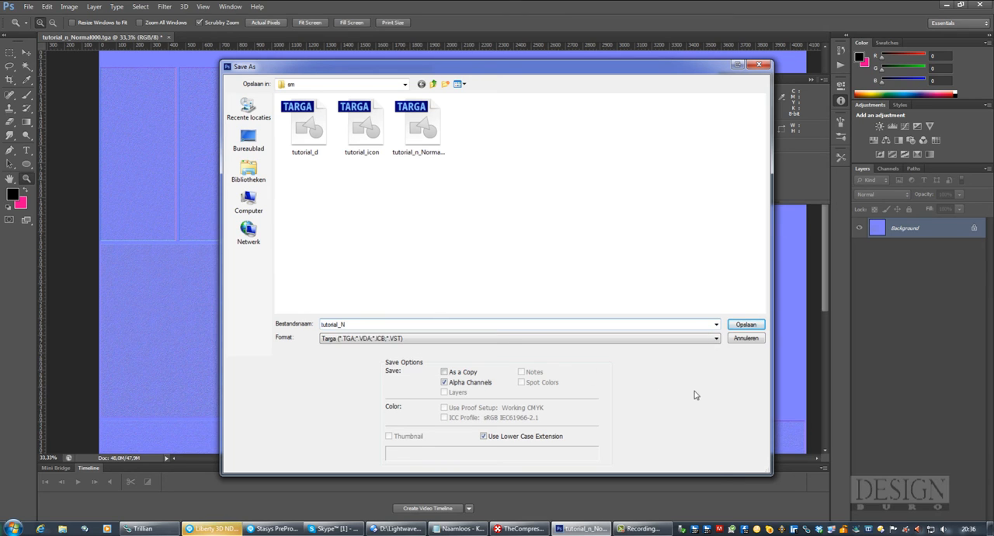
left_click(504, 340)
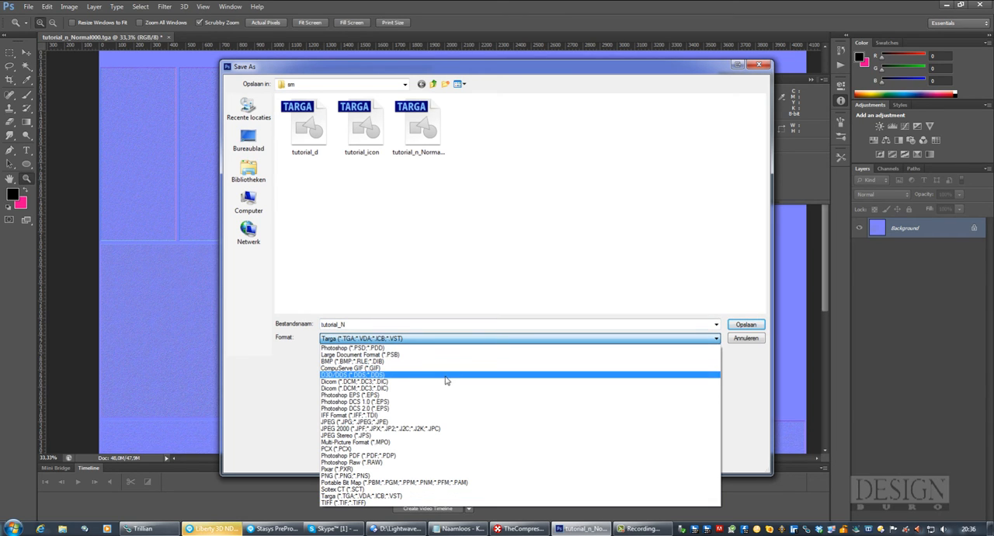
left_click(389, 376)
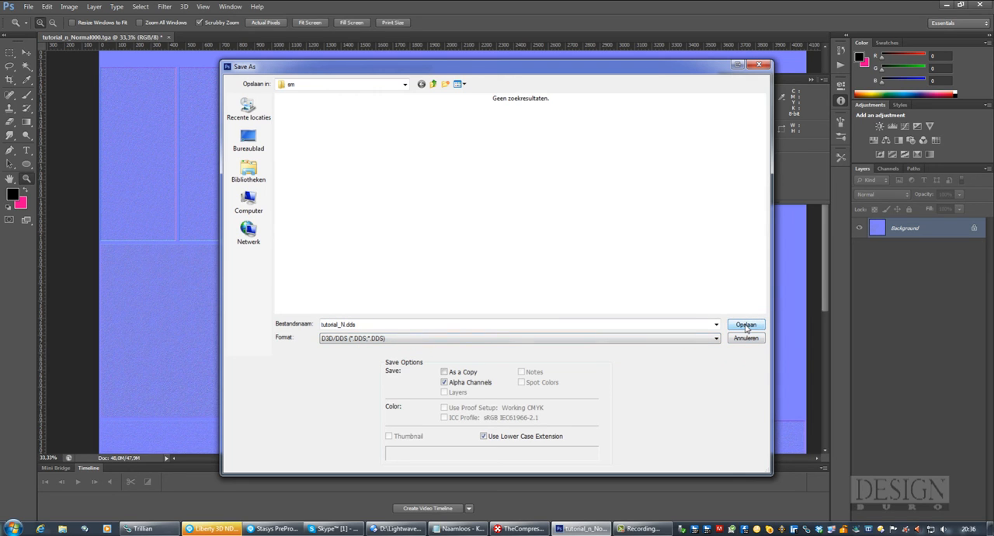
left_click(445, 383)
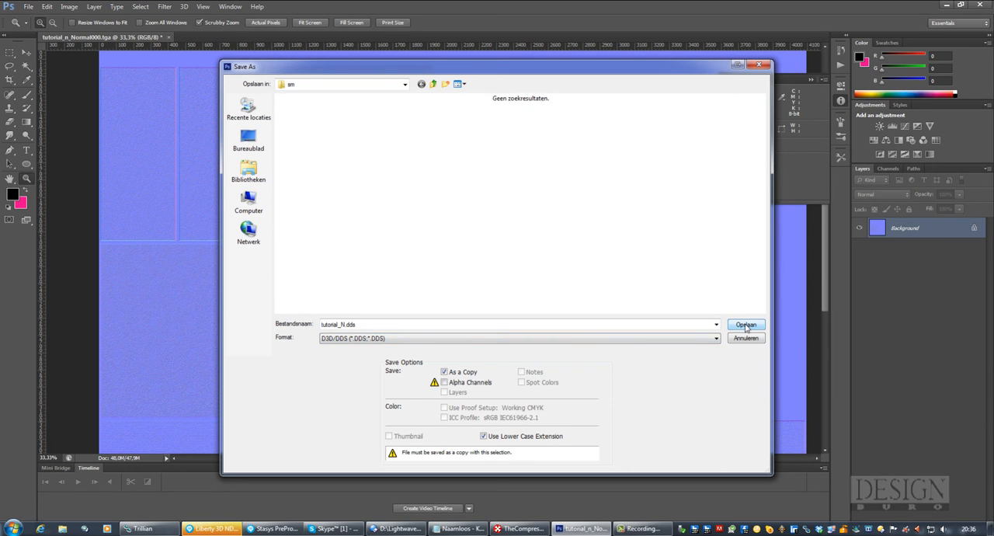
left_click(746, 325)
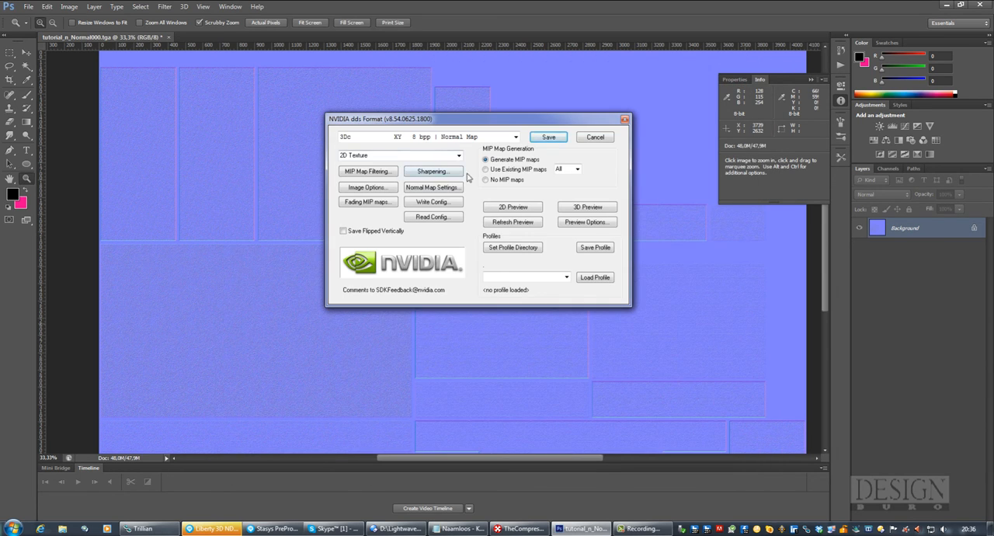
Export the DDS as a 2D texture in the 3Dc XY 8 bpp Normal Map format with generated MIP maps
left_click_drag(477, 121, 415, 130)
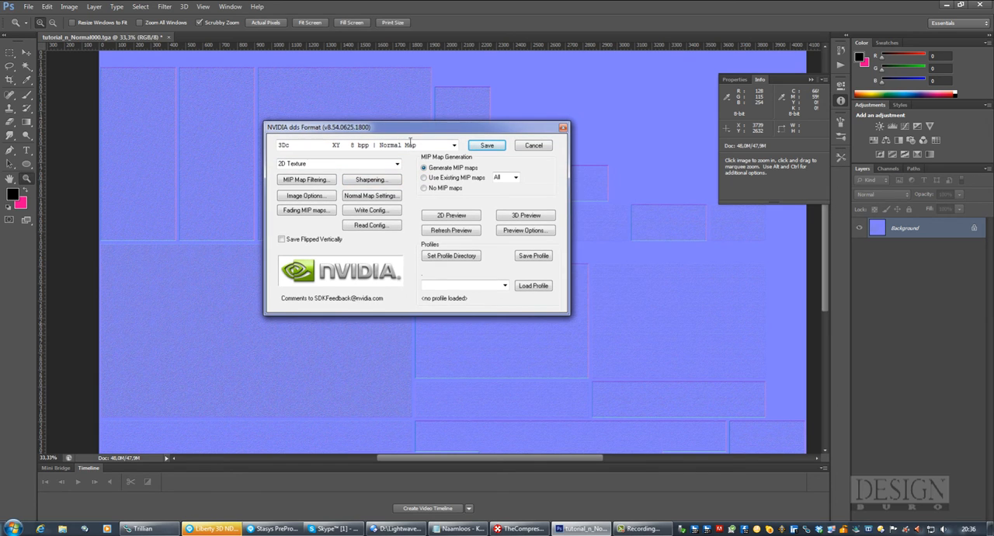
left_click(455, 146)
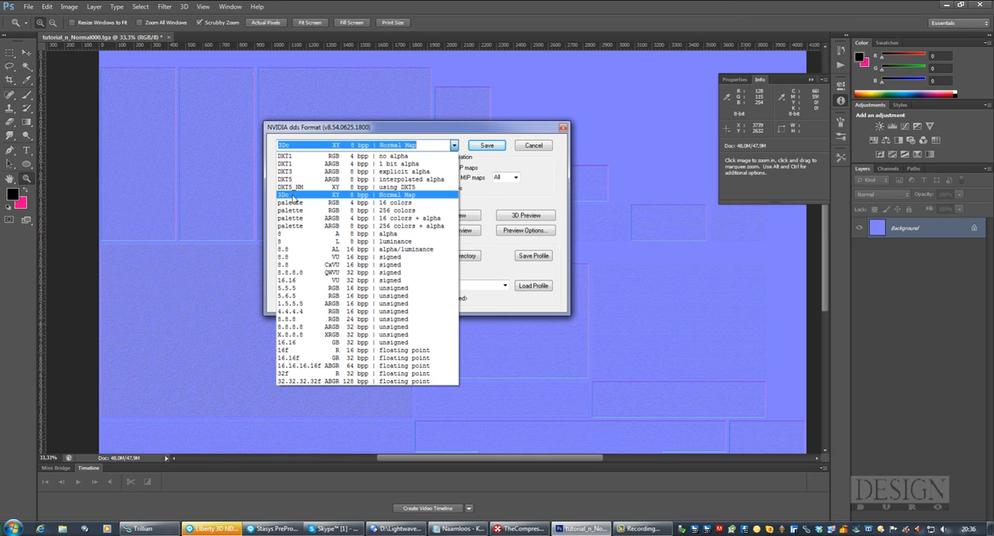
left_click(392, 197)
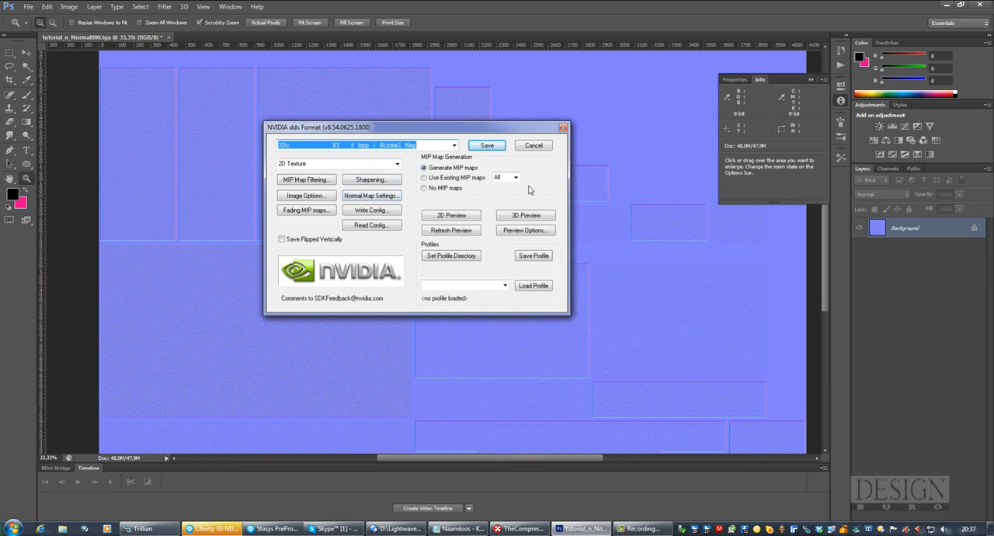
left_click(486, 147)
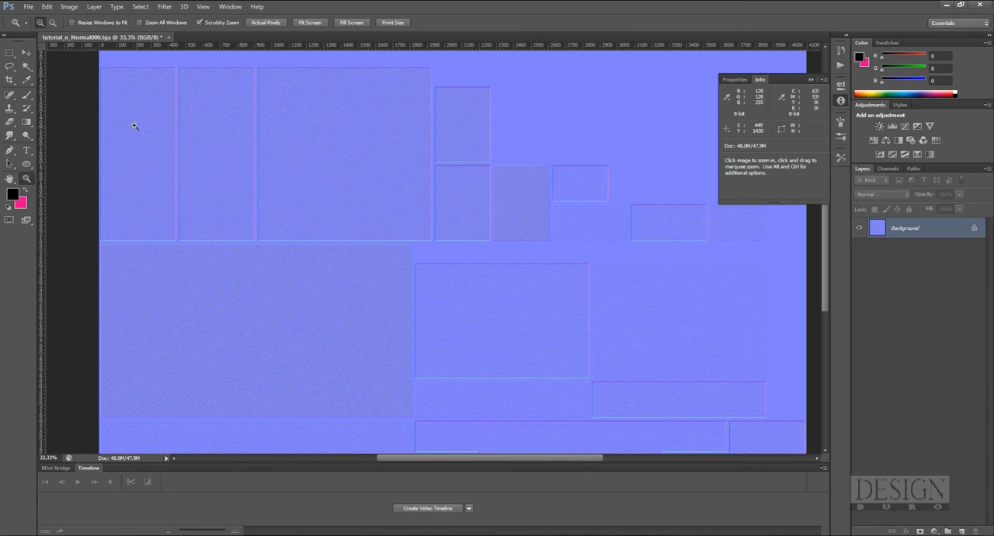
Close tutorial_n_Normal000.tga without saving its changes and open tutorial_d.tga in Photoshop
left_click(169, 37)
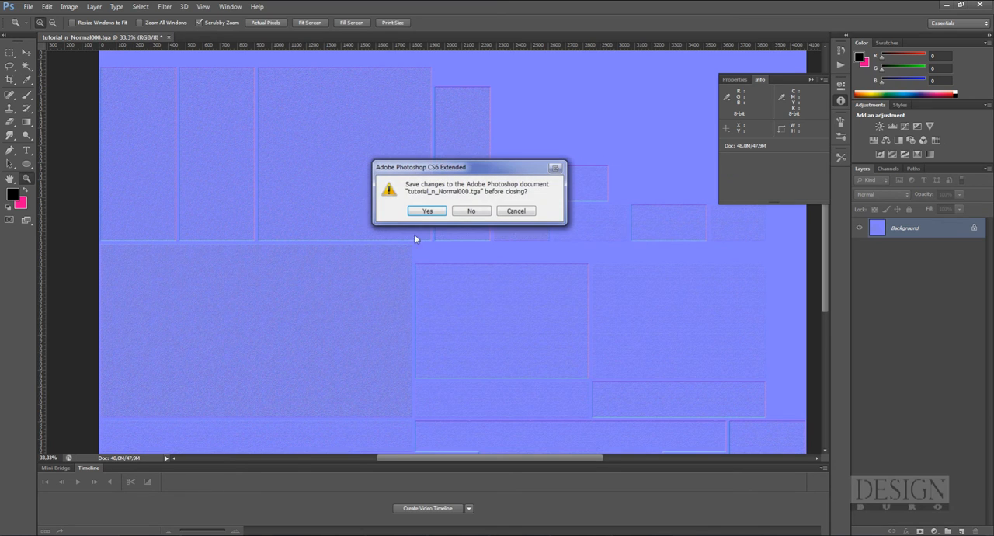
left_click(471, 212)
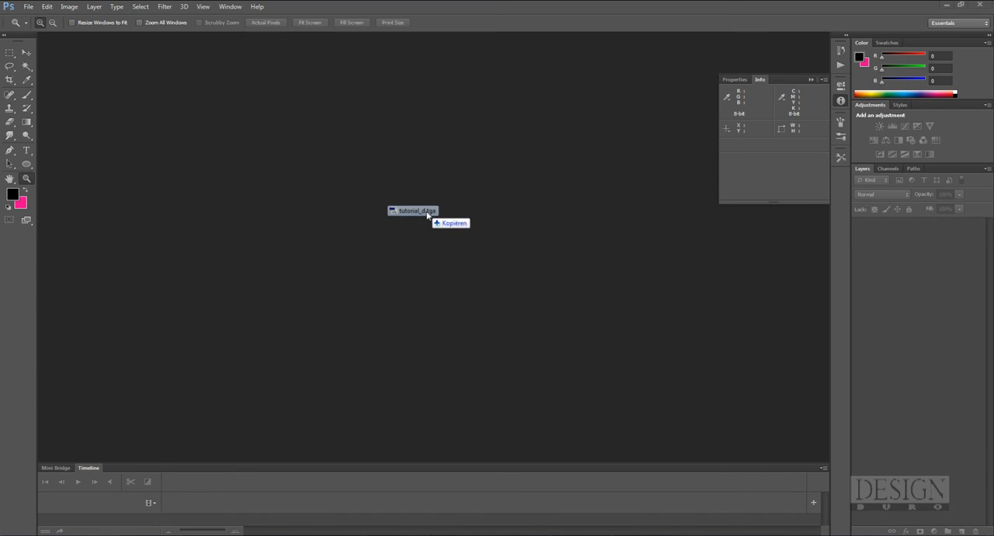
left_click_drag(389, 209, 510, 324)
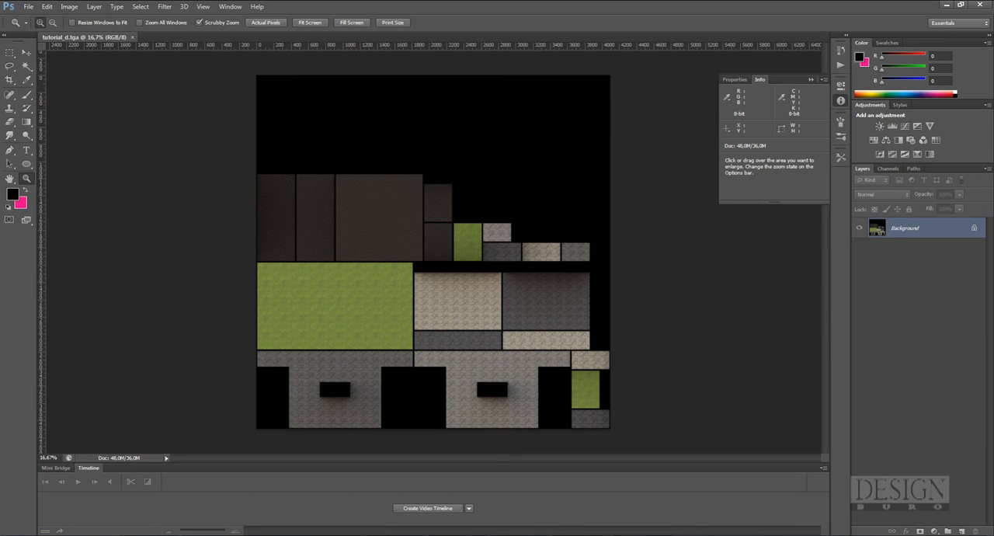
Switch to TheCompressonator to compare the Forge_S specular texture with Forge_D and Forge_N, and return to Photoshop
key("alt+Tab")
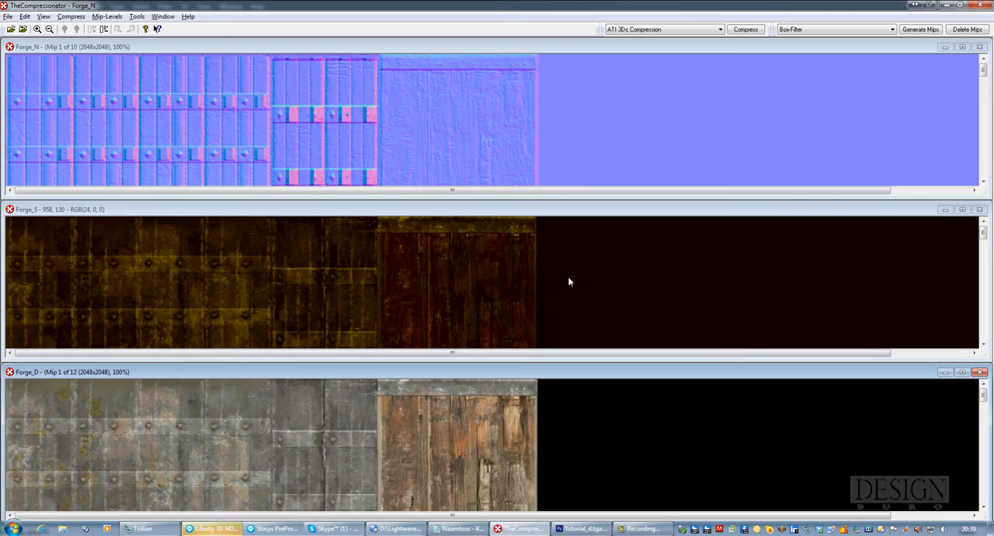
mouse_move(984, 235)
left_mouse_down()
mouse_move(976, 284)
mouse_move(967, 231)
left_mouse_up()
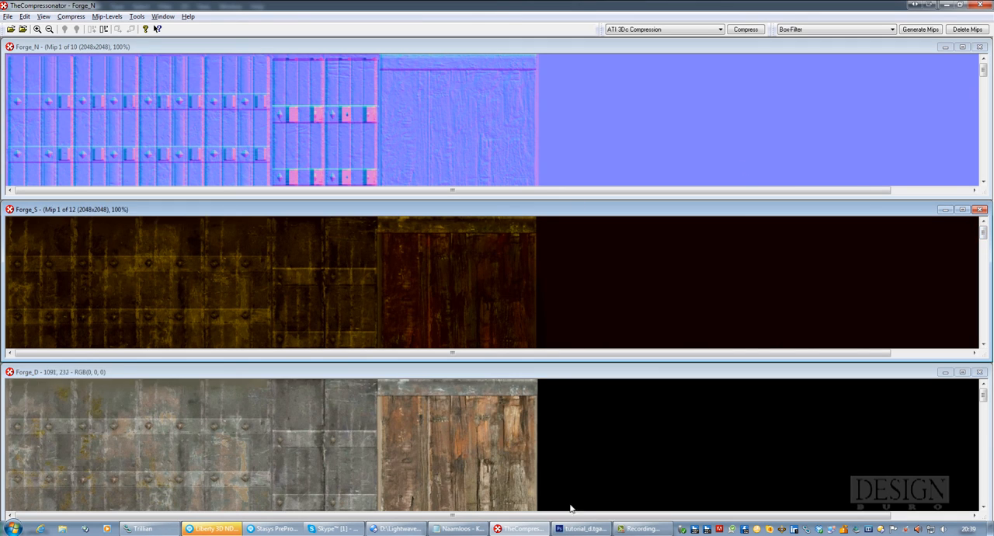
left_click(578, 529)
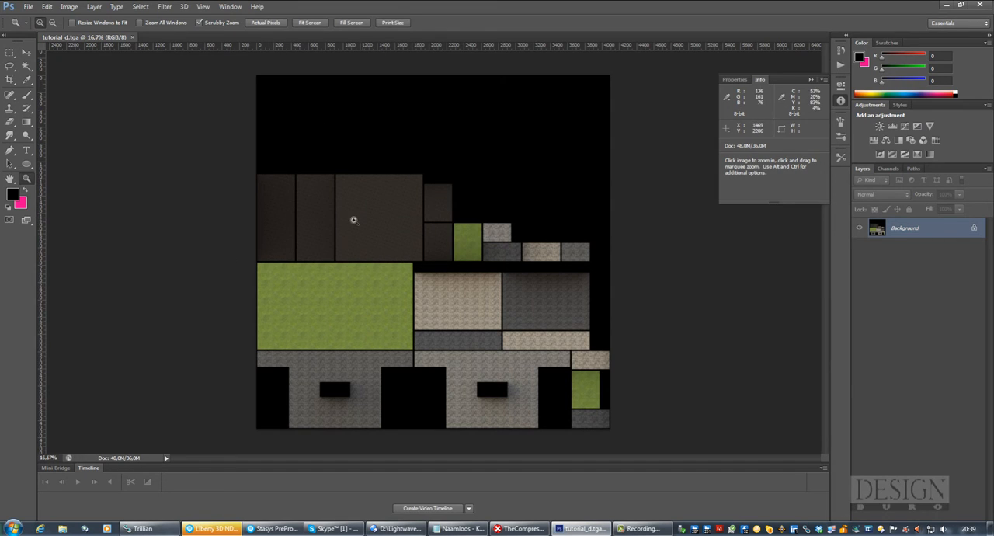
Raise the saturation of the tutorial_d.tga texture to about +43 with Hue/Saturation
left_click(70, 7)
mouse_move(87, 34)
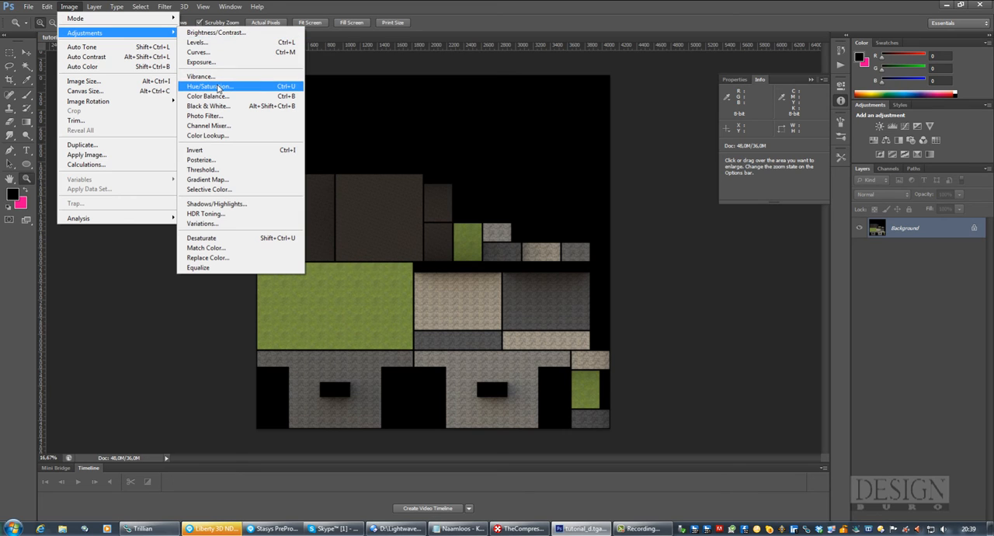
left_click(218, 87)
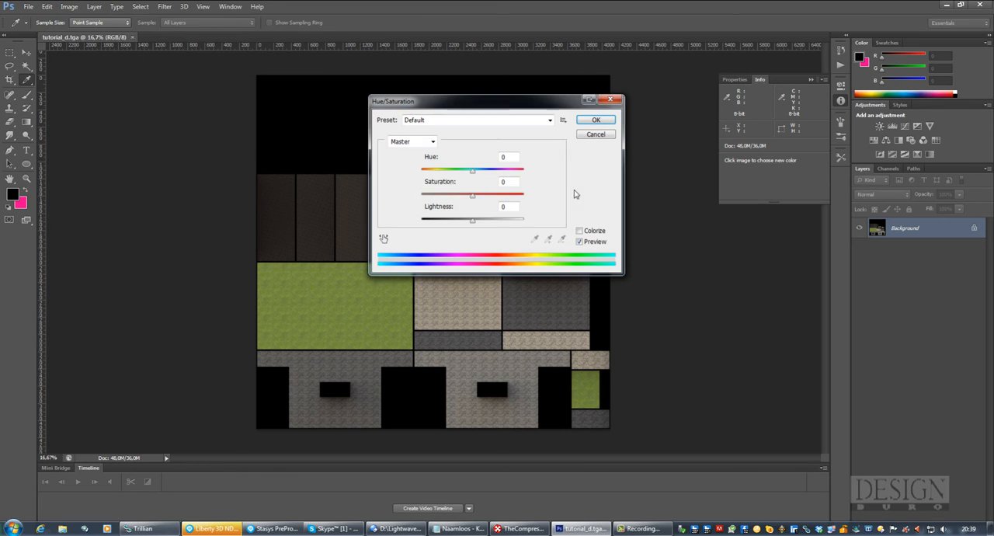
left_click_drag(500, 104, 656, 202)
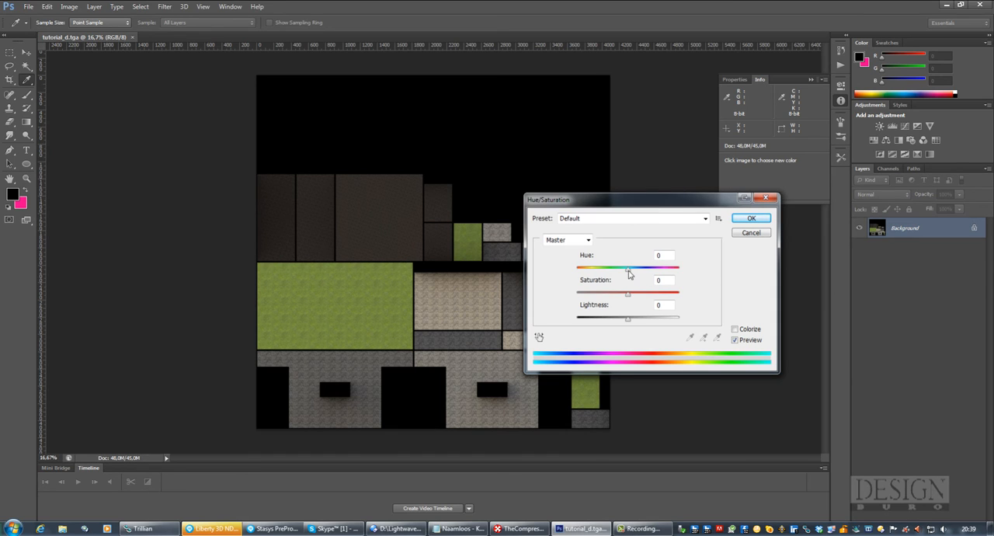
left_click_drag(629, 299, 648, 299)
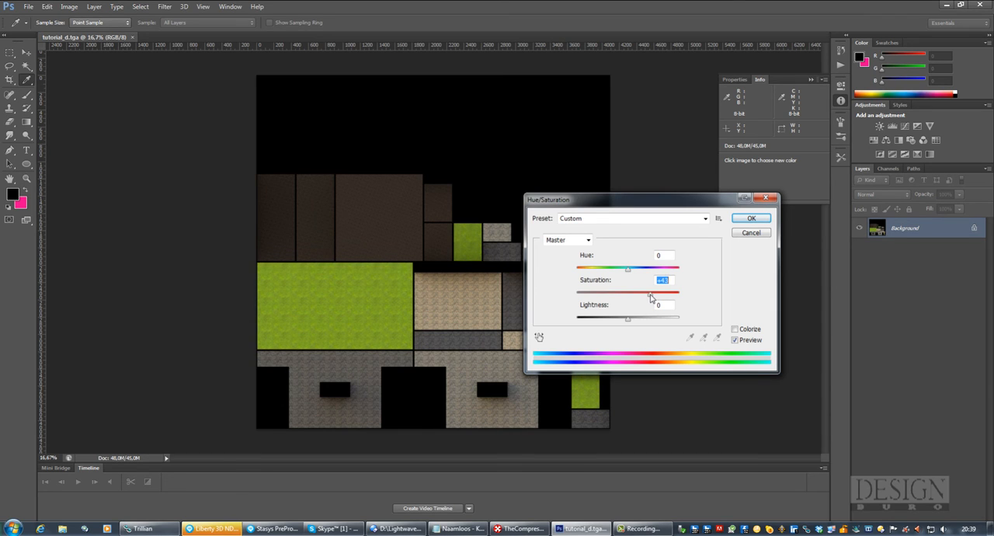
left_click(751, 218)
Darken the texture with Brightness/Contrast, setting brightness to about -88 and contrast to 62
left_click(69, 7)
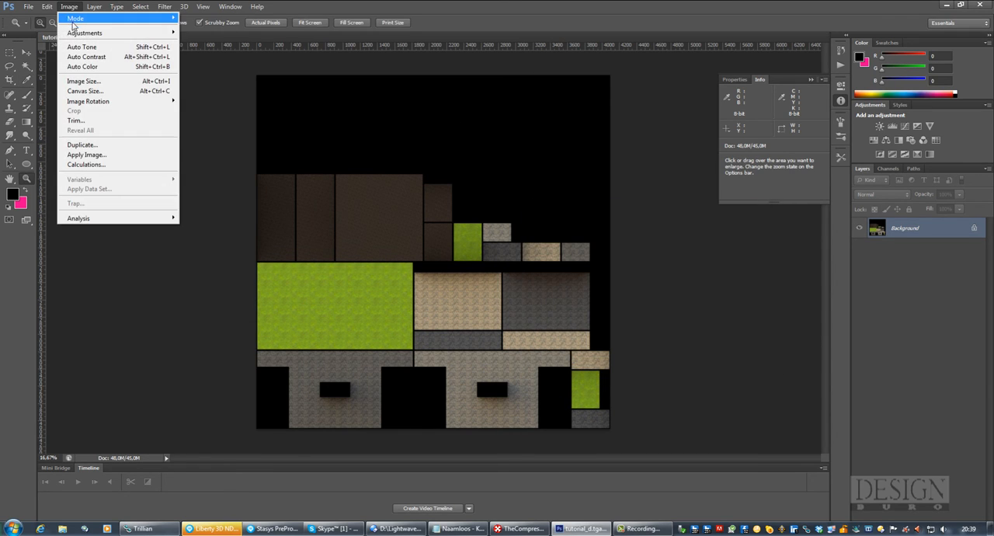
mouse_move(143, 36)
left_click(202, 35)
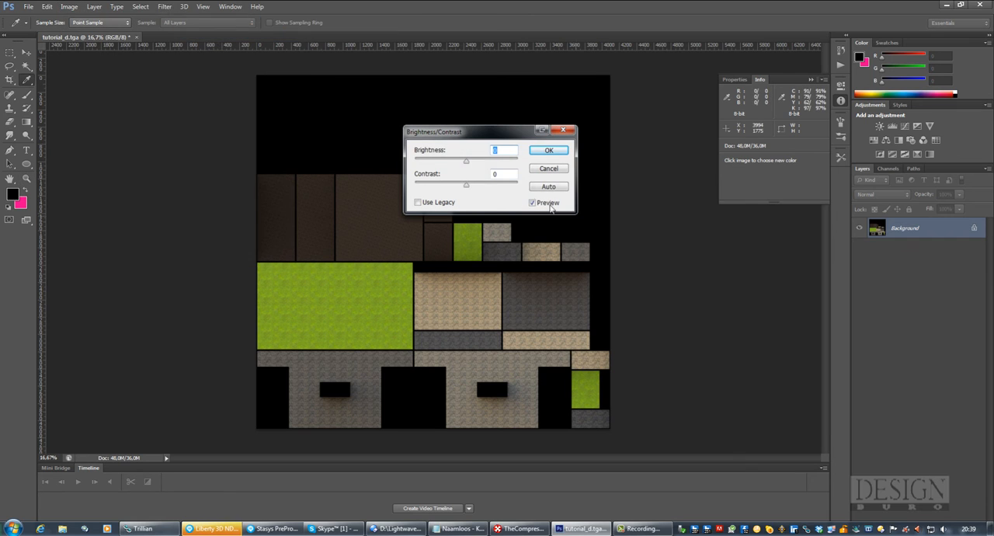
left_click_drag(466, 161, 426, 162)
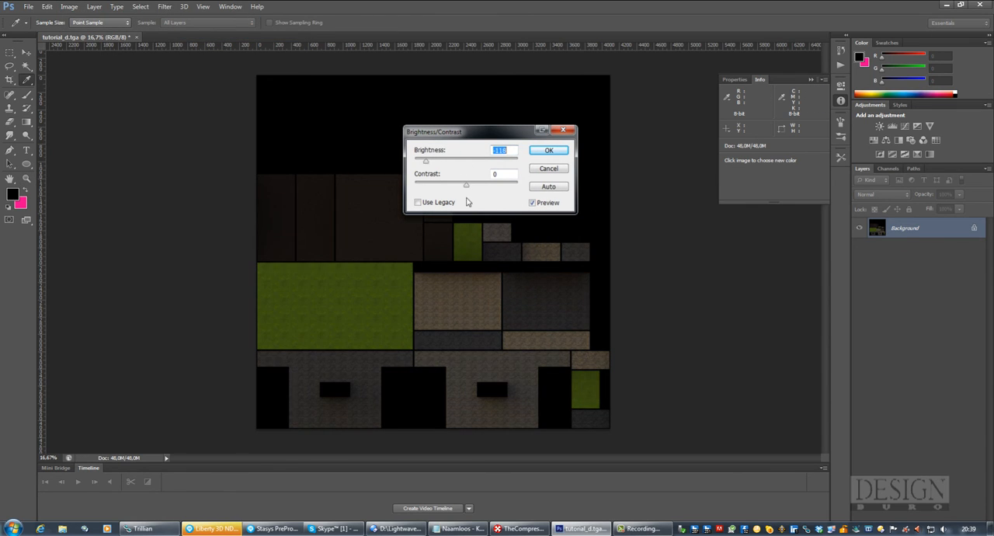
left_click_drag(466, 187, 498, 193)
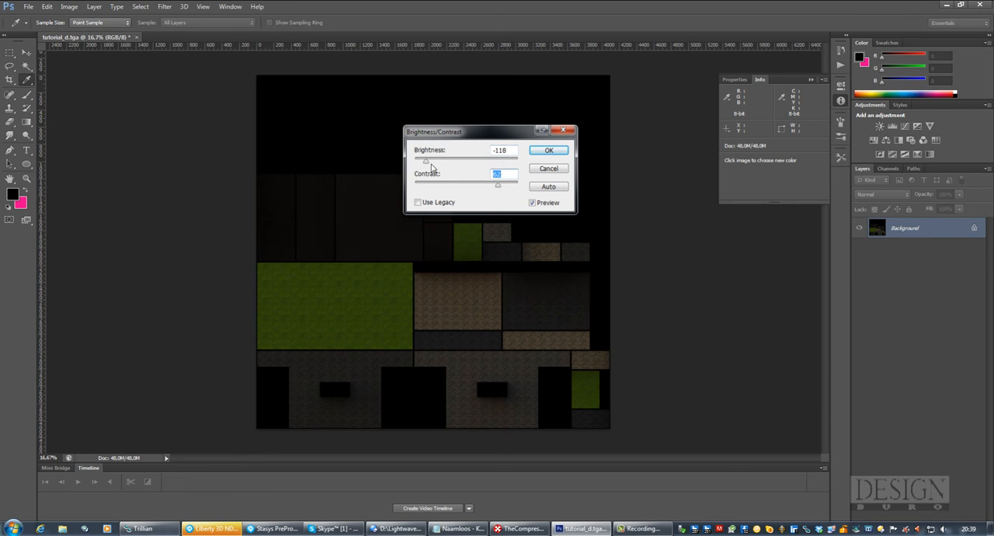
left_click_drag(426, 164, 437, 163)
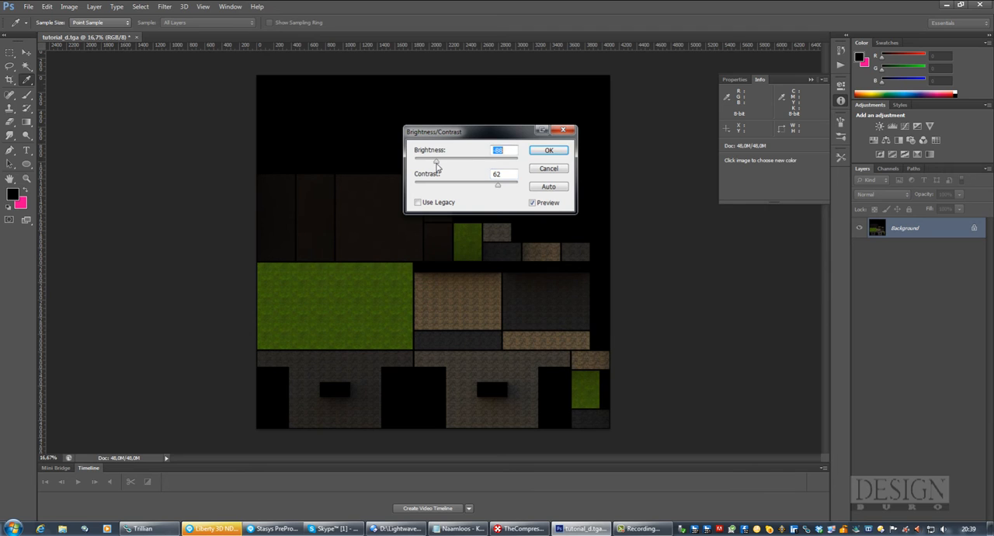
left_click(549, 150)
key("z")
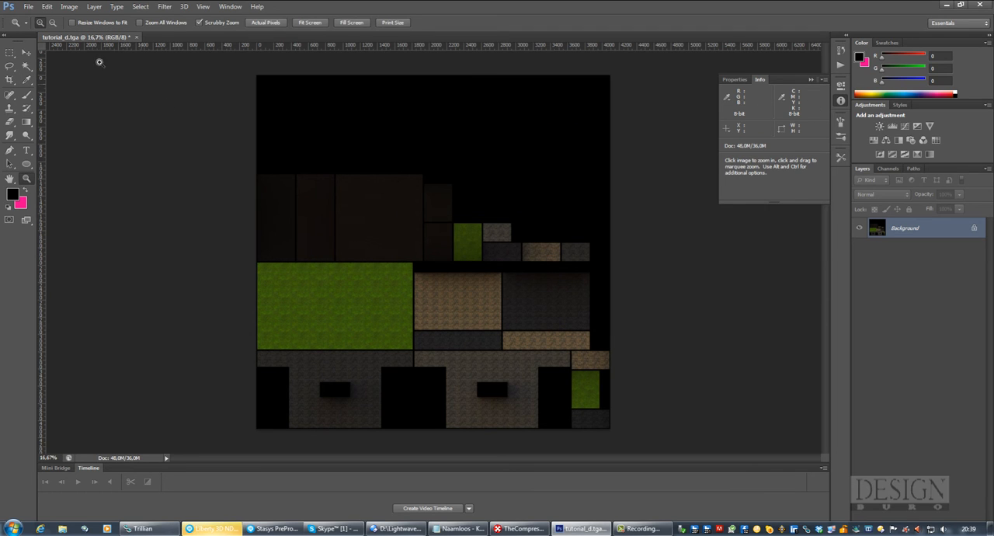
Save the darkened texture as a separate Targa file named tutorial_s at 24 bits/pixel
left_click(30, 10)
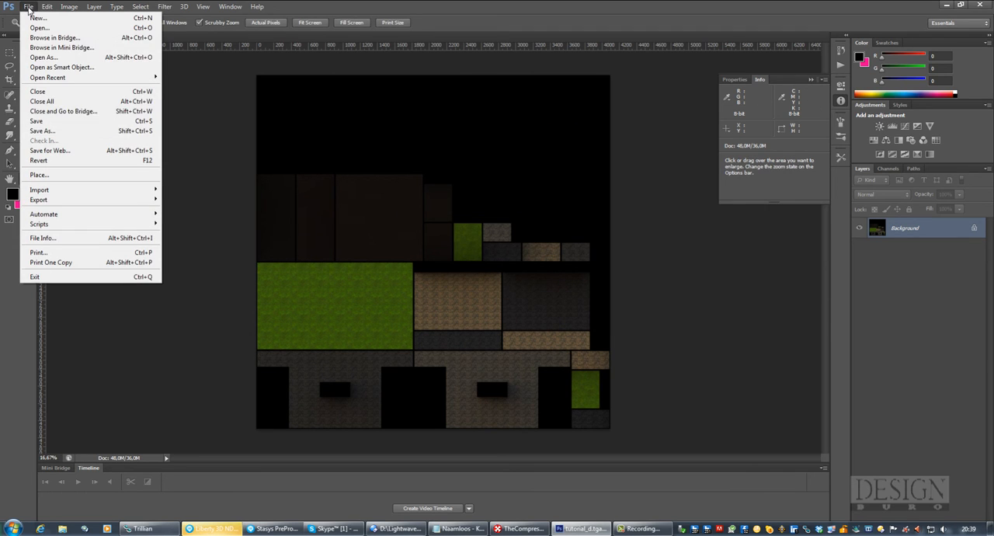
left_click(44, 132)
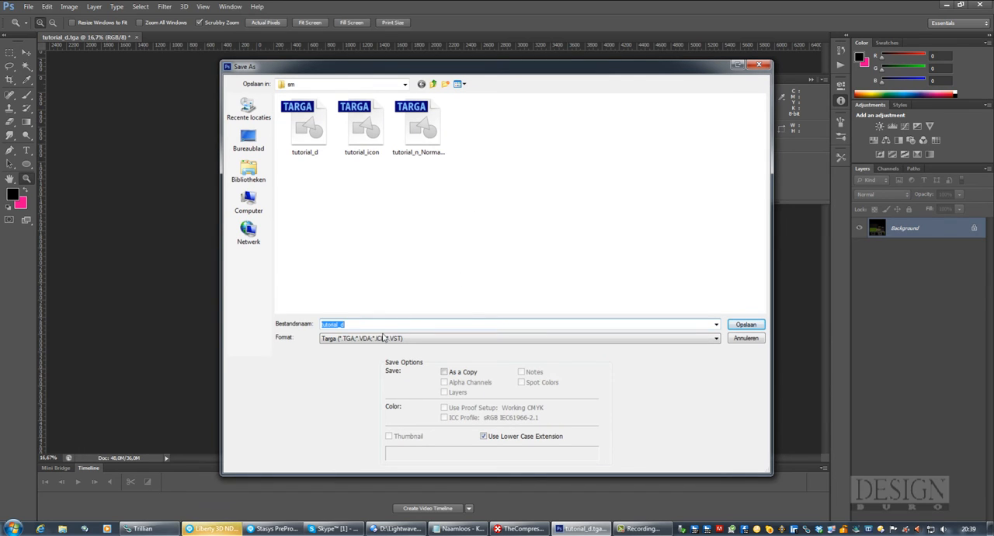
left_click(356, 325)
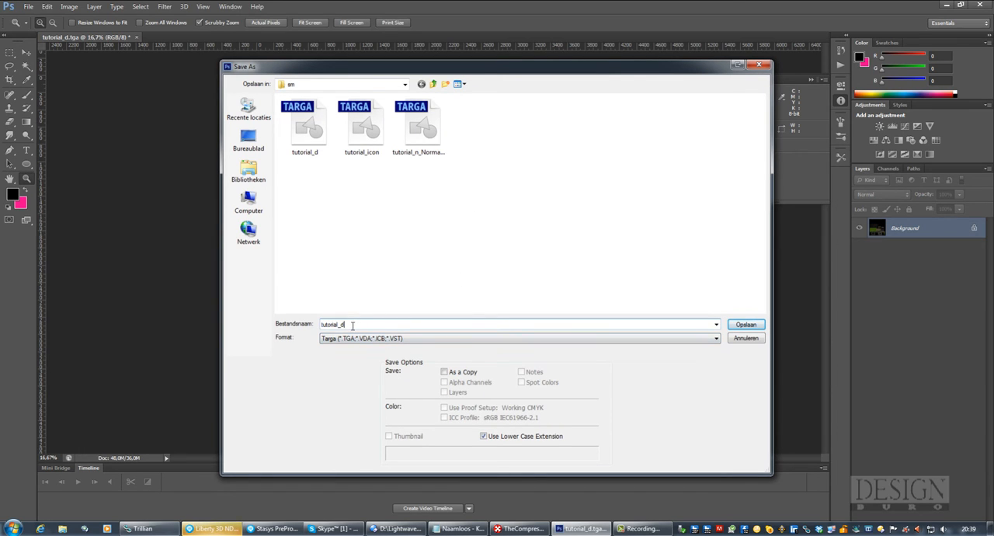
key("BackSpace")
type("s")
left_click(744, 325)
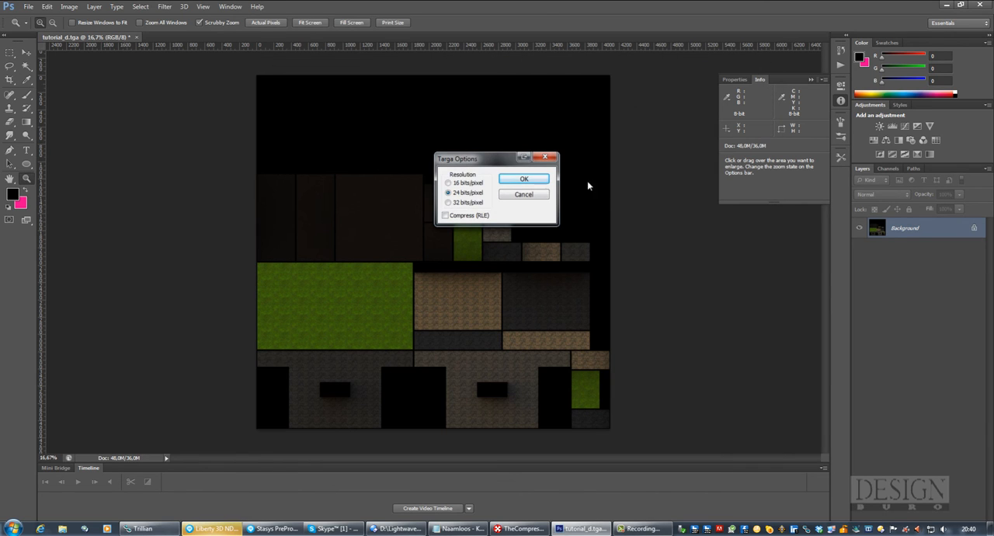
left_click(518, 180)
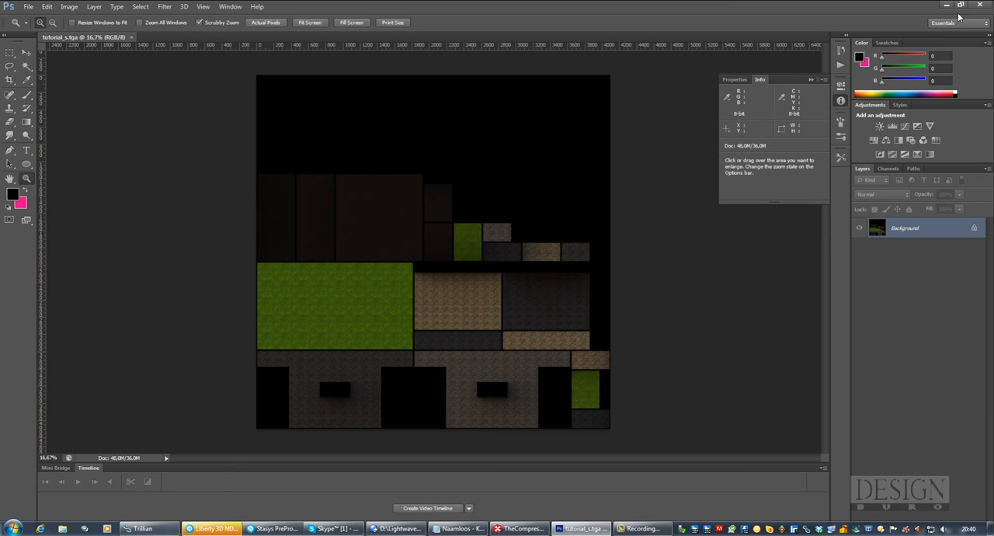
Close Photoshop and close the Forge_N, Forge_S and Forge_D textures in TheCompressonator
left_click(982, 5)
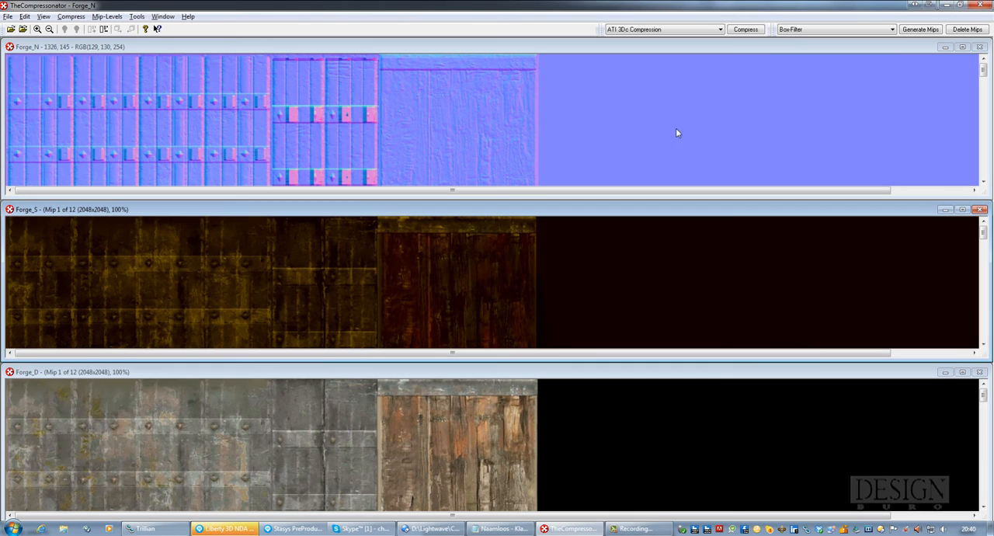
left_click(980, 47)
left_click(980, 209)
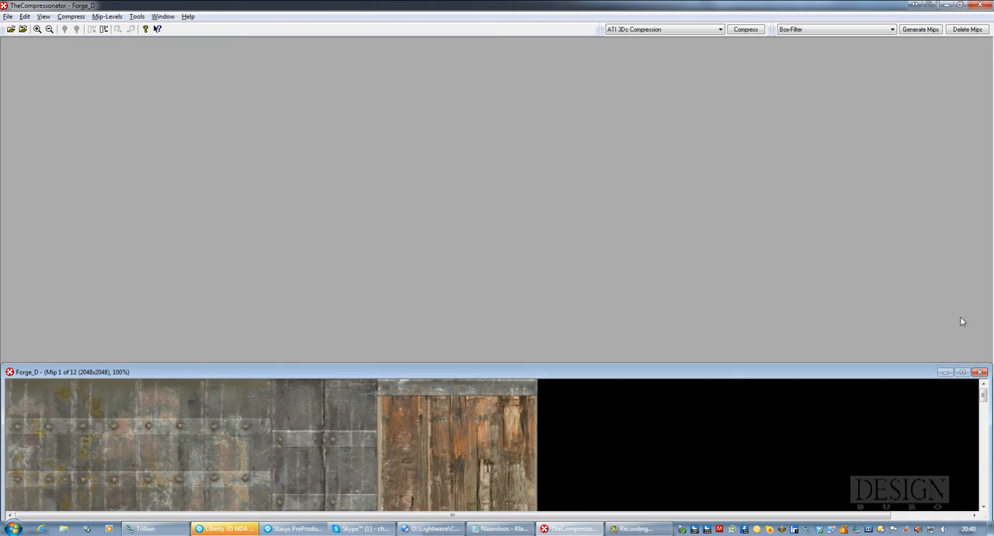
left_click(980, 372)
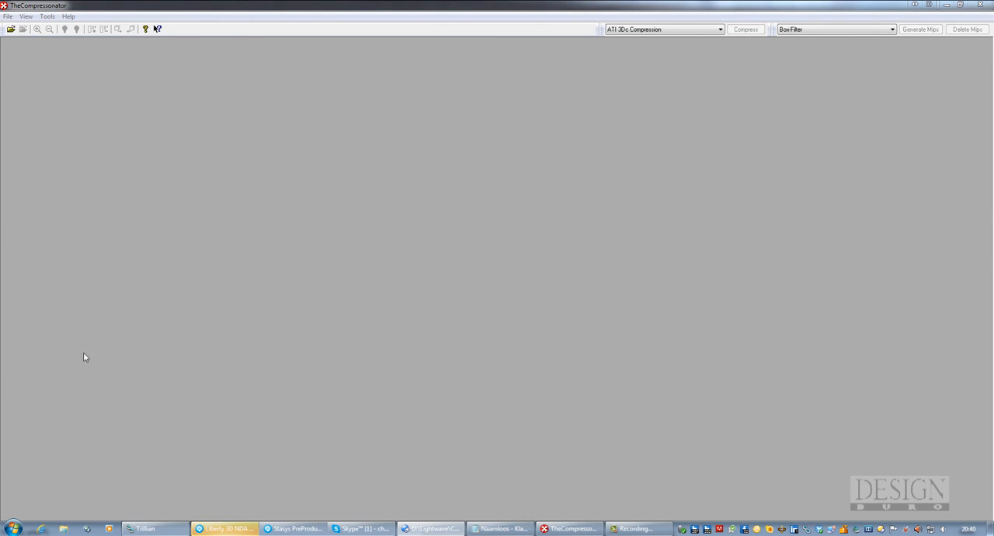
Set the Skype online status to Do Not Disturb
right_click(774, 532)
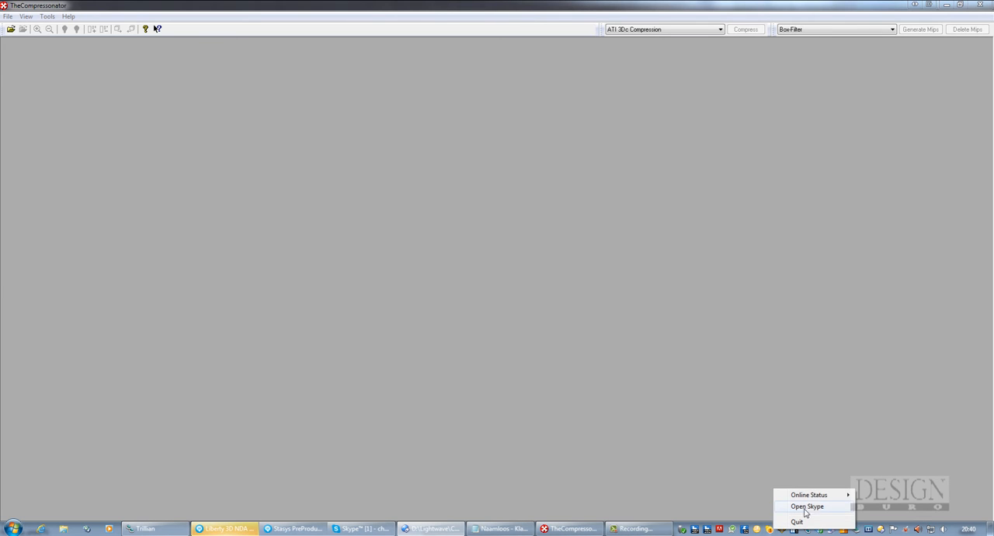
mouse_move(817, 501)
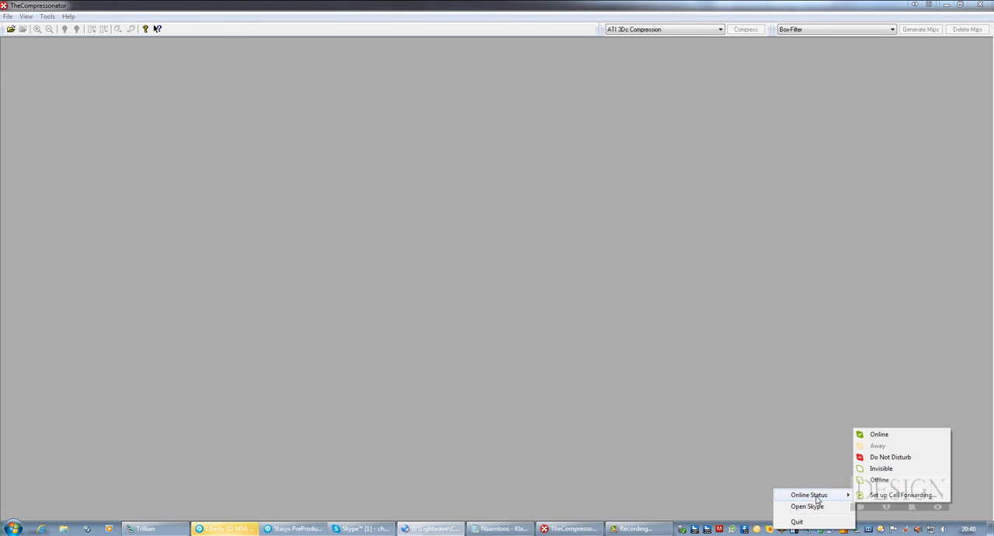
left_click(891, 458)
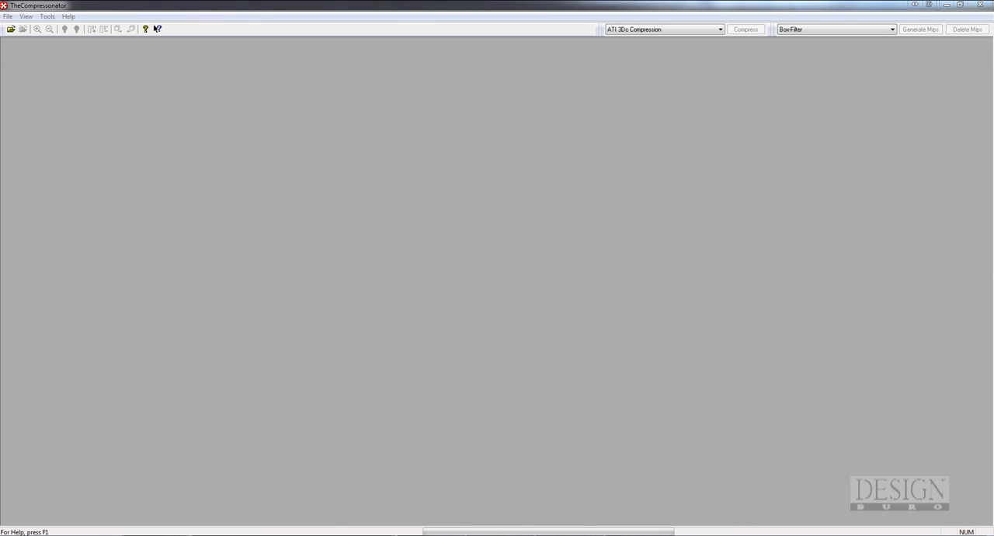
Load tutorial_s.tga into TheCompressonator and fit the whole texture in view at 12%
left_click_drag(336, 189, 342, 193)
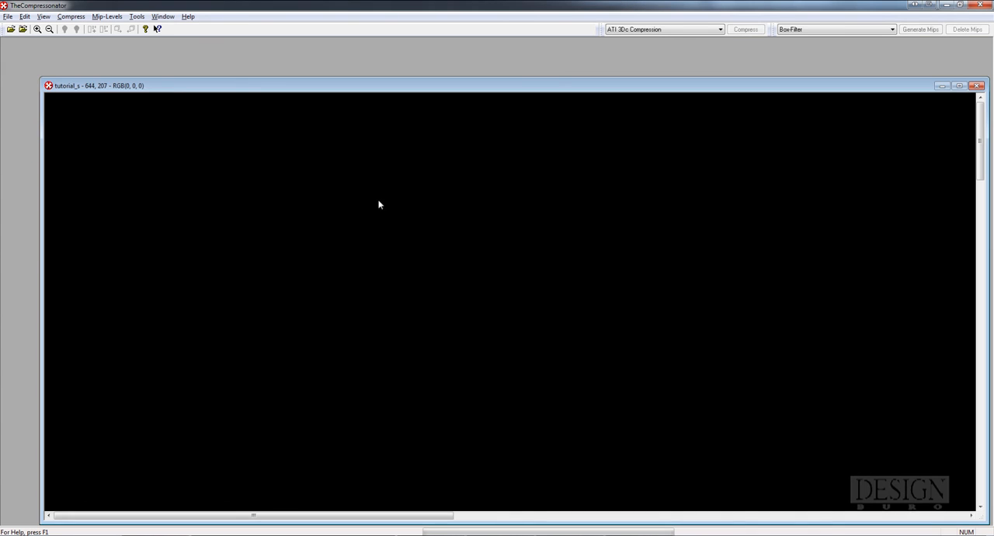
left_click_drag(433, 85, 410, 54)
scroll(477, 177, "up", 4)
scroll(480, 183, "down", 3)
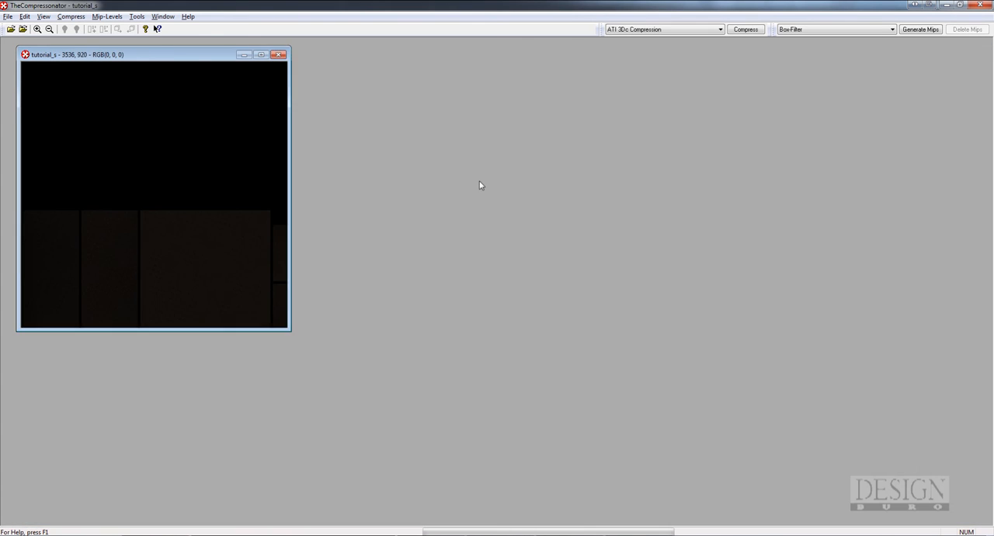
scroll(480, 180, "up", 1)
scroll(479, 186, "down", 1)
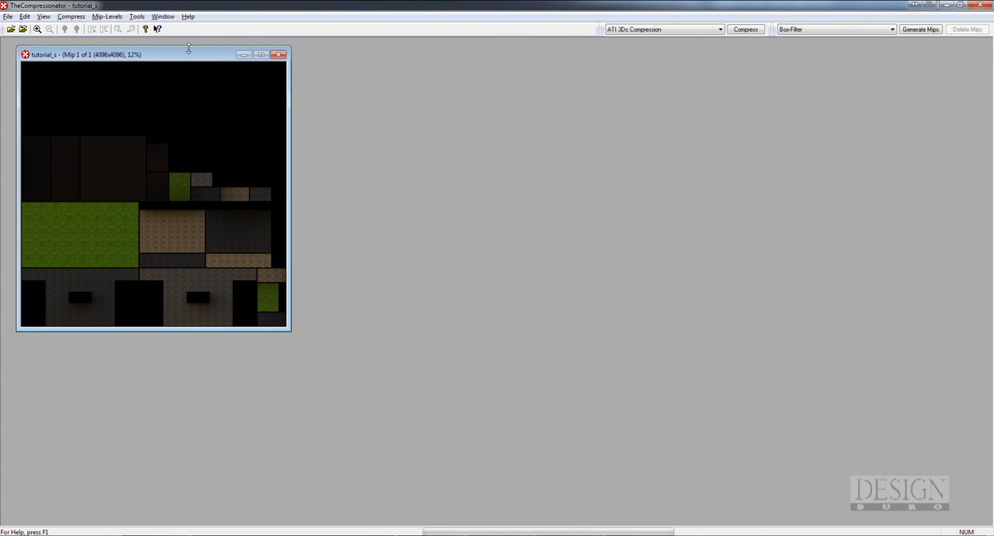
left_click_drag(184, 55, 181, 55)
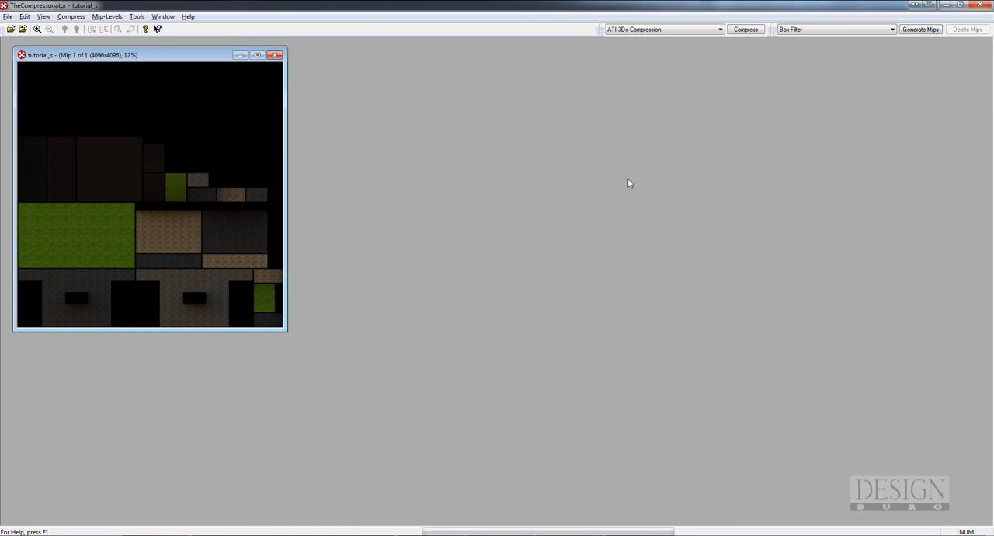
Generate mip levels for tutorial_s with the lowest mip-level at 1x1
left_click(921, 30)
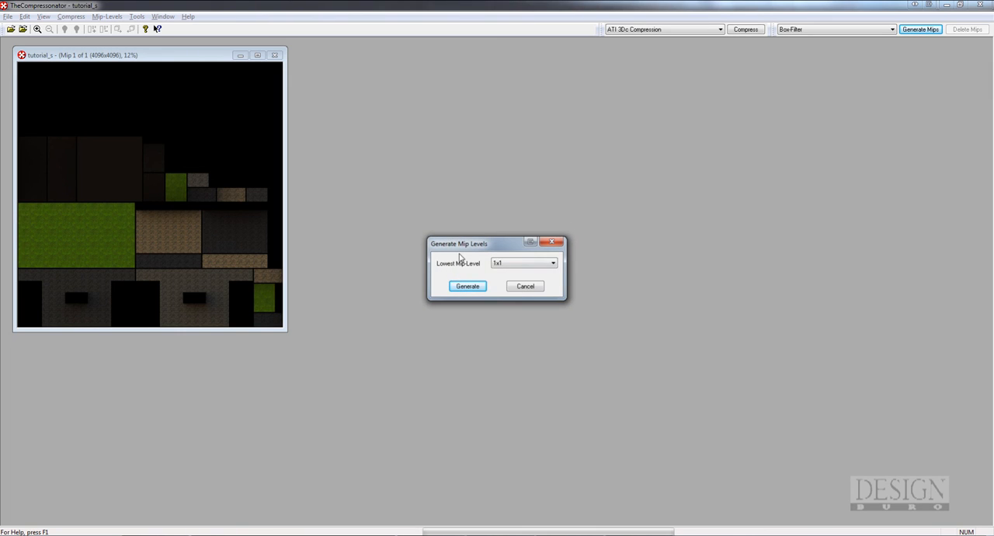
left_click_drag(469, 247, 466, 153)
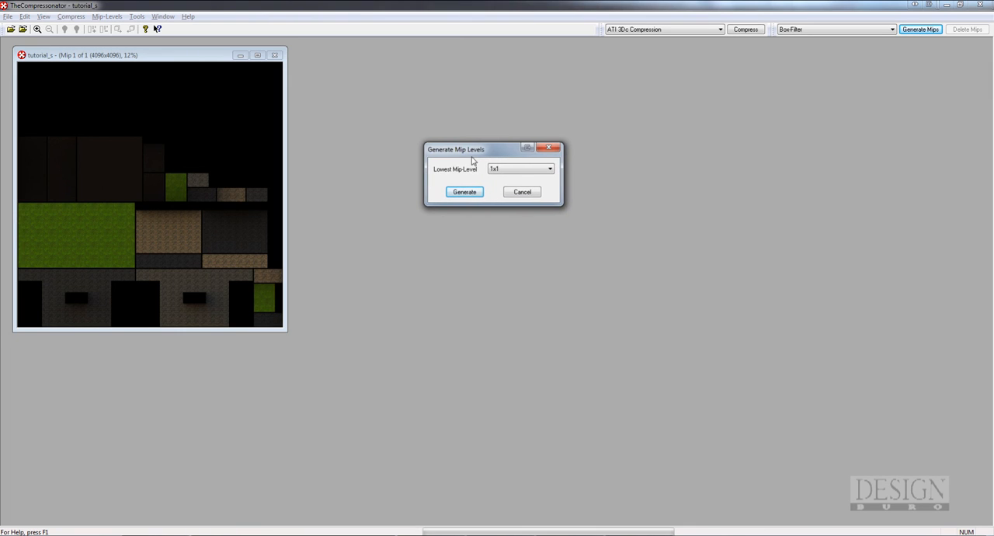
left_click(466, 193)
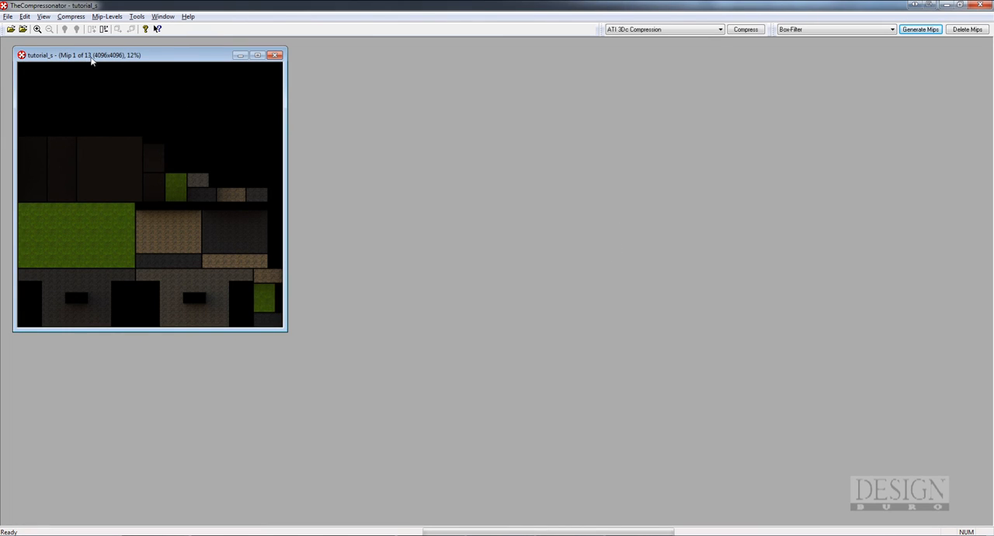
Compress tutorial_s in DXT5 format at Normal (Highest Quality) speed
left_click(744, 31)
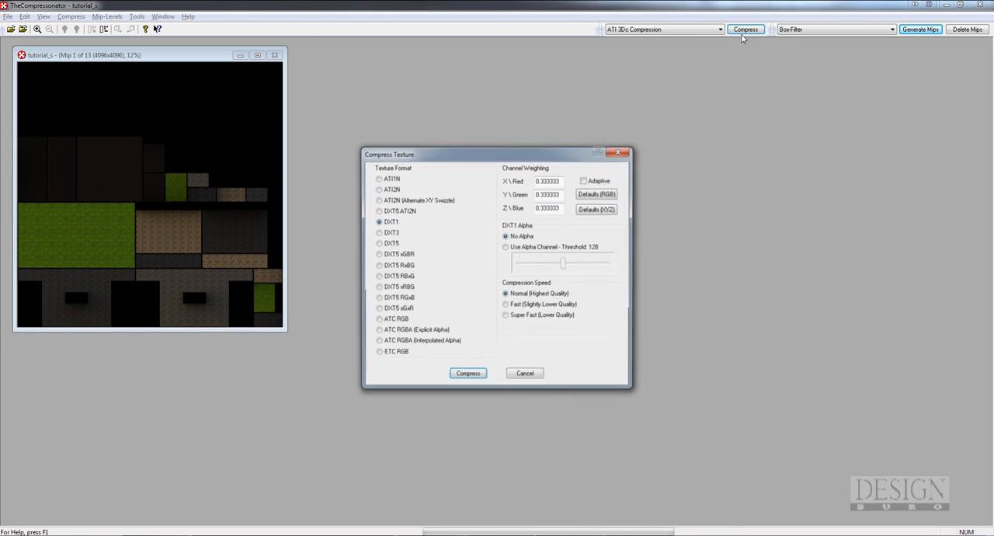
left_click(379, 244)
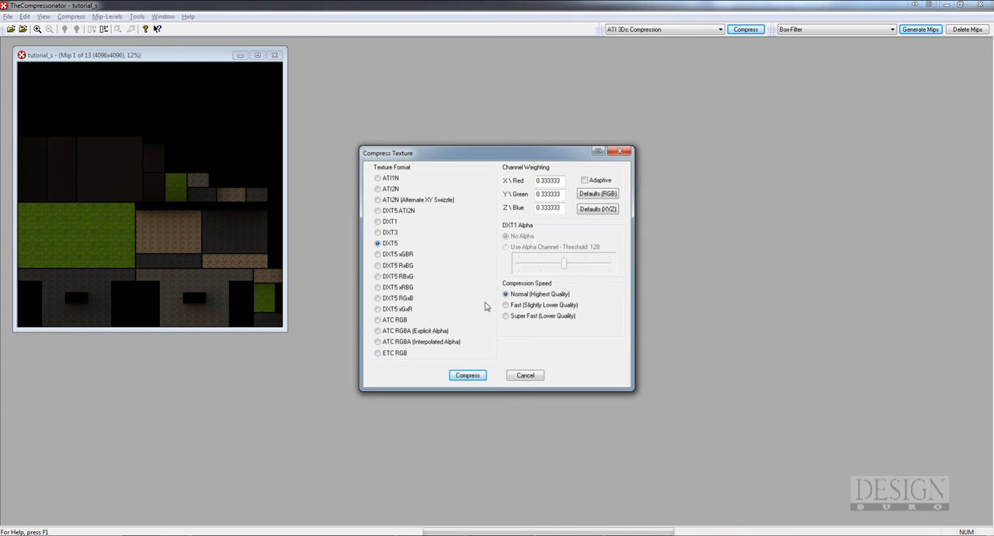
left_click(467, 375)
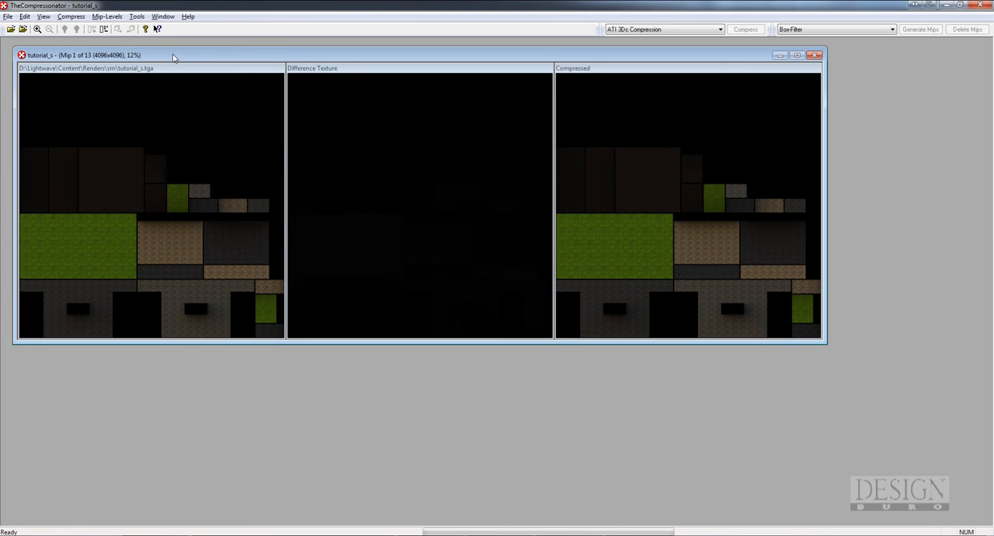
left_click_drag(174, 58, 241, 74)
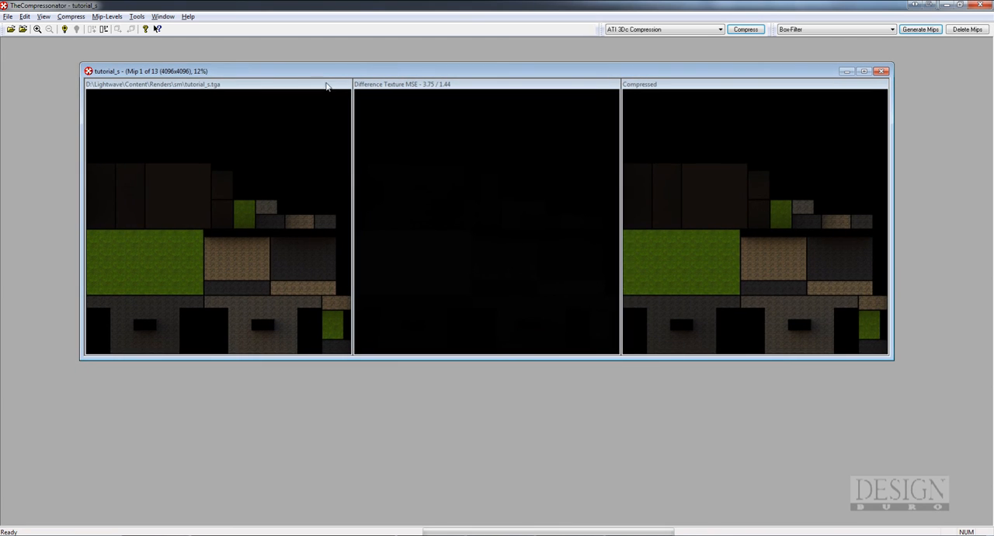
Start saving the compressed texture and choose the Lightwave Content\Renders\sm folder as its destination
left_click(8, 17)
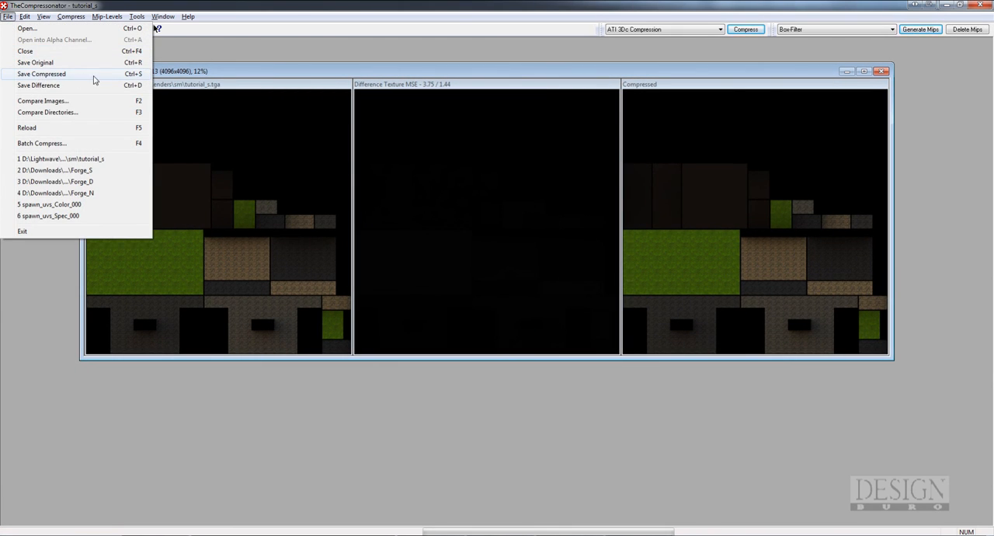
left_click(91, 74)
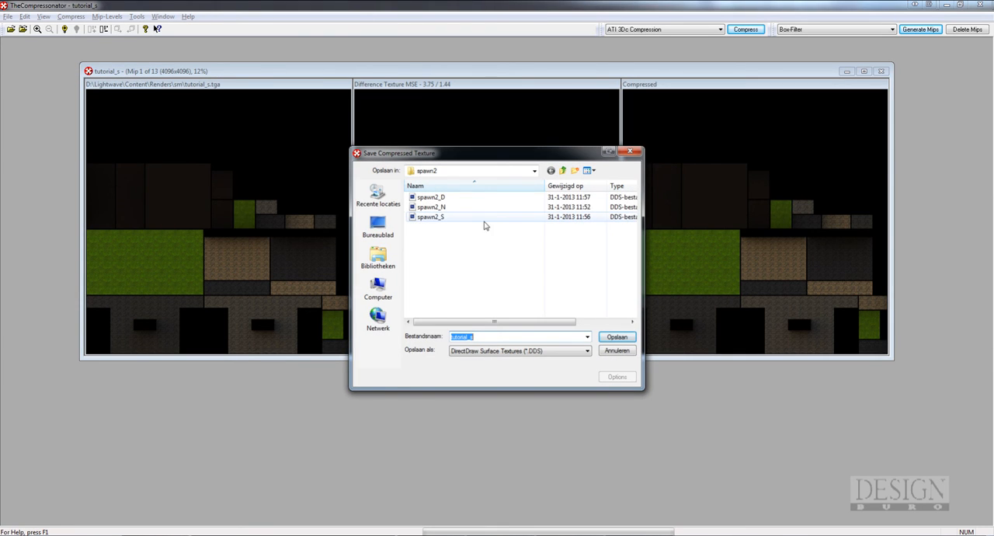
left_click(535, 171)
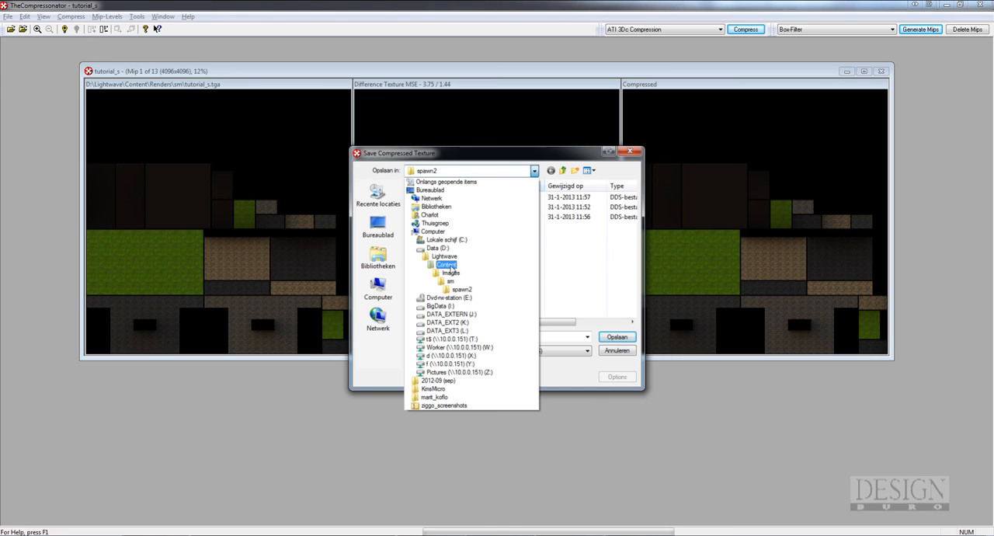
left_click(448, 265)
left_click_drag(635, 223, 633, 295)
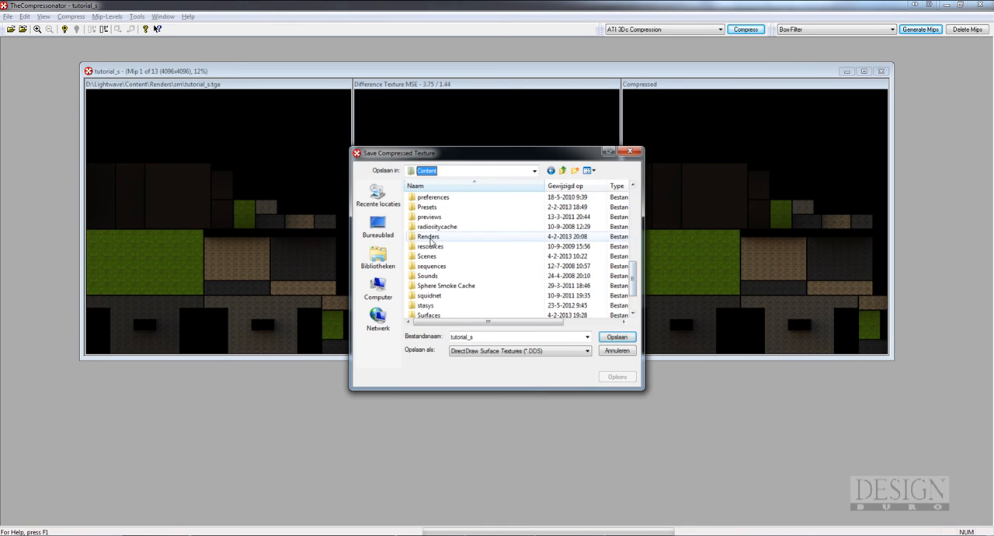
double_click(430, 238)
scroll(523, 272, "down", 10)
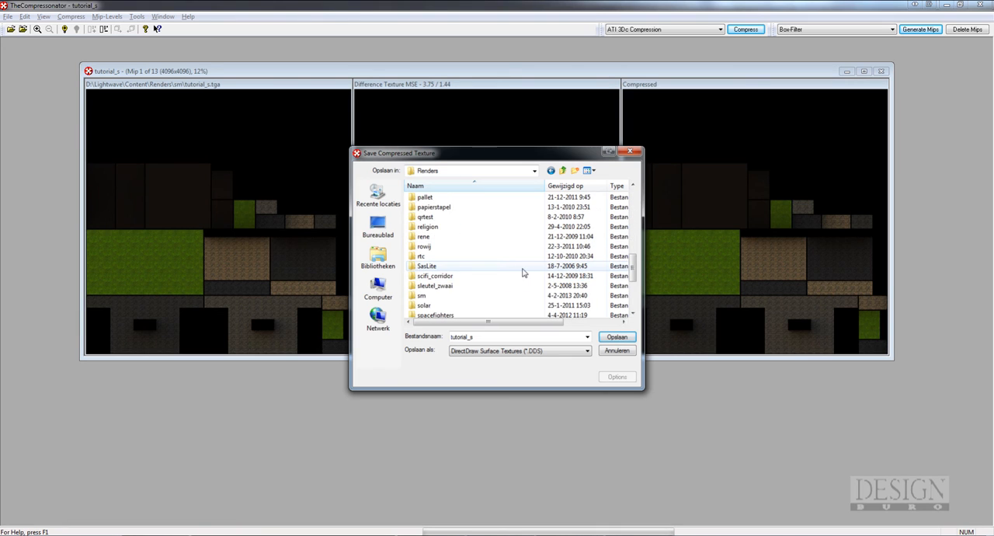
double_click(424, 297)
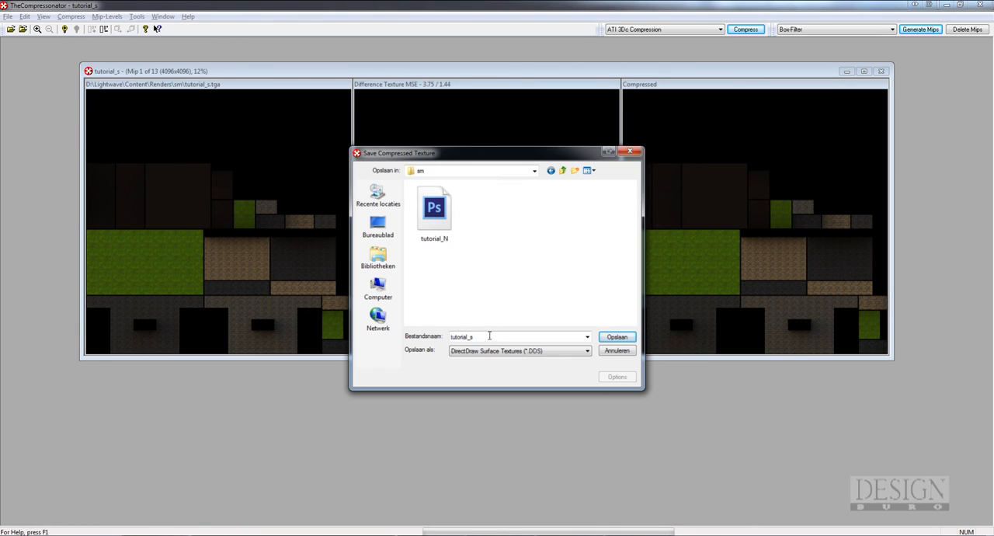
Name the compressed texture tutorial_S, save it as a DirectDraw Surface (DDS) file, and close the tutorial_s comparison
double_click(485, 339)
left_click(494, 337)
key("BackSpace")
type("S")
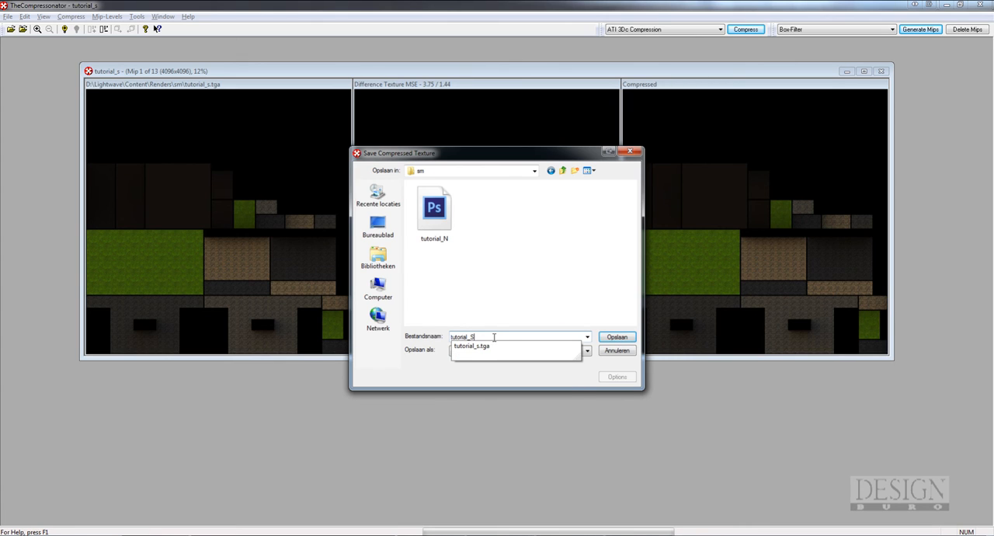
left_click(513, 367)
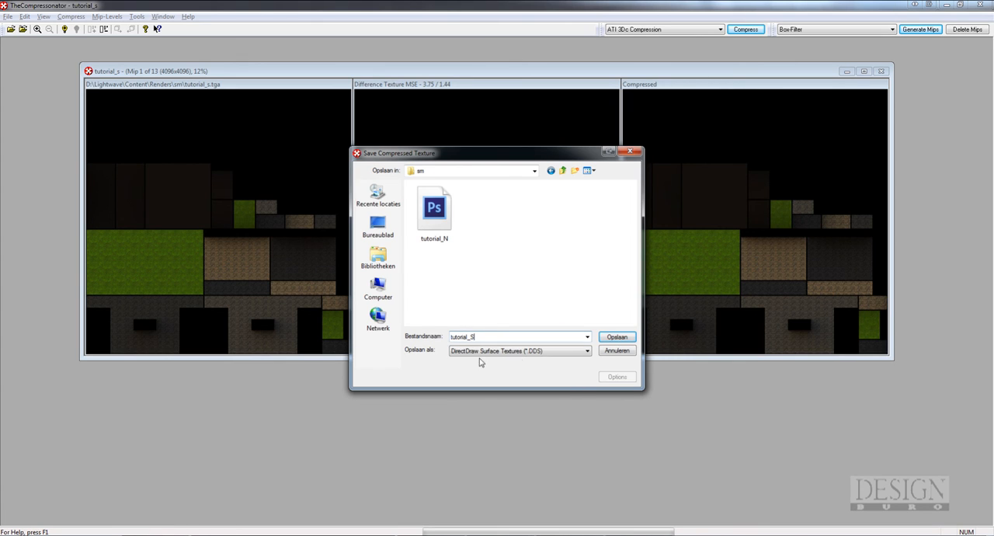
left_click(614, 339)
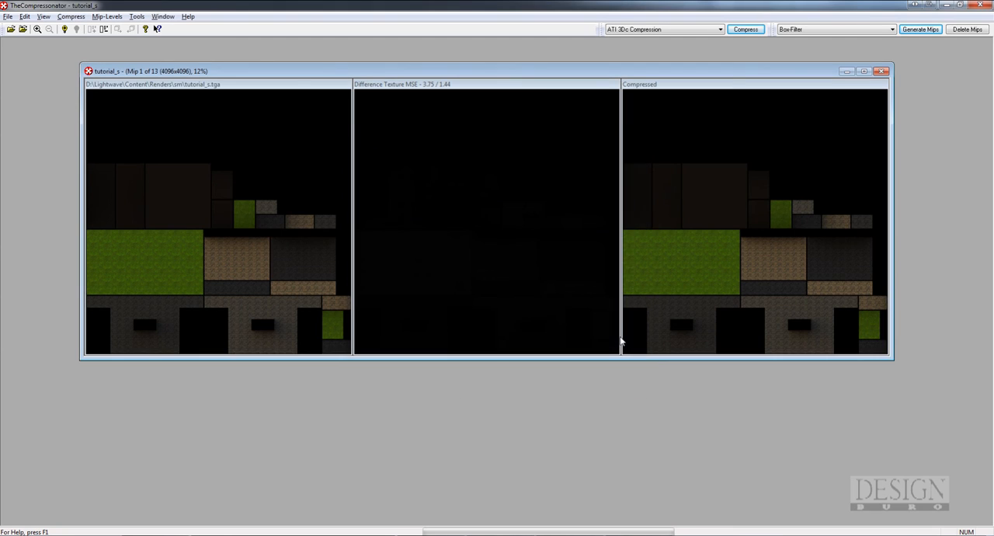
left_click(881, 71)
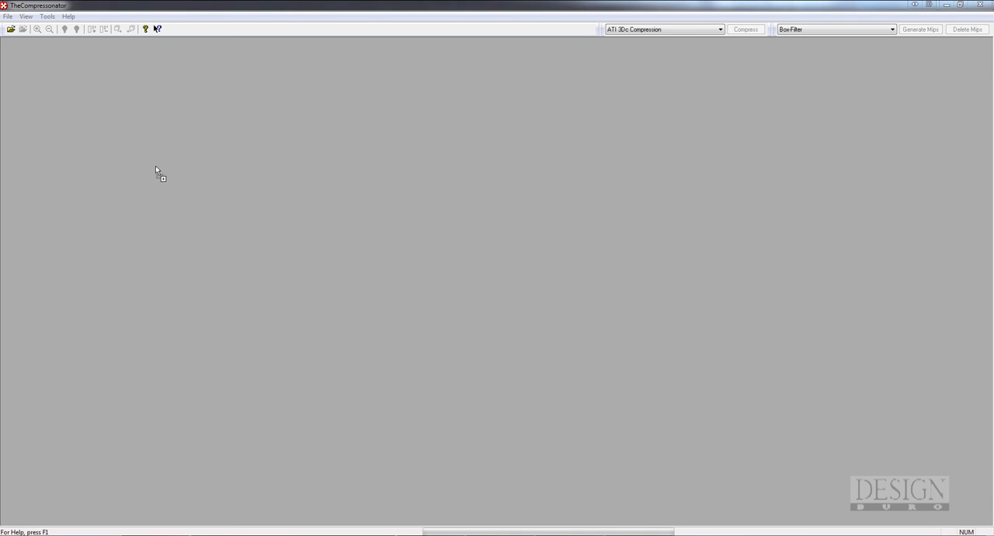
Load the tutorial_d texture, fit it in view at 12%, and also open the saved tutorial_S texture in TheCompressonator
left_click_drag(413, 223, 409, 218)
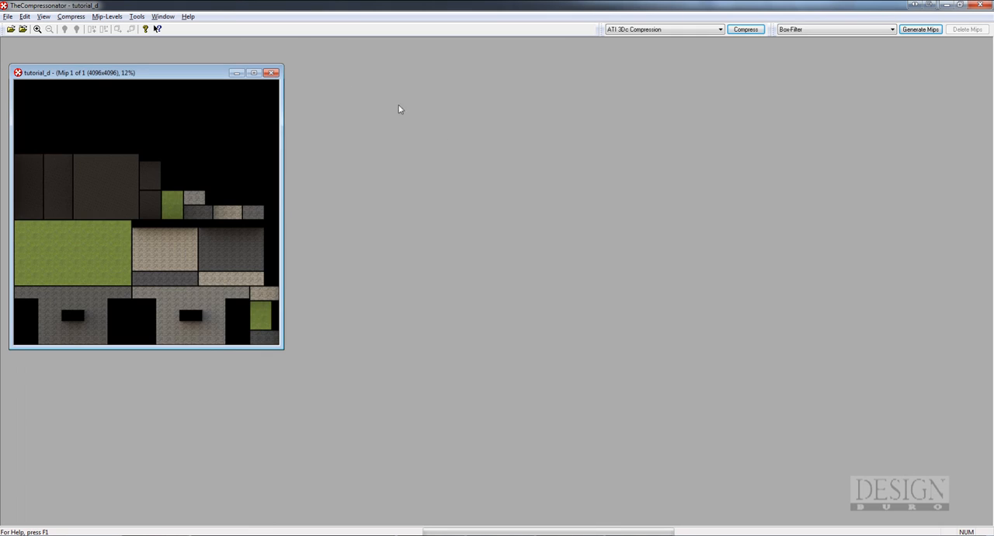
left_click_drag(199, 75, 250, 60)
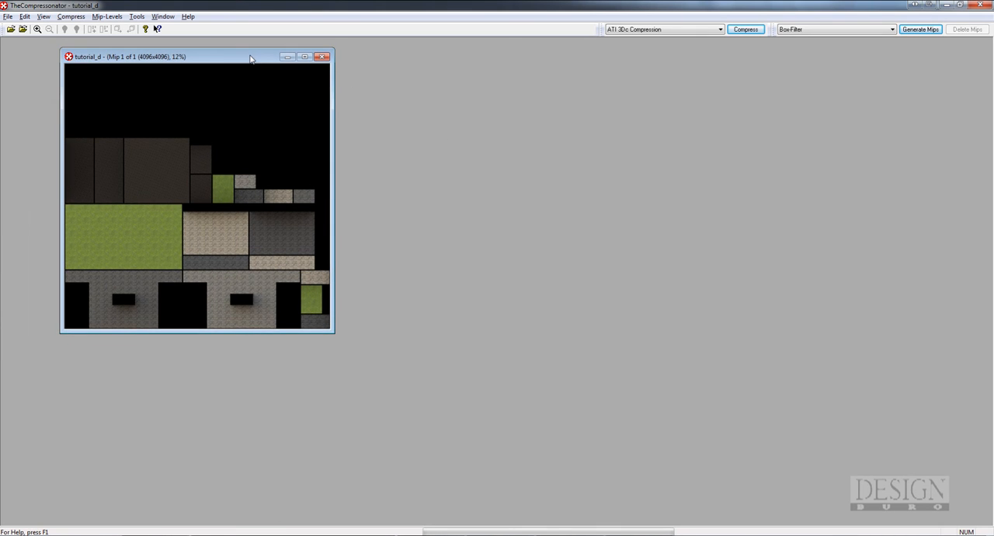
left_click_drag(251, 59, 250, 59)
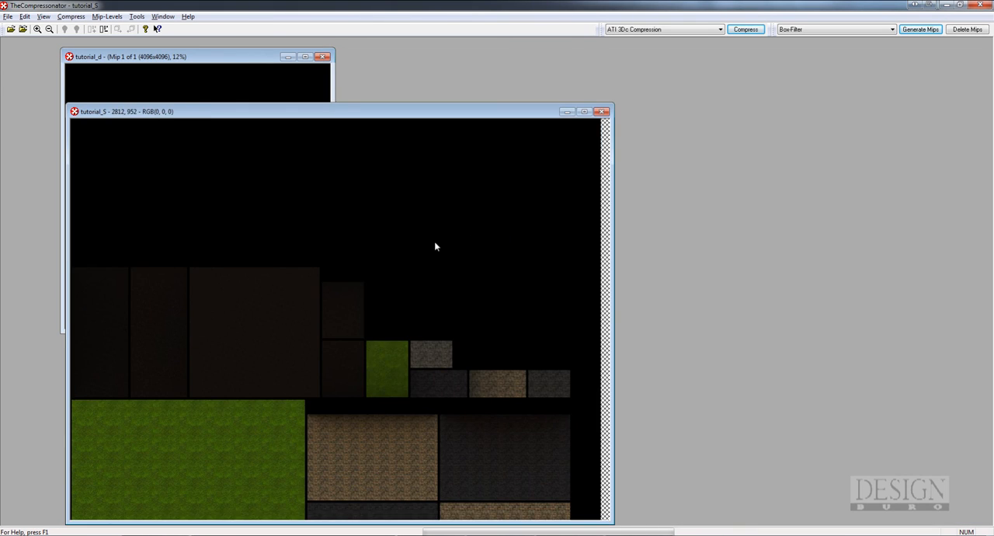
View tutorial_S at 12% beside tutorial_d to compare the two textures, and close tutorial_S
scroll(435, 241, "down", 1)
left_click_drag(309, 105, 553, 68)
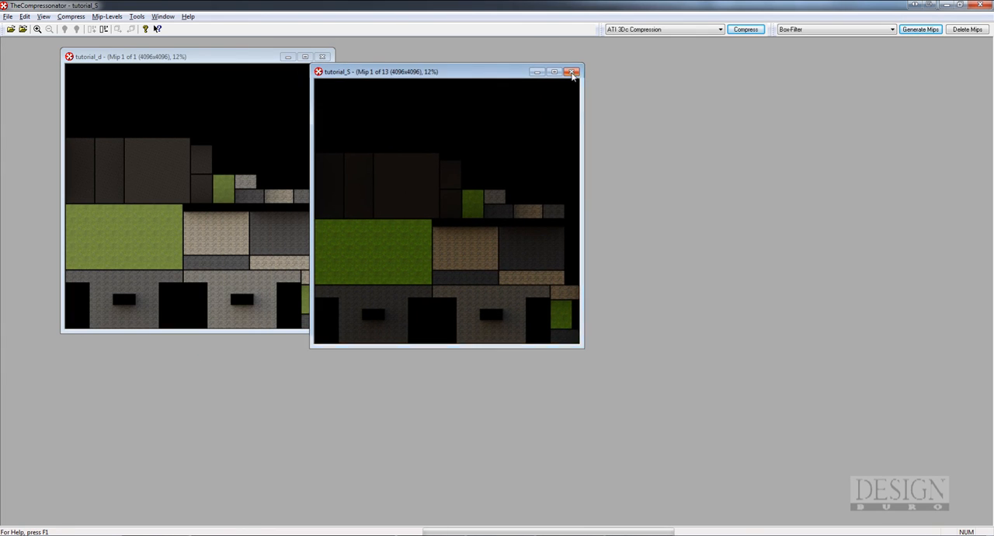
left_click(573, 72)
left_click_drag(160, 59, 154, 56)
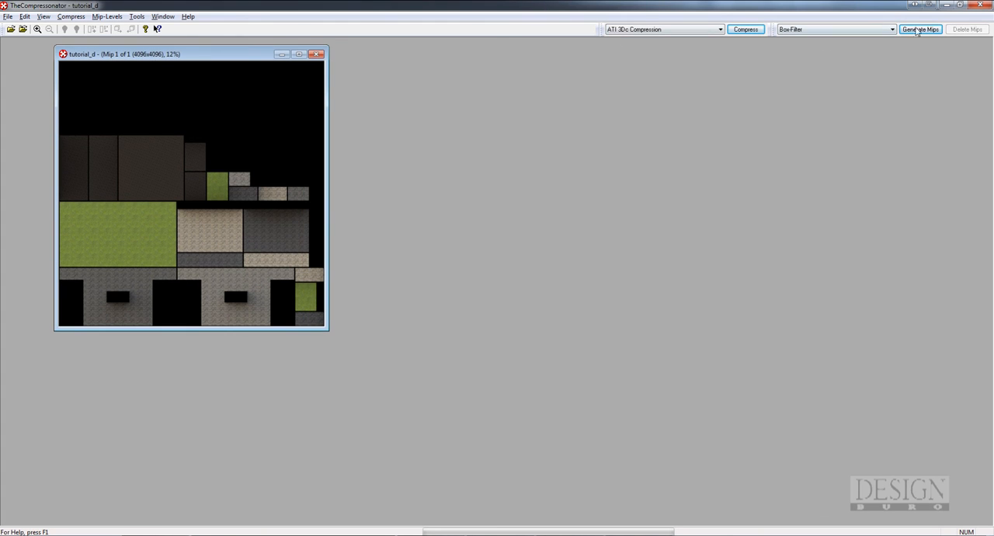
Generate Box-Filter mip levels for tutorial_d and compress it in DXT1 format with No Alpha at Normal (Highest Quality) speed
left_click(919, 30)
left_click(469, 285)
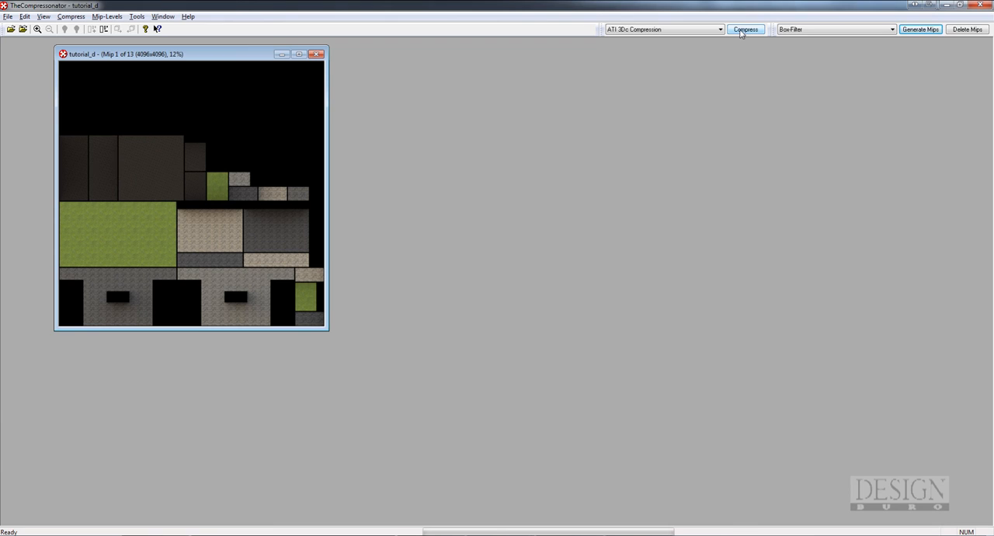
left_click(744, 29)
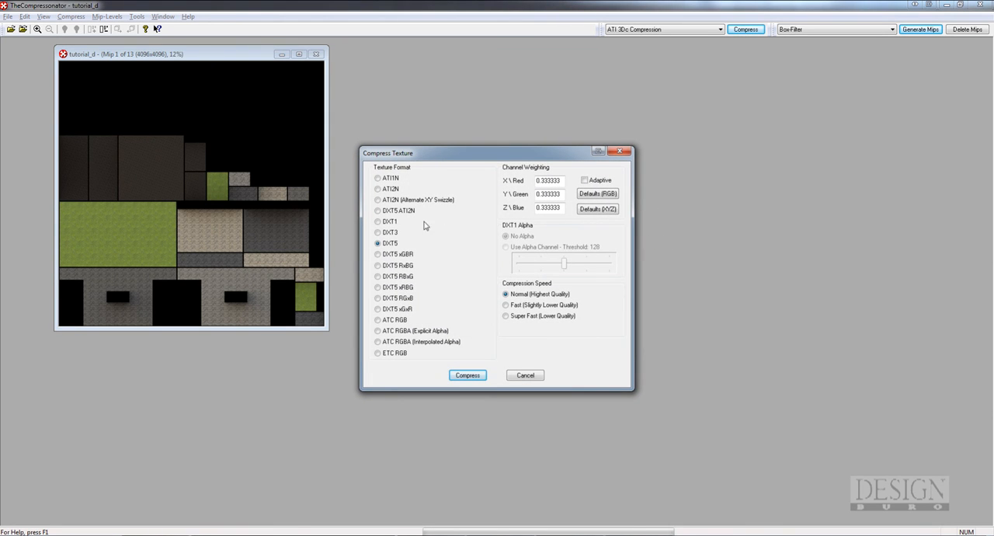
left_click(379, 224)
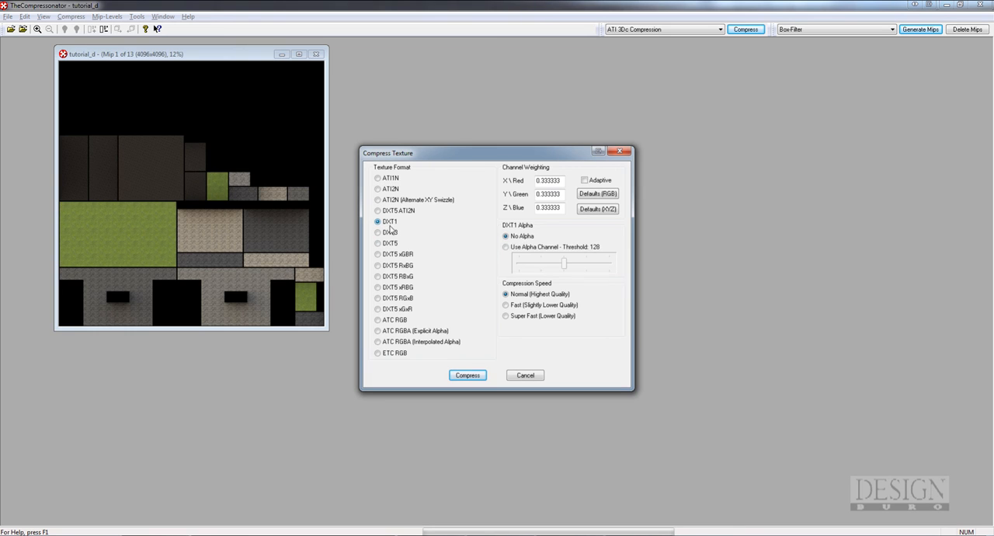
left_click(468, 375)
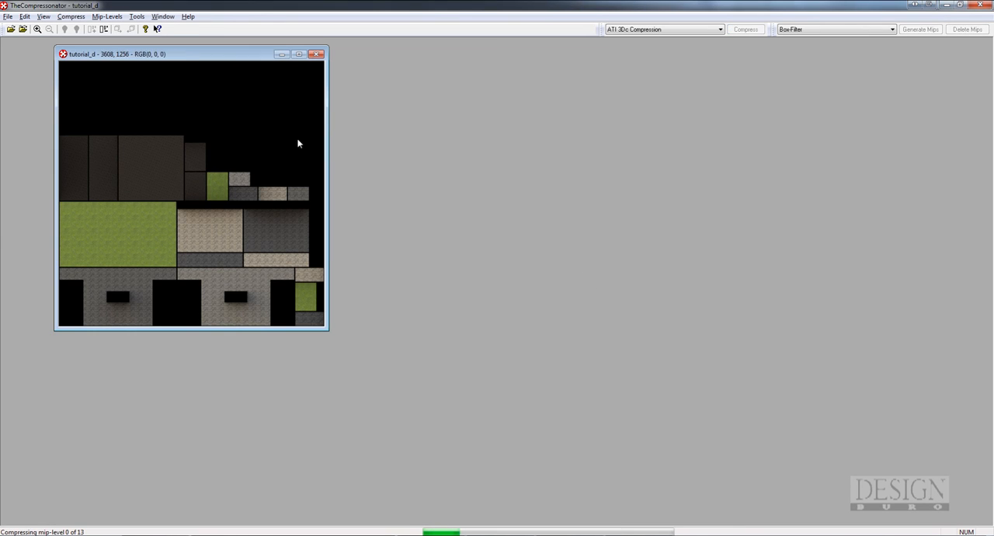
left_click(7, 16)
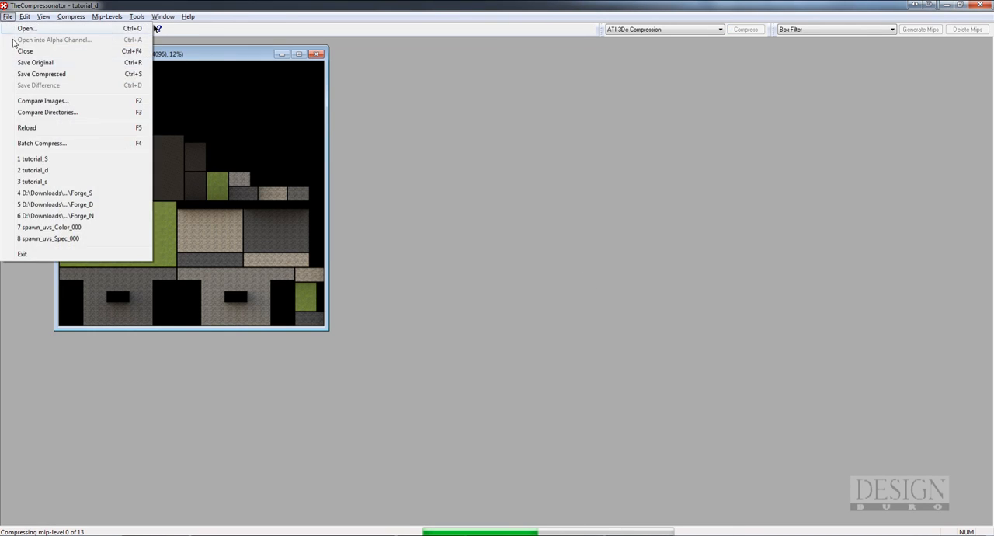
left_click(31, 75)
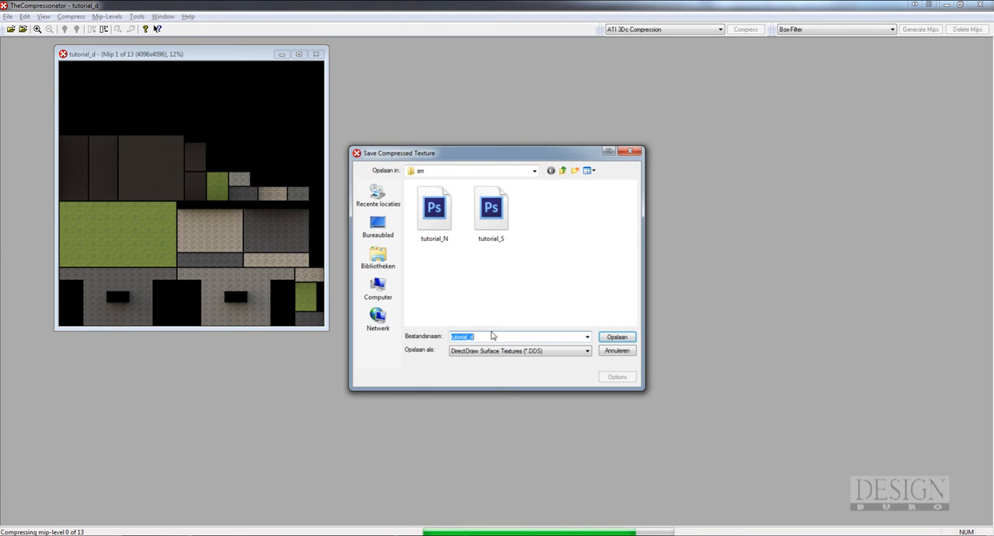
left_click(479, 337)
key("BackSpace")
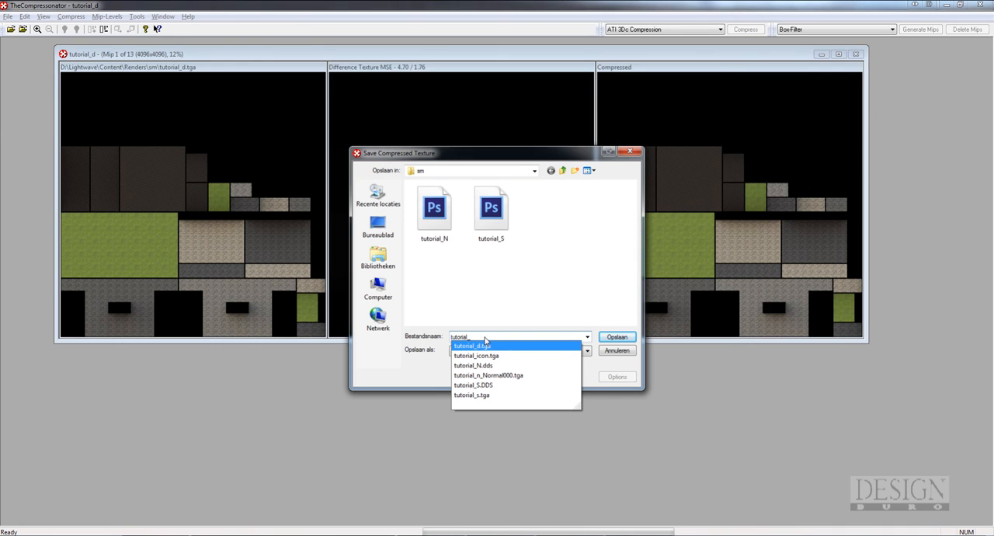
type("D")
left_click(618, 351)
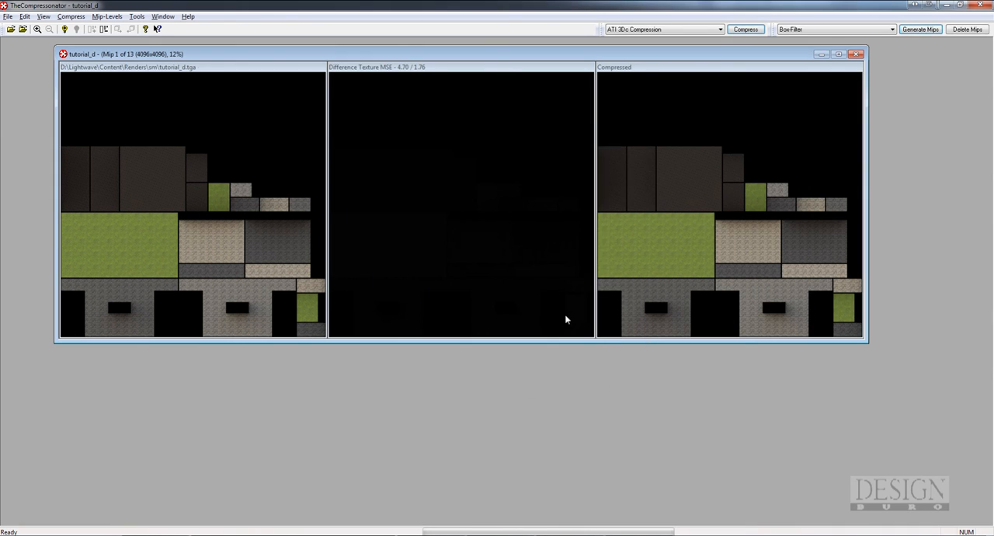
Save the compressed texture as tutorial_D in DDS format in the sm folder, and close the tutorial_d comparison
left_click(7, 16)
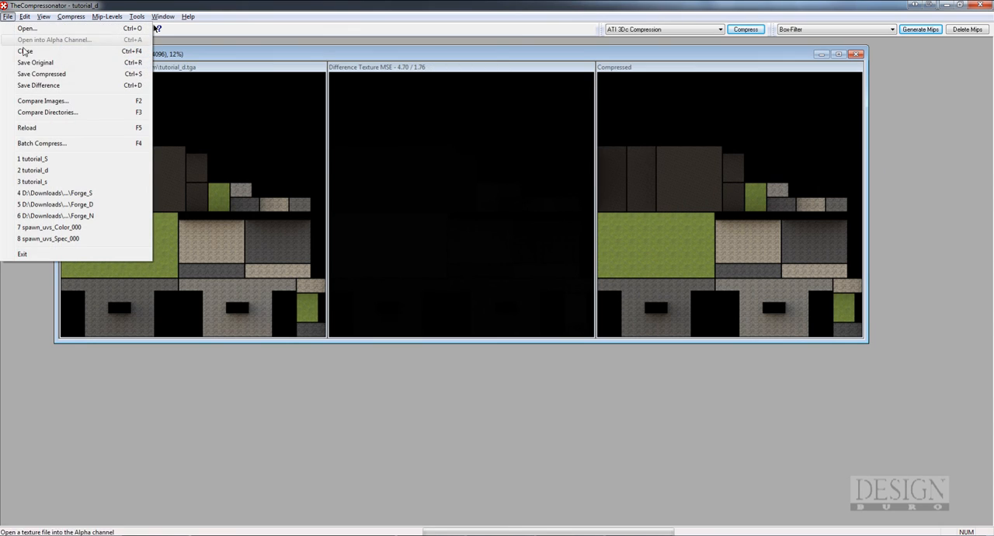
left_click(42, 74)
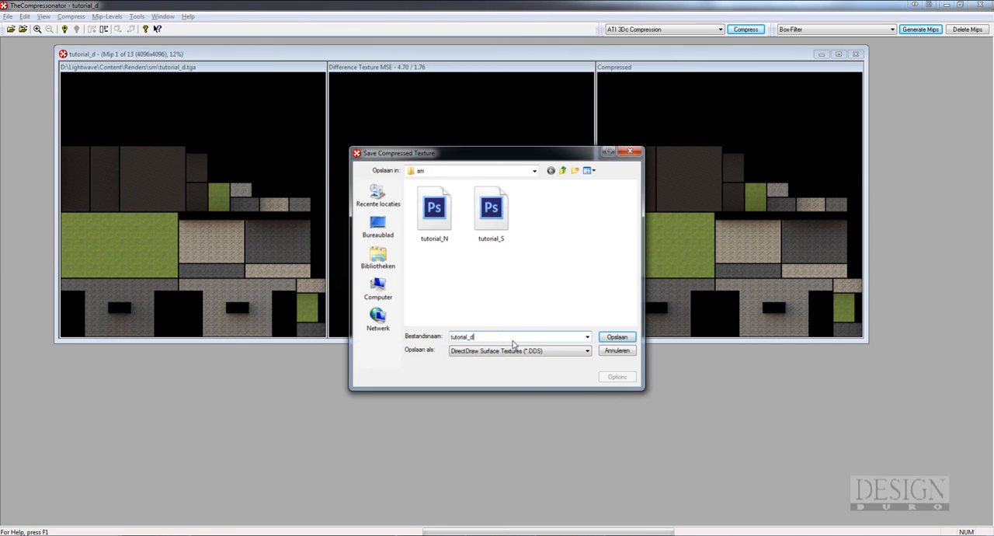
key("BackSpace")
type("D")
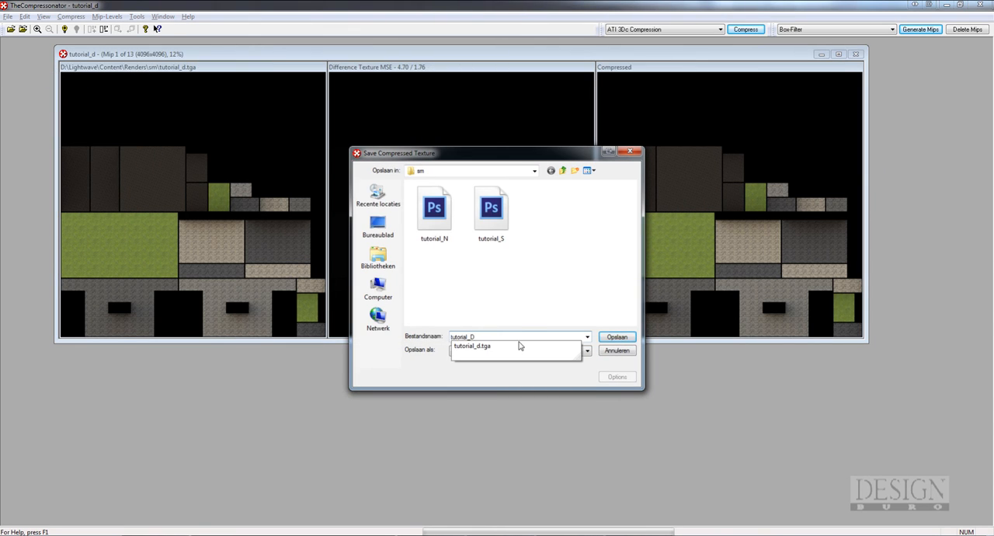
left_click(573, 378)
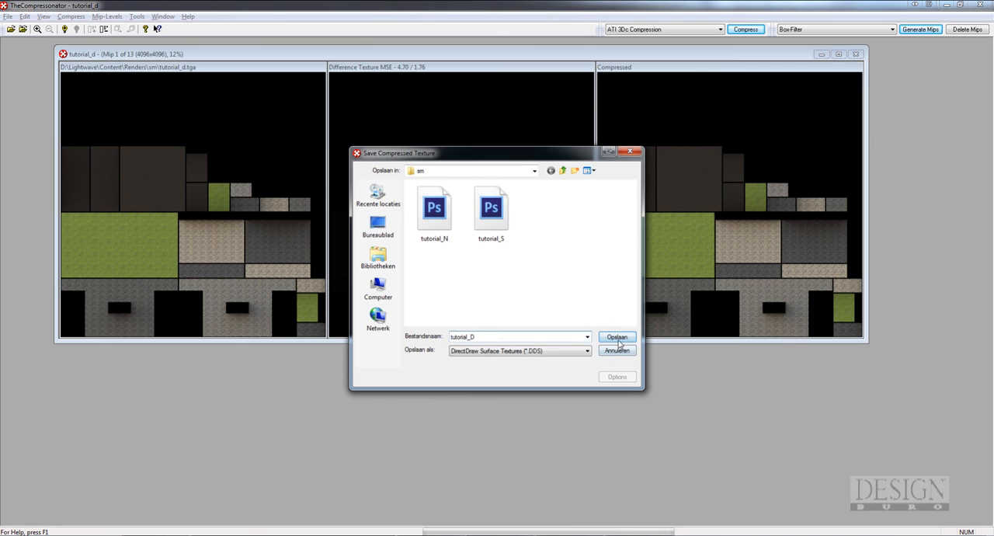
left_click(618, 339)
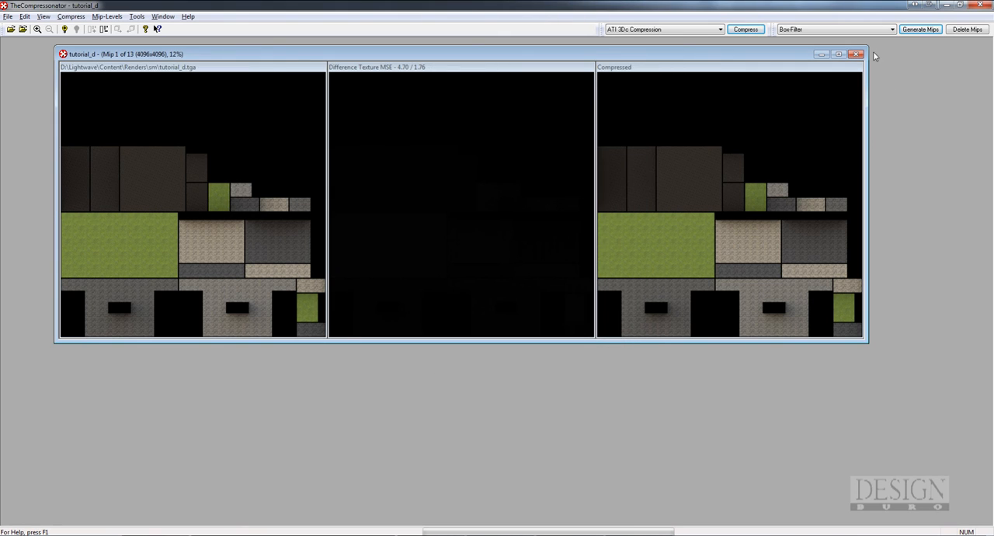
left_click(857, 54)
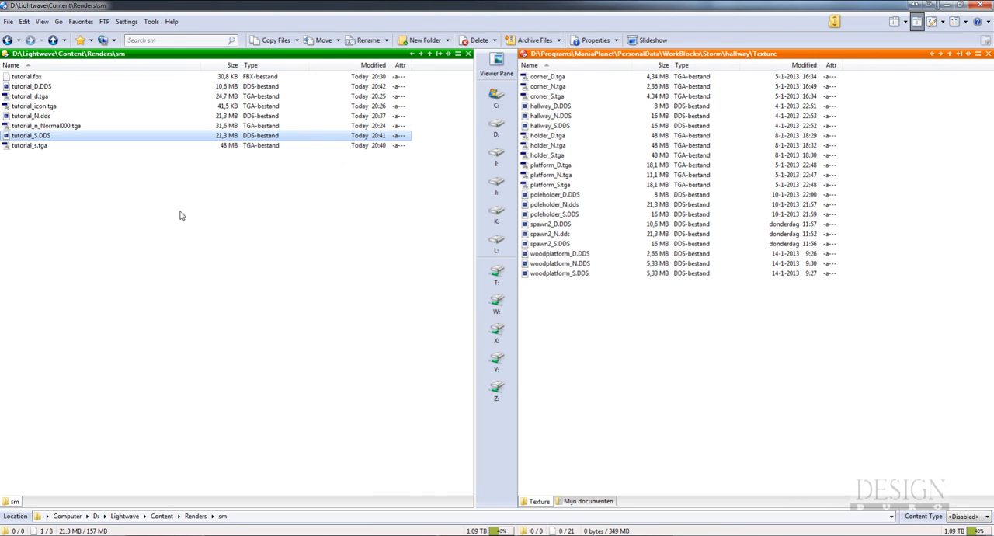
Switch to the file manager and copy tutorial_D.DDS, tutorial_N.dds and tutorial_S.DDS from the sm folder into the hallway\Texture folder
left_click(185, 214)
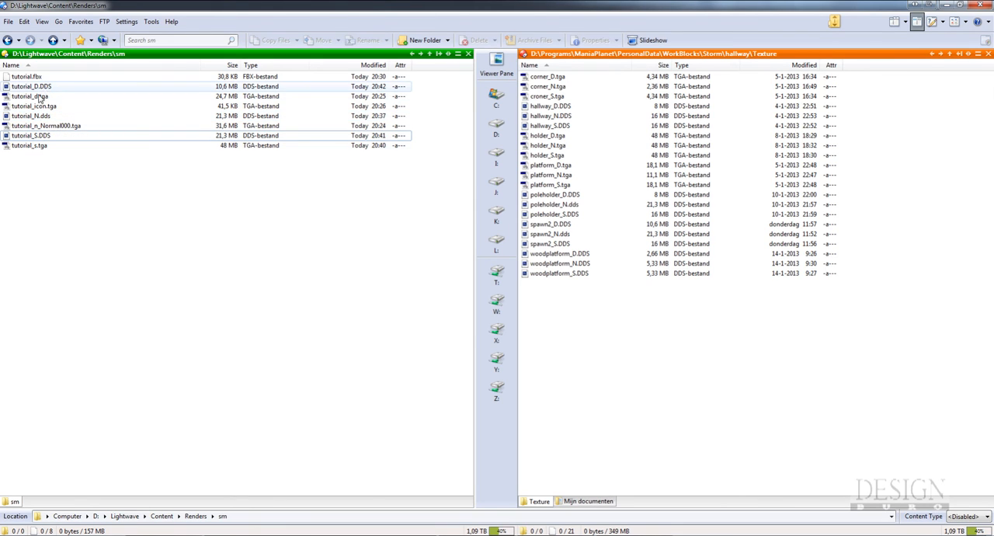
left_click(44, 137)
left_click(43, 116, "ctrl")
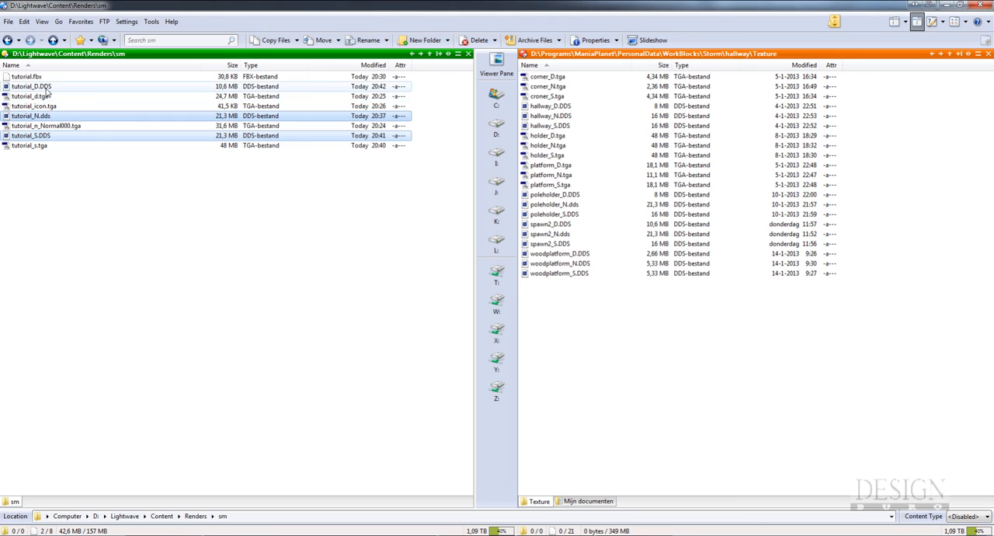
left_click(45, 87, "ctrl")
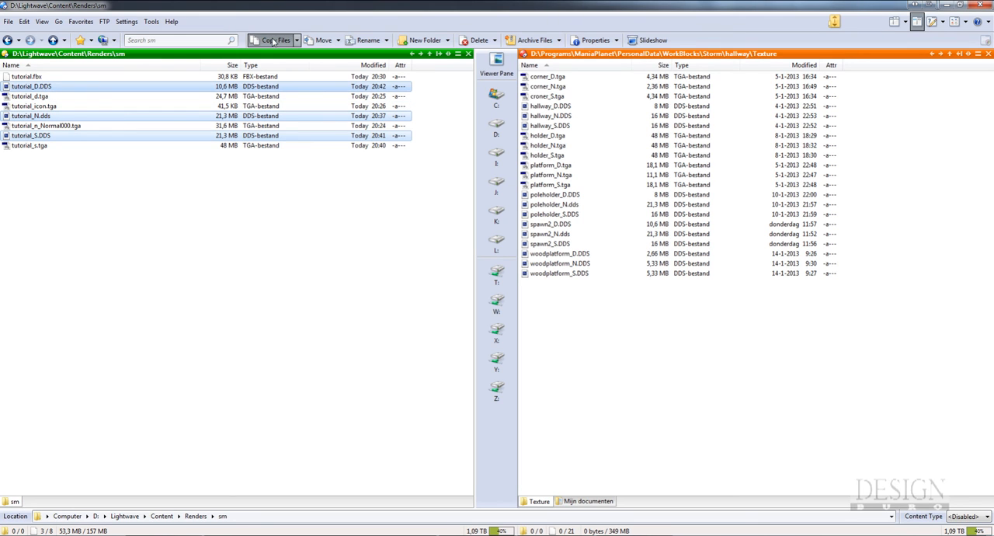
left_click(274, 41)
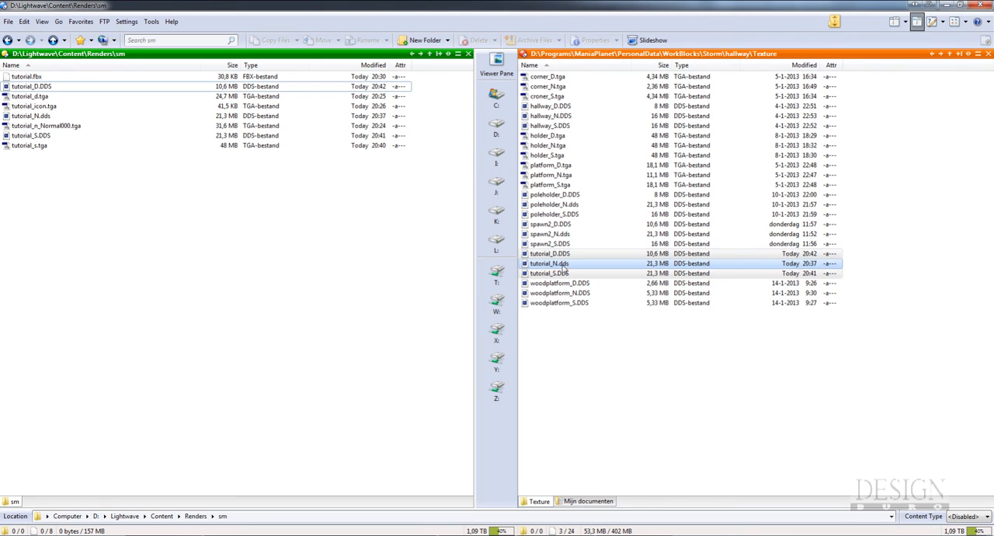
Go up to the hallway folder and check its block files and Icon subfolder
left_click(612, 352)
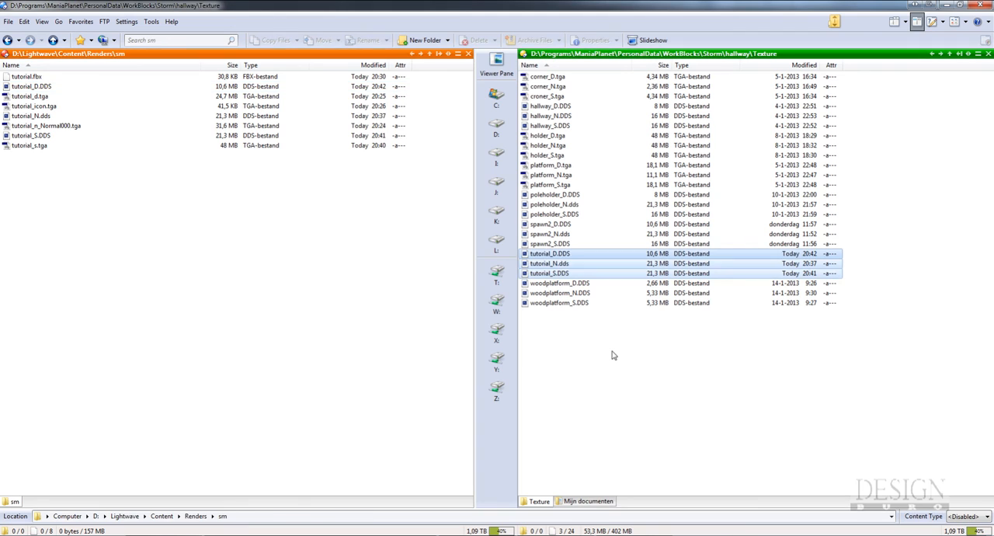
left_click(949, 54)
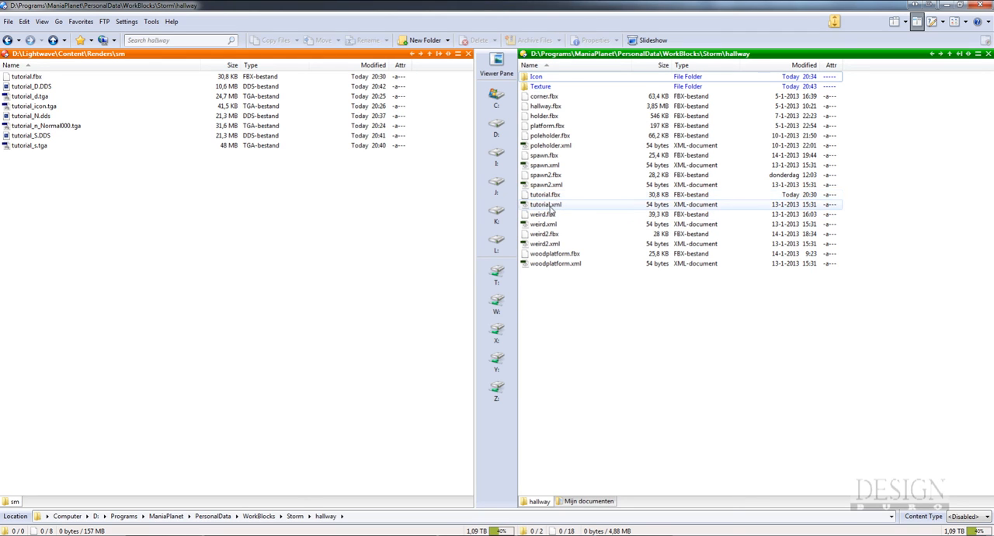
double_click(536, 76)
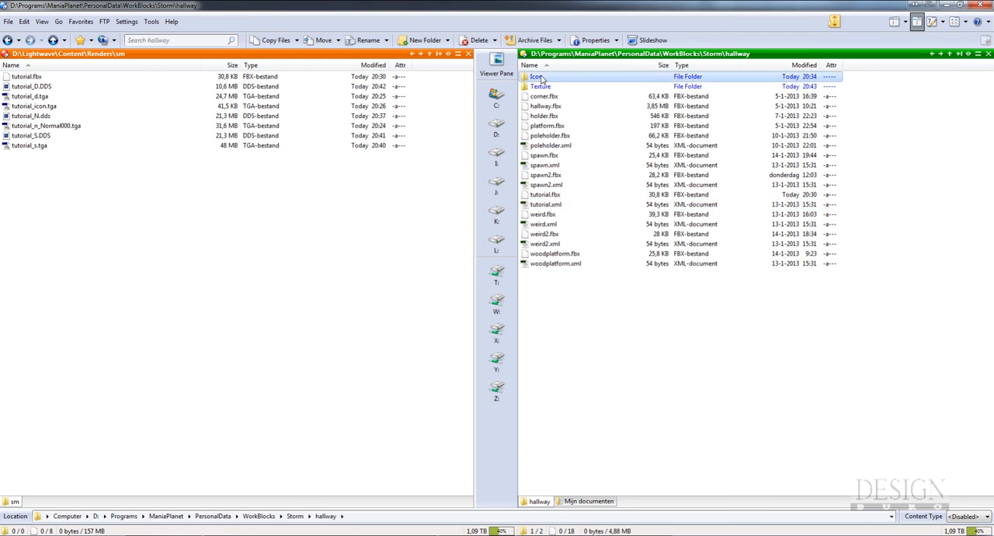
left_click(933, 54)
Open a command prompt by running cmd and change to the D:\Programs\ManiaPlanet directory
left_click(8, 530)
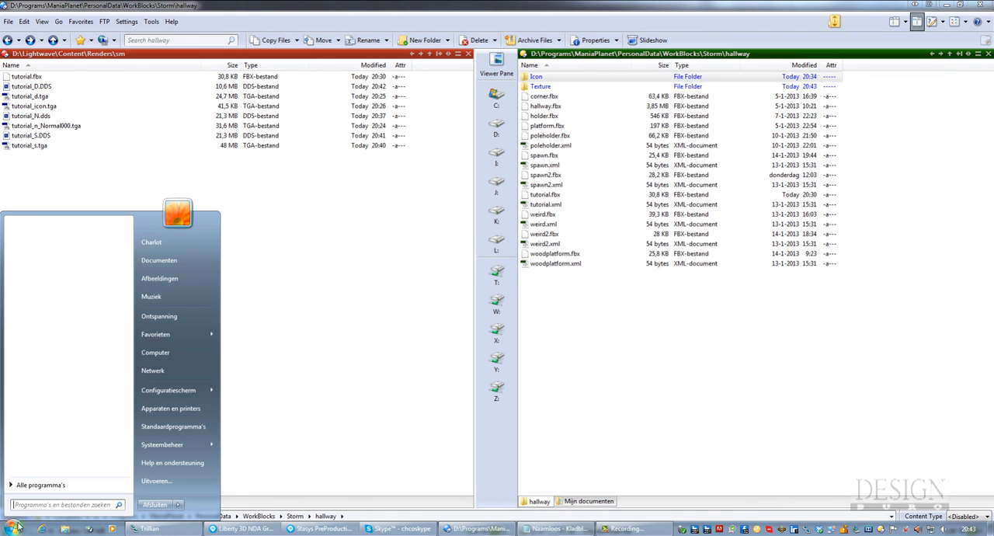
left_click(161, 482)
type("cmd")
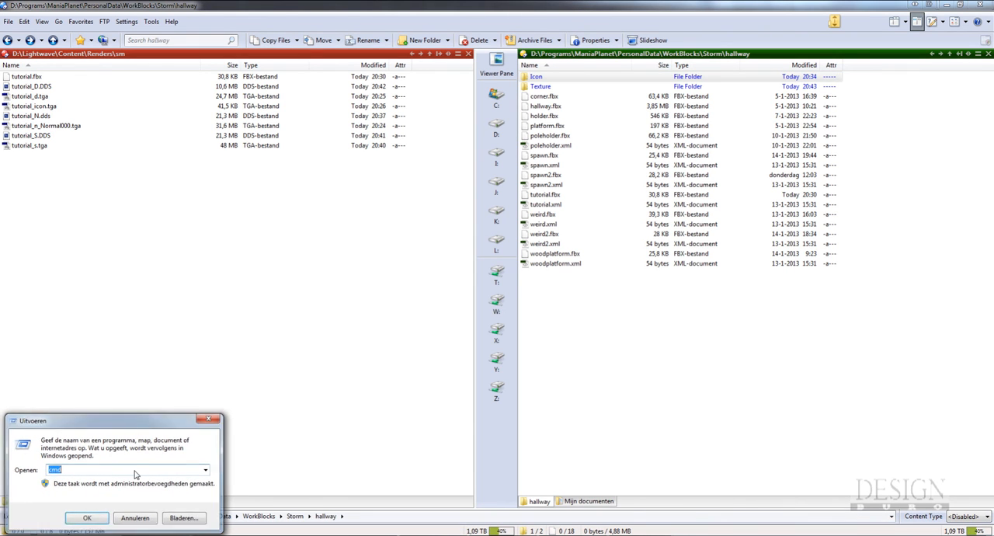
key("Return")
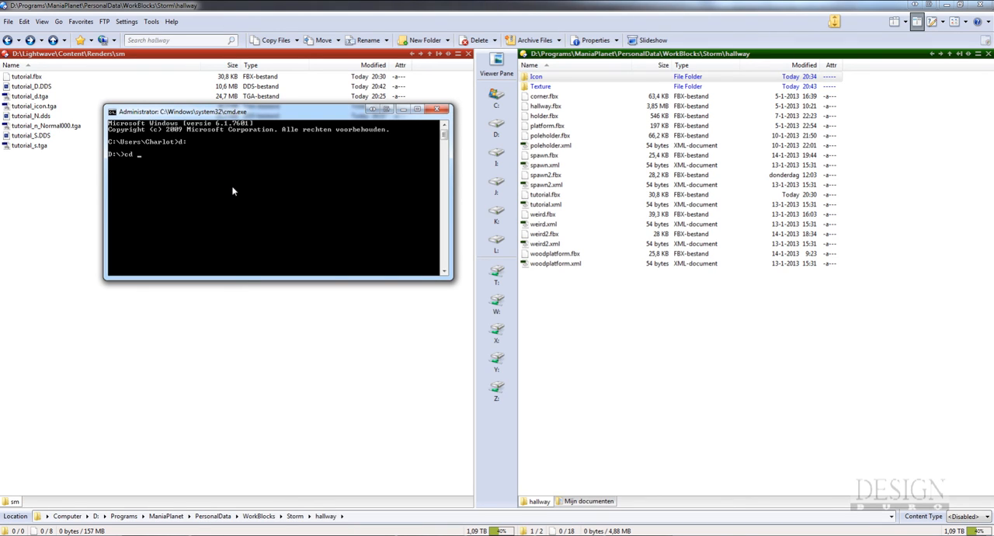
key("Return")
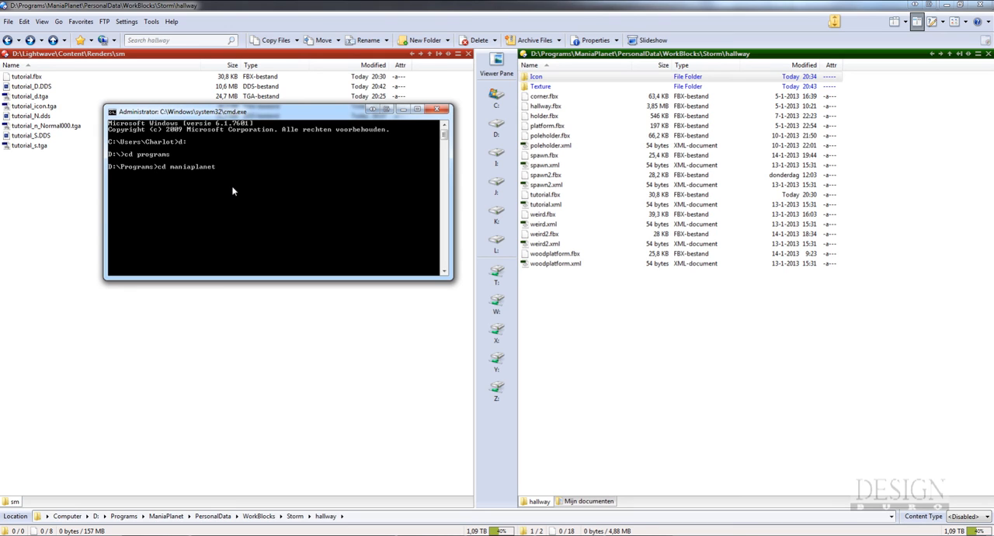
type("cd maniaplanet")
key("Return")
Begin the importer command at the ManiaPlanet prompt, trying the name NadeoImporter and replacing it with ni Object
left_click_drag(240, 112, 650, 154)
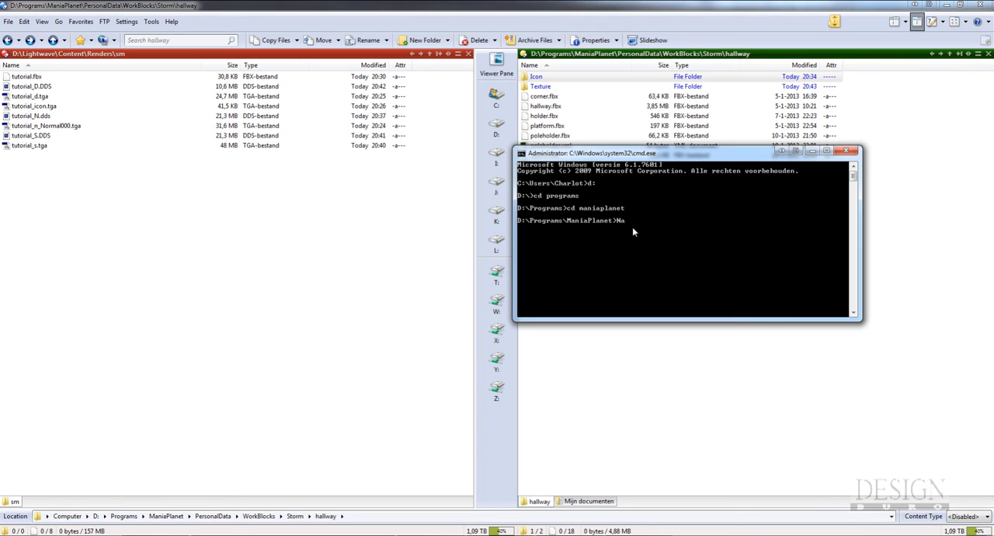
type("NadeoImporter")
left_click_drag(686, 154, 285, 174)
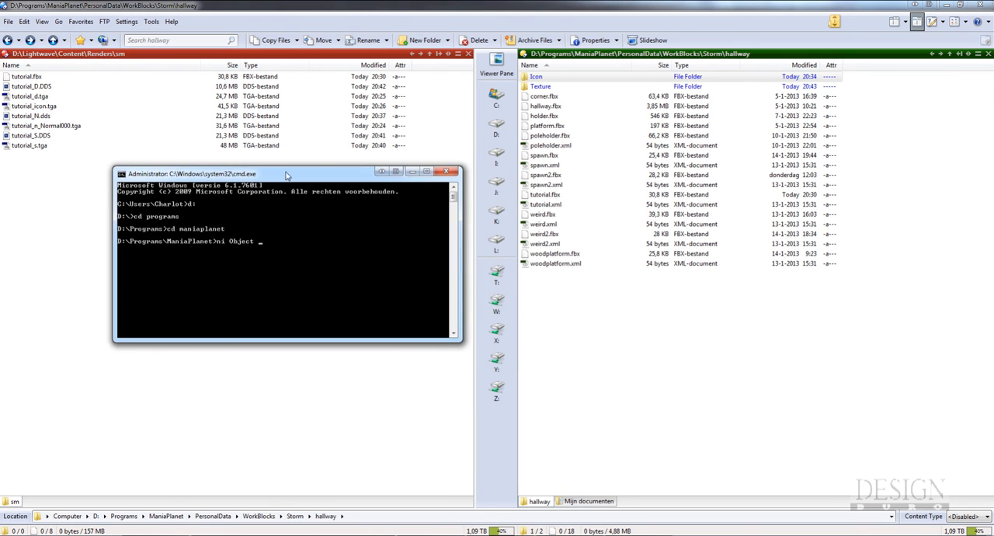
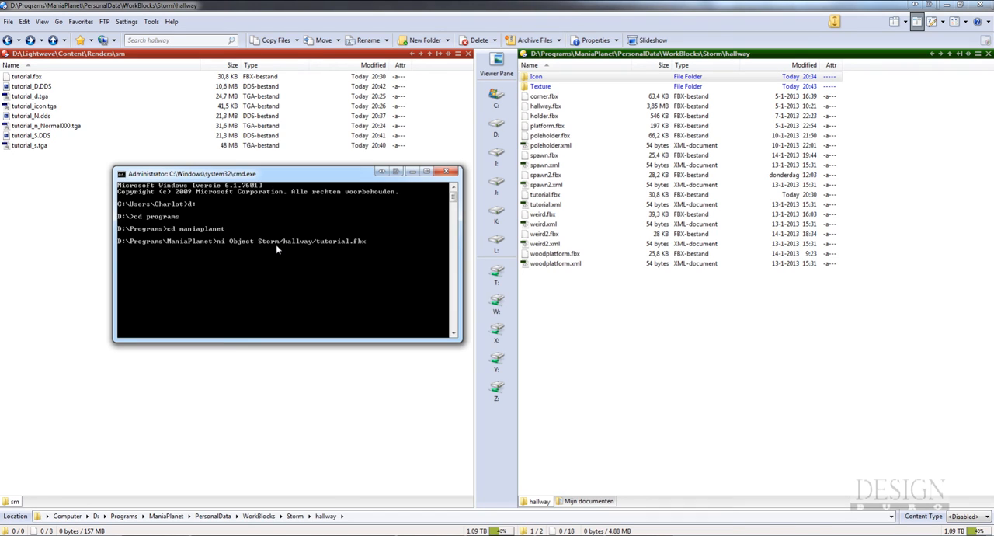
Run the ni Object import of Storm/hallway/tutorial.fbx and check the output in the PersonalData\Blocks\Storm\hallway folder
key("Return")
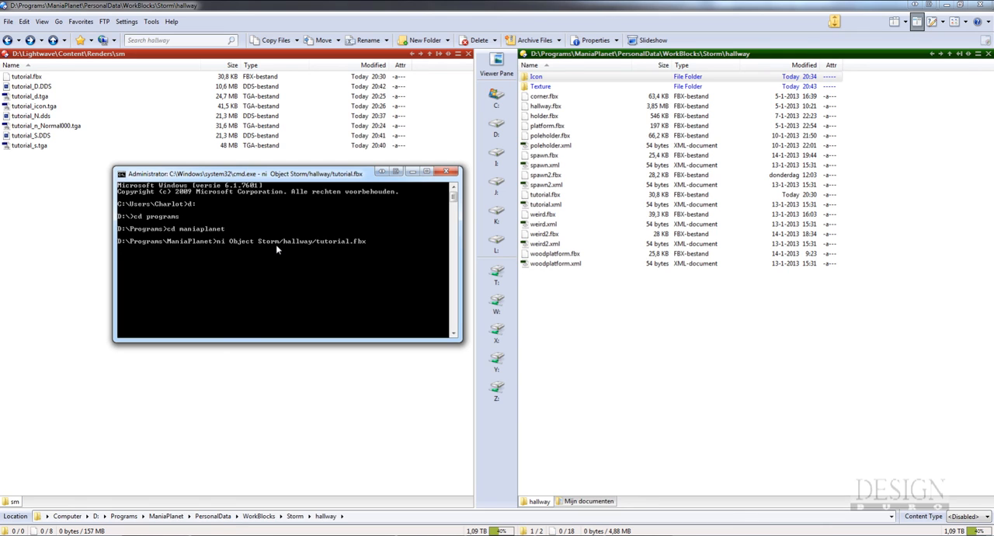
left_click(645, 57)
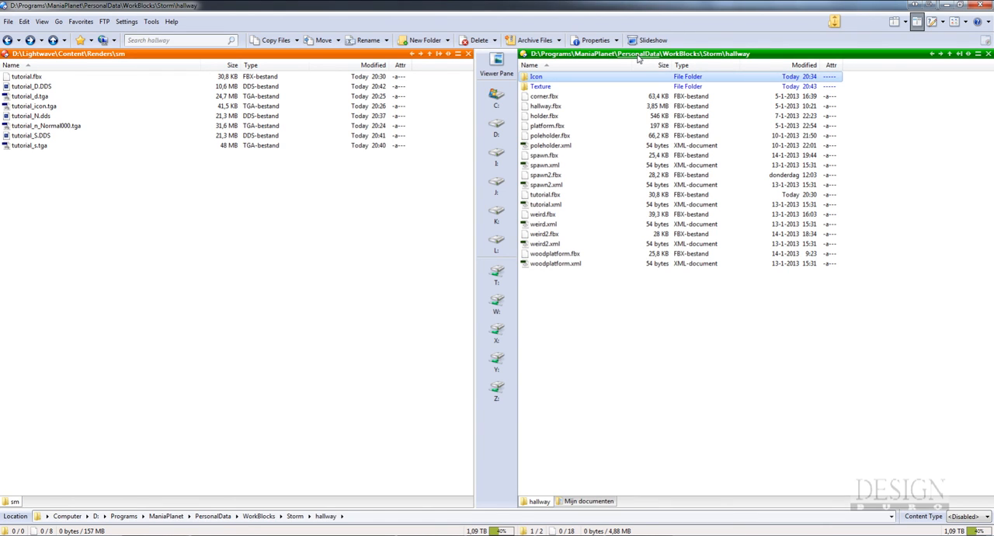
left_click(638, 56)
double_click(551, 77)
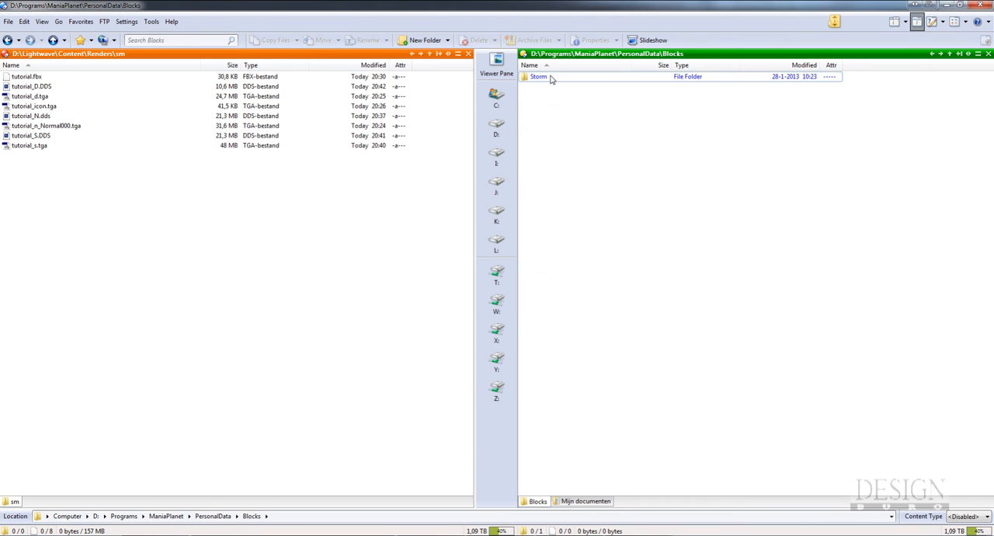
double_click(551, 77)
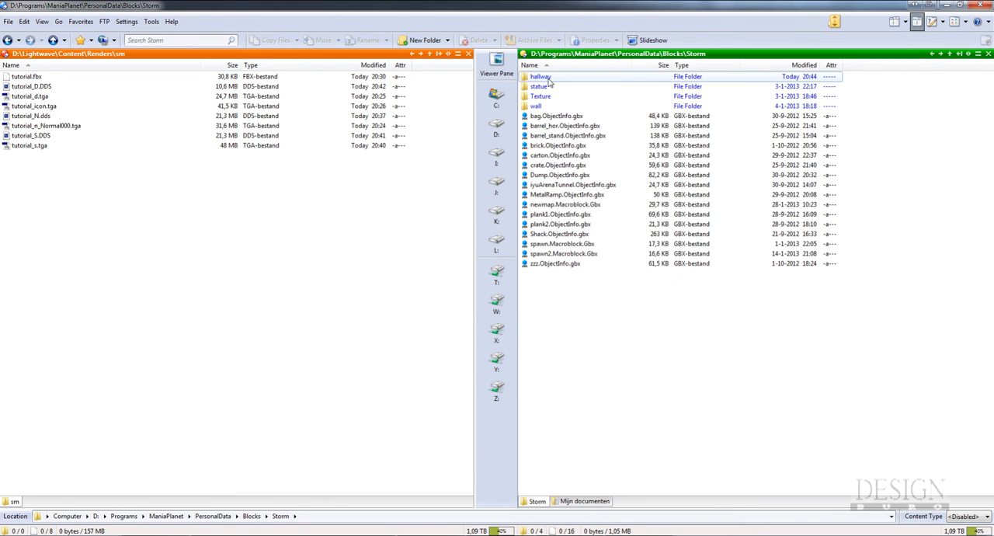
double_click(544, 78)
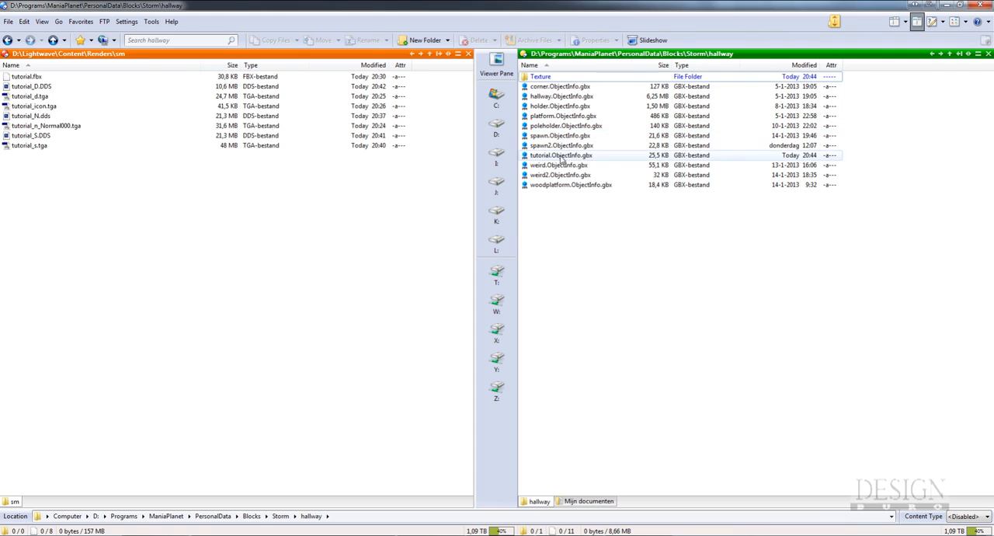
Return to the command prompt and close it with the exit command
mouse_move(544, 530)
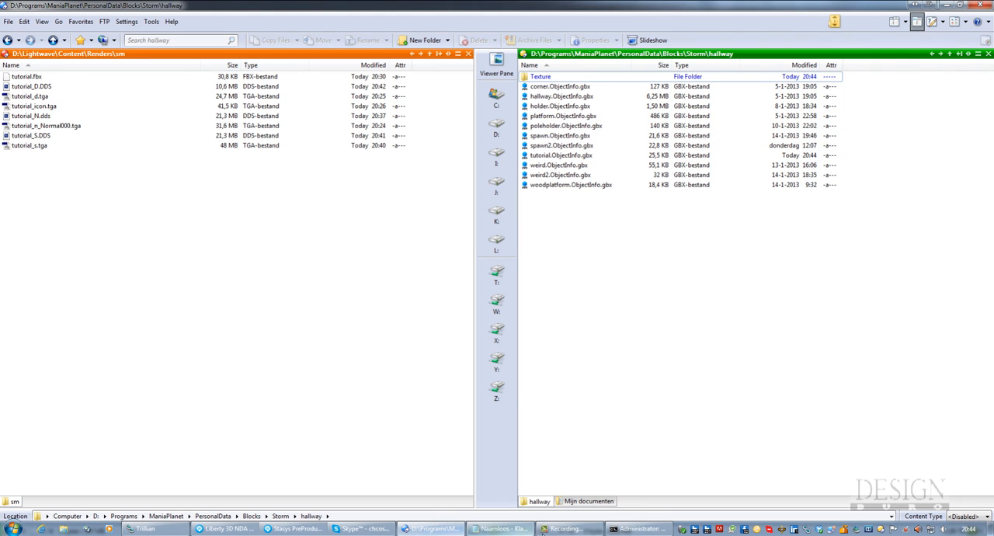
left_click(638, 529)
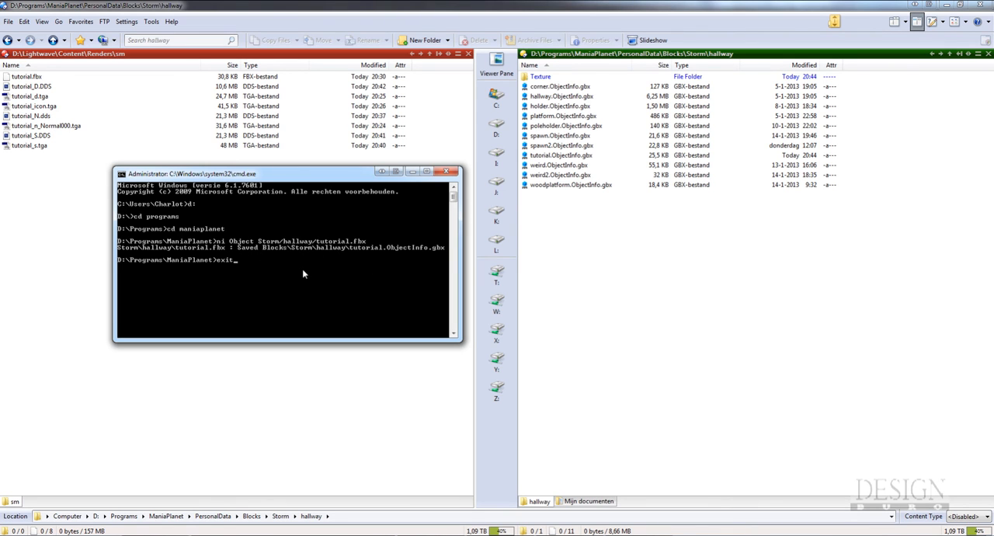
key("Return")
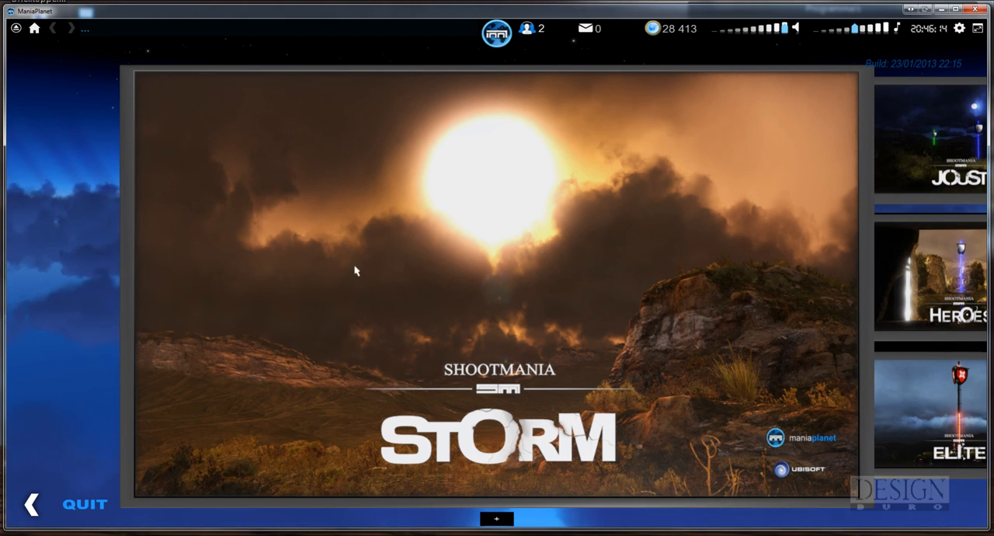
Switch to ManiaPlanet, enter ShootMania Storm and create a new map with the Sunrise decoration
left_click(493, 247)
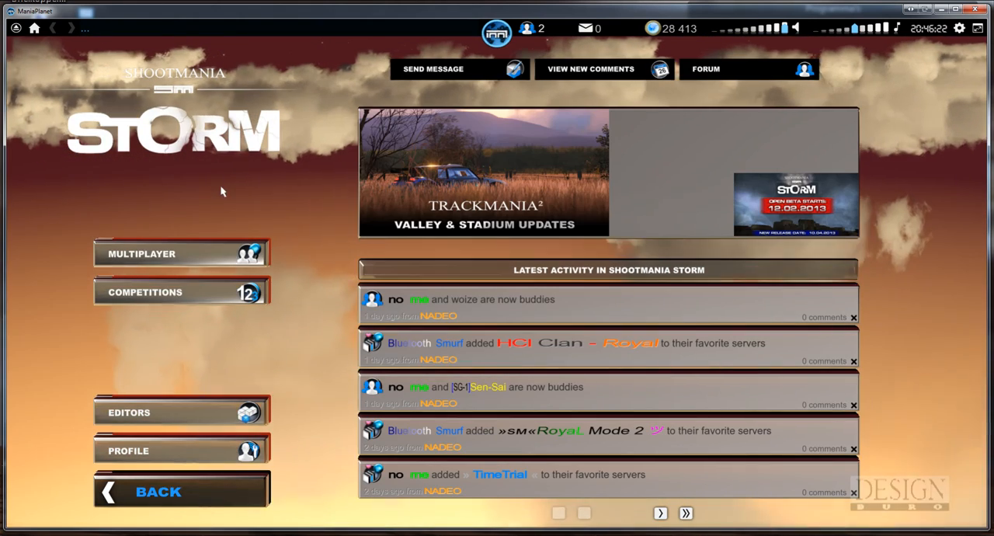
left_click(147, 413)
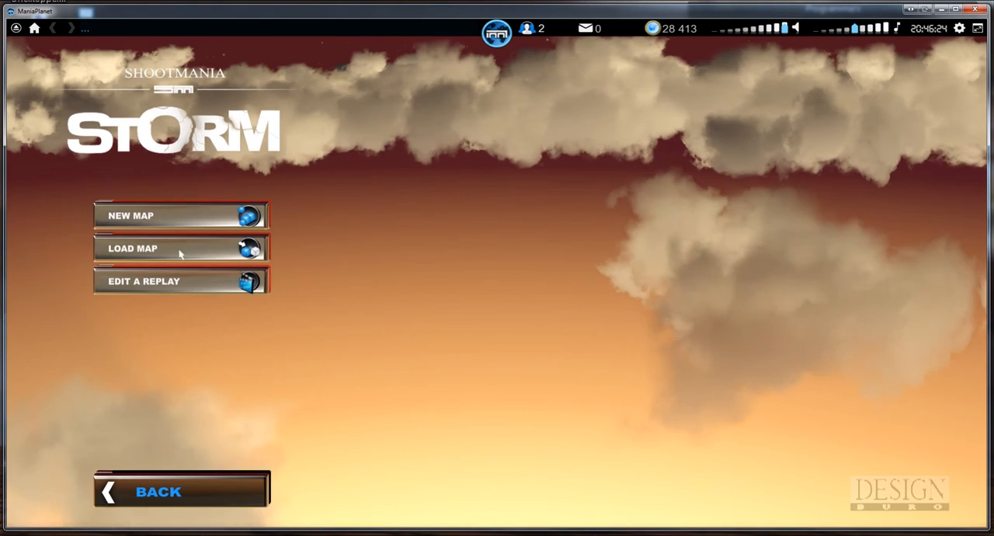
left_click(146, 223)
left_click(642, 308)
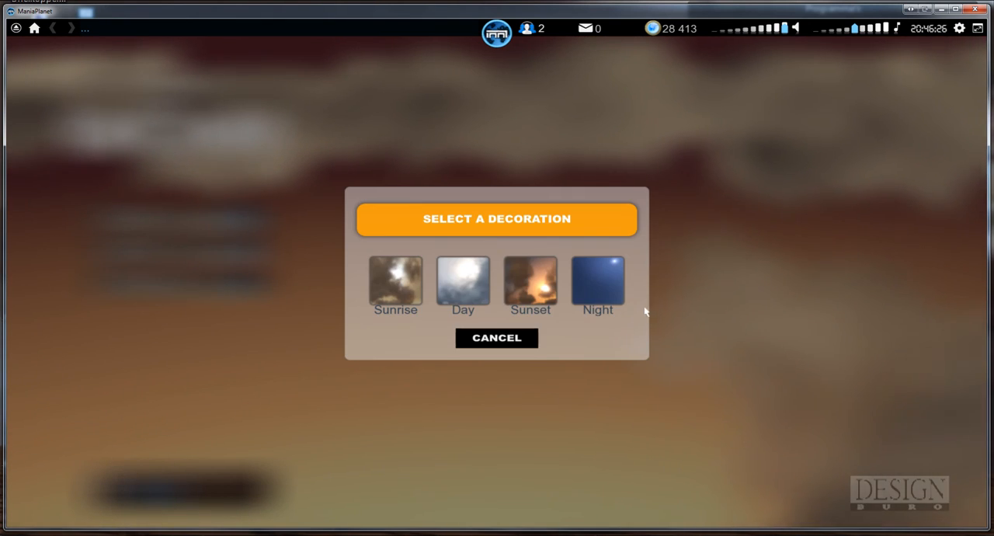
left_click(397, 282)
left_click(417, 470)
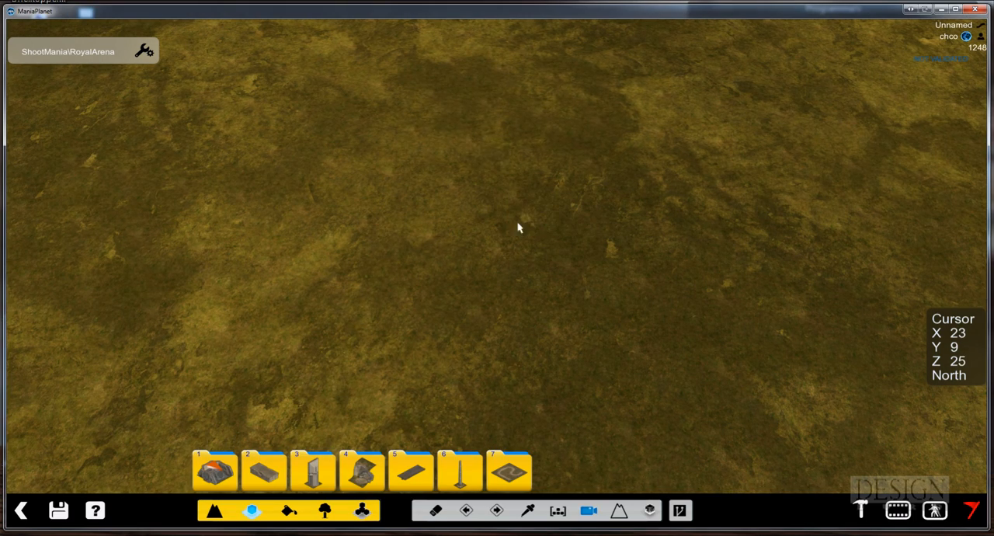
Place the imported grass-topped tutorial block from the third folder of custom objects on the open ground
right_click_drag(589, 225, 562, 208, "alt")
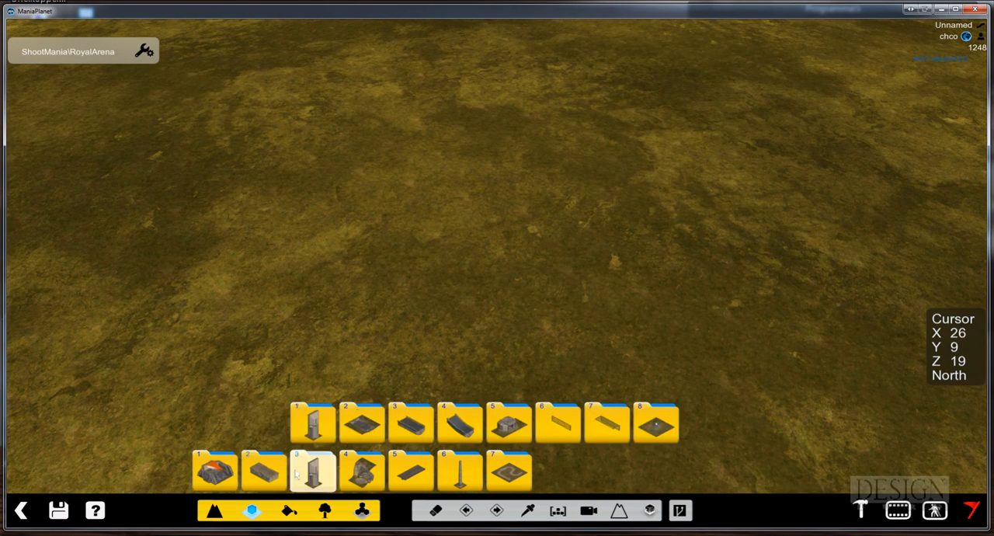
left_click(362, 470)
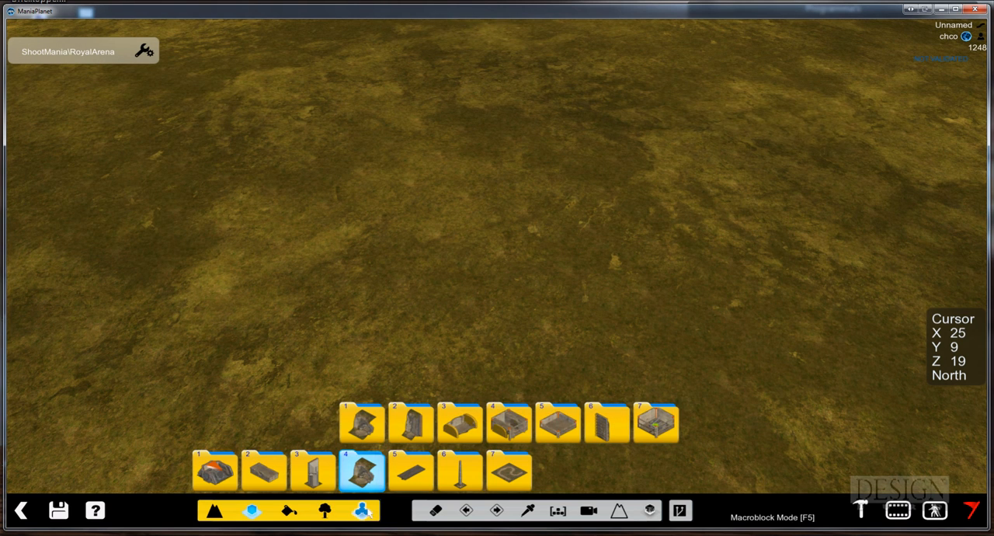
left_click(324, 509)
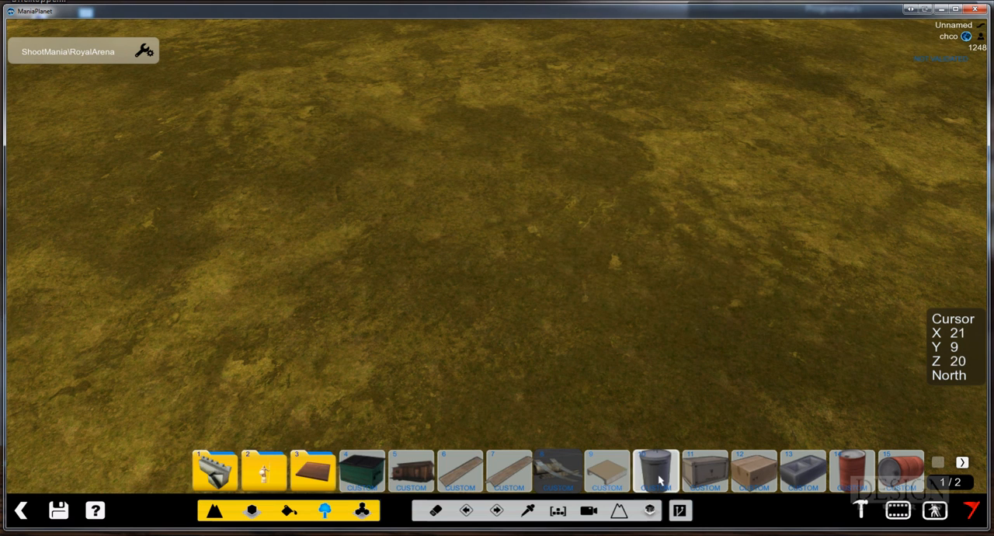
left_click(607, 471)
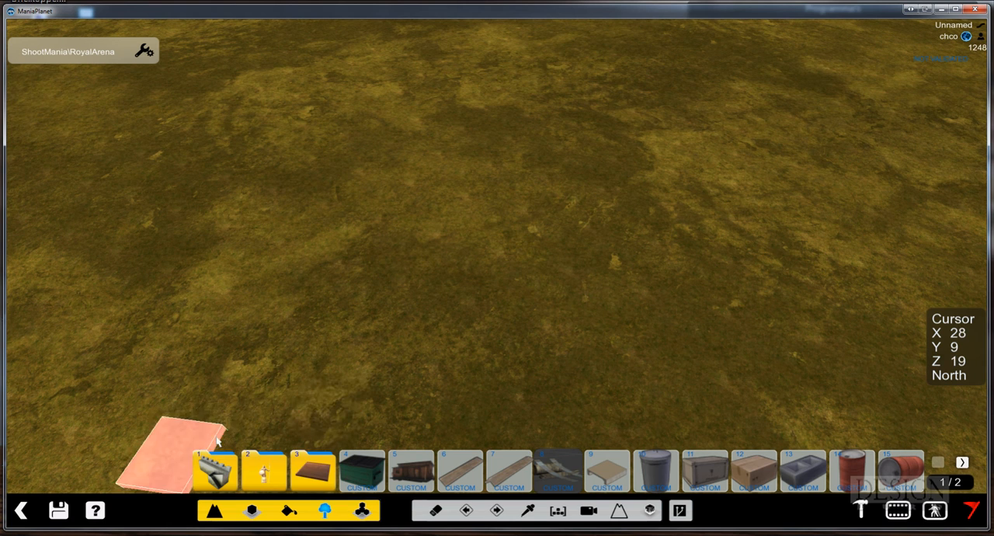
left_click(315, 478)
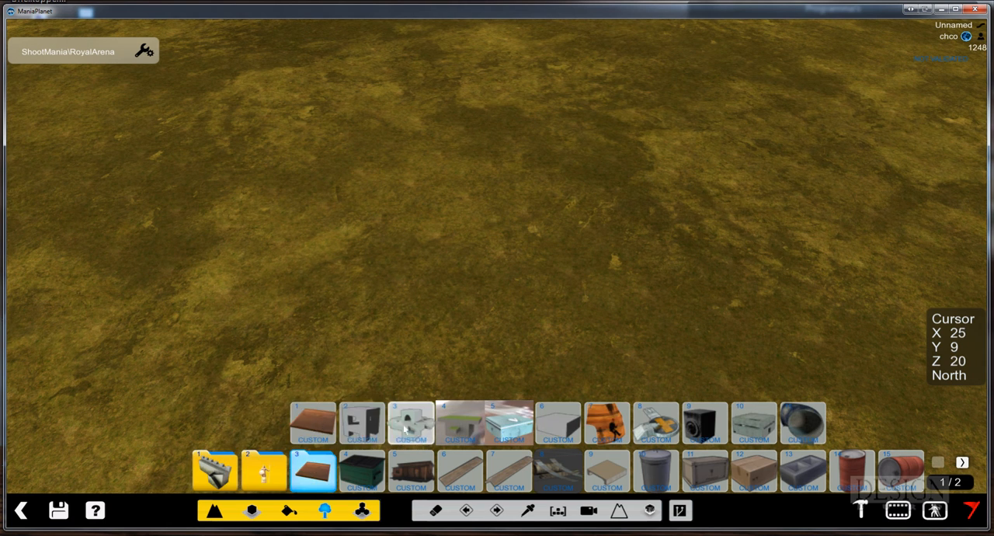
left_click(462, 428)
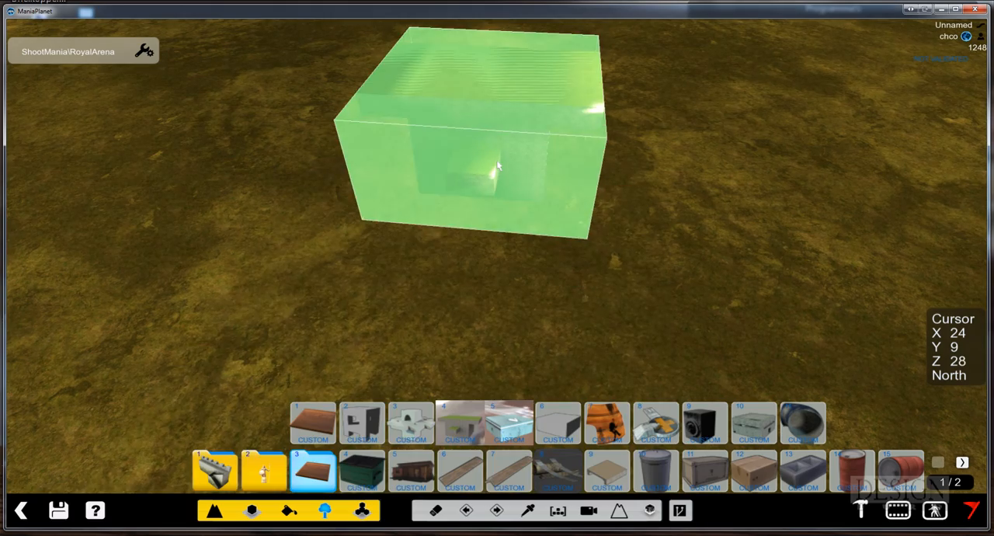
right_click_drag(517, 202, 491, 174, "alt")
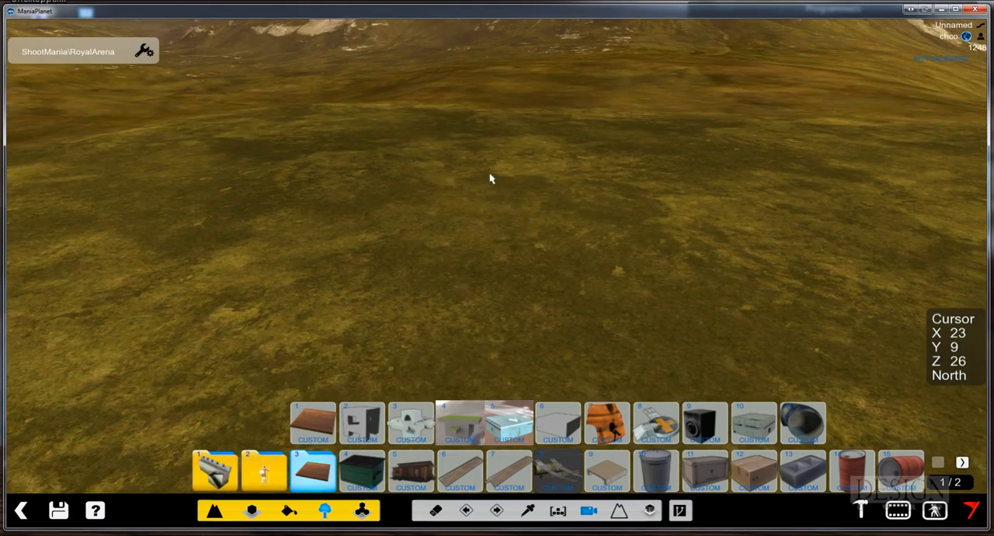
left_click(497, 219)
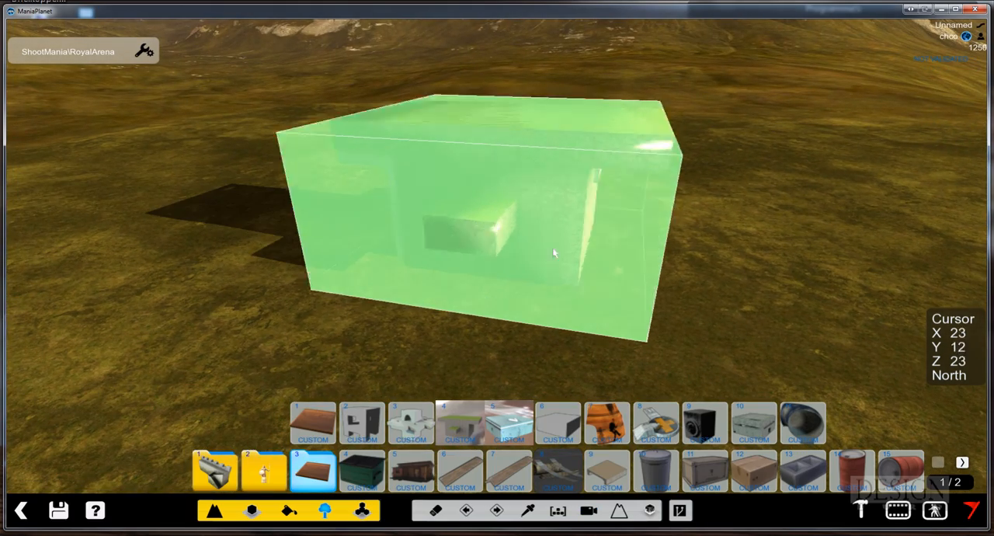
Place the second of the three blue arrow blocks, facing West, on the ground at X 19, Z 25 near the tutorial block
right_click_drag(670, 277, 508, 277, "alt")
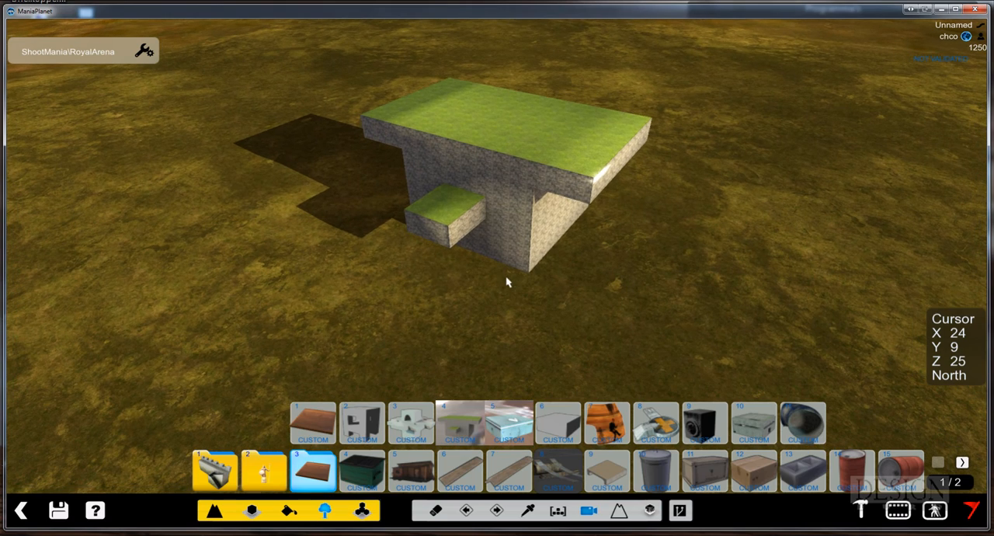
left_click(275, 485)
left_click(252, 510)
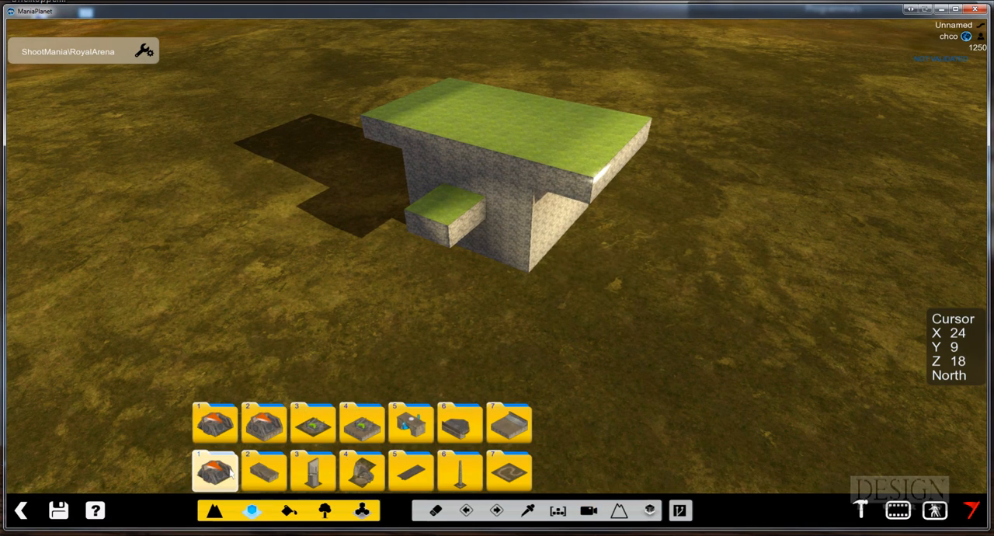
left_click(326, 426)
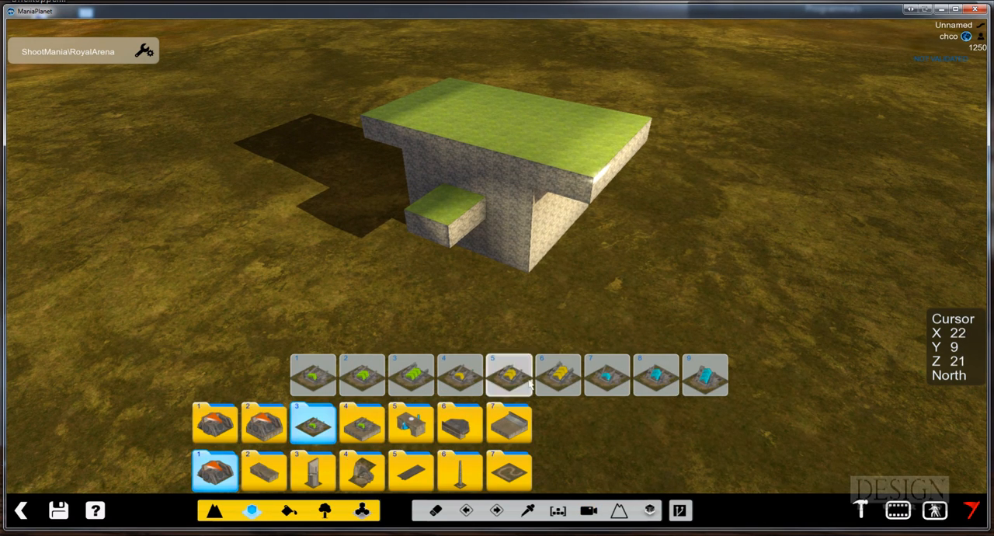
left_click(656, 375)
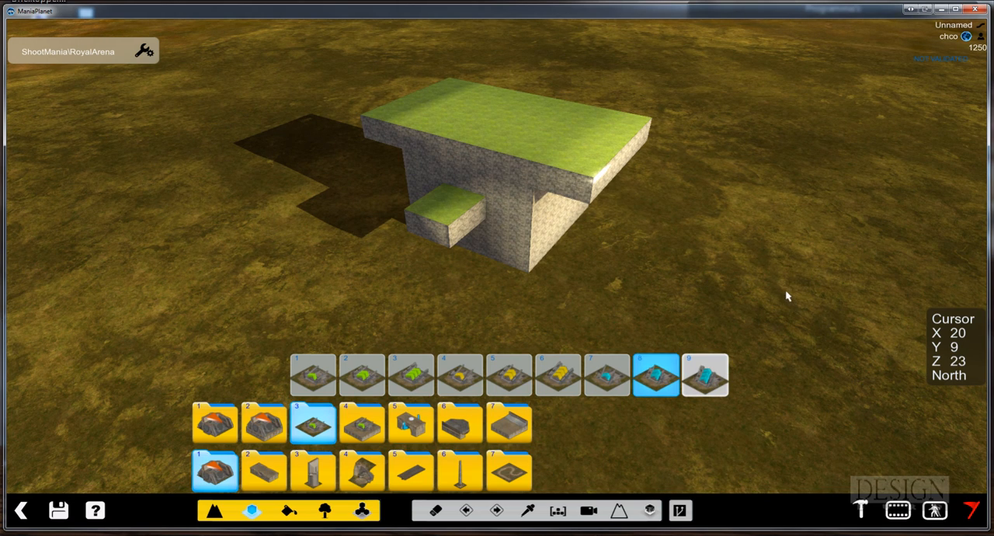
right_click_drag(793, 314, 709, 325, "alt")
right_click(764, 324)
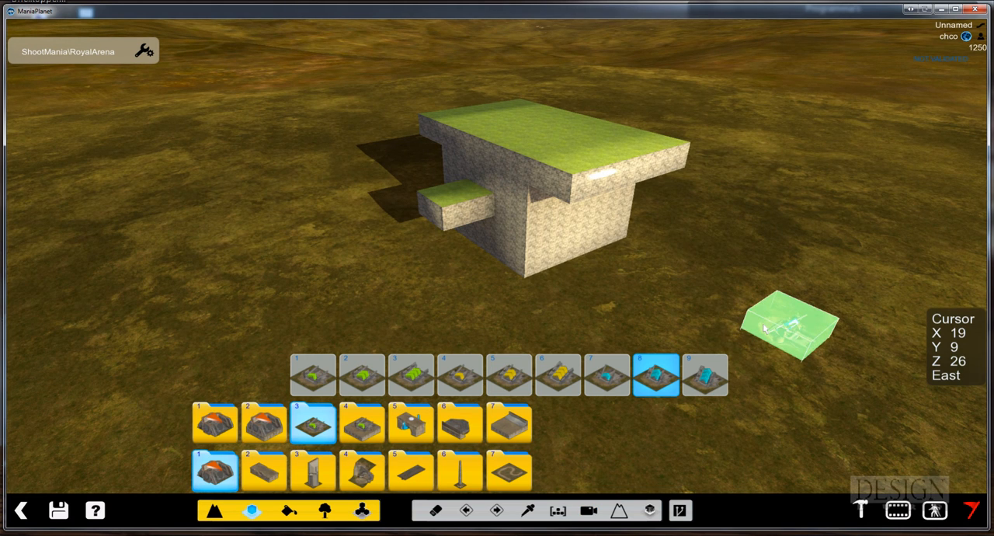
right_click(764, 330)
right_click(758, 342)
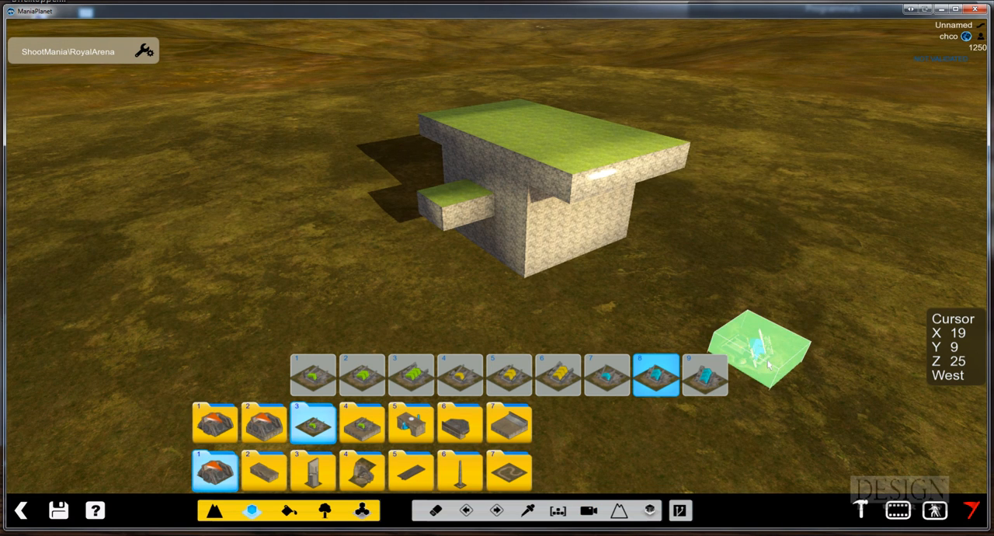
left_click(769, 366)
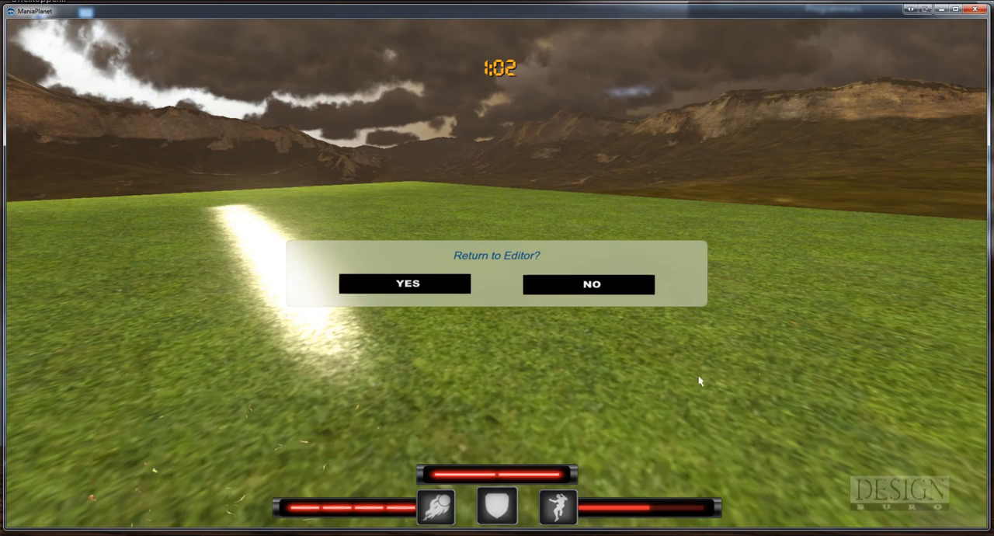
Leave the test play for the editor and place the custom stone tower on top of the tutorial block
left_click(435, 287)
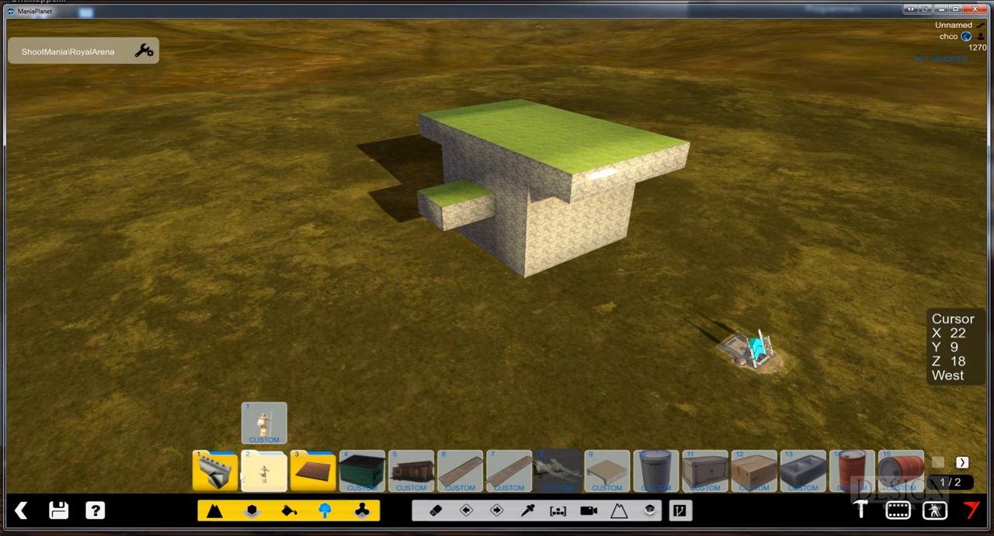
left_click(313, 472)
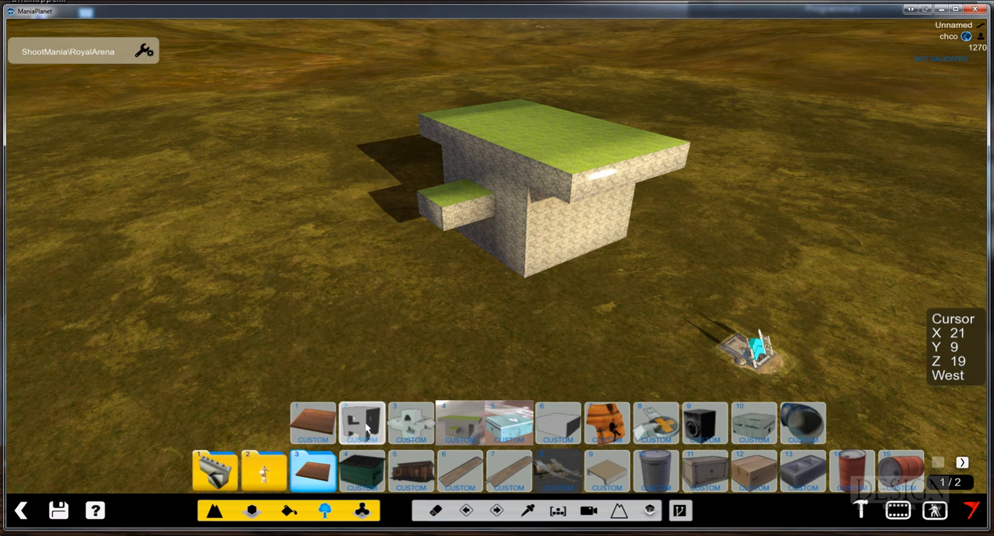
left_click(410, 423)
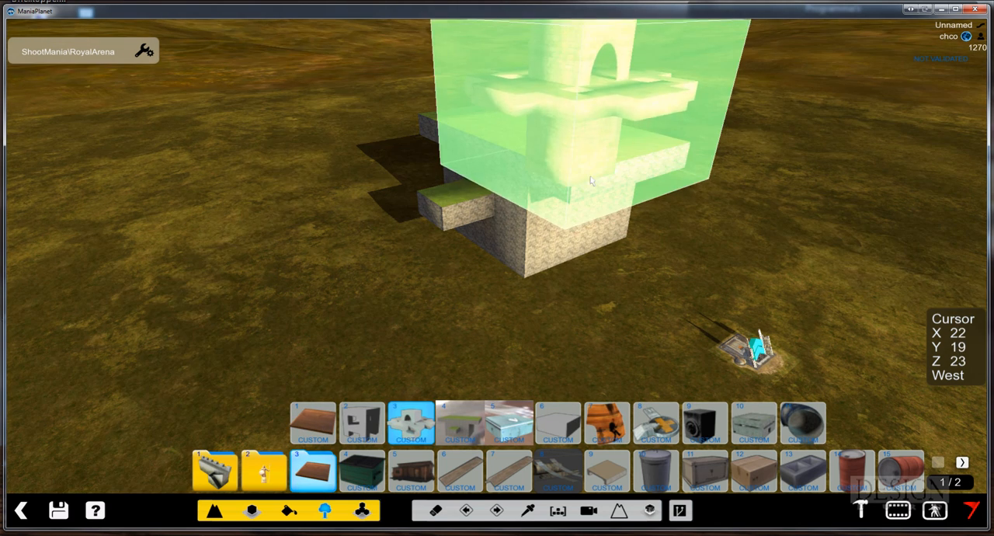
left_click(534, 131)
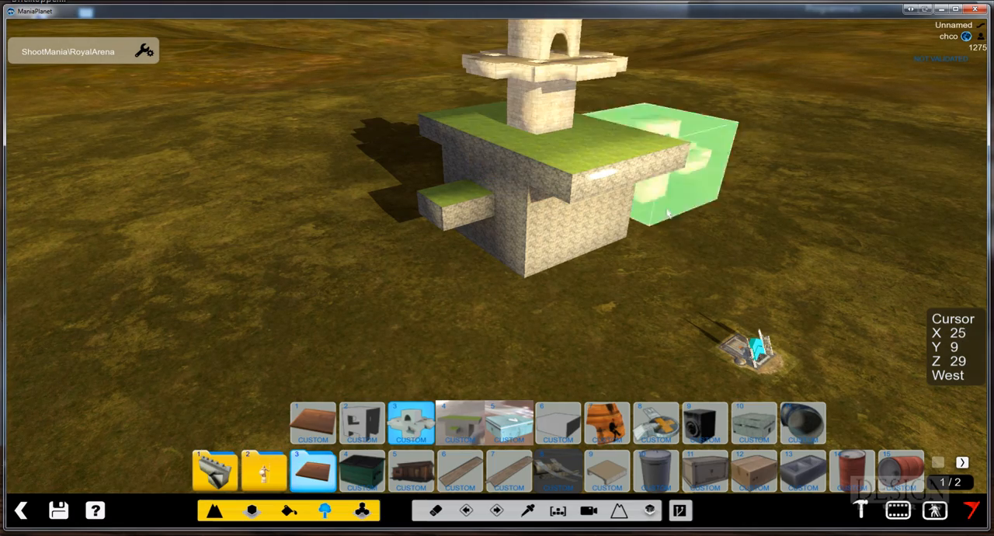
Place a second custom stone tower on the ground beside the tutorial block's small side ledge
right_click_drag(648, 248, 557, 241, "alt")
left_click_drag(590, 163, 521, 218, "alt")
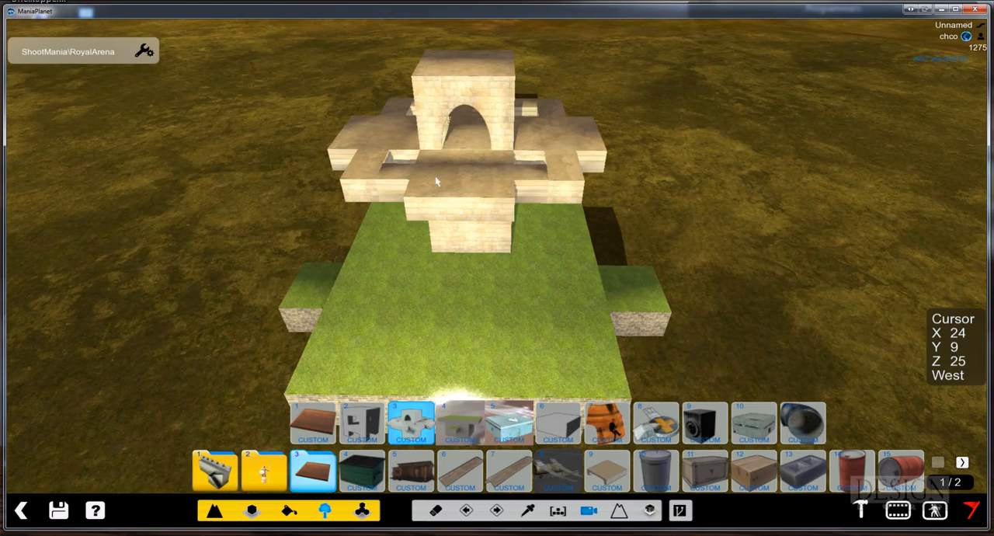
right_click_drag(548, 248, 662, 263, "alt")
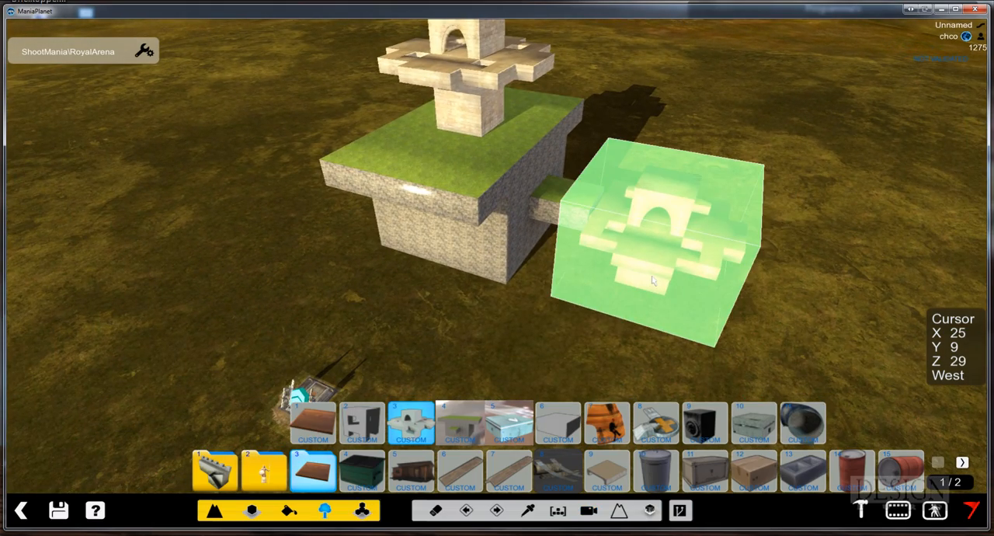
right_click_drag(794, 338, 823, 334, "alt")
Start a test play from the blue arrow block and walk around the placed blocks to inspect them
left_click(935, 511)
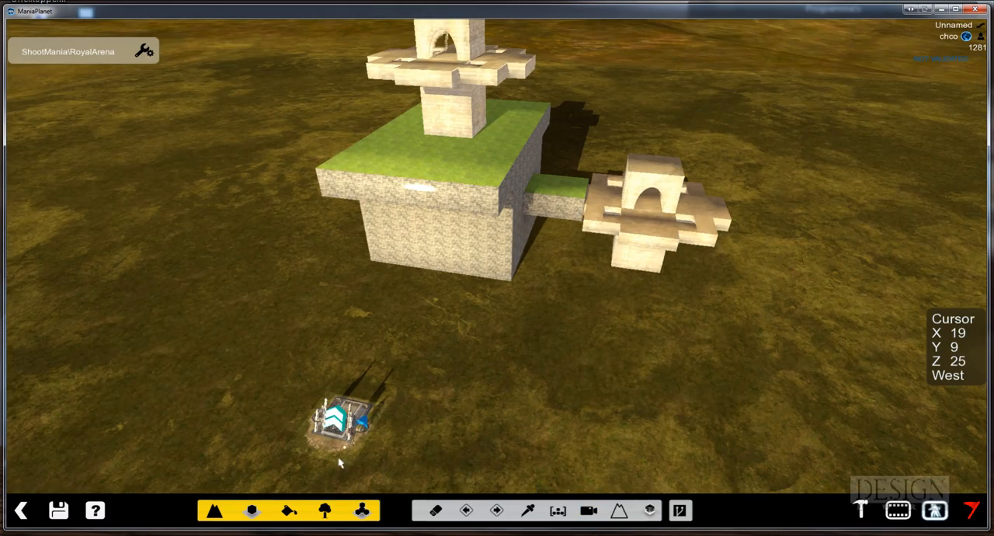
left_click(323, 474)
key("w")
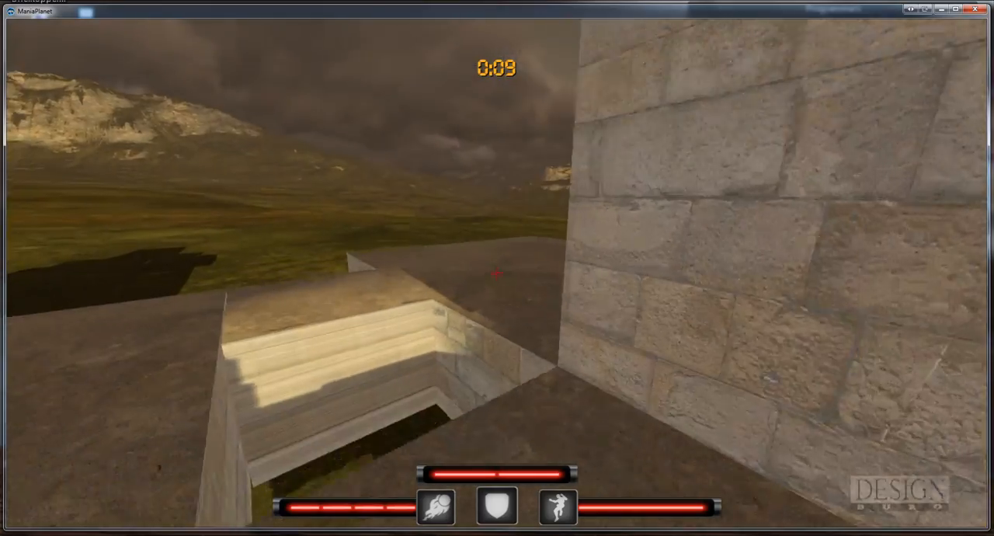
Walk across the stone tower's platform beside the tutorial block in test play, and return to the map editor
key("w")
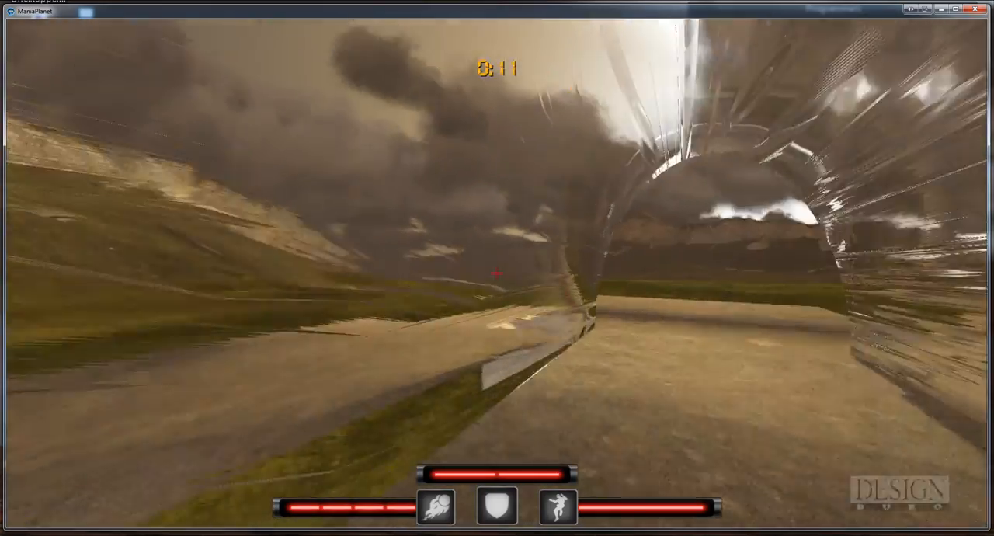
key("w")
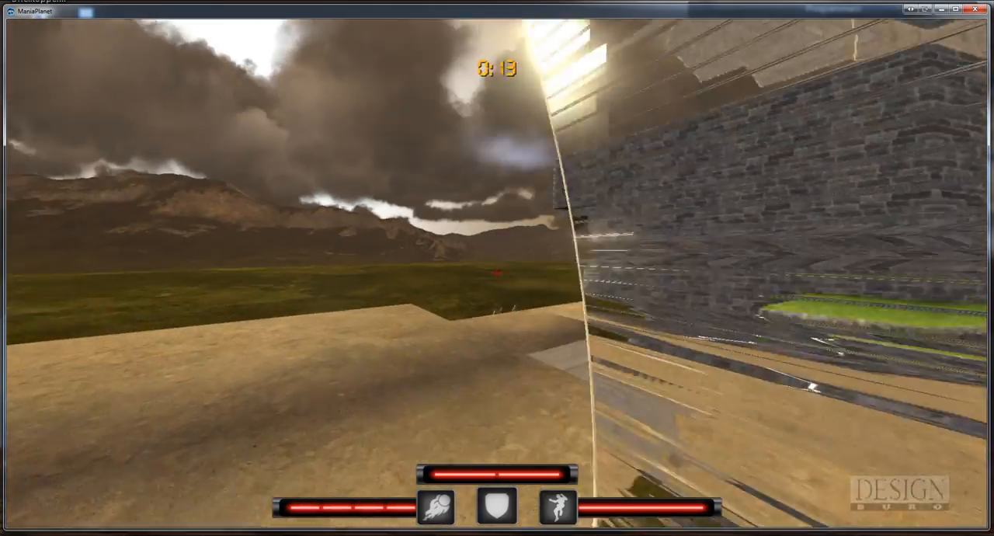
key("w")
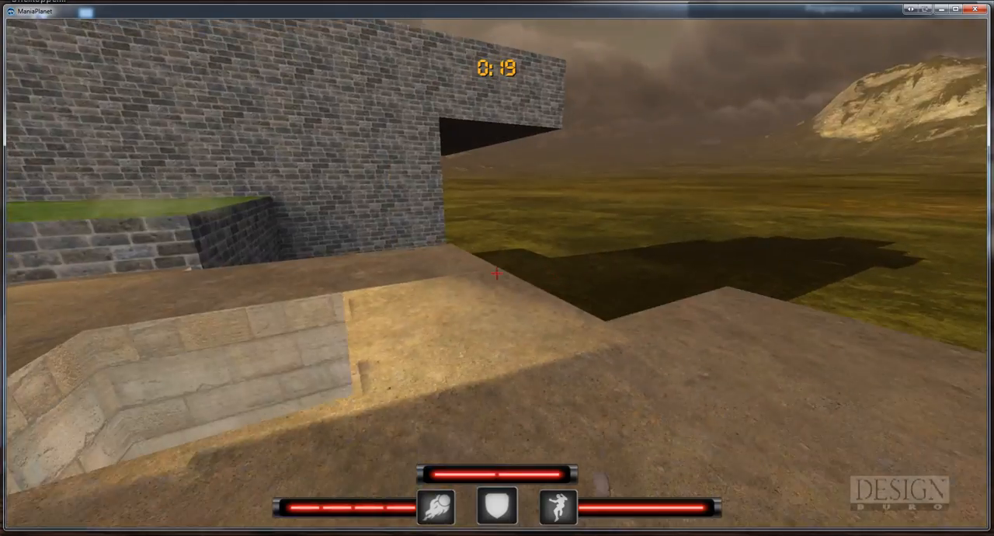
key("Escape")
left_click(405, 283)
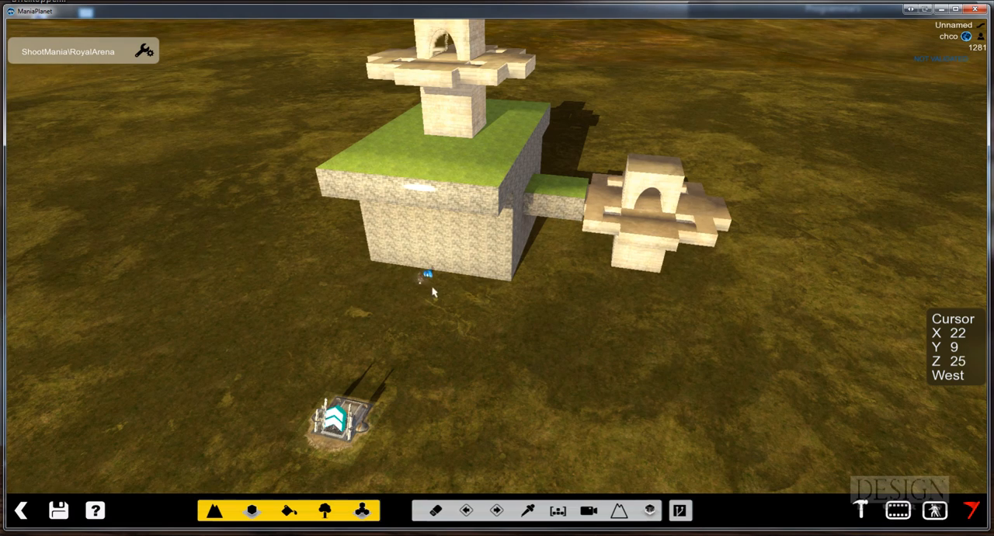
Stack a custom stone tower on the ground-level tower beside the tutorial block, and build a matching two-tower stack at about X 26, Z 31
left_click(325, 512)
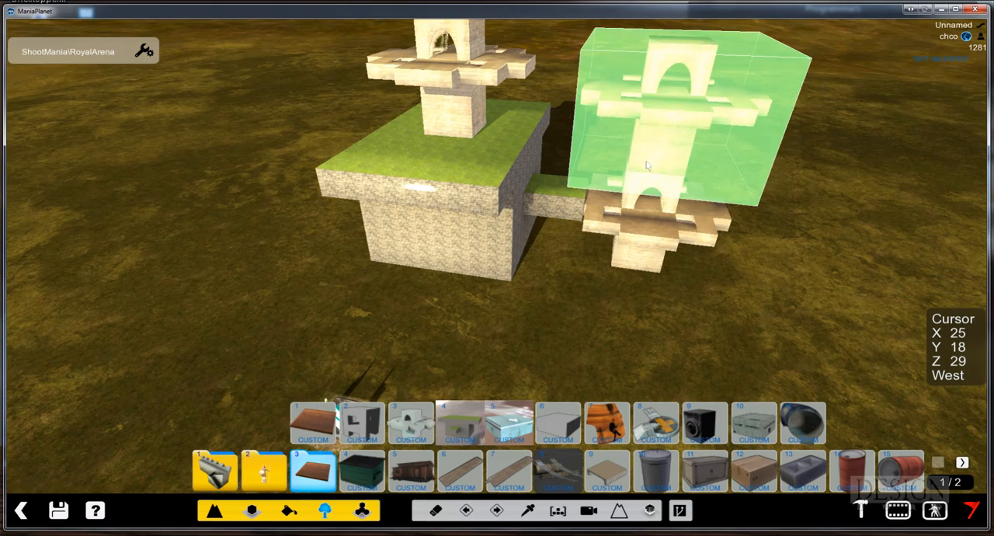
left_click(647, 165)
right_click_drag(765, 201, 688, 221, "alt")
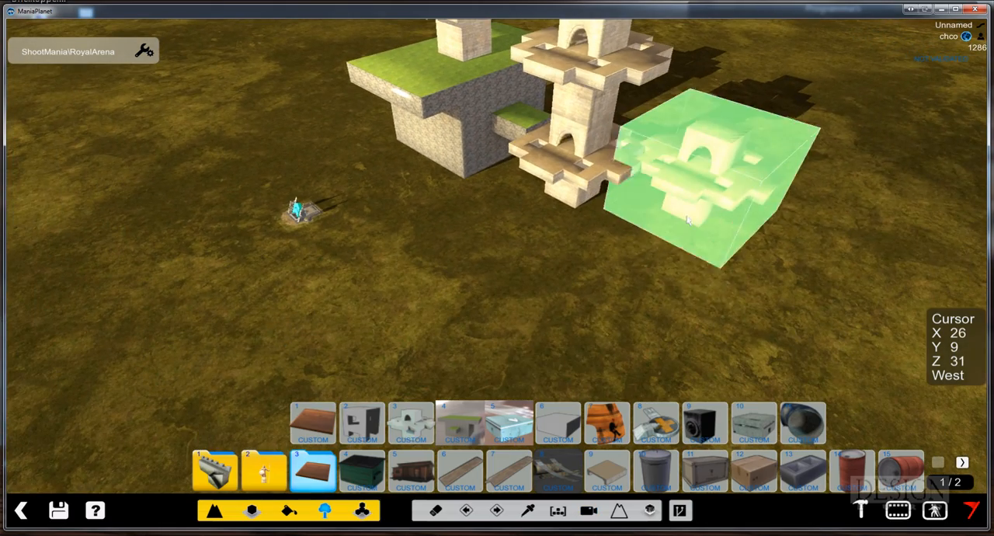
left_click(693, 211)
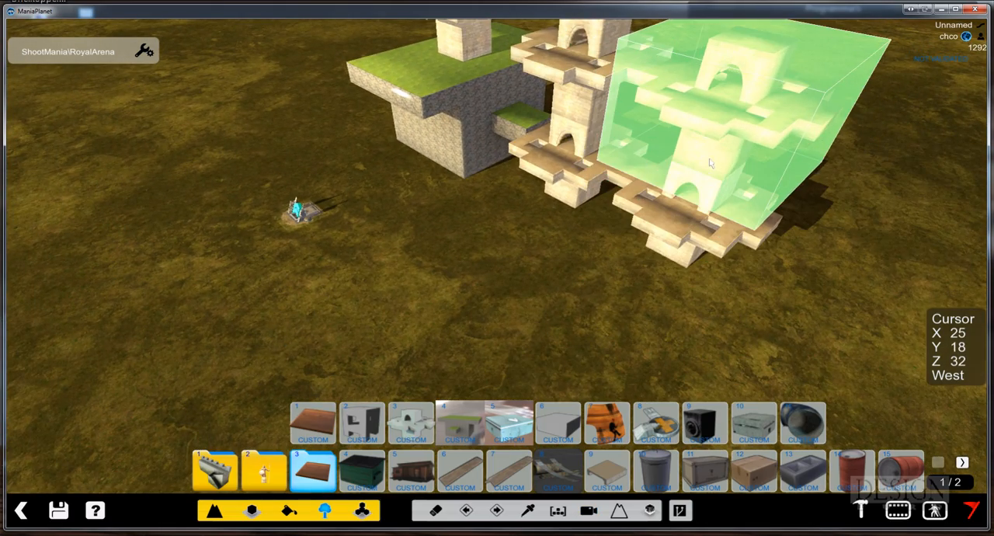
left_click(711, 163)
Build another two-high stack of custom stone towers behind the existing stacks, at about X 28, Z 31
right_click_drag(765, 195, 595, 240, "alt")
right_click_drag(635, 288, 471, 253, "alt")
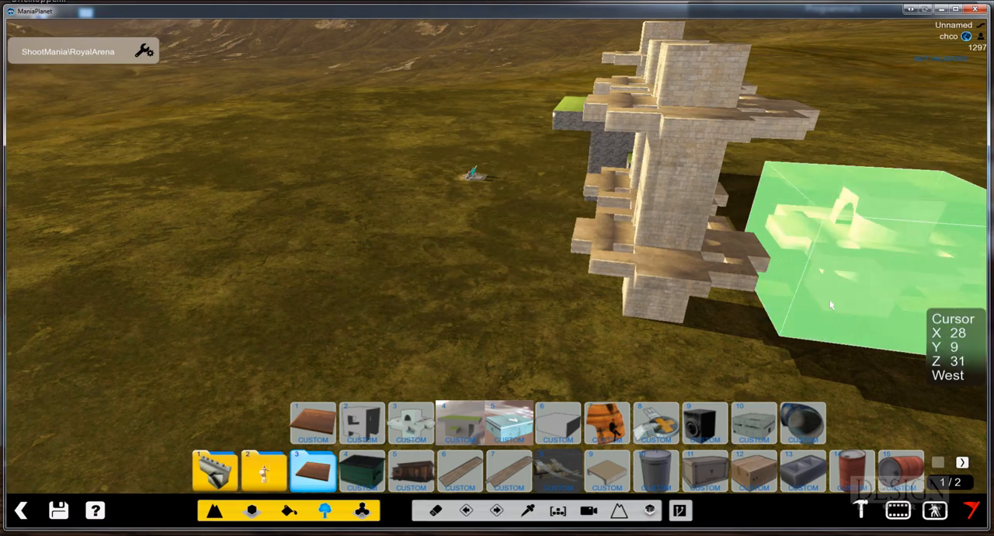
right_click_drag(835, 310, 737, 217, "alt")
left_click_drag(736, 218, 690, 222, "alt")
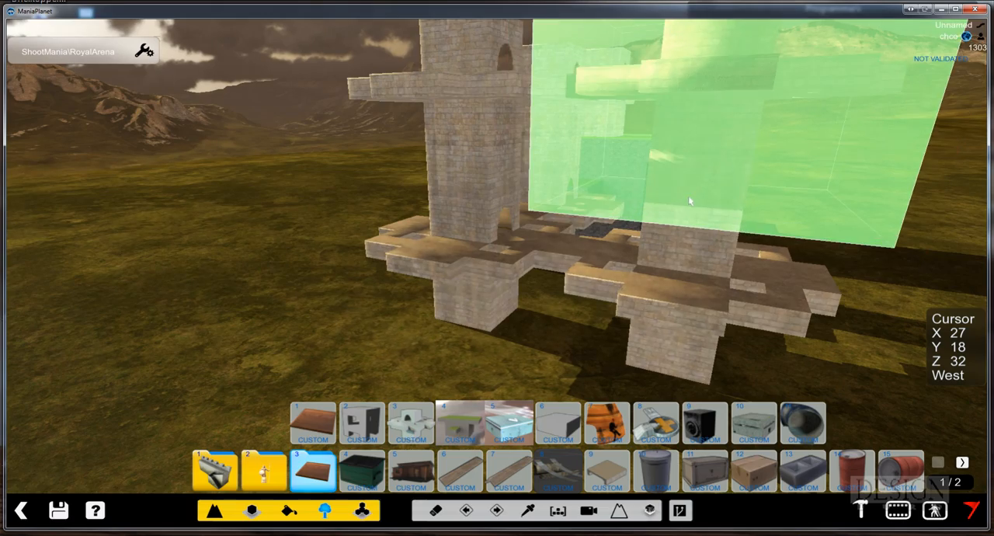
right_click_drag(689, 204, 757, 213, "alt")
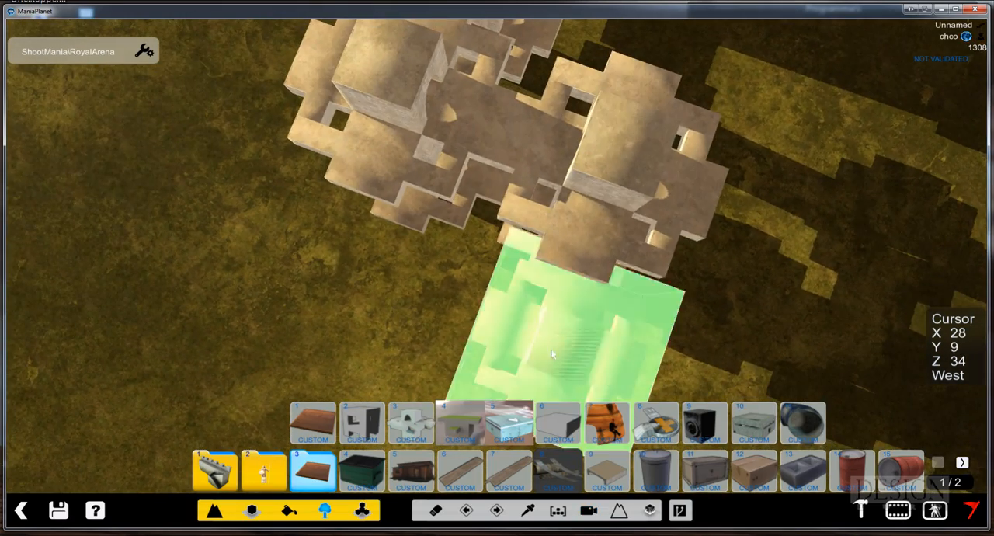
Place a custom tutorial block with the grass roof on top of the stone tower stacks at X 24, Y 26, Z 32
right_click_drag(494, 405, 673, 240, "alt")
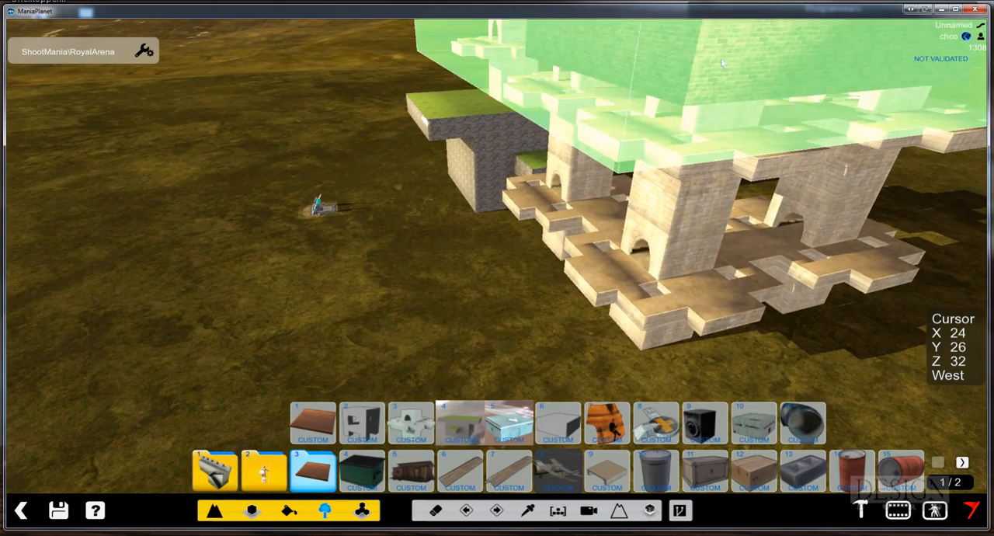
right_click_drag(668, 82, 651, 168, "alt")
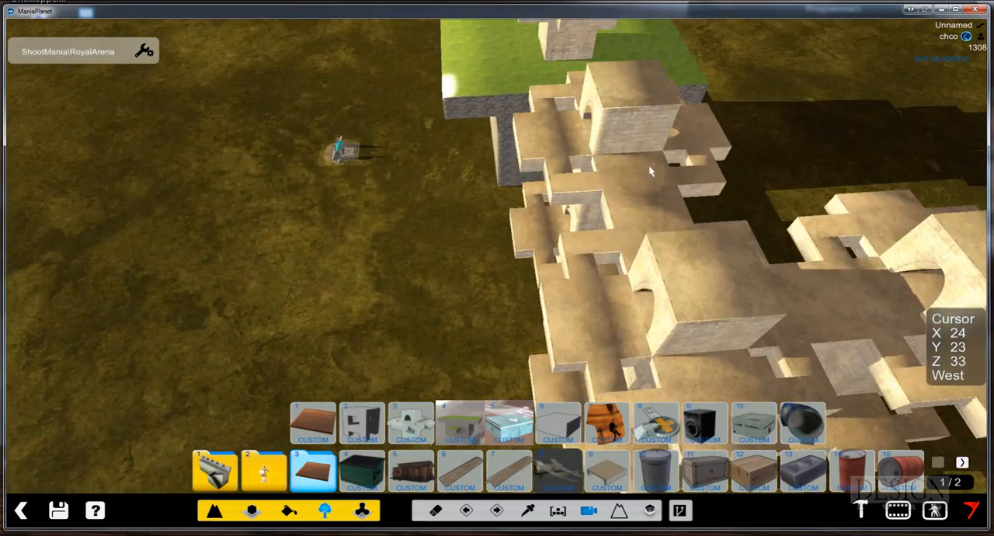
scroll(675, 165, "down", 3, "alt")
scroll(677, 169, "down", 2, "alt")
left_click_drag(672, 247, 684, 187, "alt")
right_click_drag(678, 255, 648, 190, "alt")
left_click(651, 182)
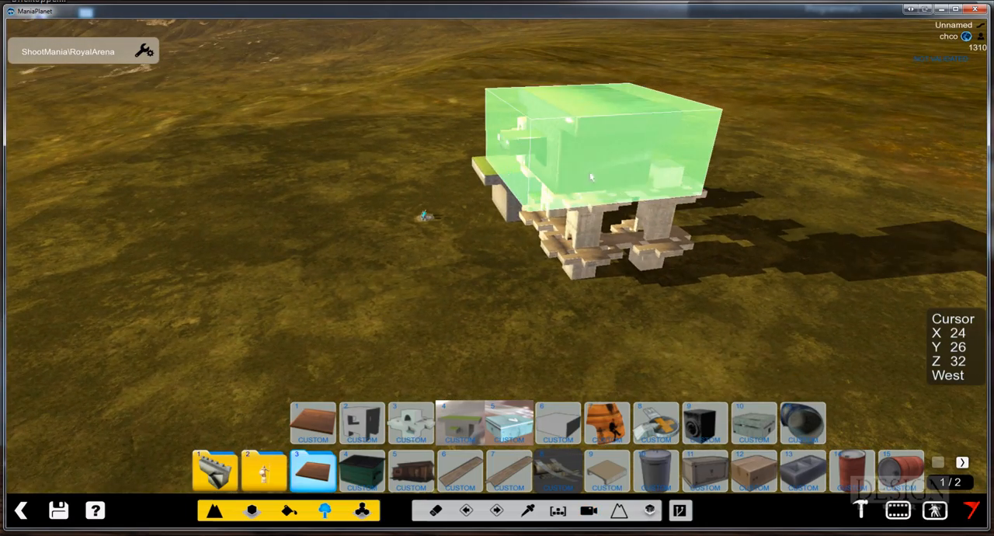
Stack three tutorial blocks into a tower on the open ground at about X 14, Z 32
right_click_drag(668, 272, 661, 199, "alt")
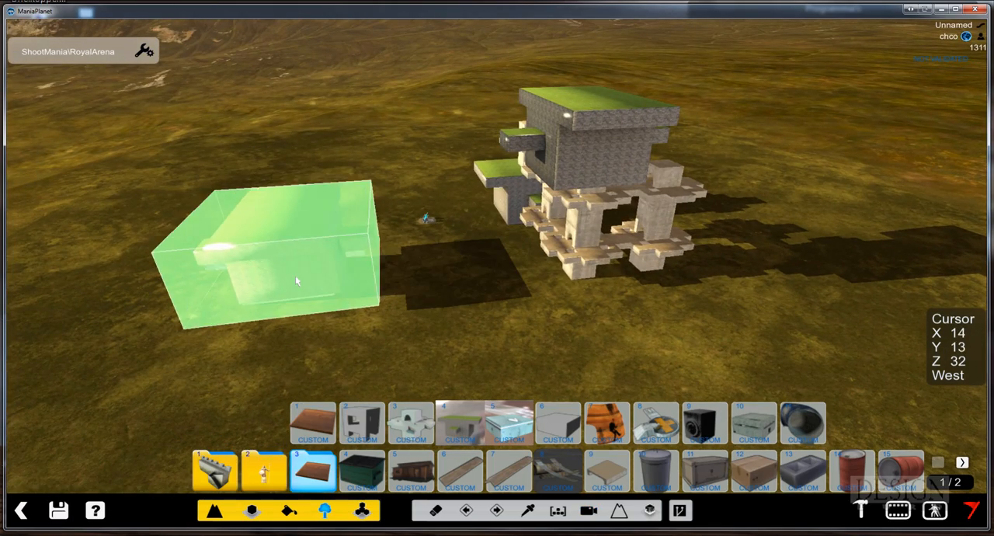
left_click(295, 275)
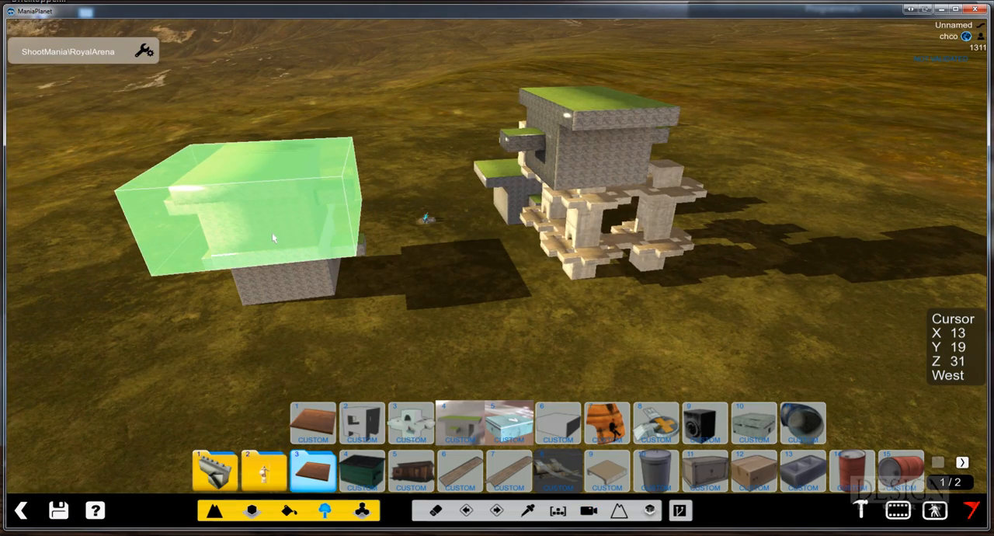
left_click(272, 232)
right_click_drag(431, 226, 334, 221, "alt")
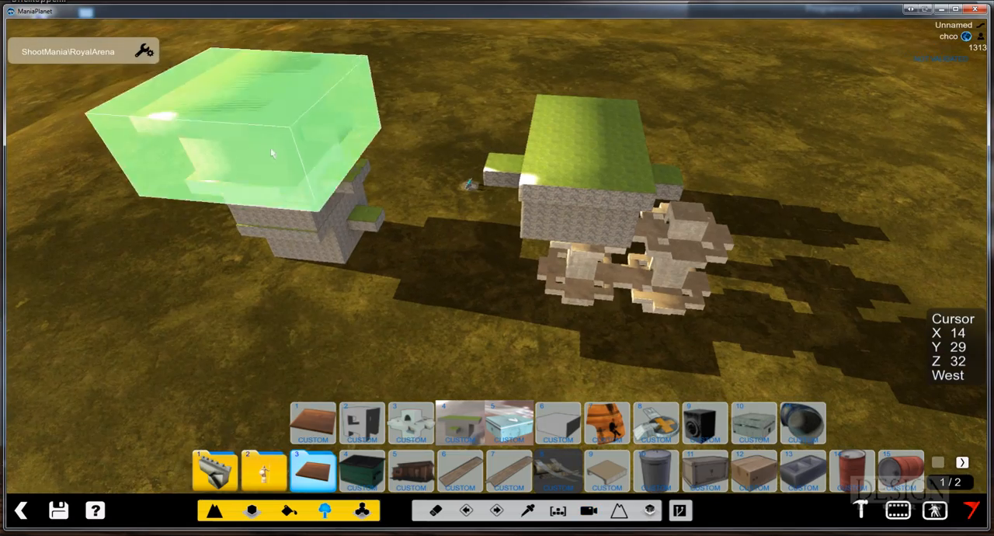
left_click(262, 149)
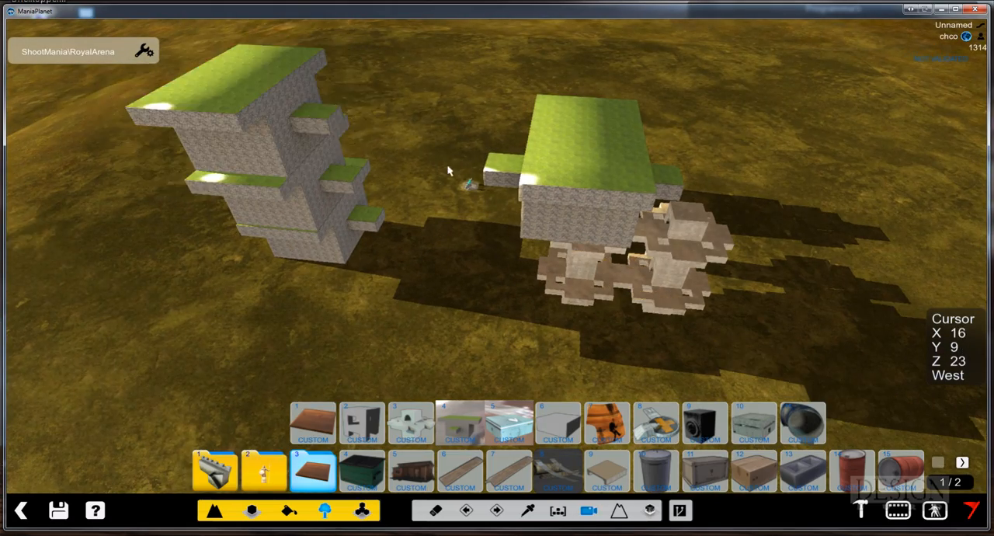
Place two tutorial blocks end to end on the ground in front of the three-block tower, starting at X 14, Z 36
right_click_drag(262, 148, 339, 181, "alt")
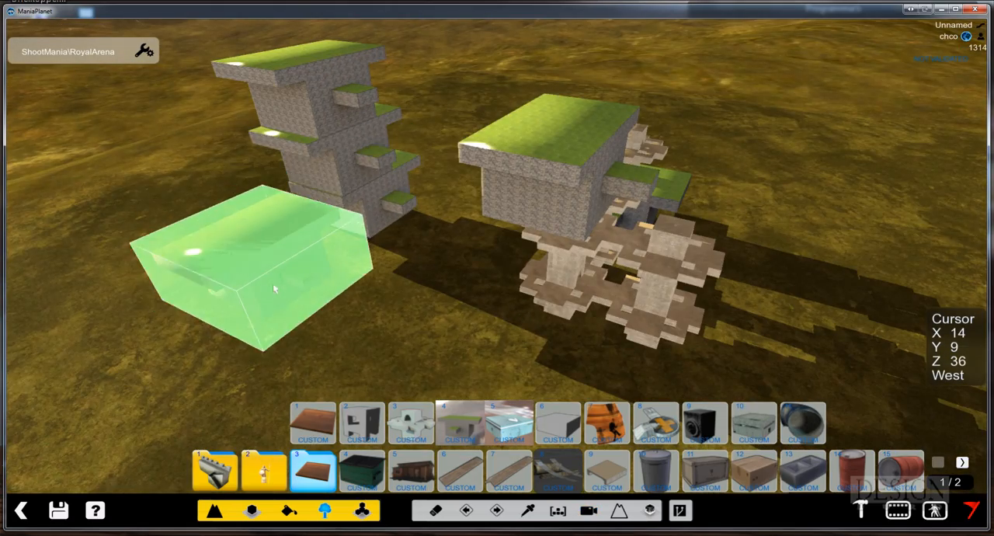
left_click(273, 279)
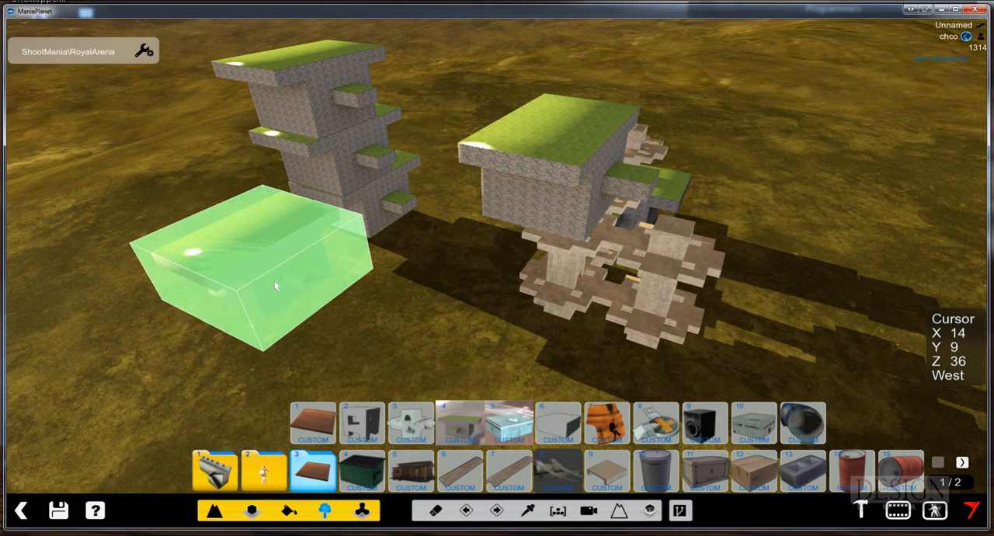
left_click(316, 287)
right_click_drag(316, 288, 178, 322, "alt")
left_click(142, 328)
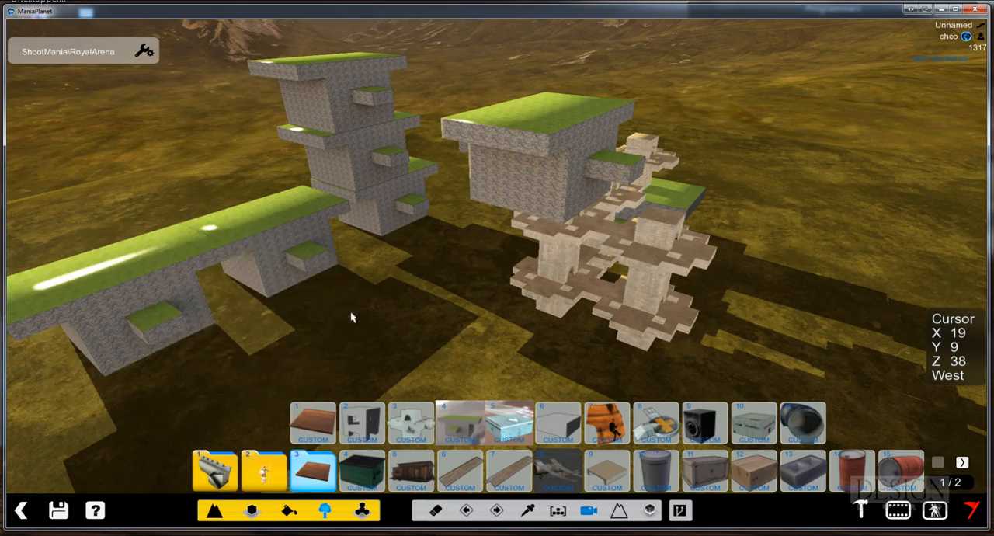
Try placing a tutorial block on the ground beside the two-block row, near X 20, Z 42, and undo the placement
right_click_drag(355, 318, 451, 246, "alt")
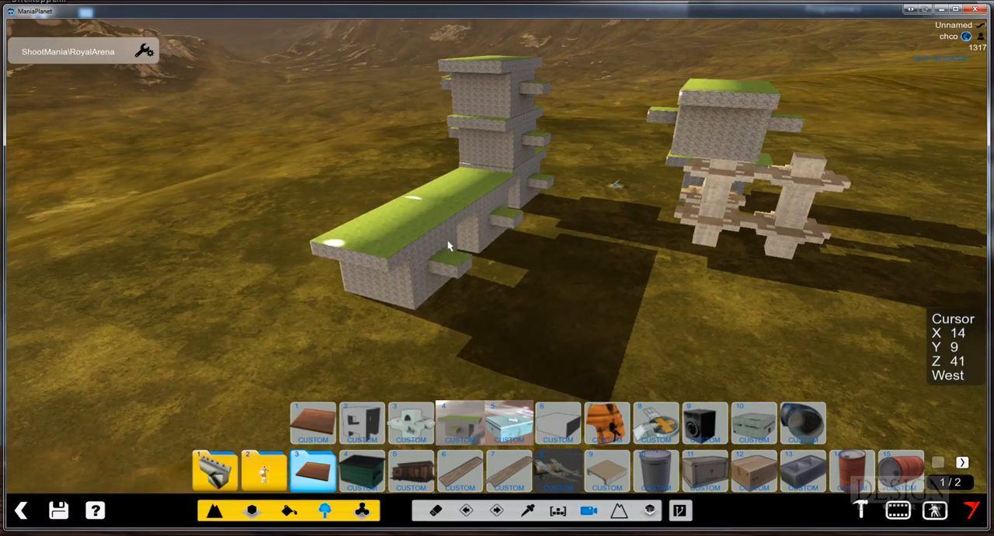
right_click_drag(522, 312, 635, 306, "alt")
left_click(573, 294)
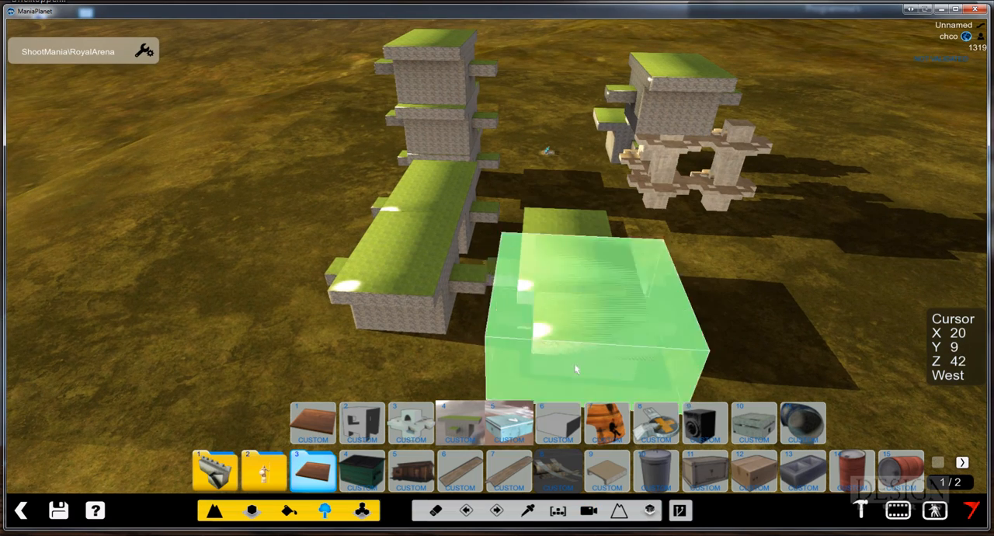
left_click(466, 510)
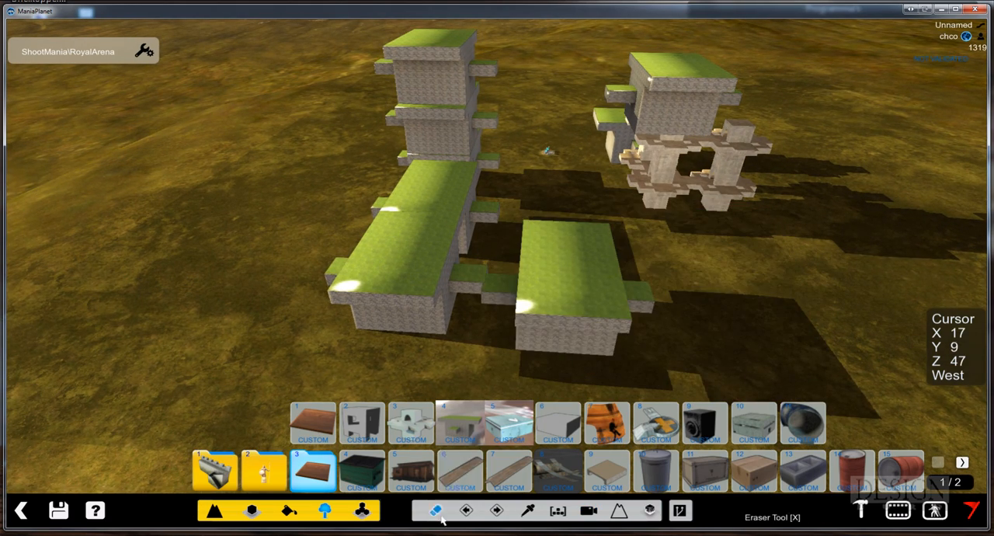
Place a tutorial block on the ground alongside the two-block row at X 19, Z 41
right_click_drag(631, 250, 554, 278, "alt")
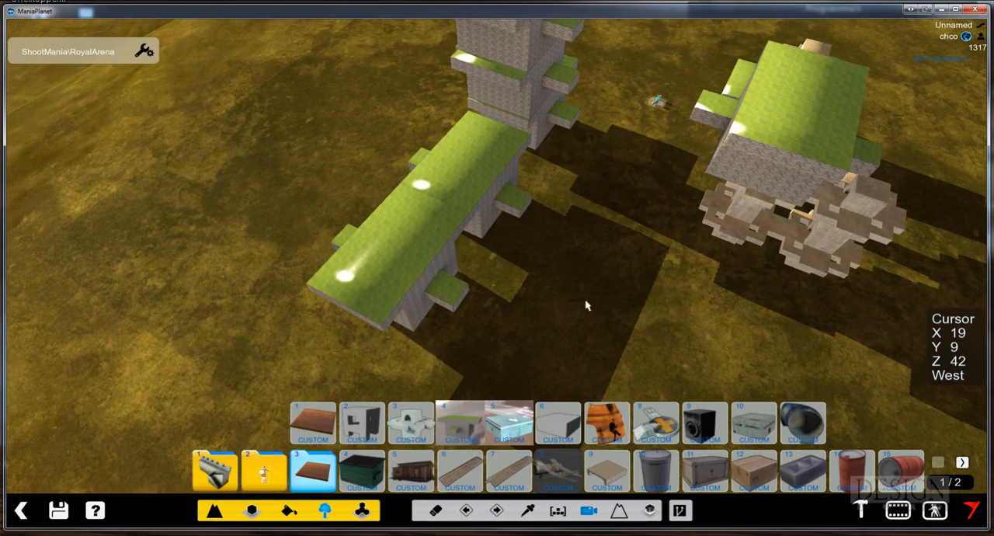
right_click_drag(670, 311, 685, 223, "alt")
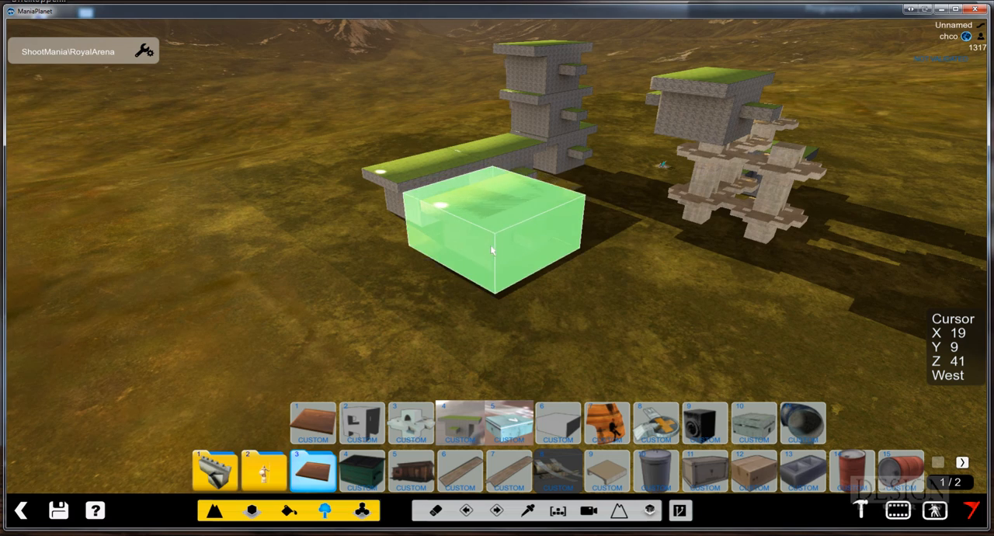
right_click_drag(510, 232, 490, 167, "alt")
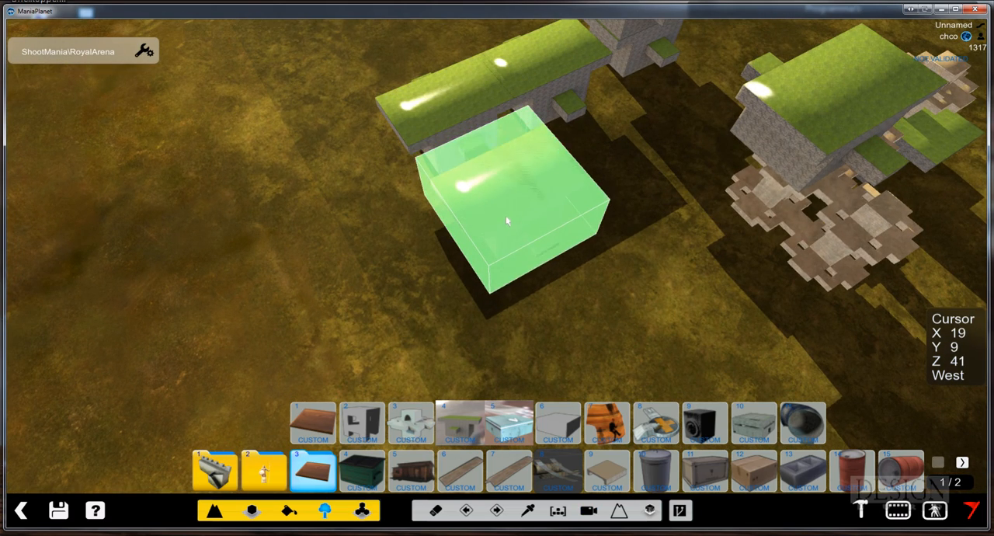
right_click_drag(553, 241, 547, 204, "alt")
right_click_drag(610, 233, 571, 252, "alt")
Place the small light-blue custom bunker on the ground at X 29, Z 37 and the larger concrete bunker at X 27, Z 42
left_click(510, 428)
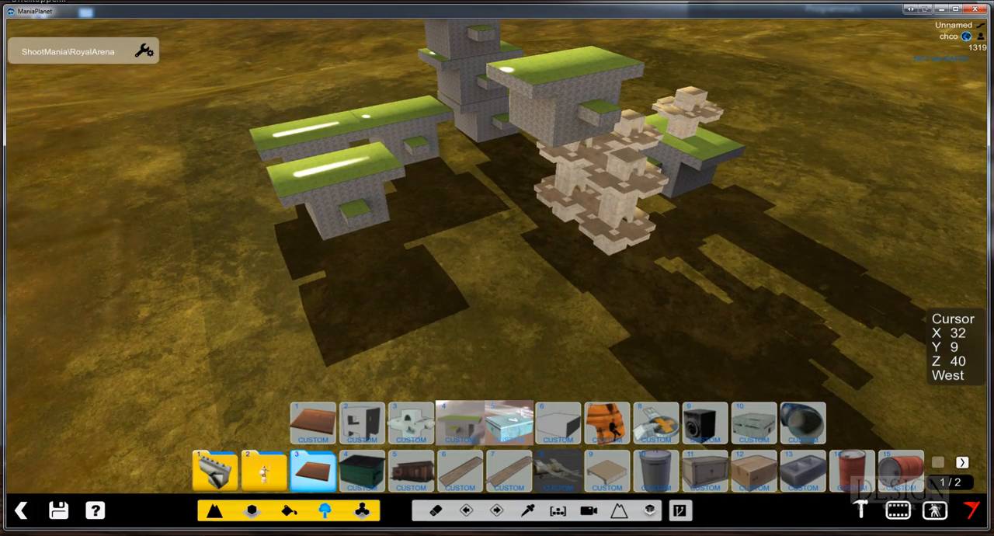
left_click(536, 313)
right_click_drag(635, 303, 619, 281, "alt")
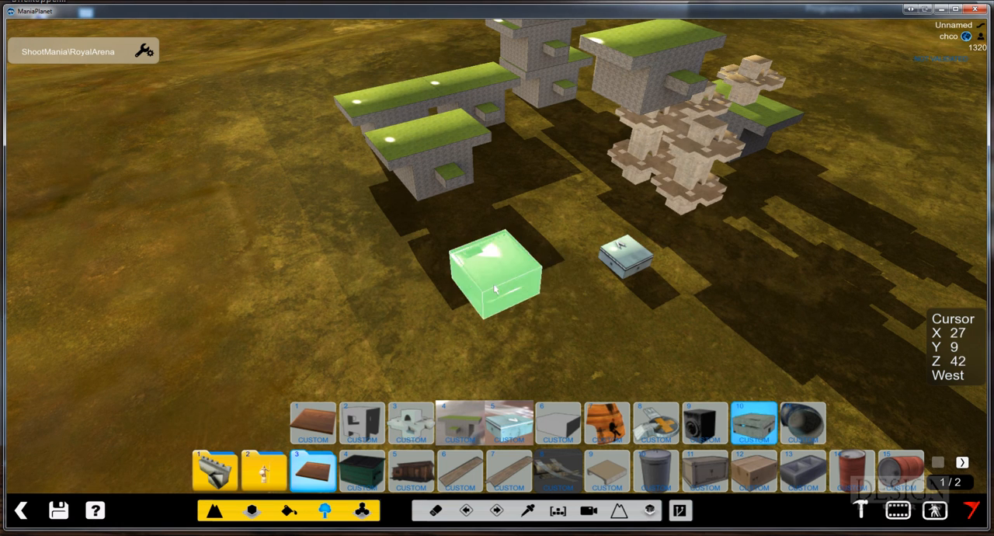
right_click_drag(606, 325, 590, 304)
Start a test play in front of the larger concrete bunker and walk along its outer walls to a doorway
left_click(936, 511)
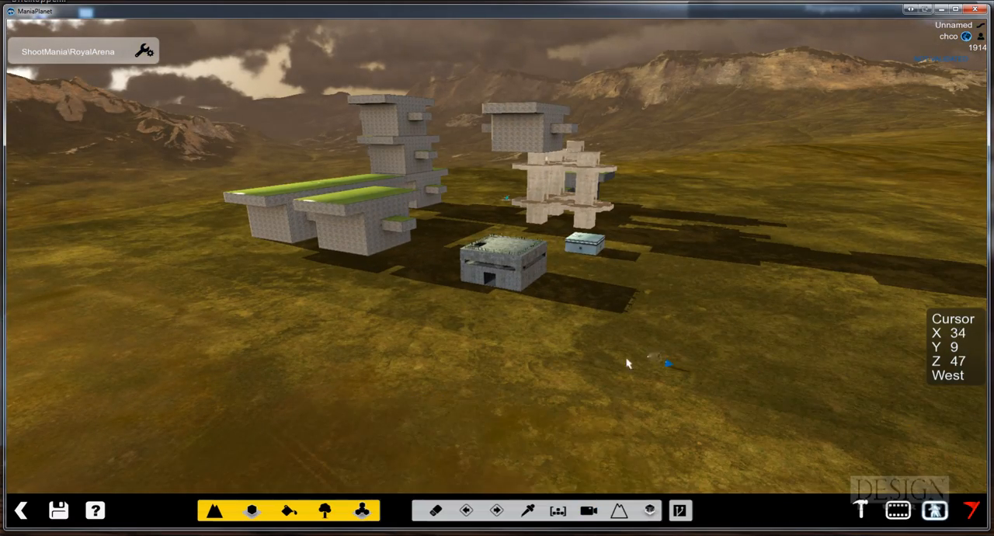
left_click(469, 312)
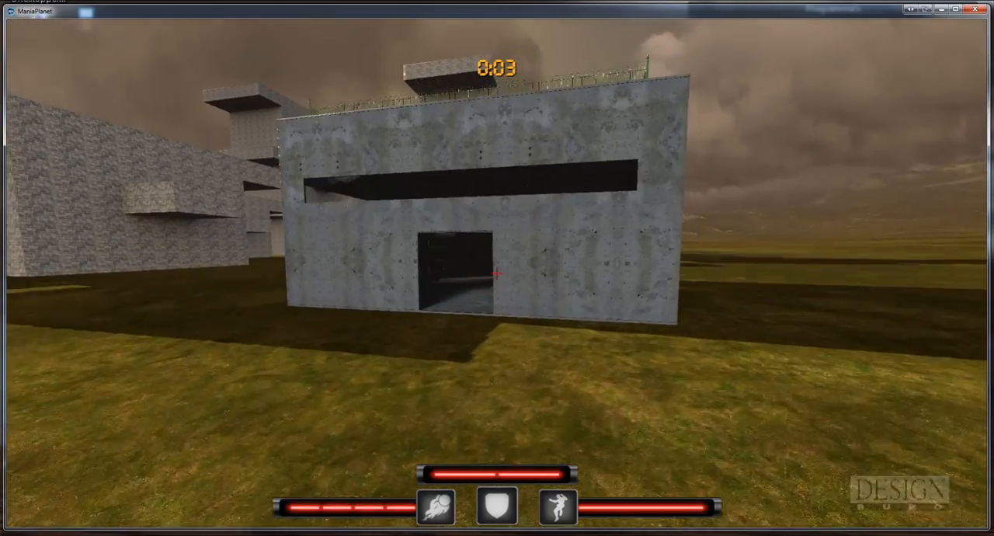
key("w")
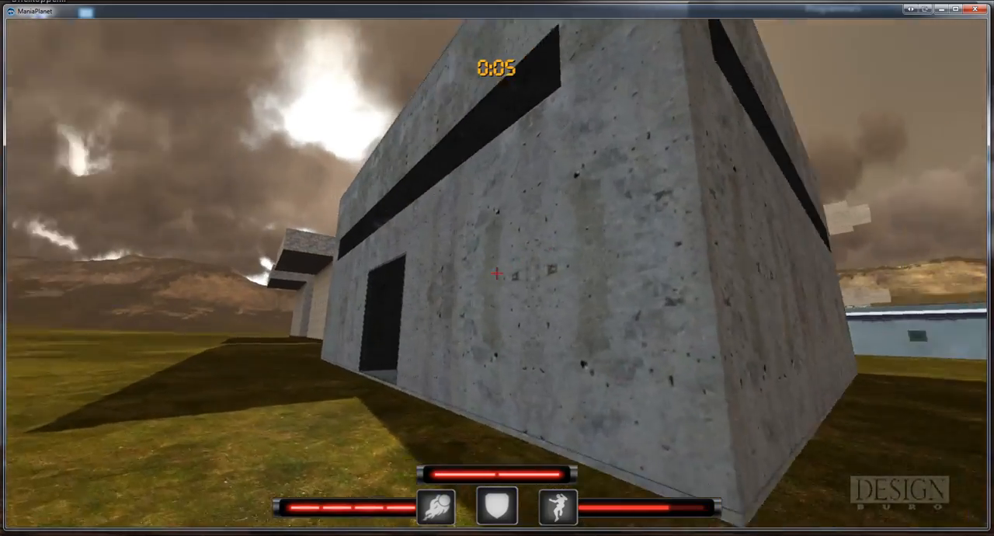
key("a")
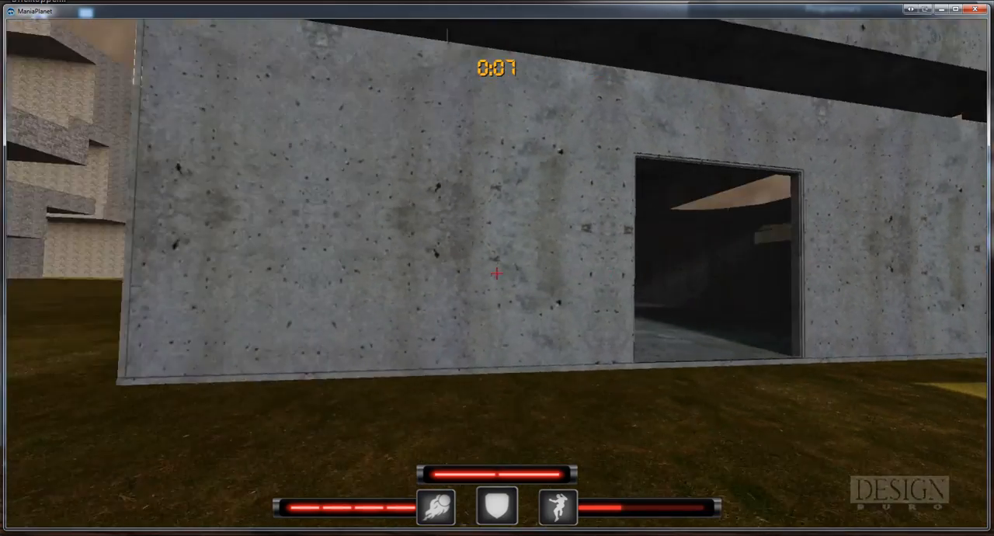
key("w")
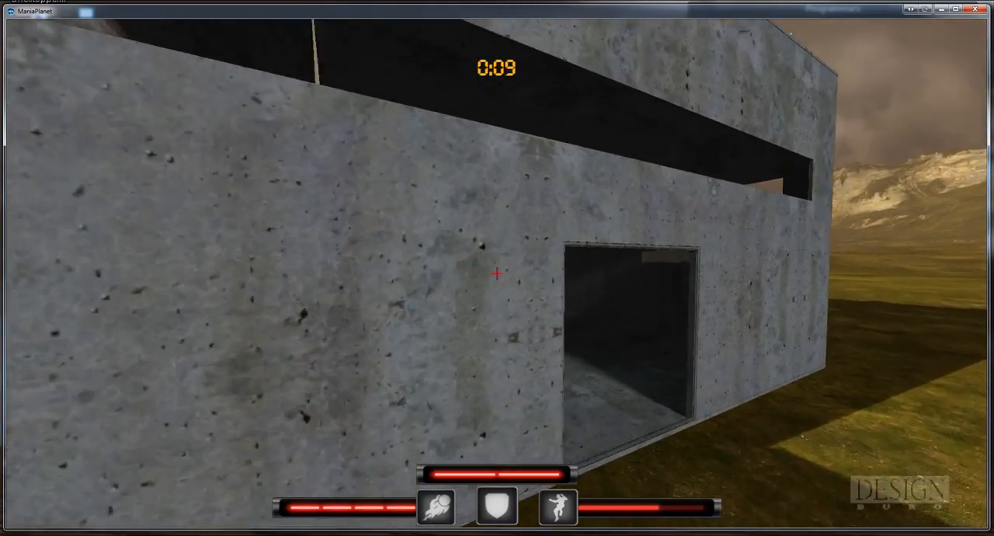
Enter the concrete bunker through the doorway and climb its inner staircase onto the fenced roof
key("w")
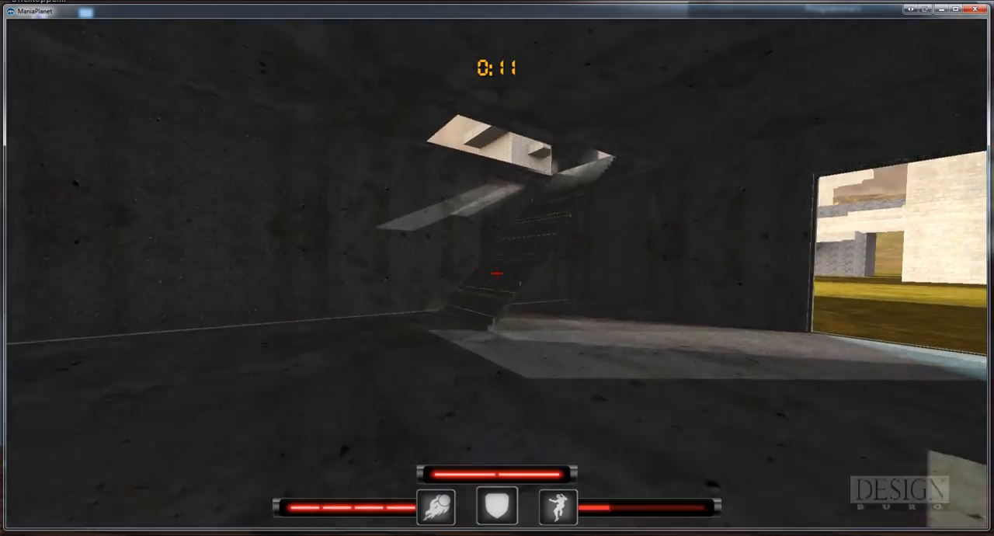
key("w")
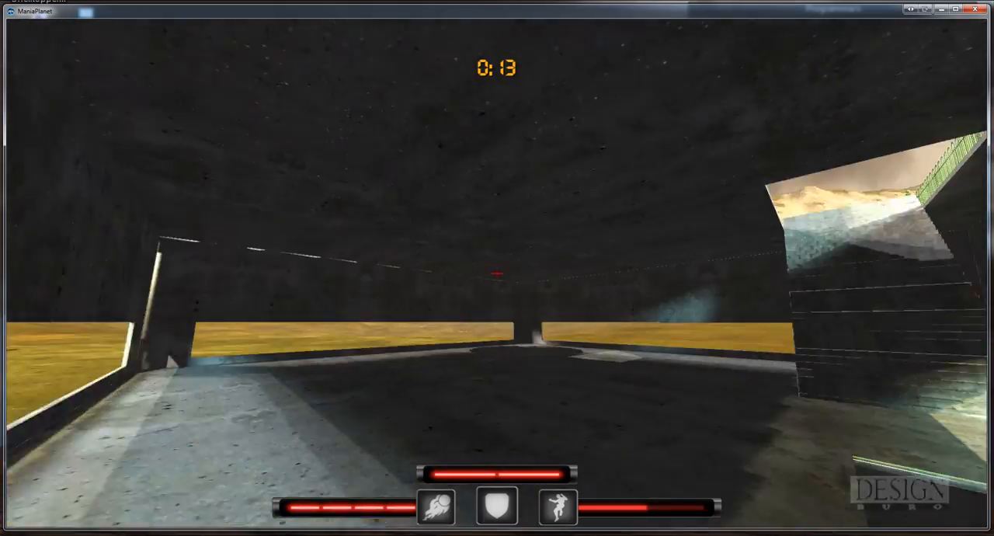
key("w")
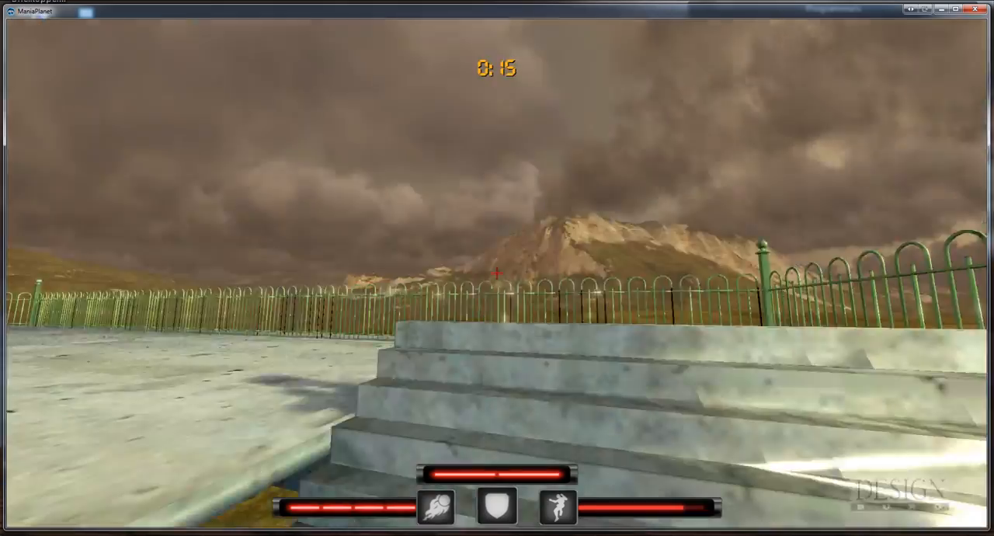
key("w")
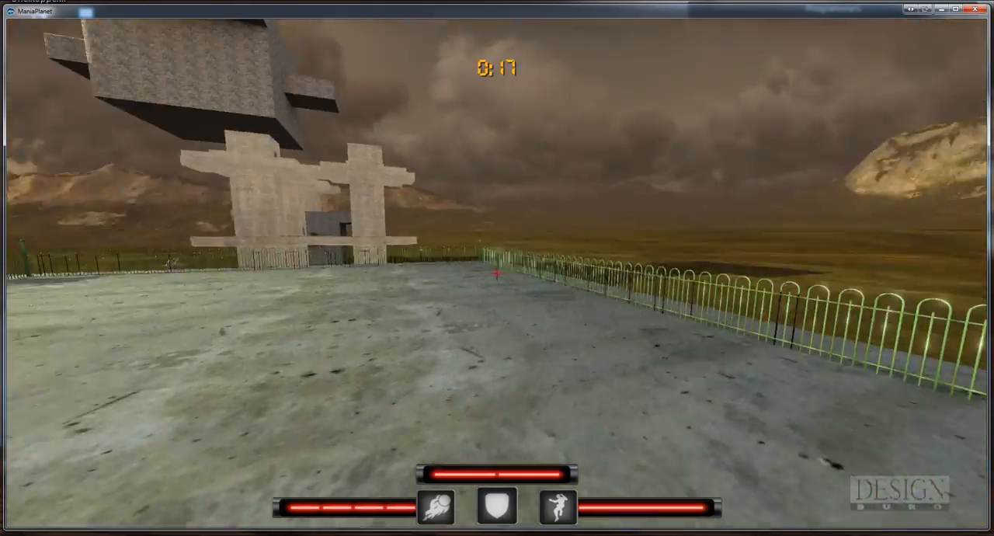
Cross the roof, jump down to the ground and inspect the concrete bunker's doorway and outer corner
key("w")
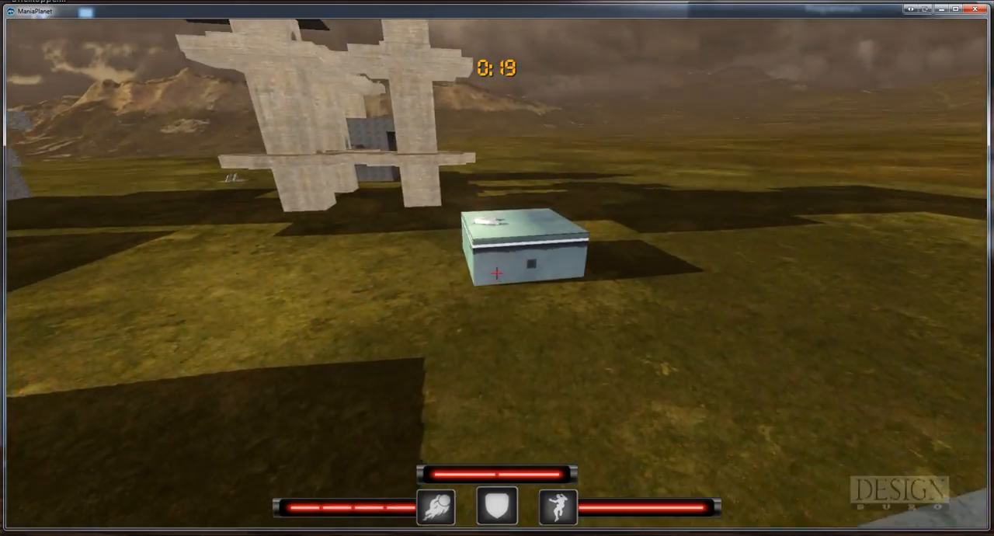
key("w")
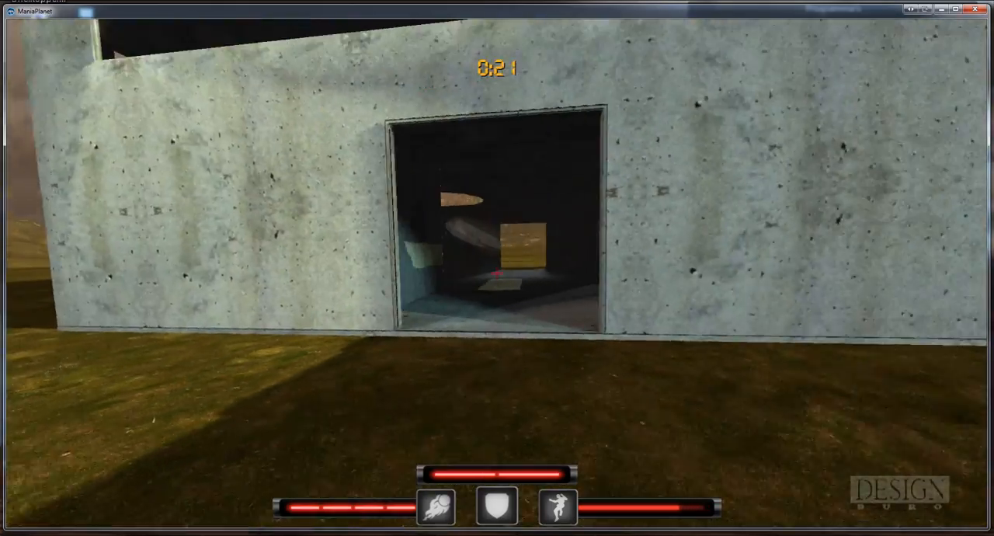
key("d")
key("a")
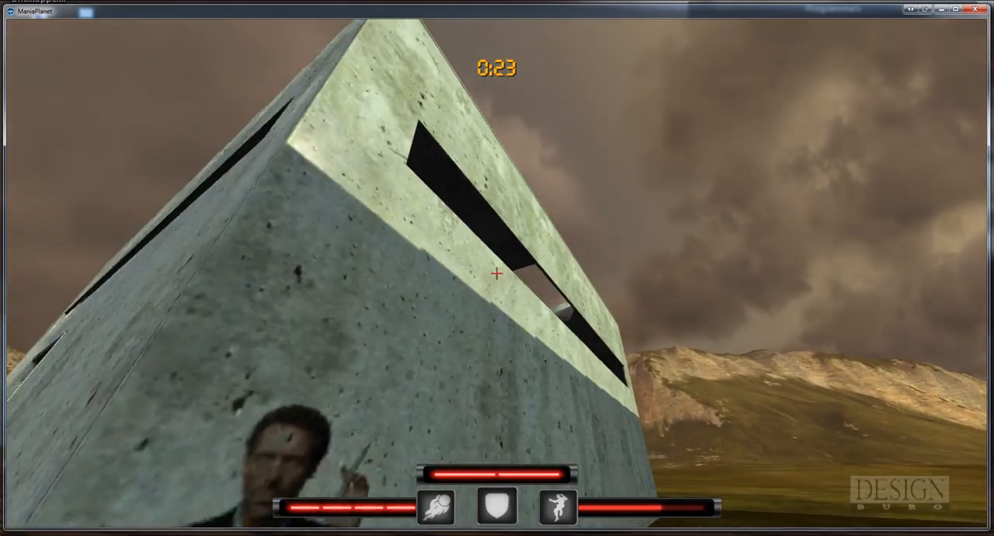
Back away from the concrete bunker and fire several shots at its front wall to test the impacts
key("s")
left_click(497, 272)
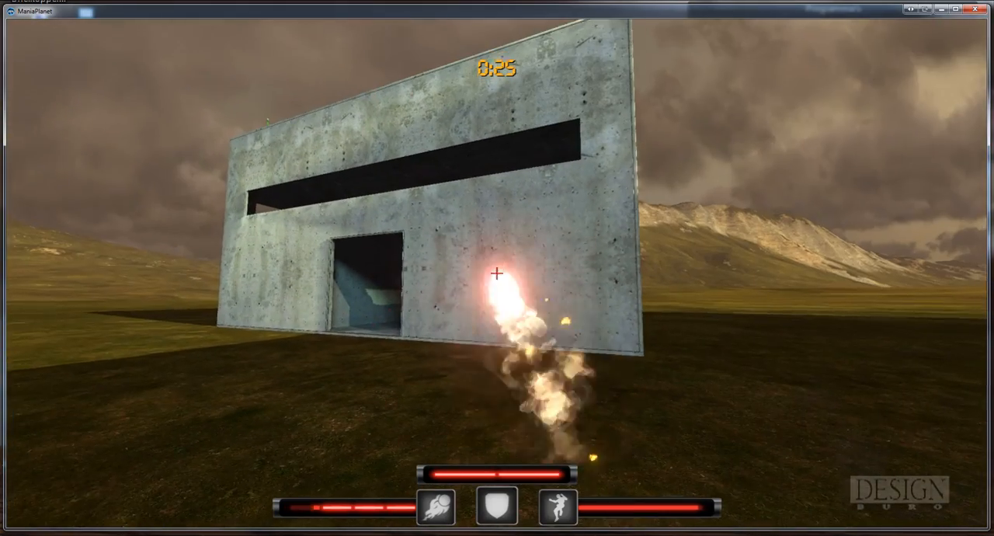
key("a")
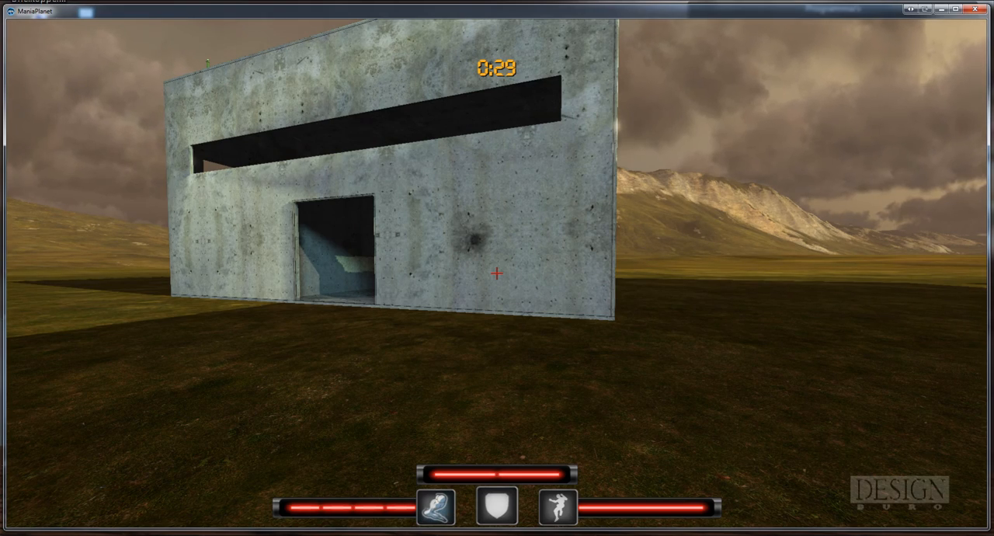
key("s")
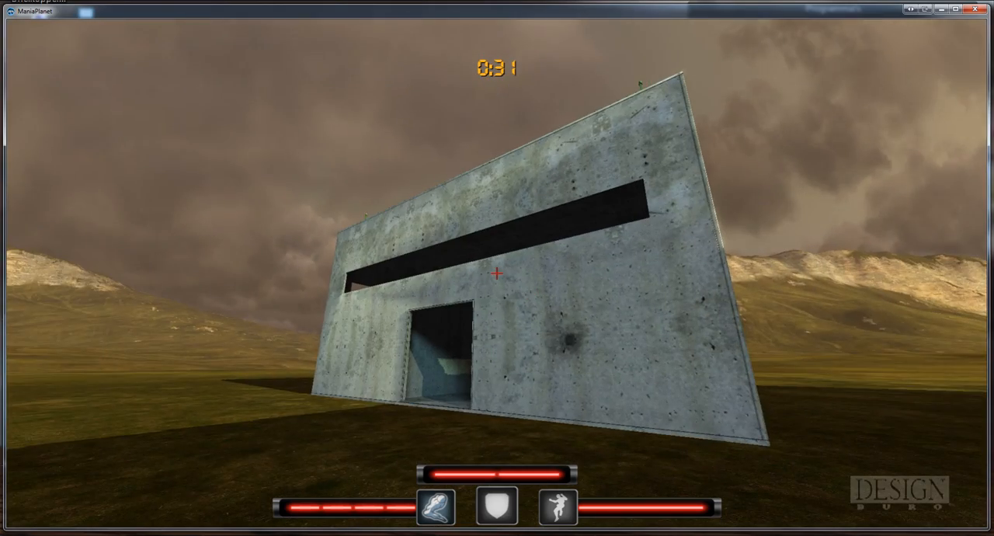
left_click(497, 273)
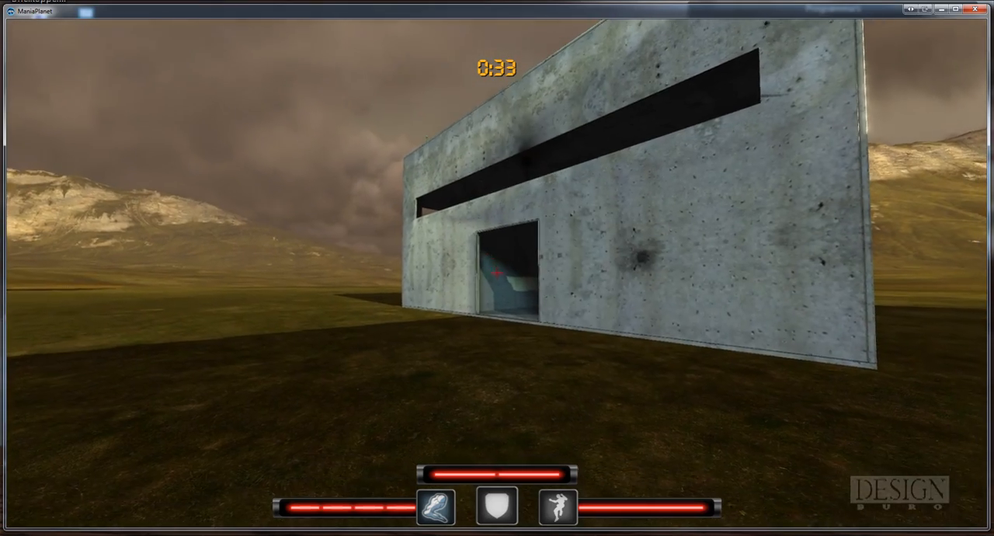
left_click(497, 273)
key("a")
left_click(498, 273)
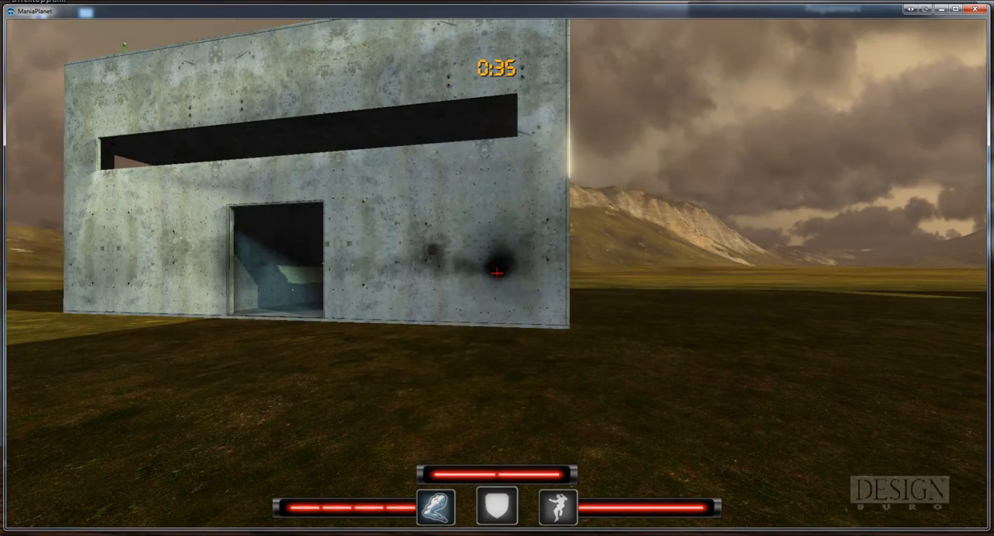